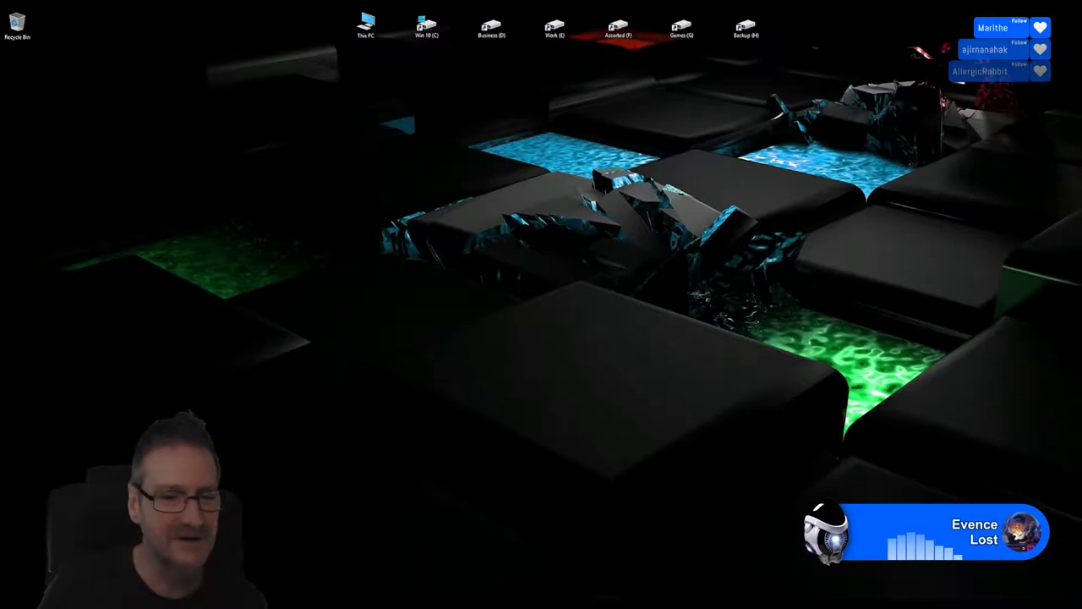
Step: Alt+Tab back to the Unreal Editor, where Shot49 is open in Sequencer
key("alt+Tab")
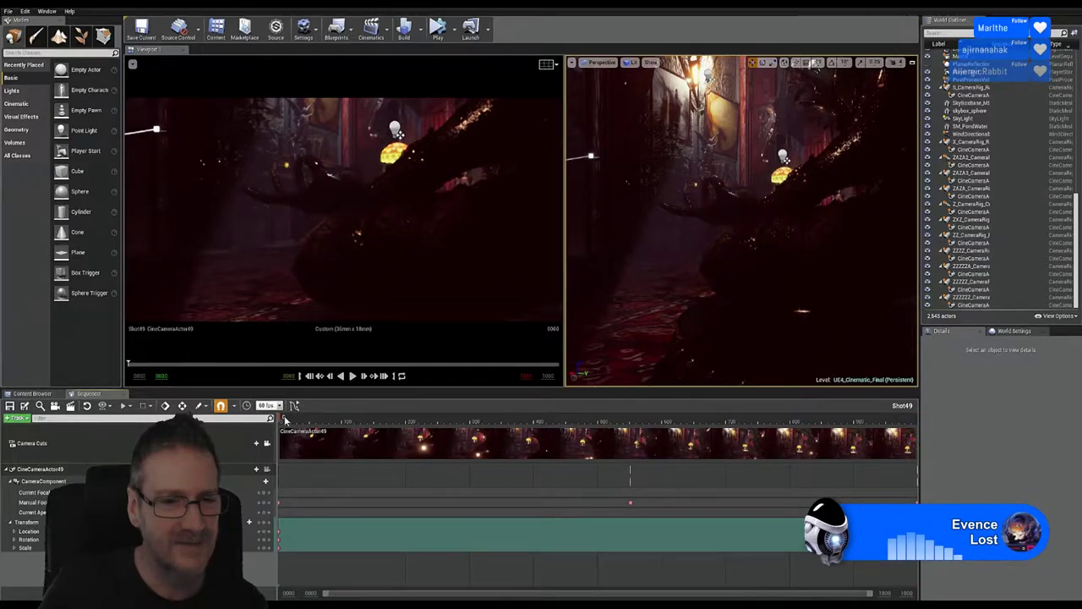
left_click_drag(307, 418, 863, 418)
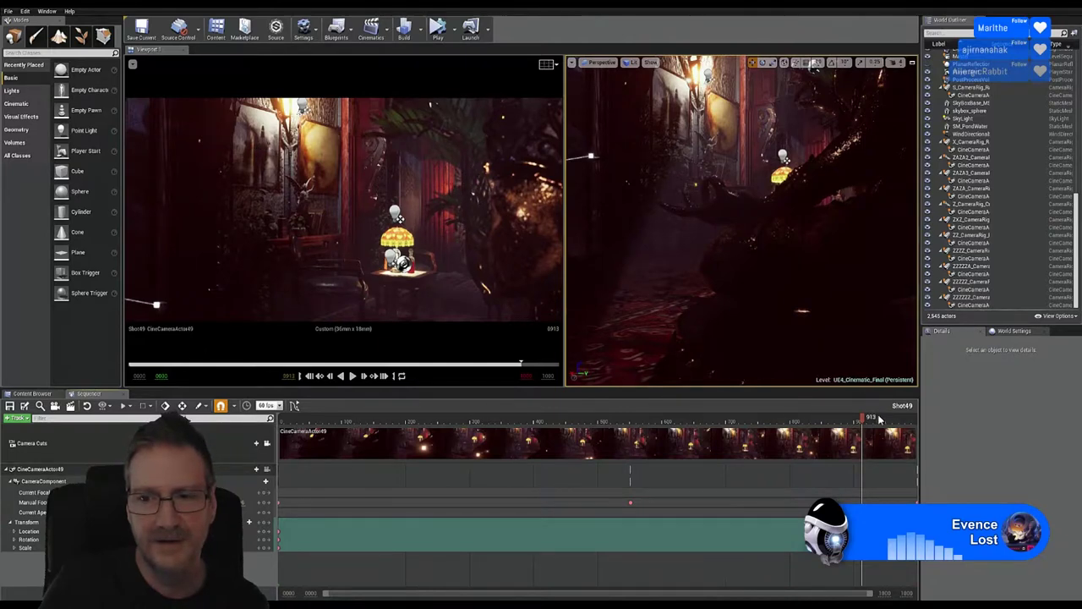
left_click_drag(870, 420, 279, 421)
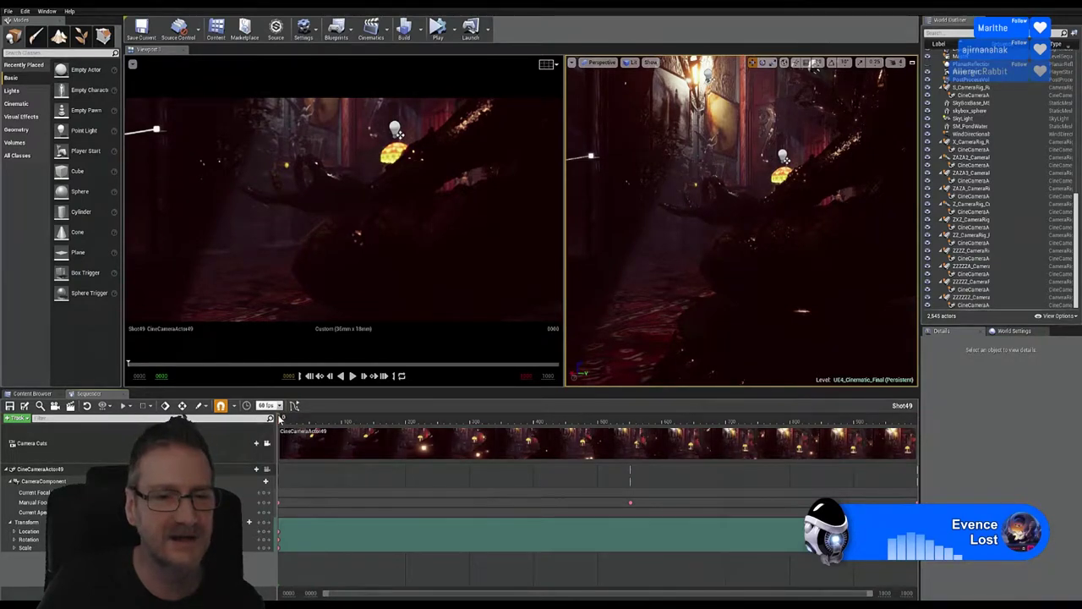
left_click_drag(286, 420, 838, 414)
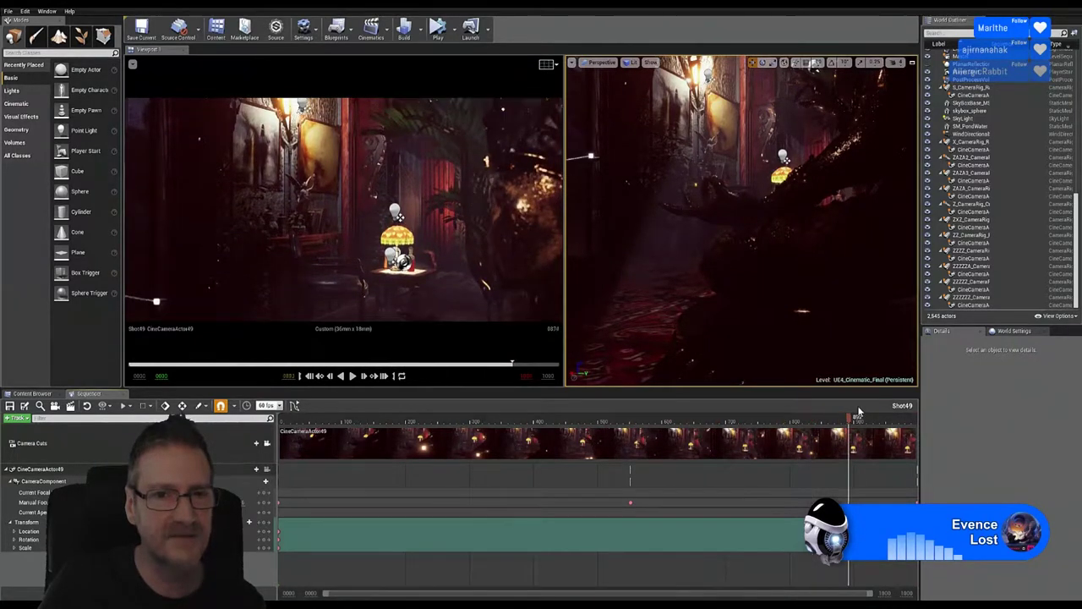
left_click_drag(879, 415, 745, 418)
left_click_drag(664, 417, 622, 417)
left_click_drag(619, 412, 780, 412)
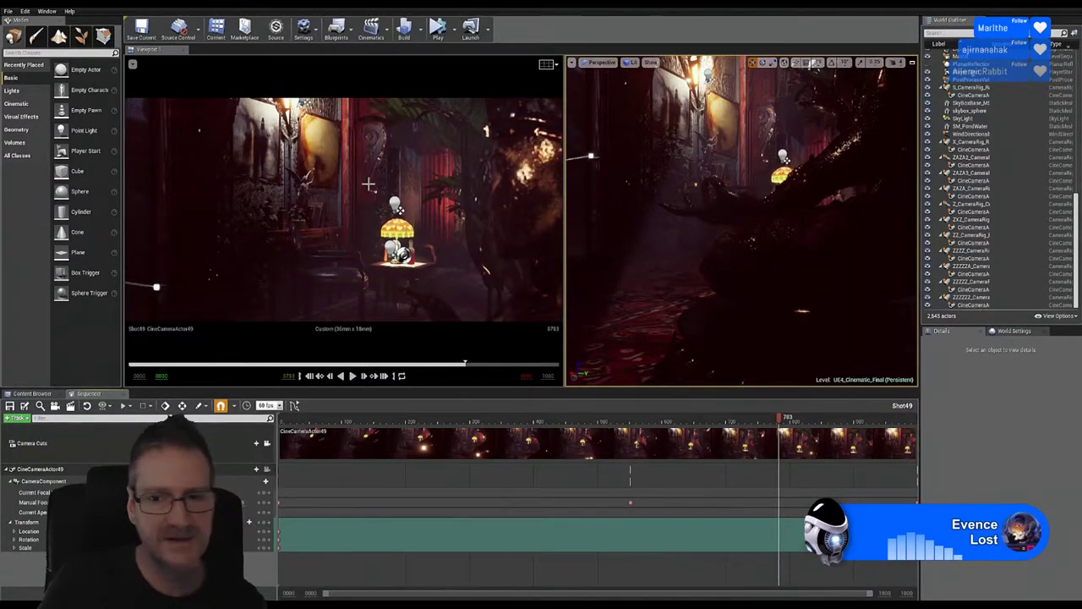
left_click(835, 427)
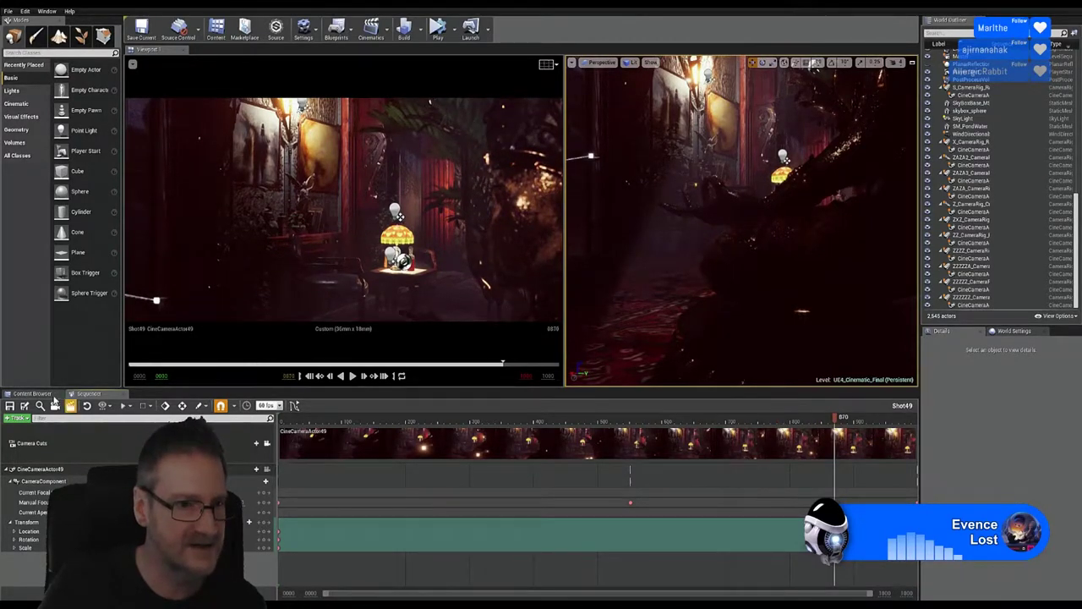
Step: Open Shot48, lock the viewport to its Camera Cuts, scrub the timeline, then minimize to the desktop
left_click(34, 394)
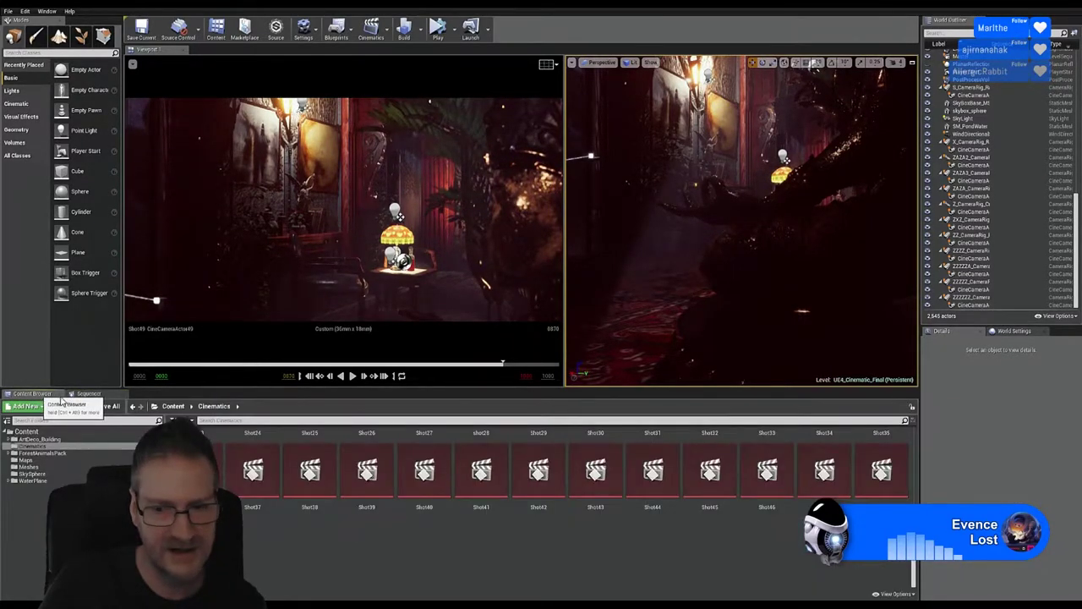
double_click(876, 473)
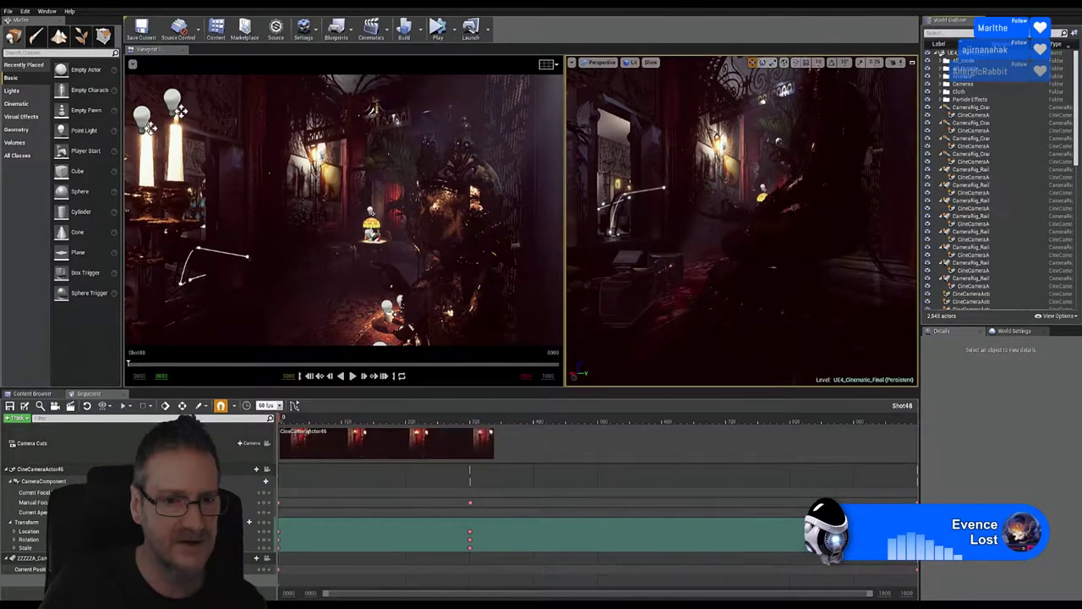
left_click(169, 443)
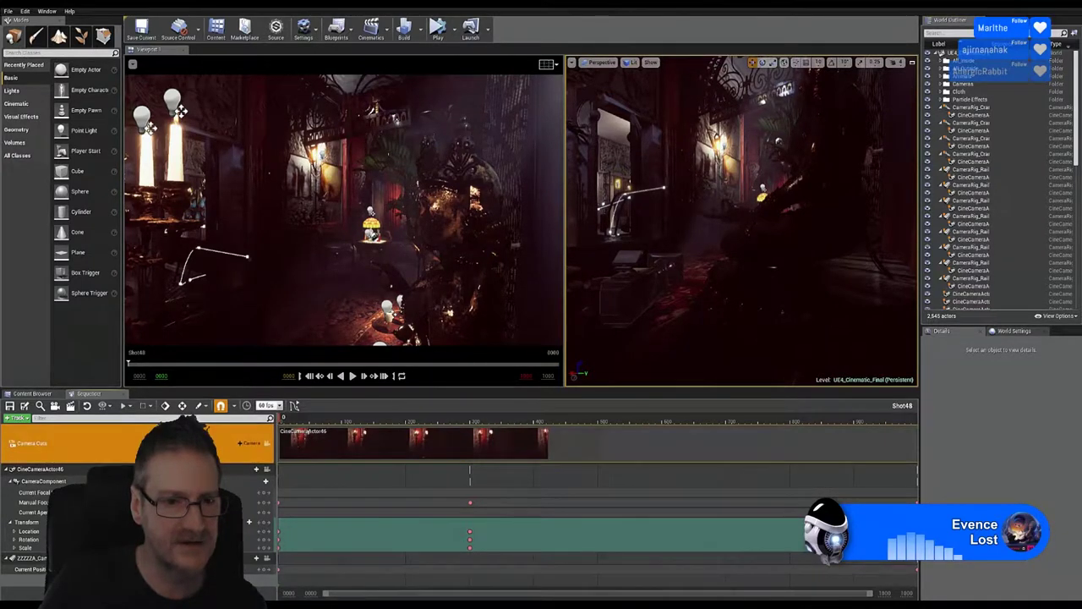
left_click(267, 445)
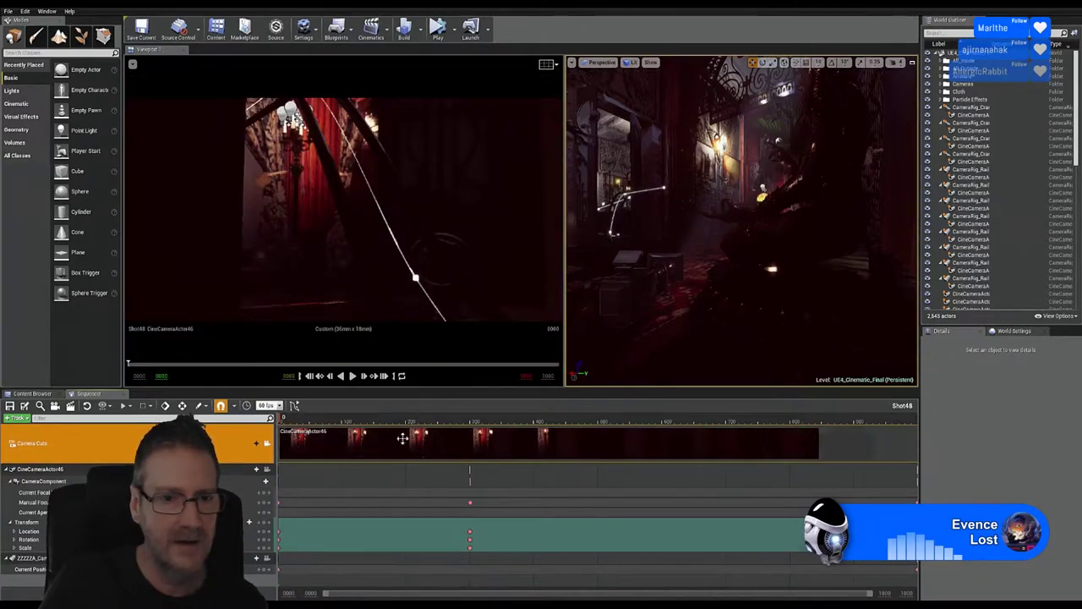
left_click_drag(302, 418, 894, 421)
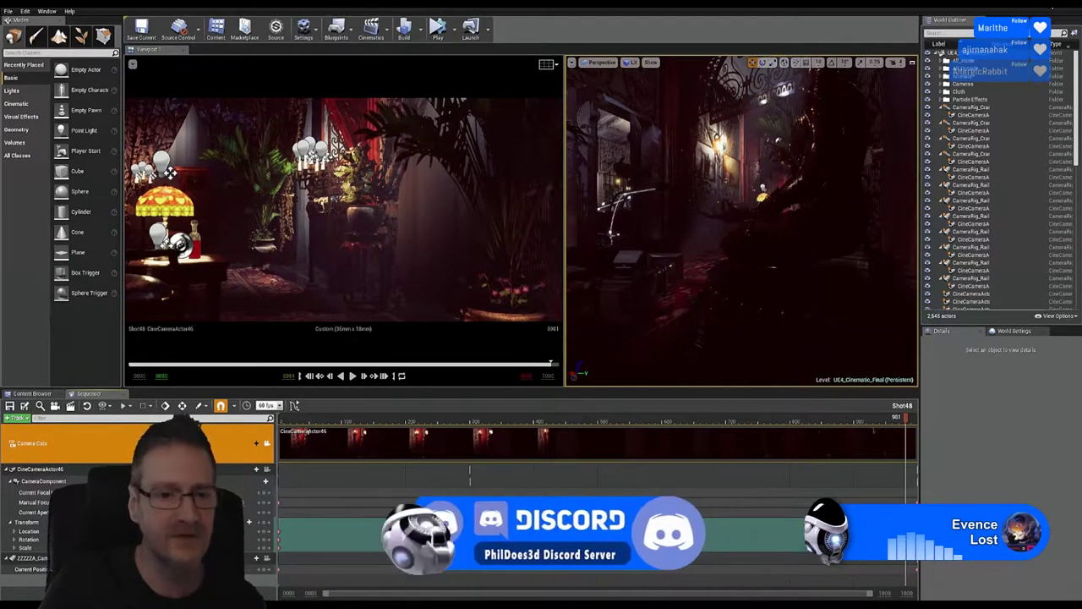
key("super+d")
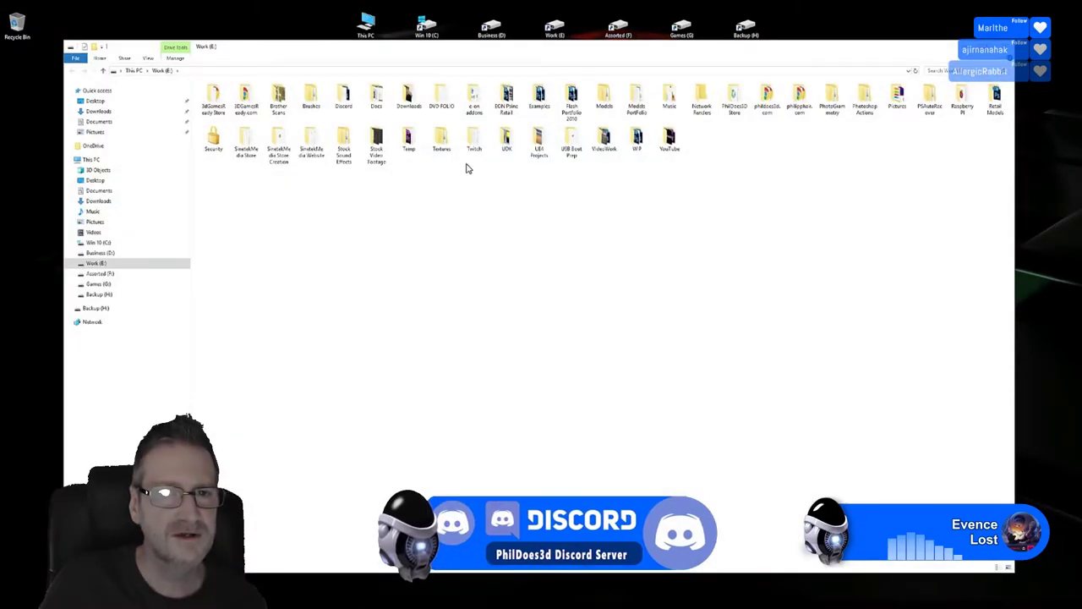
Step: Browse to UE4 Projects > House In Hollow Cinematic > Shots, reposition the window, and select Shot043
double_click(540, 142)
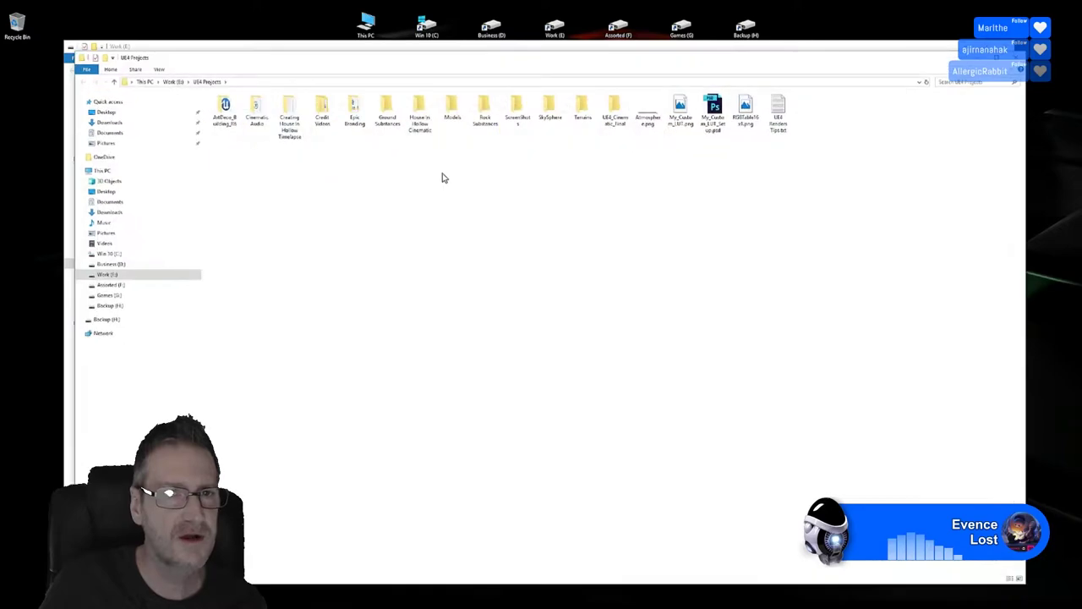
double_click(425, 121)
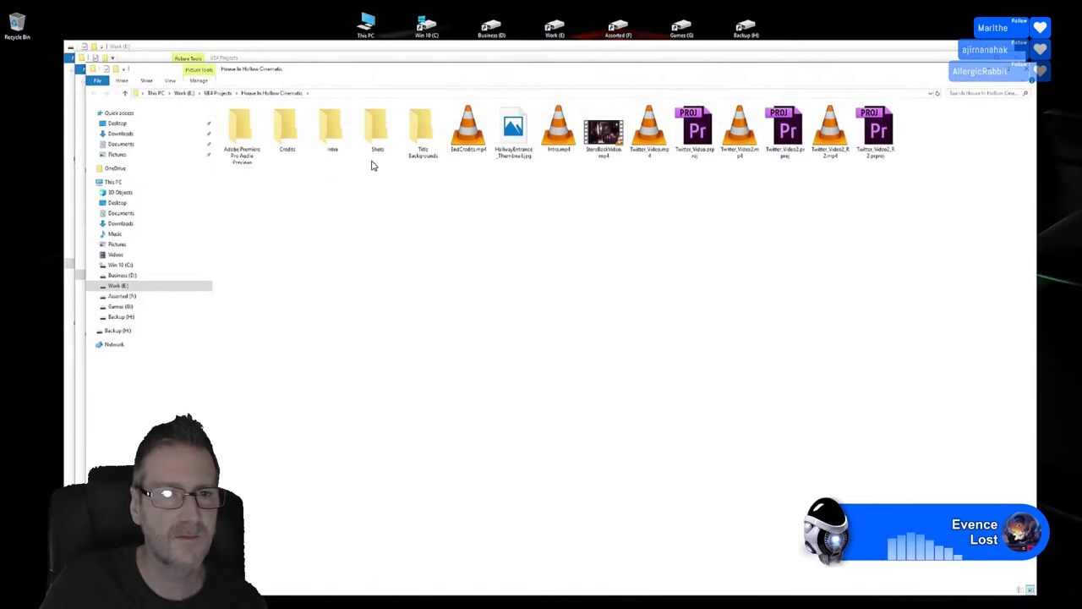
double_click(378, 127)
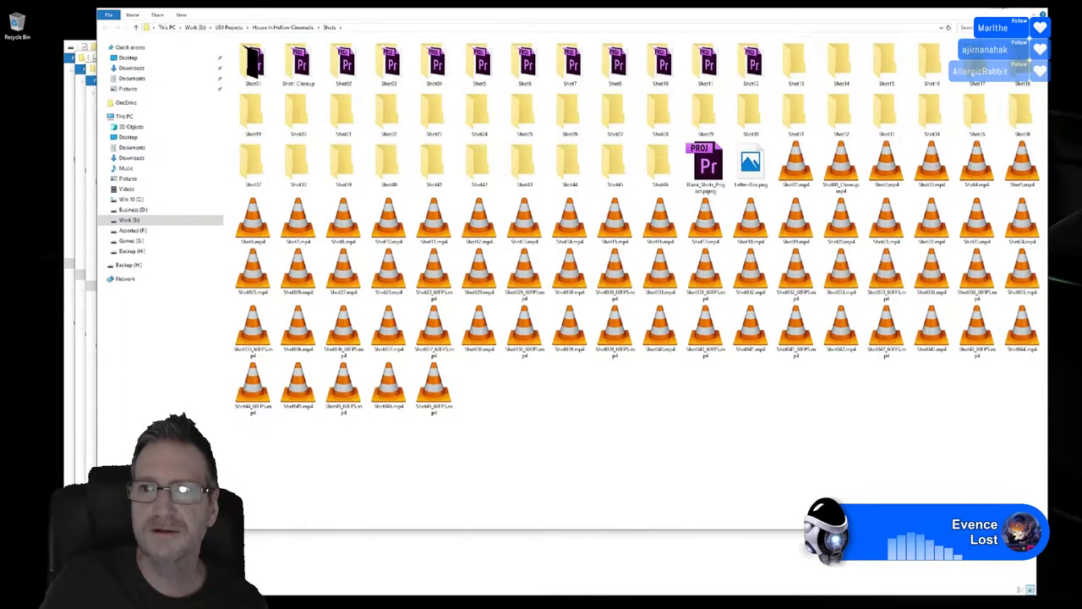
key("alt+Left")
key("alt+Left")
key("alt+Left")
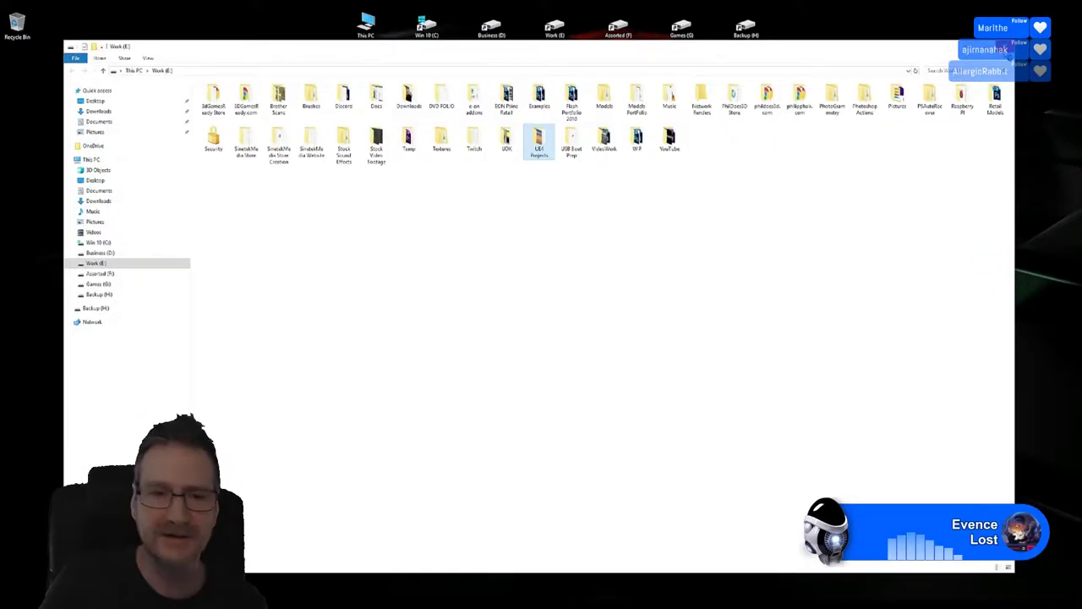
key("alt+F4")
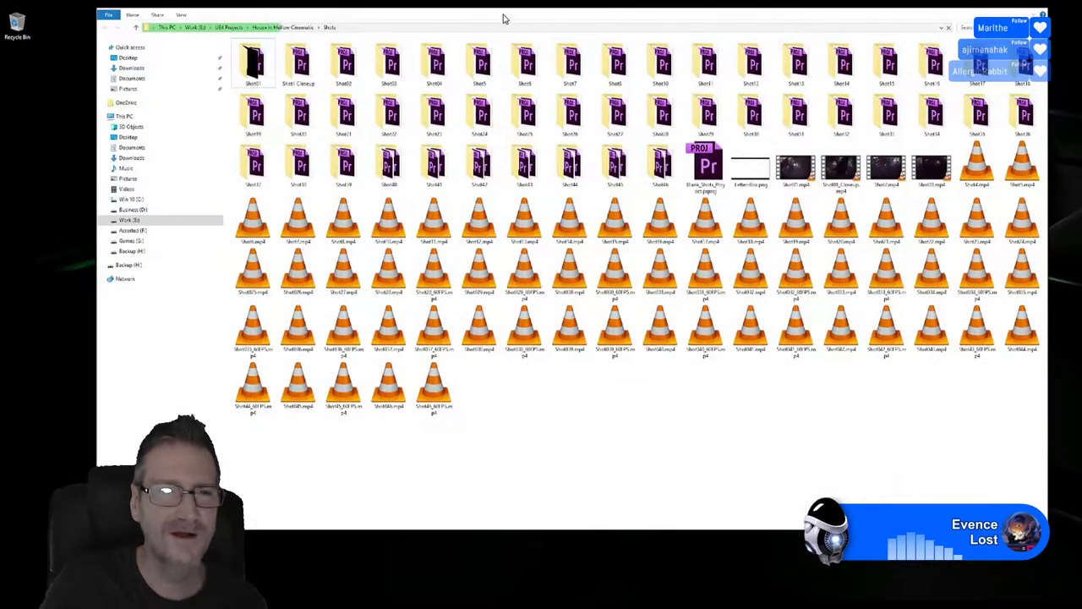
left_click_drag(502, 16, 478, 29)
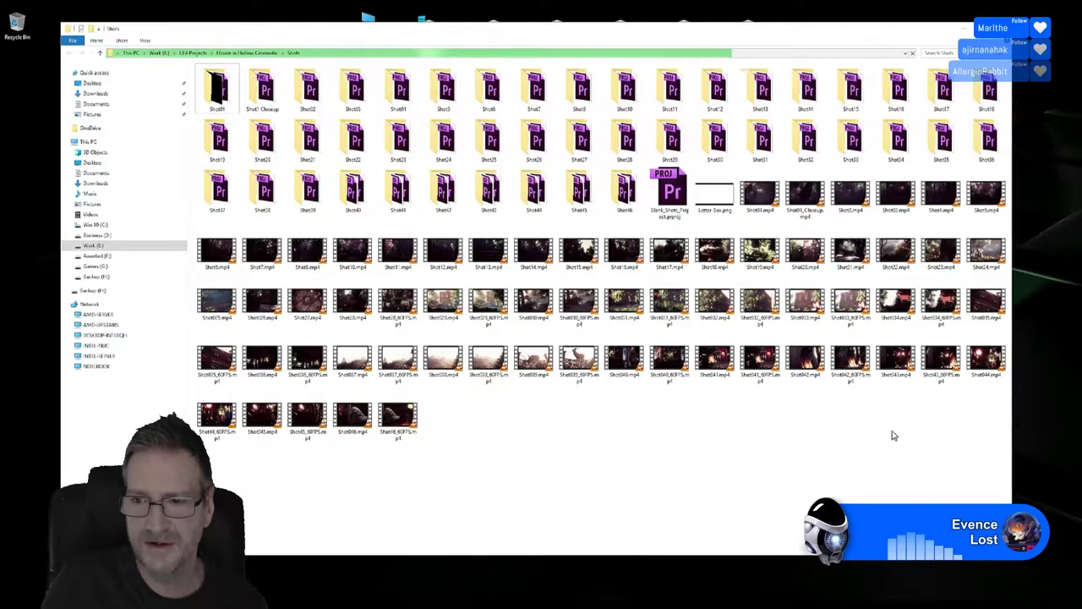
left_click(989, 360)
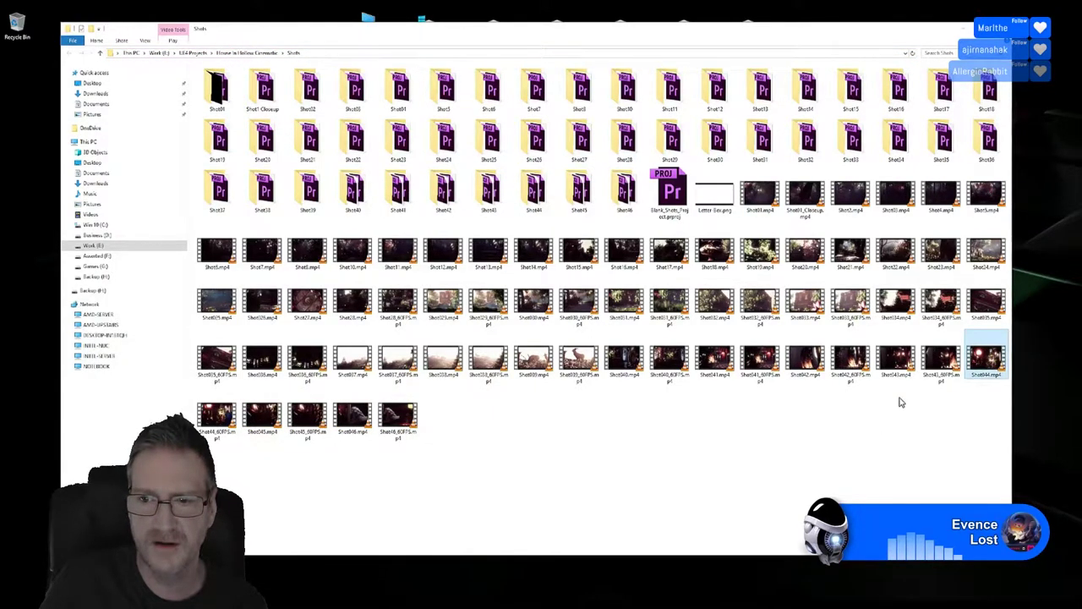
left_click(903, 360)
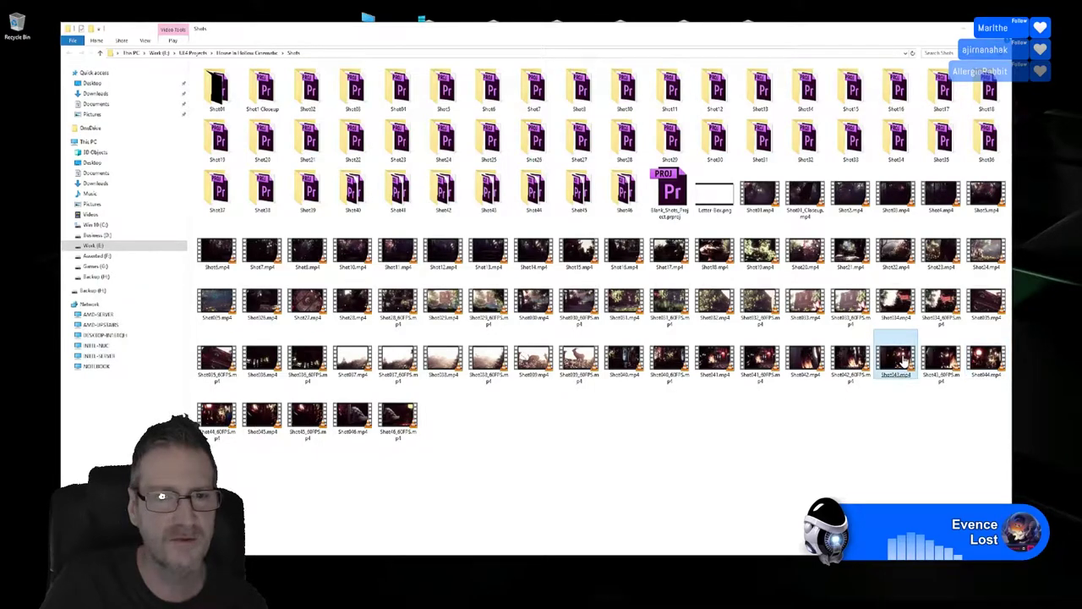
Step: Play Shot043.mp4 full screen, then return the video to a window
double_click(903, 359)
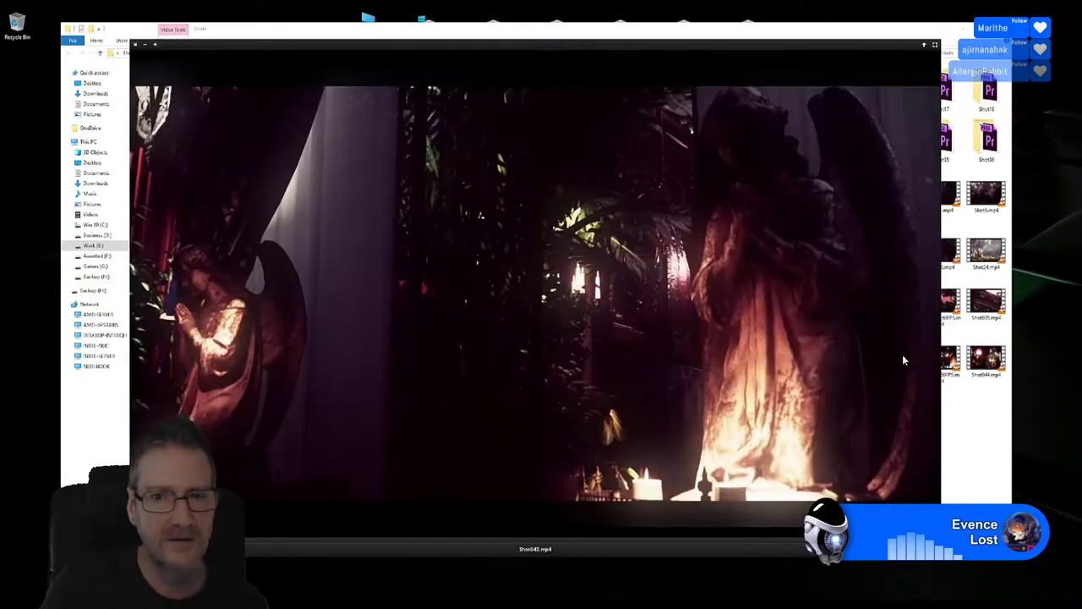
double_click(684, 292)
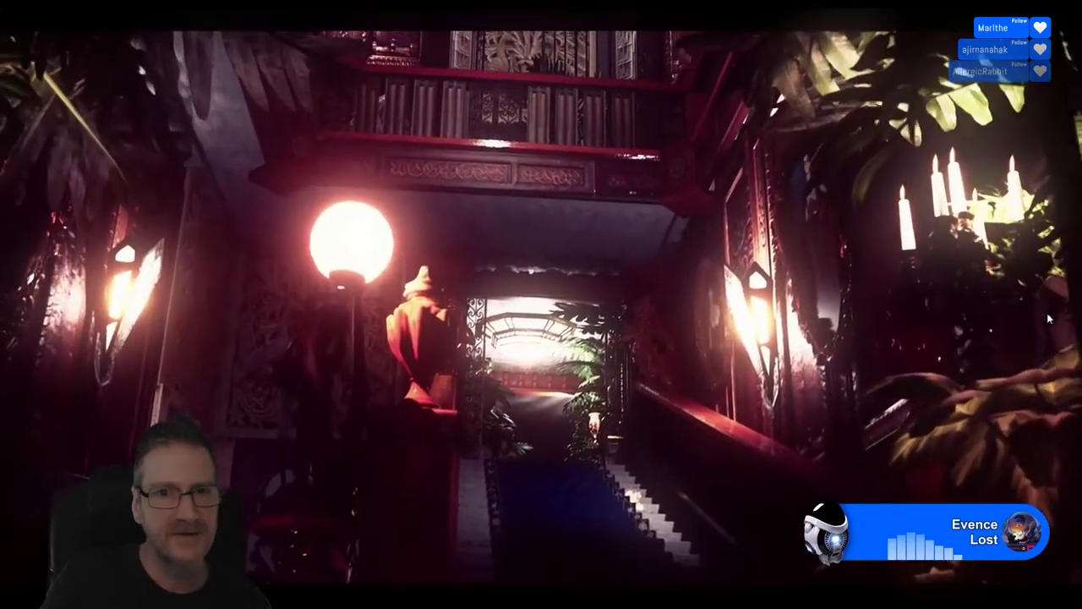
mouse_move(743, 409)
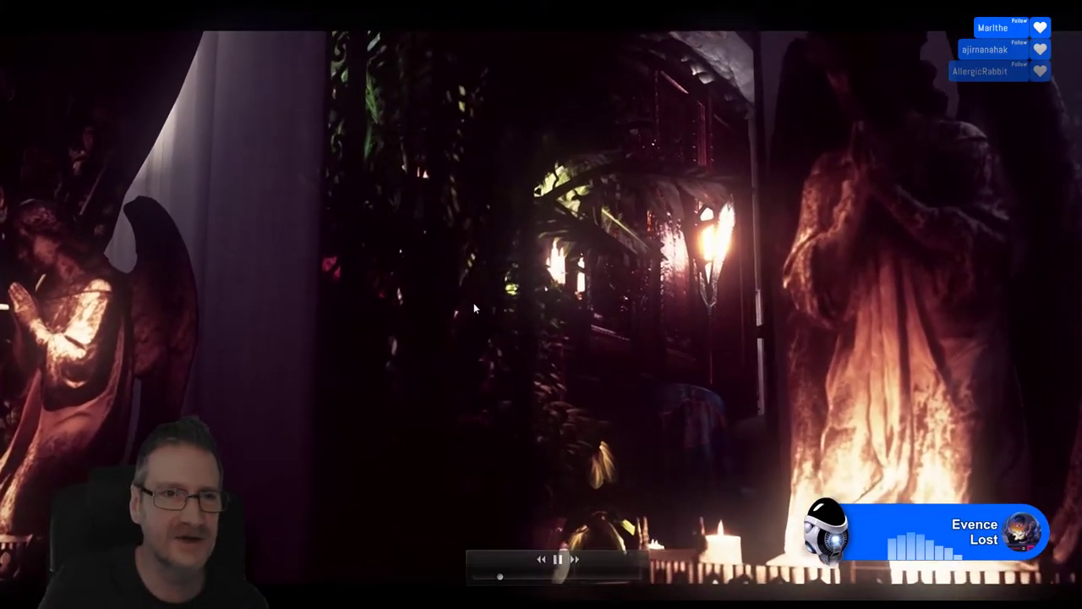
double_click(473, 303)
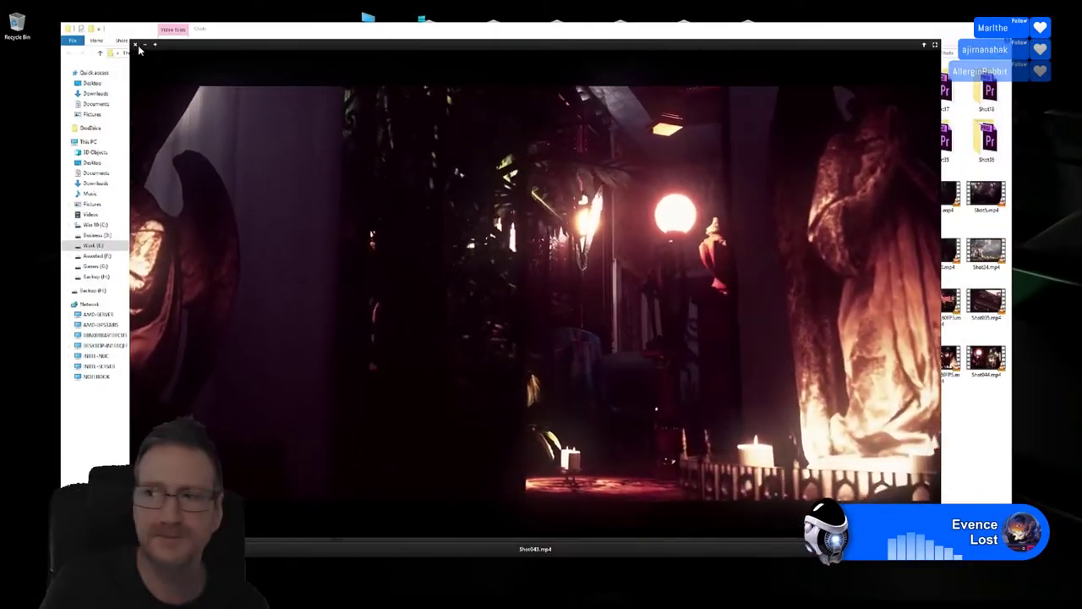
Step: Close the Shot043 video, play Shot044.mp4 full screen, then leave full screen with Esc
left_click(134, 47)
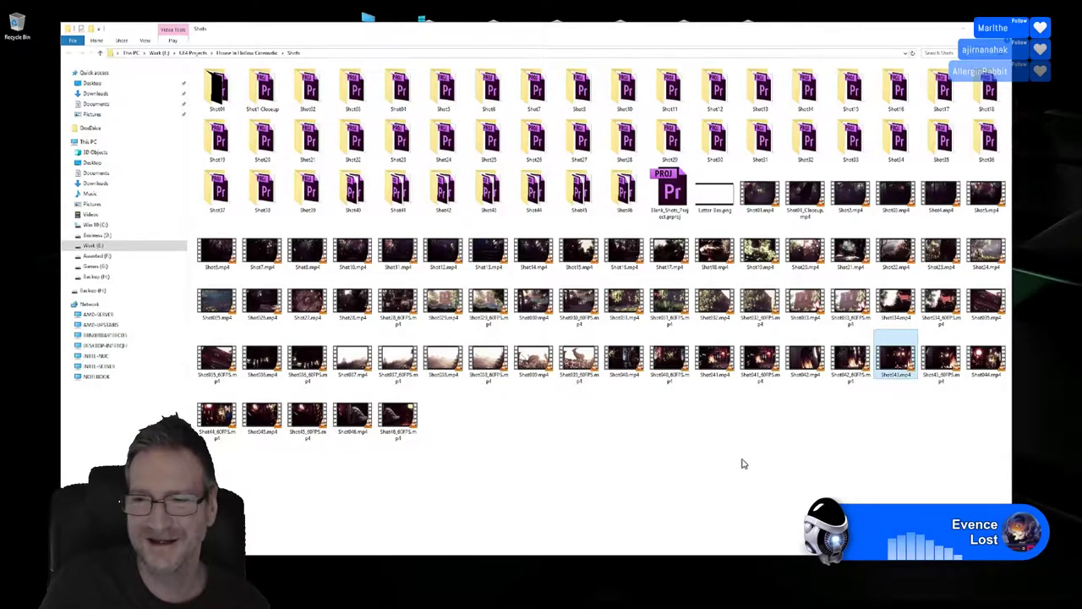
left_click(986, 362)
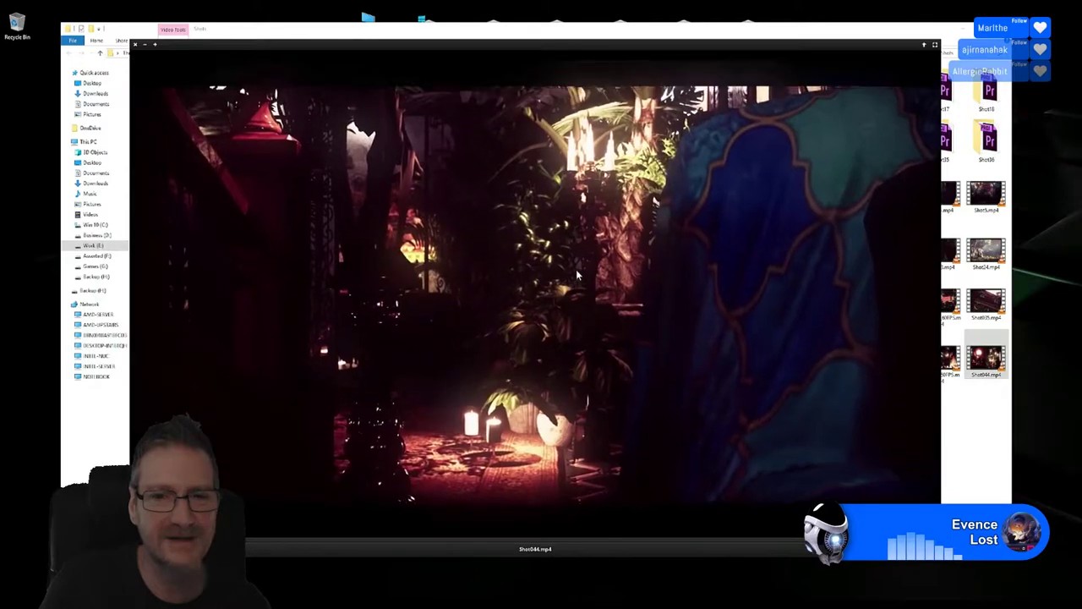
double_click(576, 271)
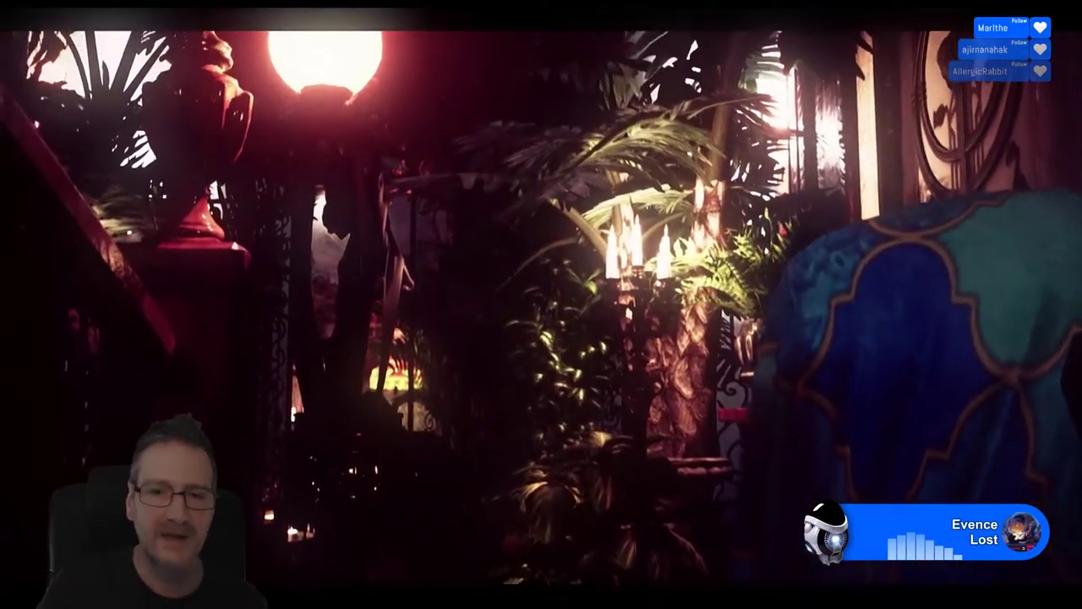
mouse_move(542, 335)
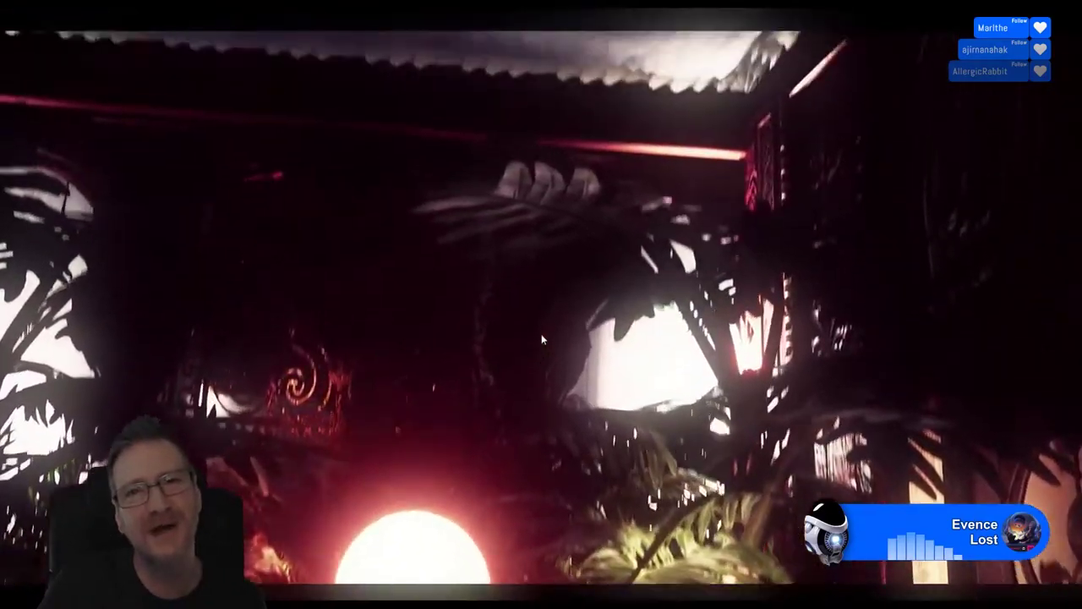
mouse_move(618, 289)
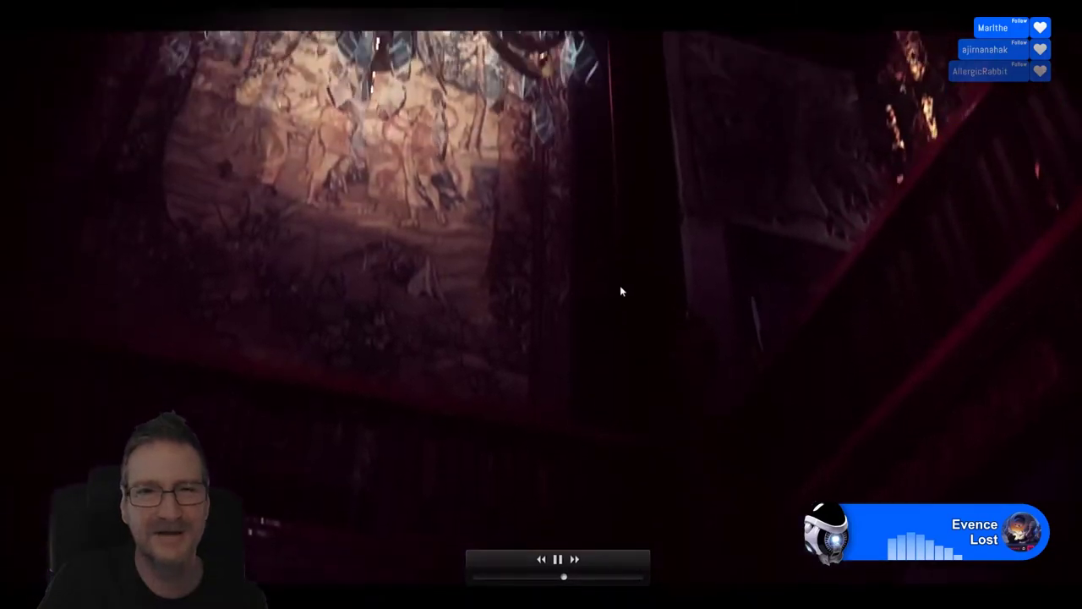
key("Escape")
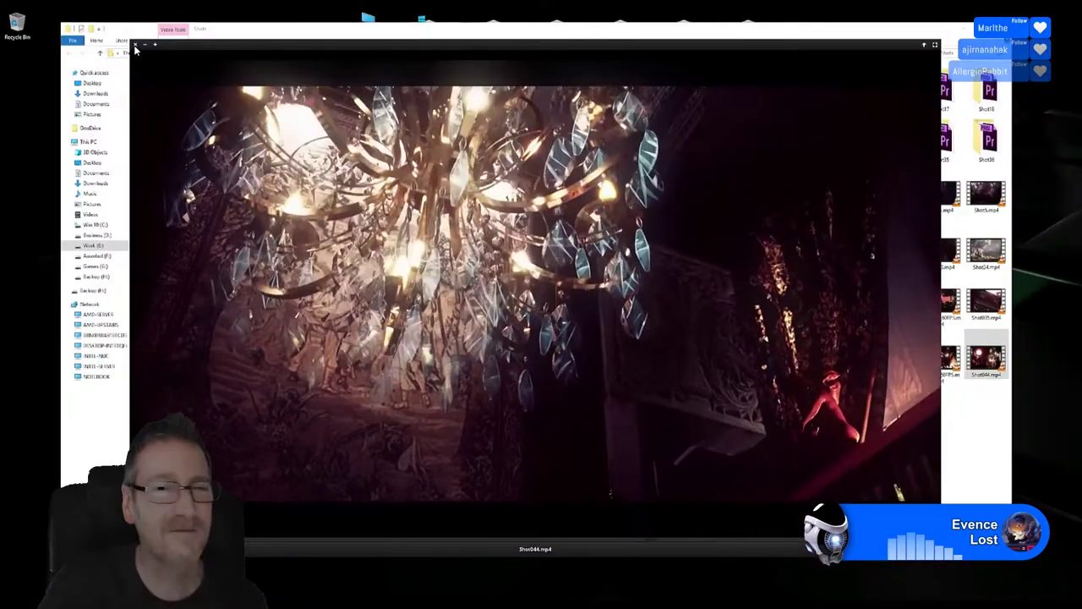
Step: Close the Shot044 video and play the Shot045 clip
left_click(134, 42)
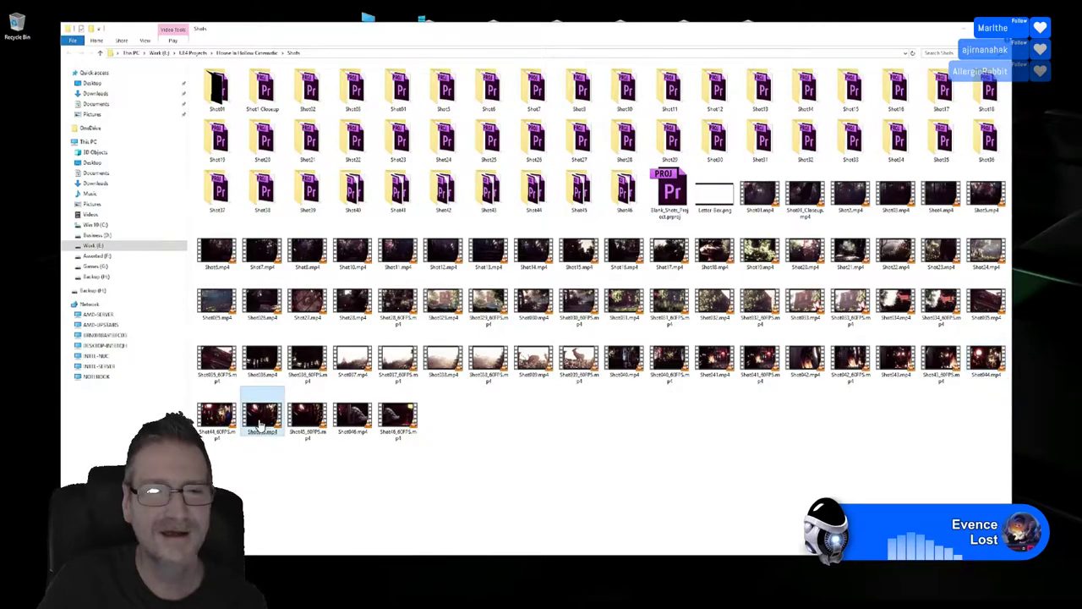
key("Return")
double_click(562, 262)
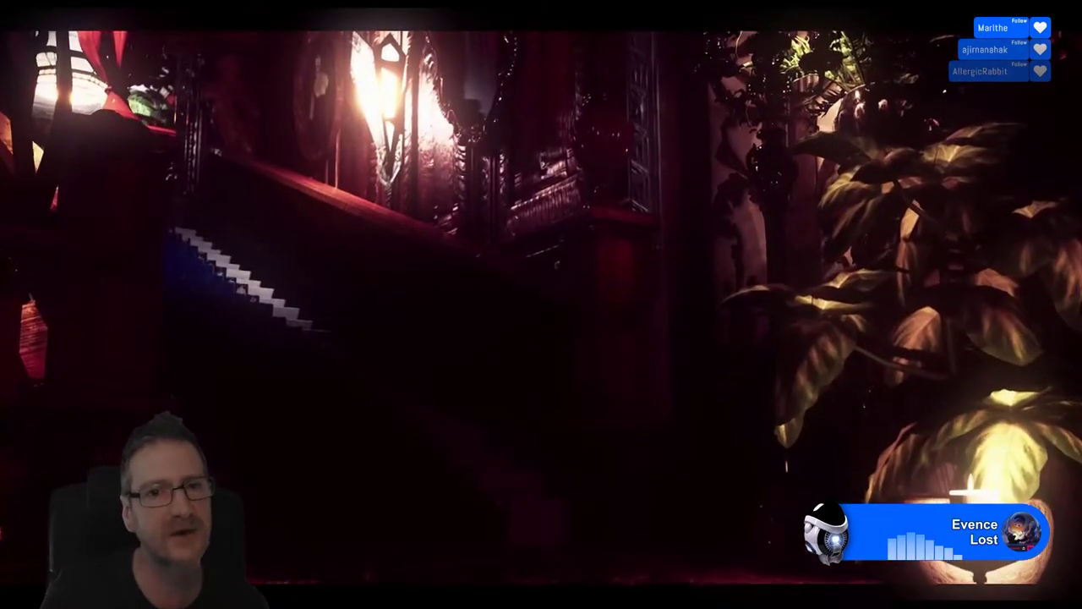
Step: Exit Shot045's full-screen playback, close the player, and open Shot046.mp4
key("Escape")
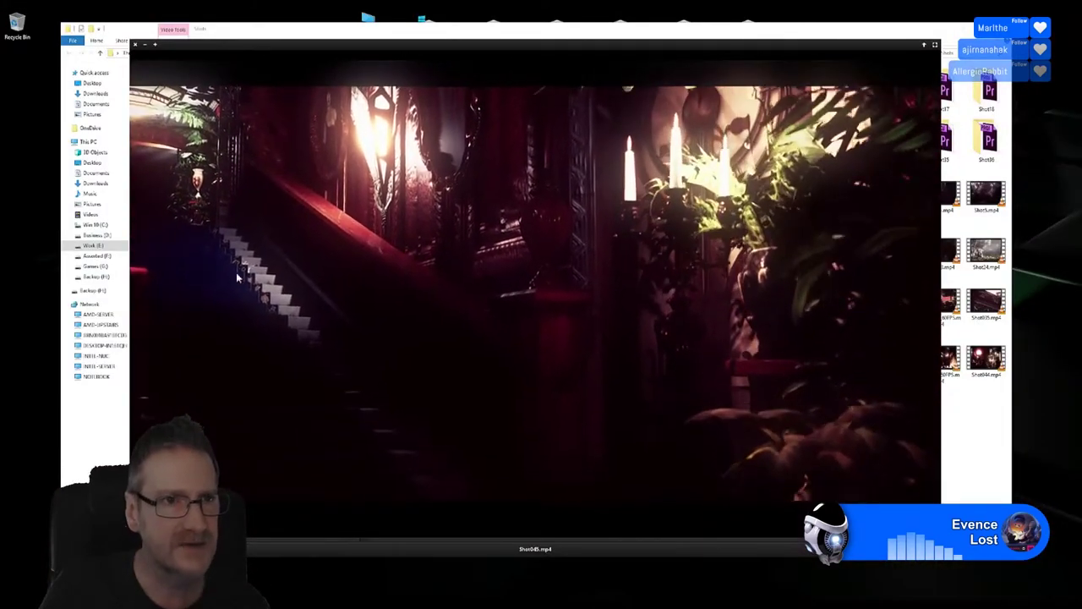
left_click(135, 43)
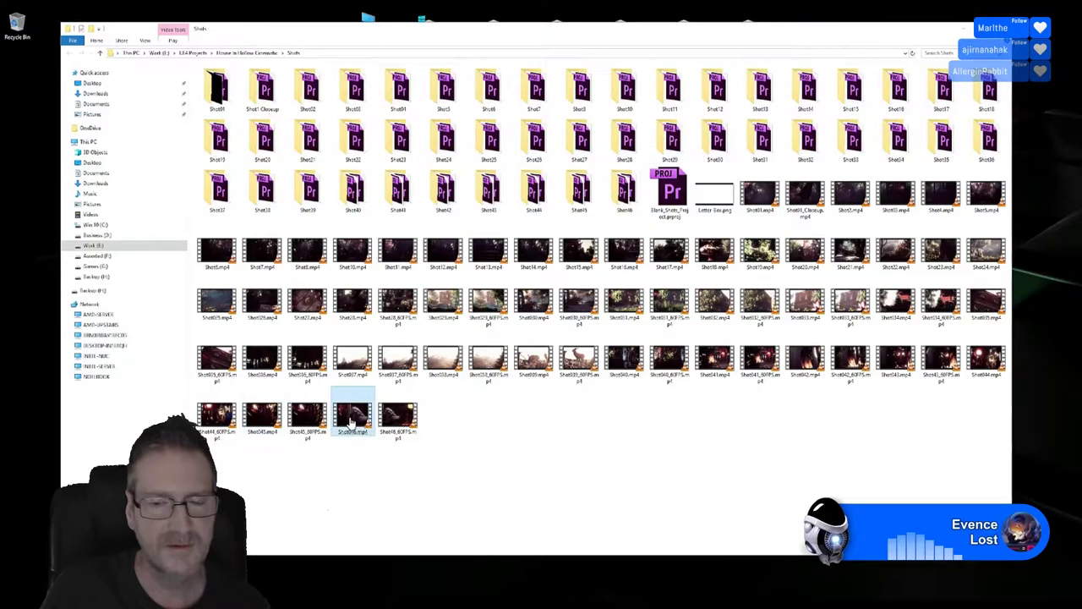
key("Return")
Step: Watch the Shot046.mp4 render full screen through to the chandelier balcony
double_click(566, 296)
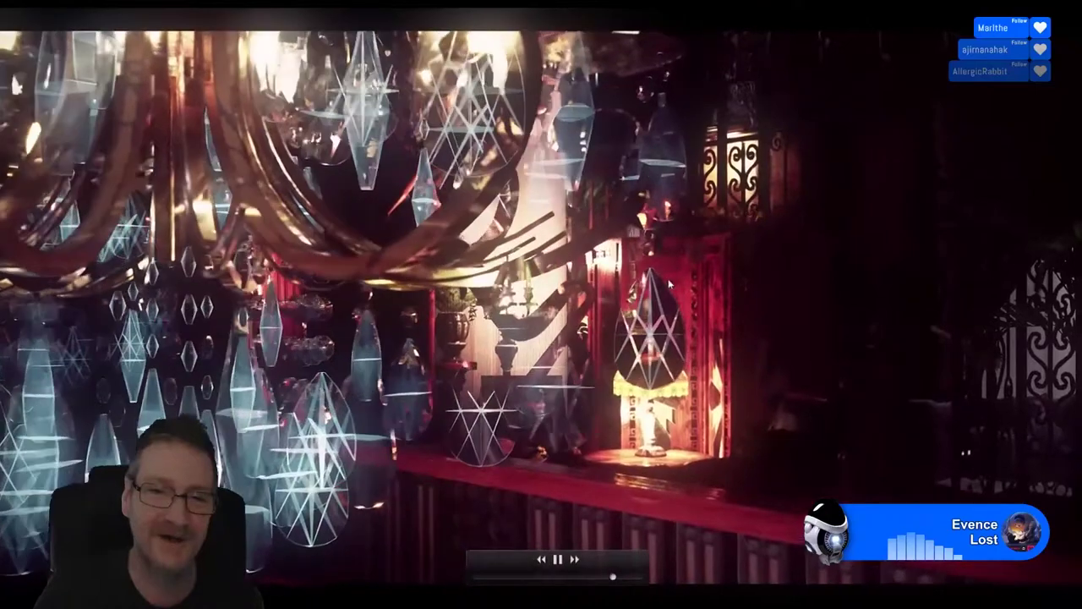
Step: Exit Shot046's full screen, close the player, clear the file selection, and show the desktop
double_click(658, 268)
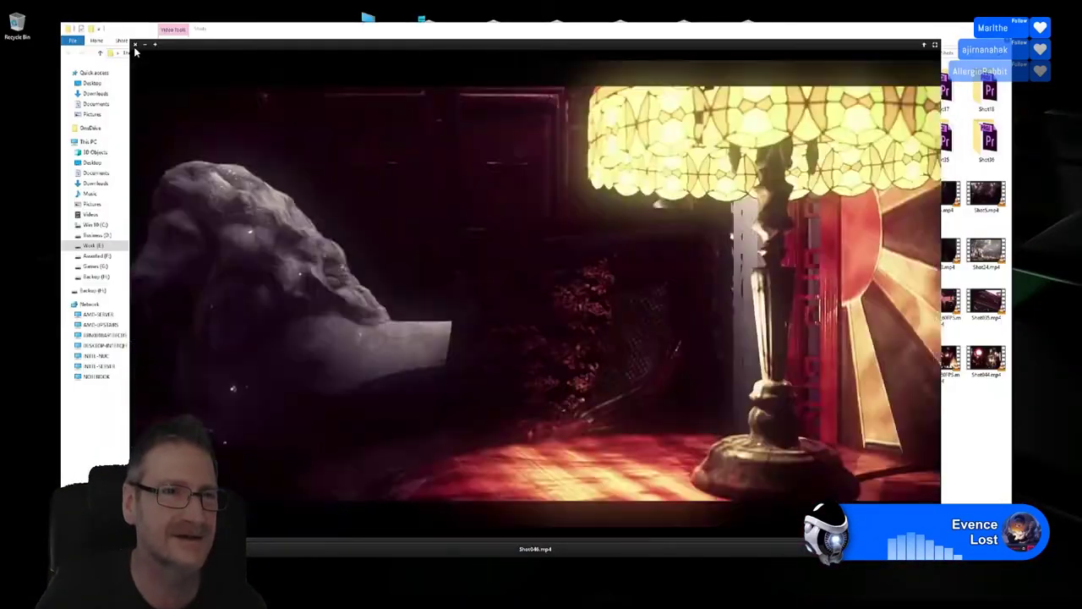
left_click(139, 44)
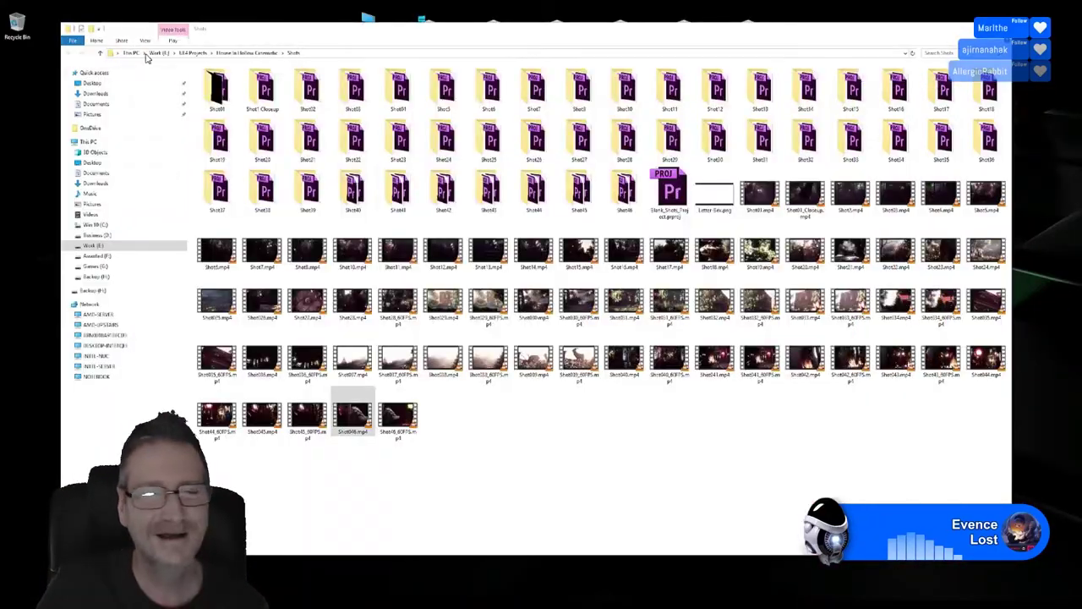
left_click(663, 451)
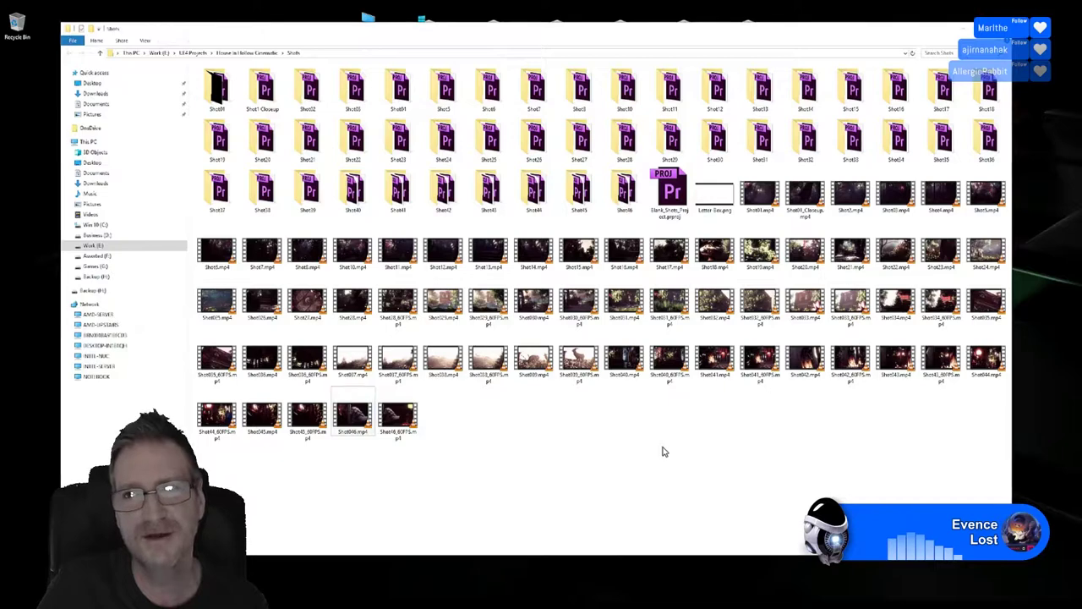
key("super+d")
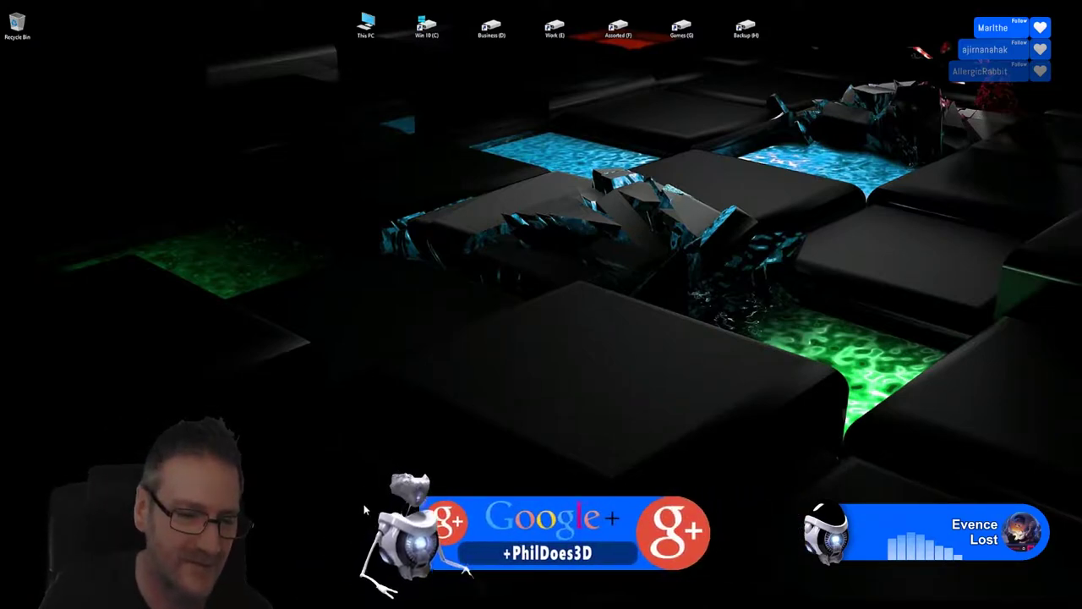
Step: Alt+Tab back to Unreal Engine 4, with Shot48 in Sequencer viewed through CineCameraActor46
key("alt+Tab")
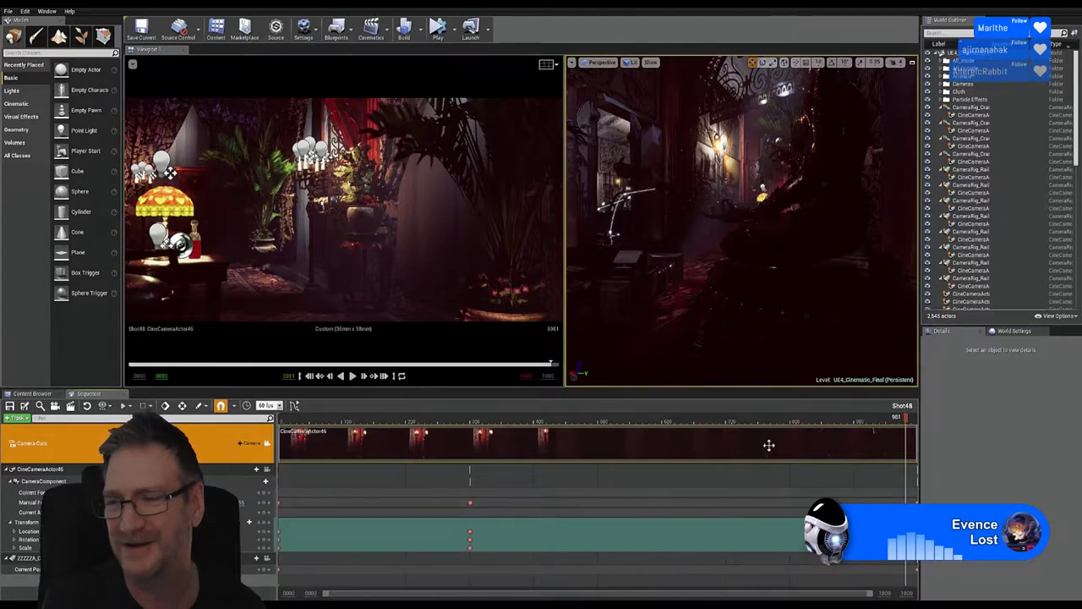
Step: In the Cinematics folder, duplicate the Empty_Shot sequence and name the copy Shot50
left_click(32, 394)
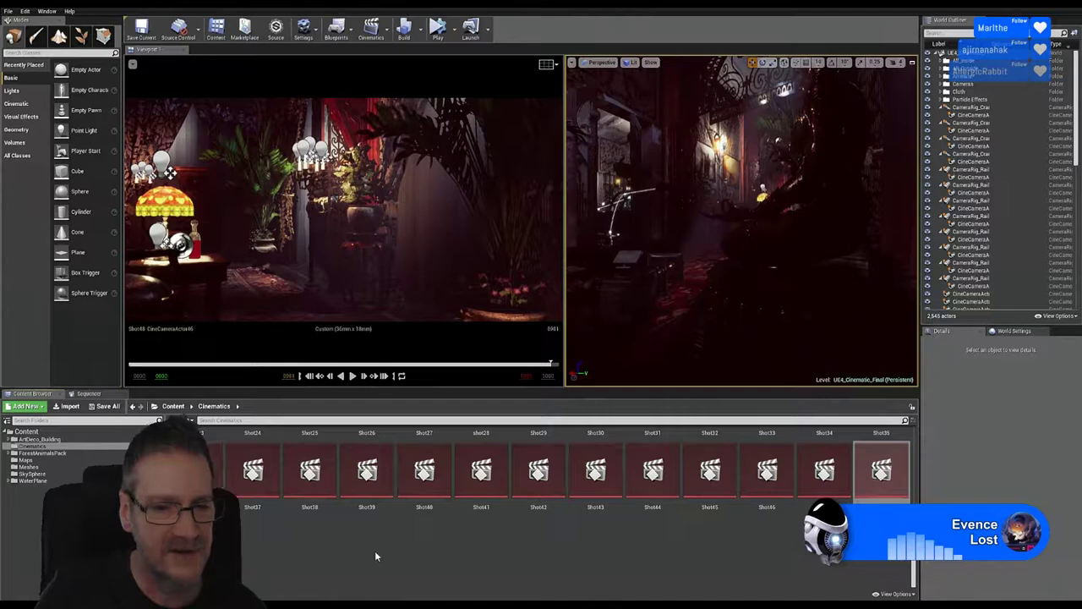
scroll(376, 554, "up", 2)
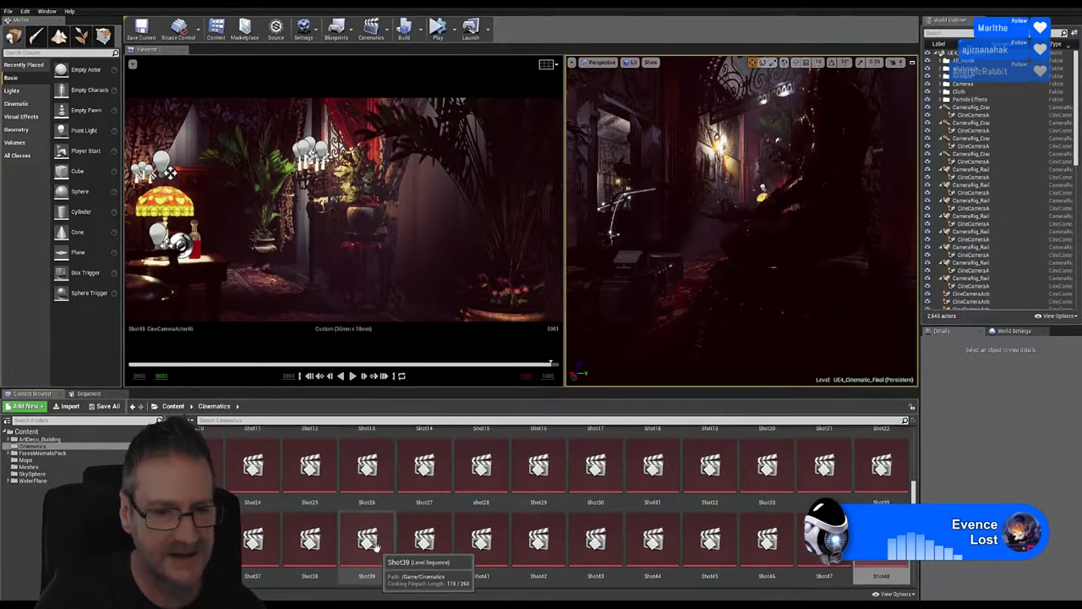
scroll(374, 541, "up", 3)
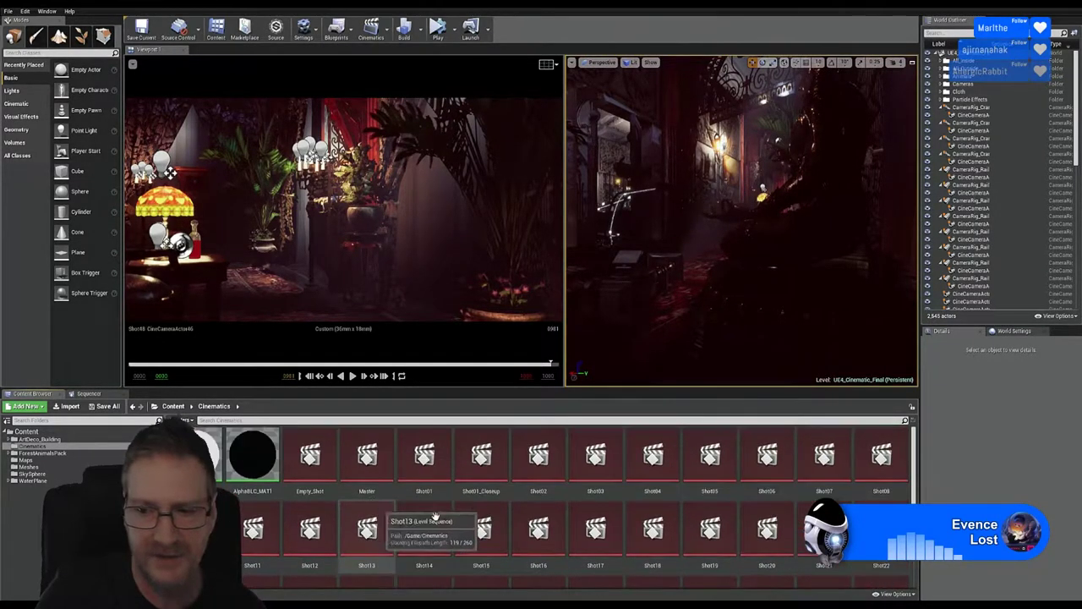
scroll(917, 476, "down", 2)
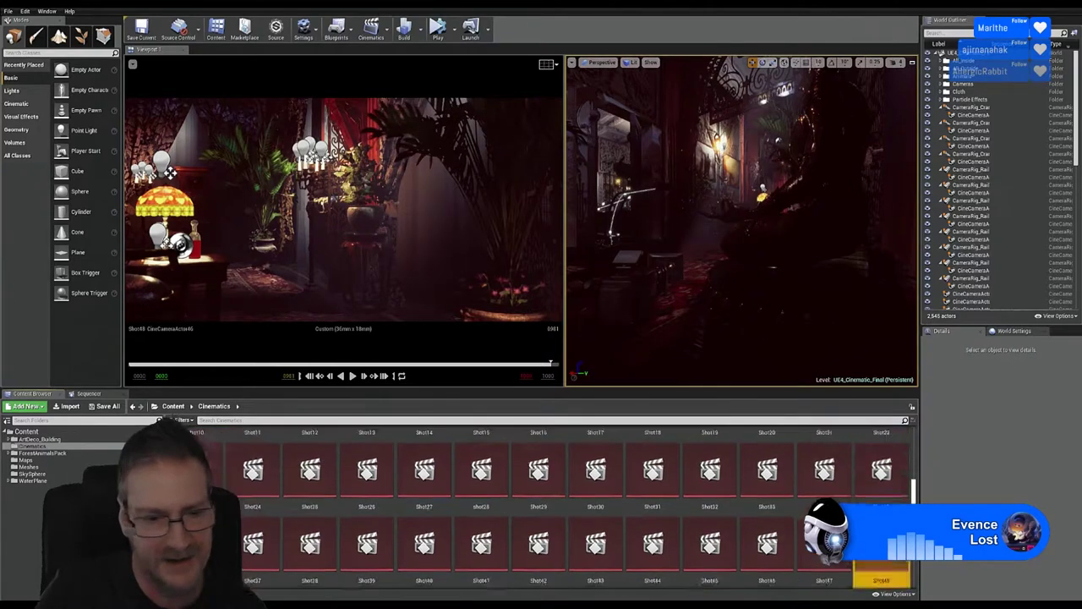
scroll(913, 491, "down", 1)
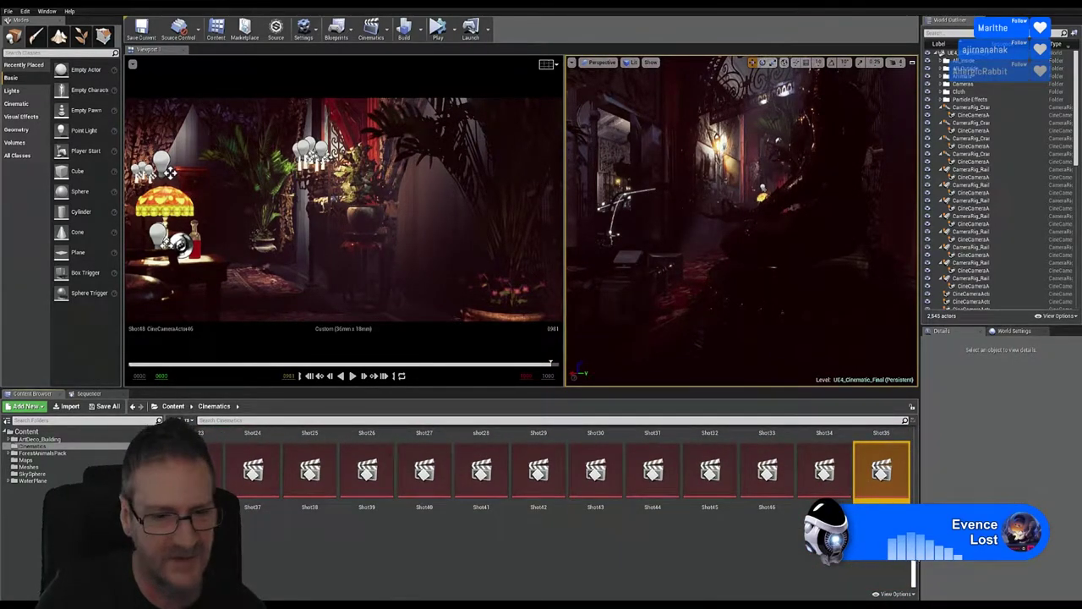
scroll(761, 474, "up", 3)
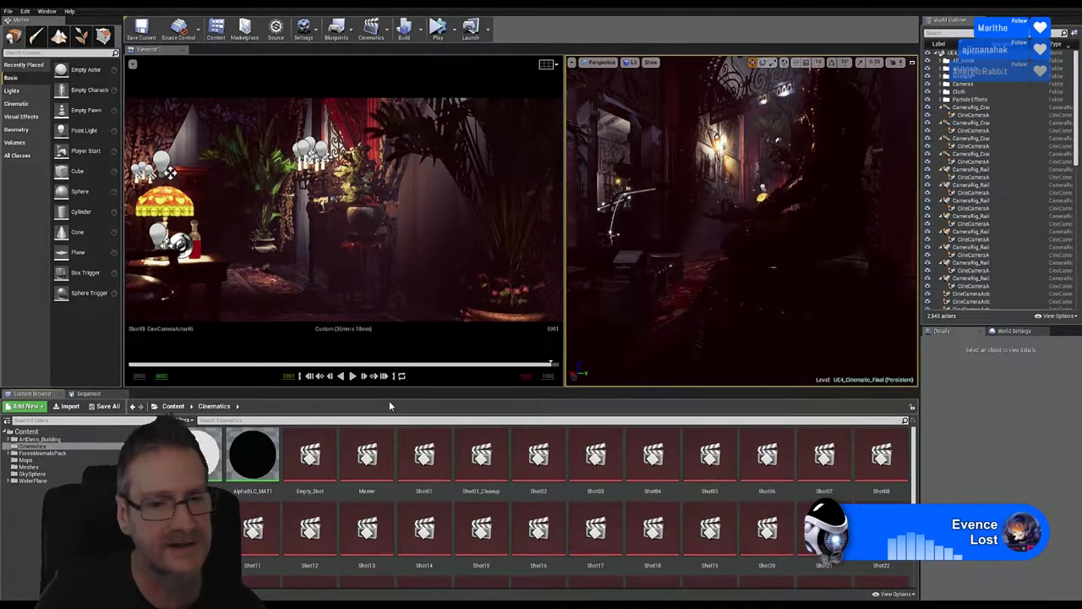
right_click(296, 451)
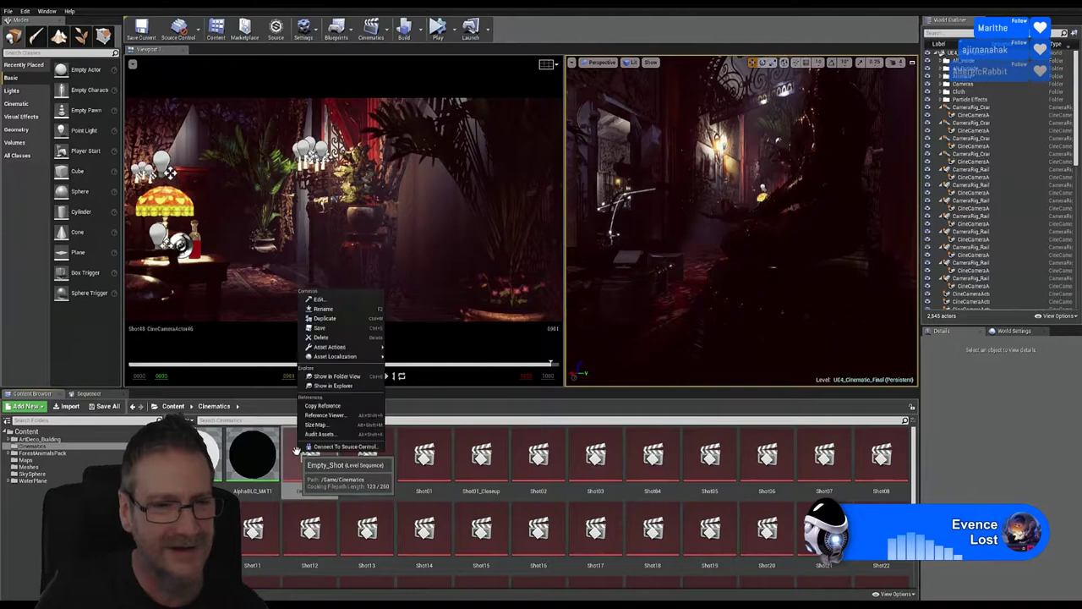
left_click(338, 319)
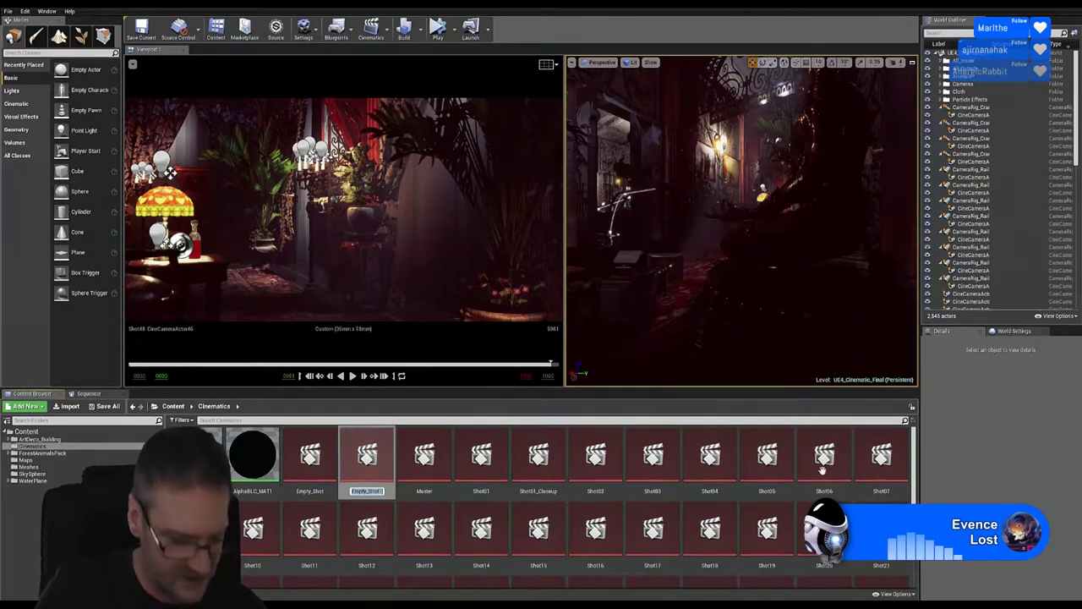
type("Sh")
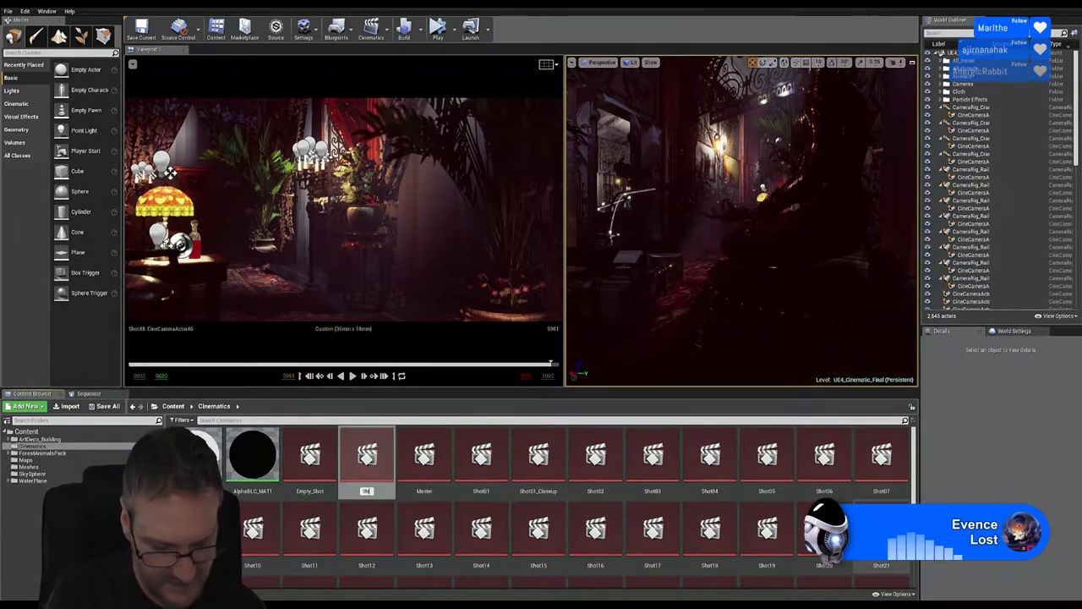
type("ot50")
key("Return")
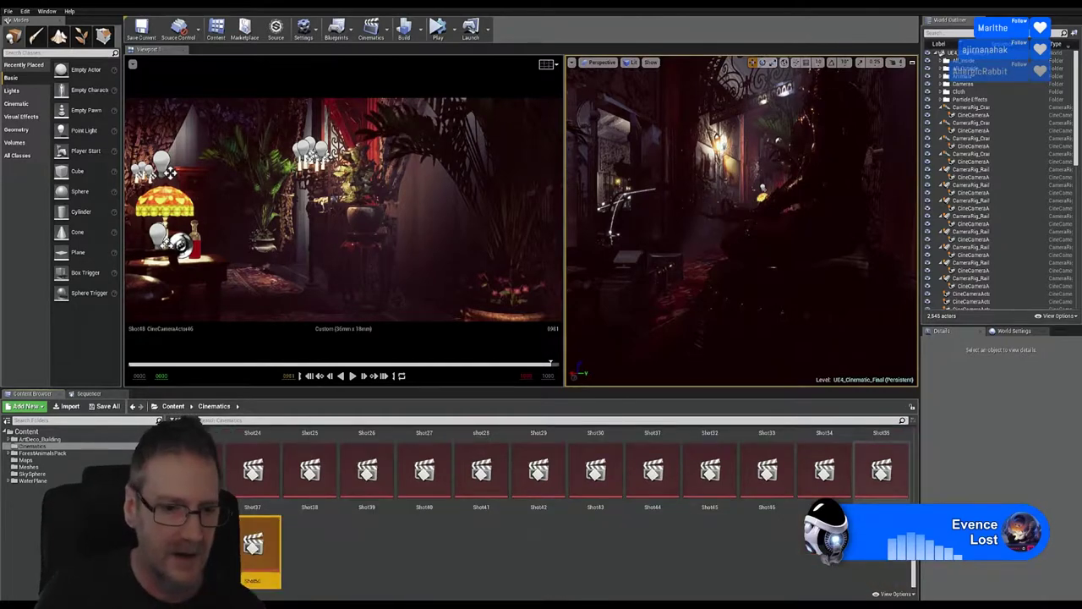
Step: Open the Shot50 level sequence from the Content Browser in Sequencer, showing its empty Camera Cuts track
double_click(255, 546)
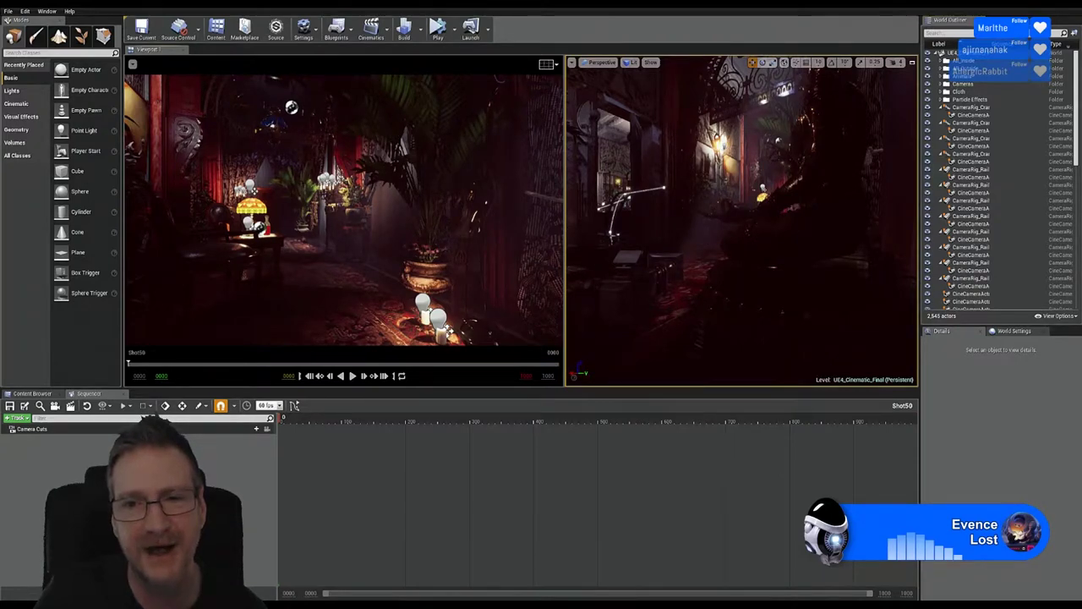
Step: Fly the Perspective view into the room and look around until the curtained window seat is in view
right_click_drag(744, 212, 686, 201)
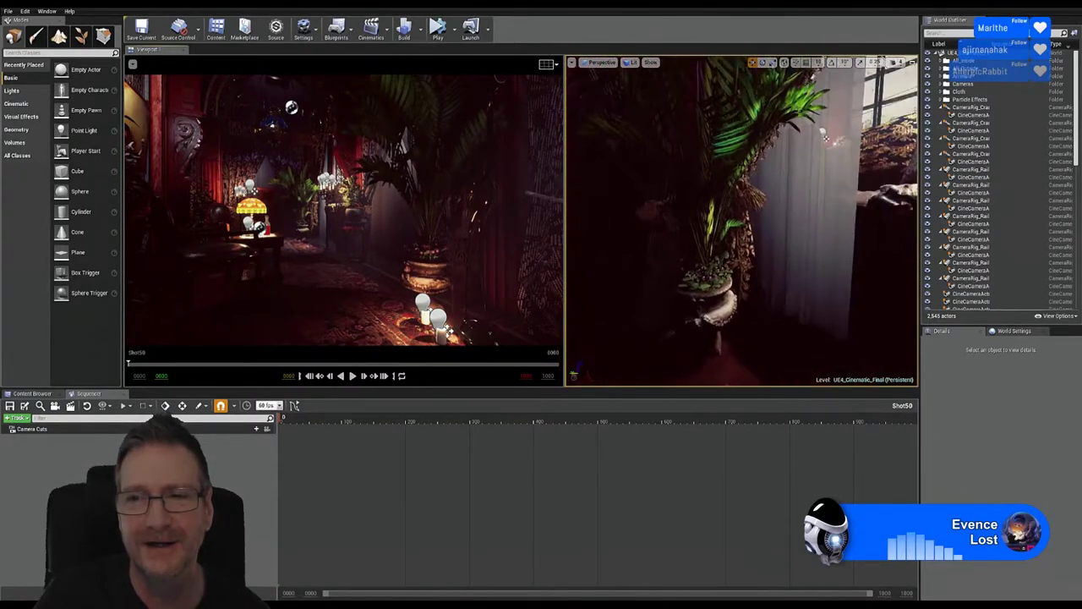
right_click_drag(825, 138, 740, 158)
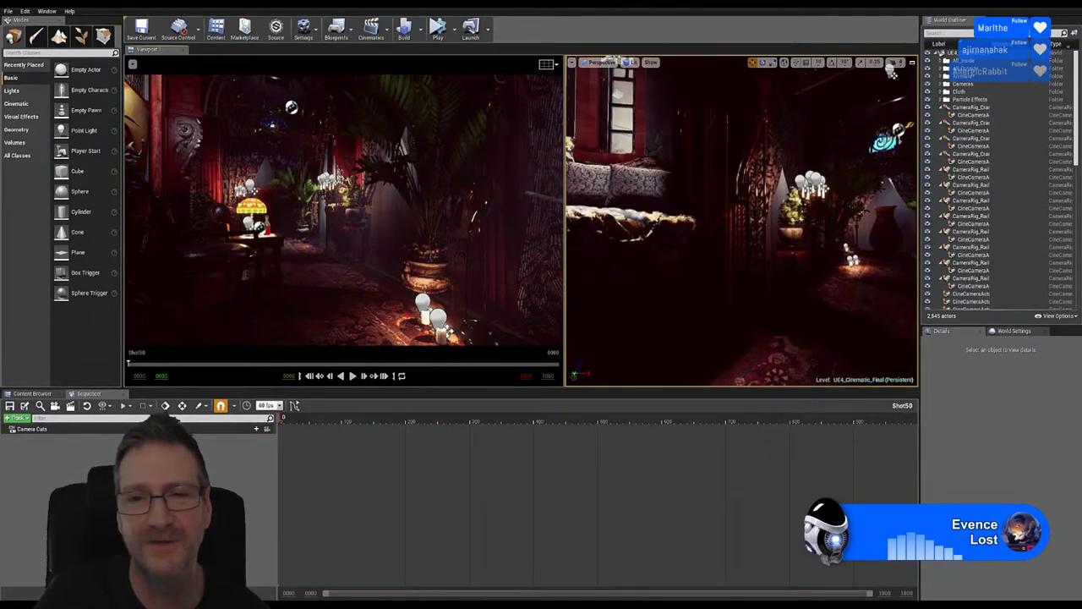
right_click_drag(892, 72, 635, 81)
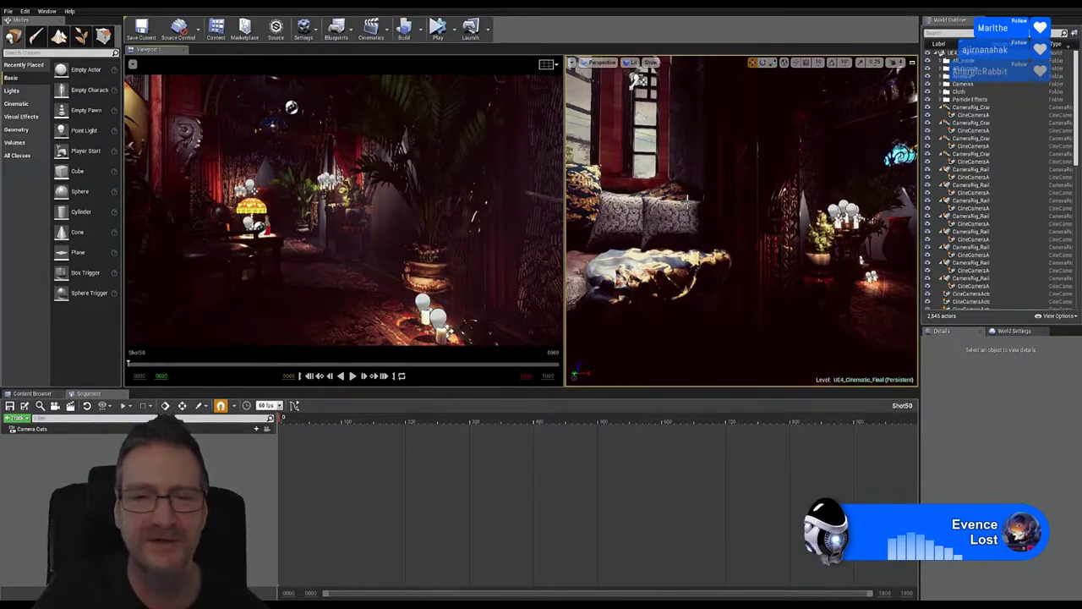
middle_click_drag(636, 80, 615, 67)
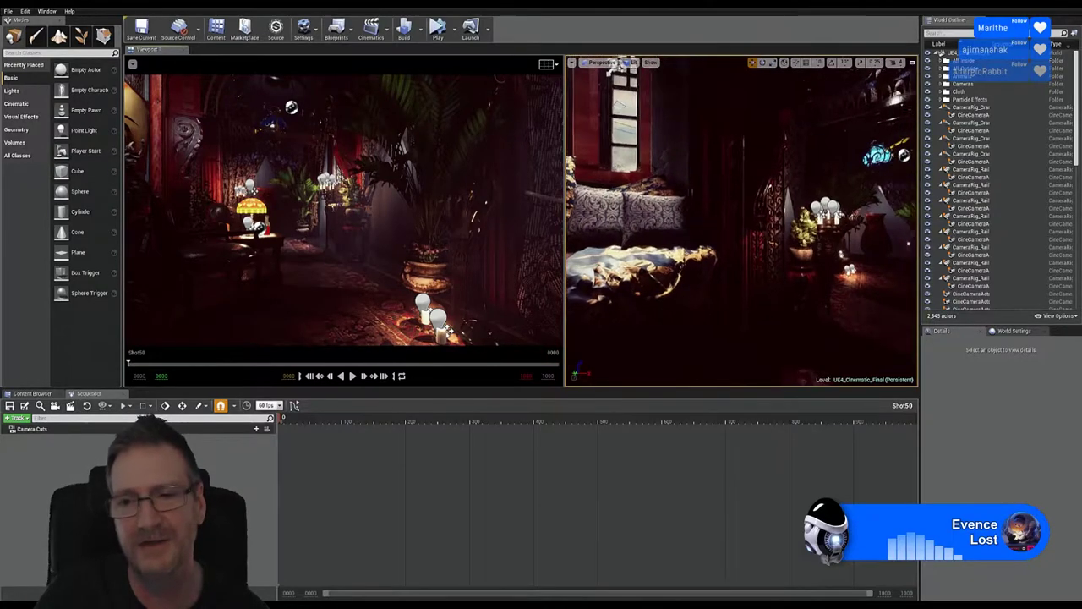
mouse_move(610, 68)
right_mouse_down()
mouse_move(670, 78)
mouse_move(602, 61)
right_mouse_up()
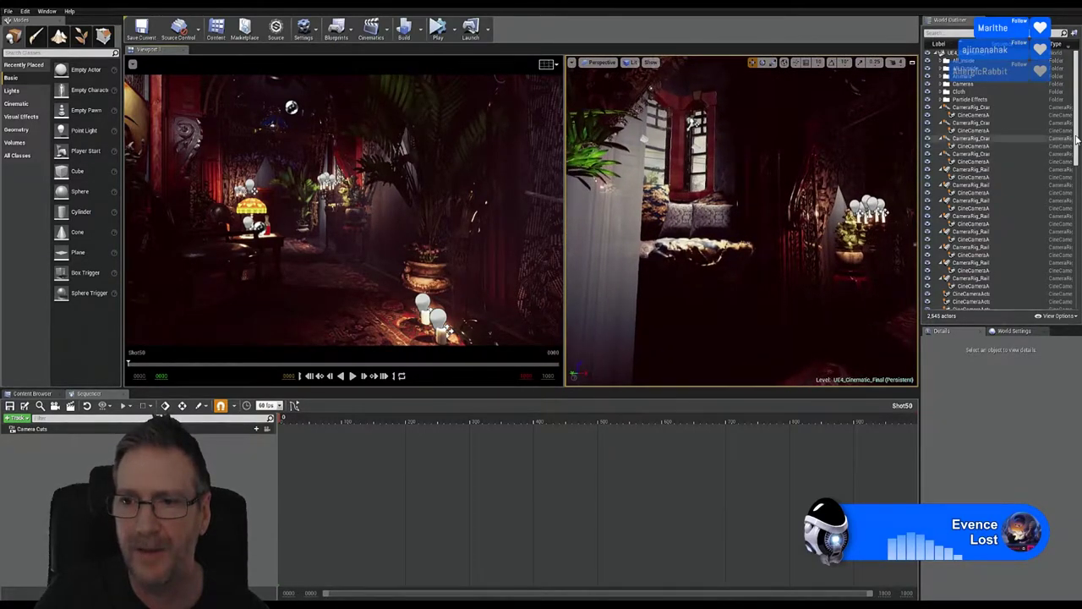
left_click_drag(1076, 140, 1077, 262)
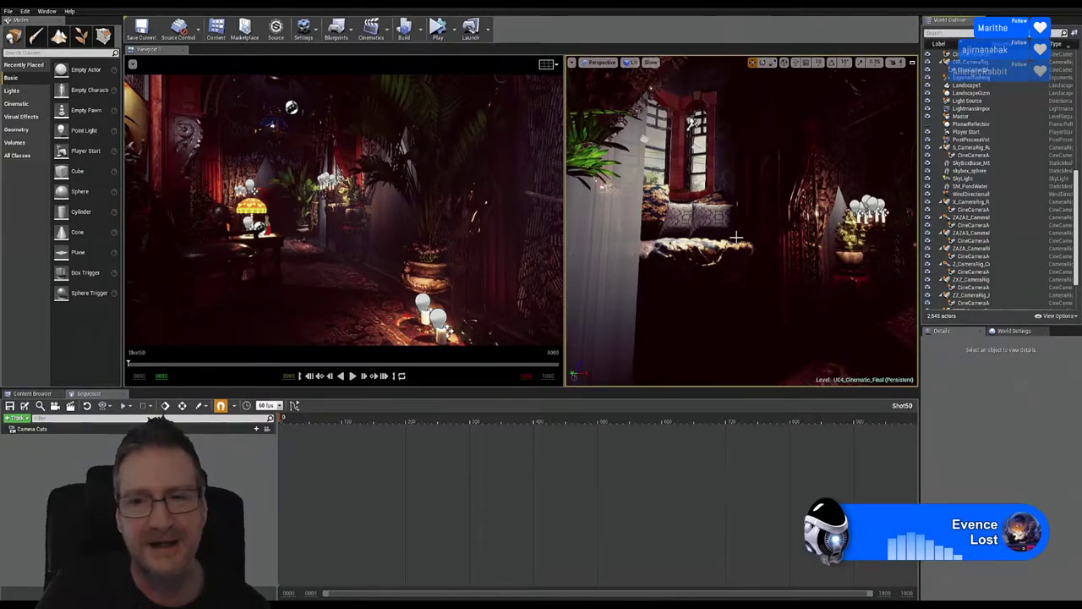
right_click_drag(737, 238, 854, 250)
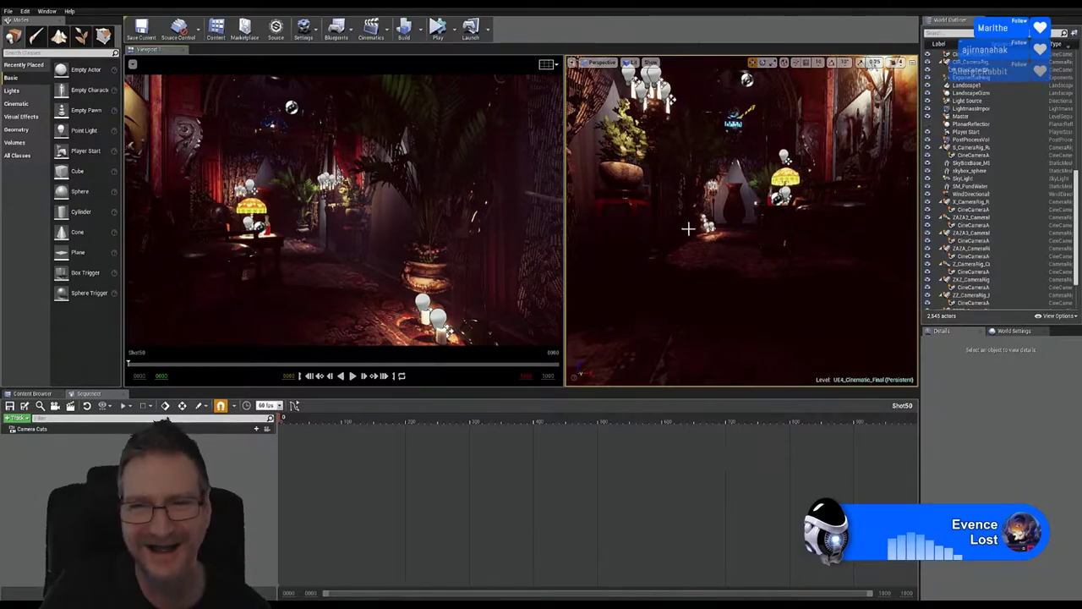
right_click_drag(714, 241, 709, 241)
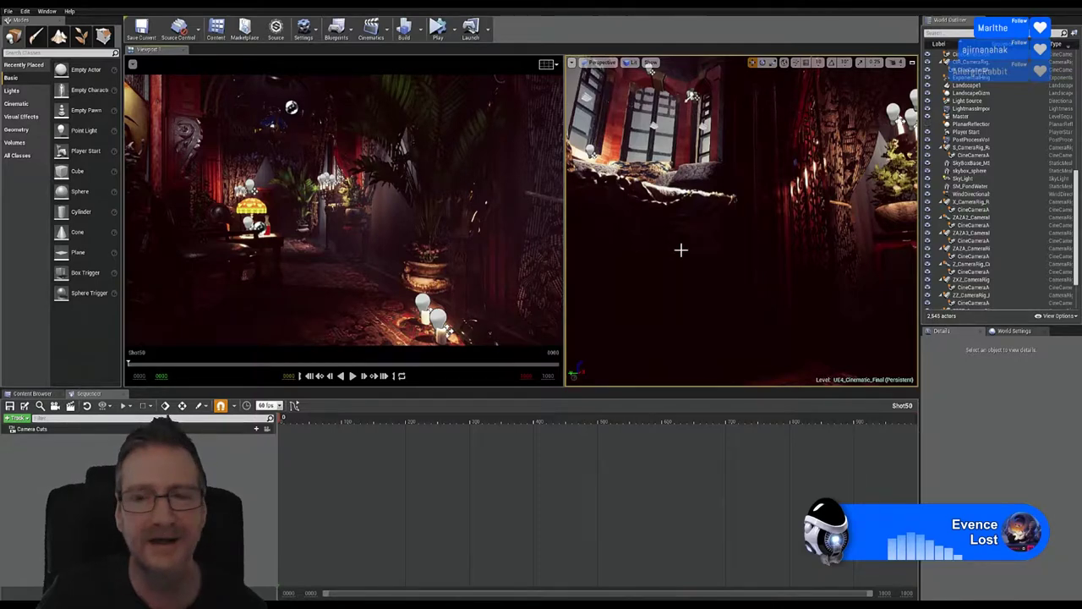
Step: Look toward the candle-lit corner, then swing back to centre the cushioned seat below the window
right_click_drag(696, 216, 837, 198)
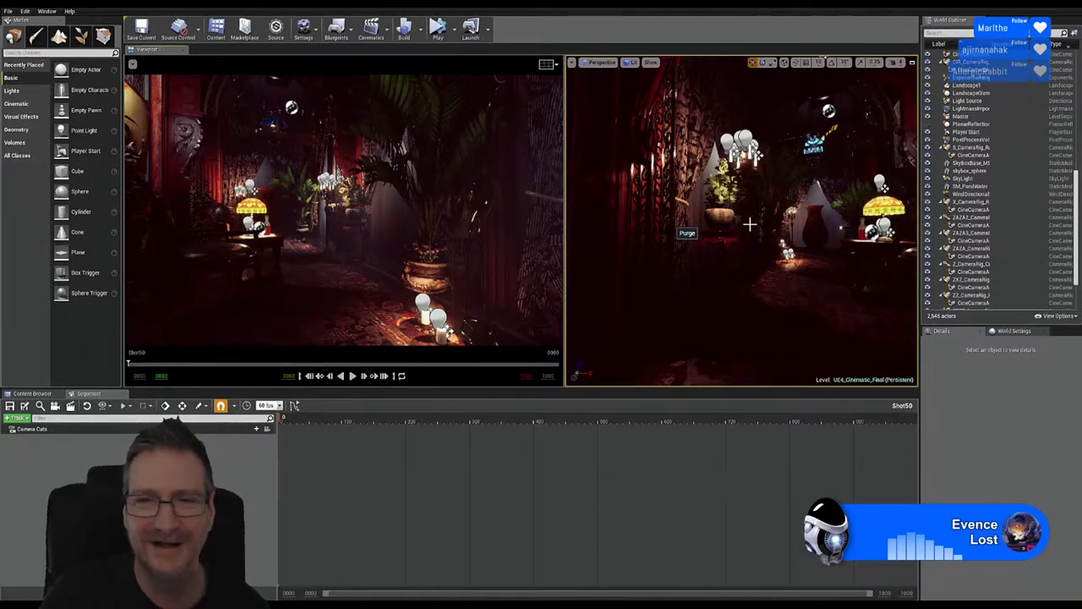
right_click_drag(636, 240, 636, 240)
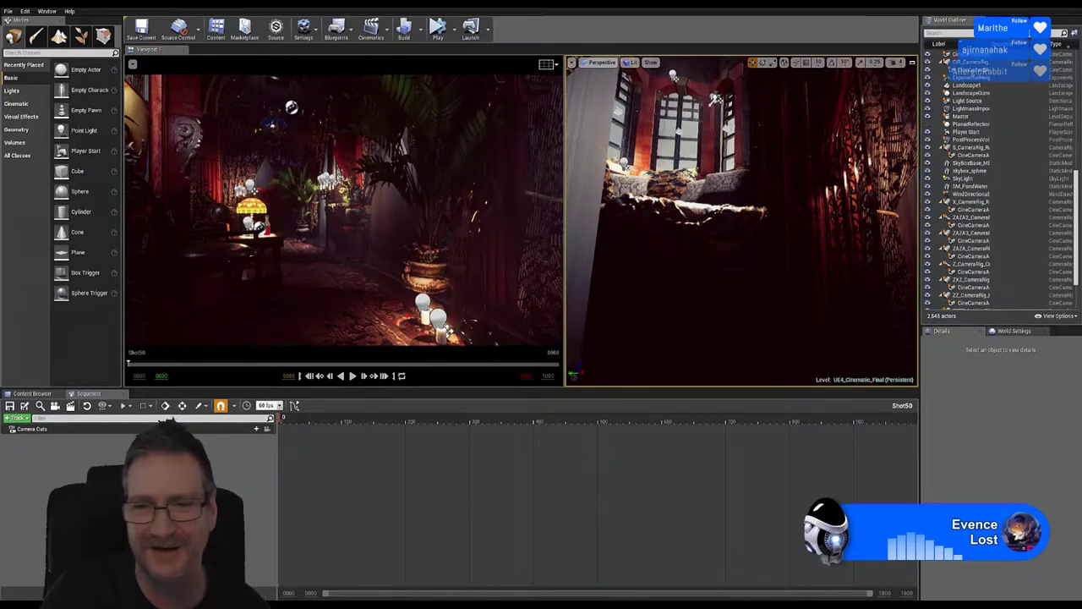
Step: Fly in close until the window seat's patterned cushions fill the Perspective view
right_click_drag(742, 220, 781, 223)
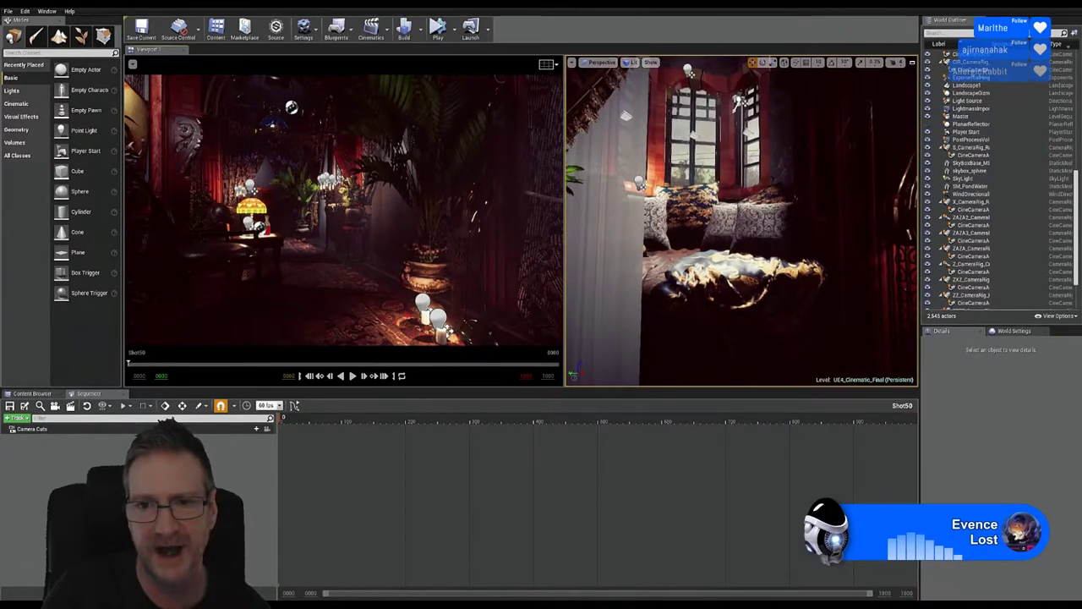
mouse_move(742, 220)
right_mouse_down()
mouse_move(894, 217)
mouse_move(743, 215)
right_mouse_up()
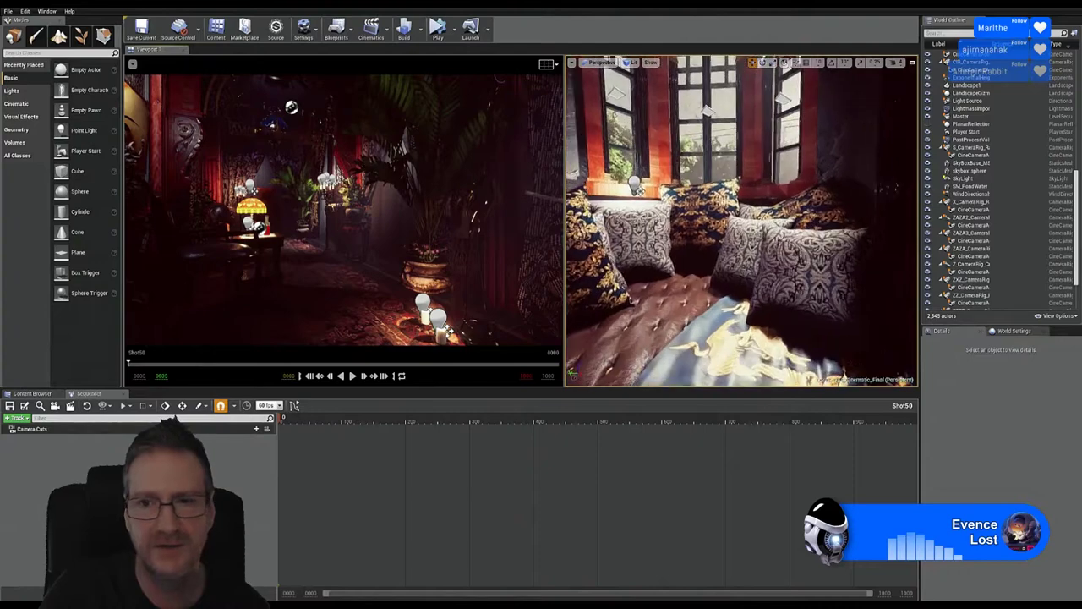
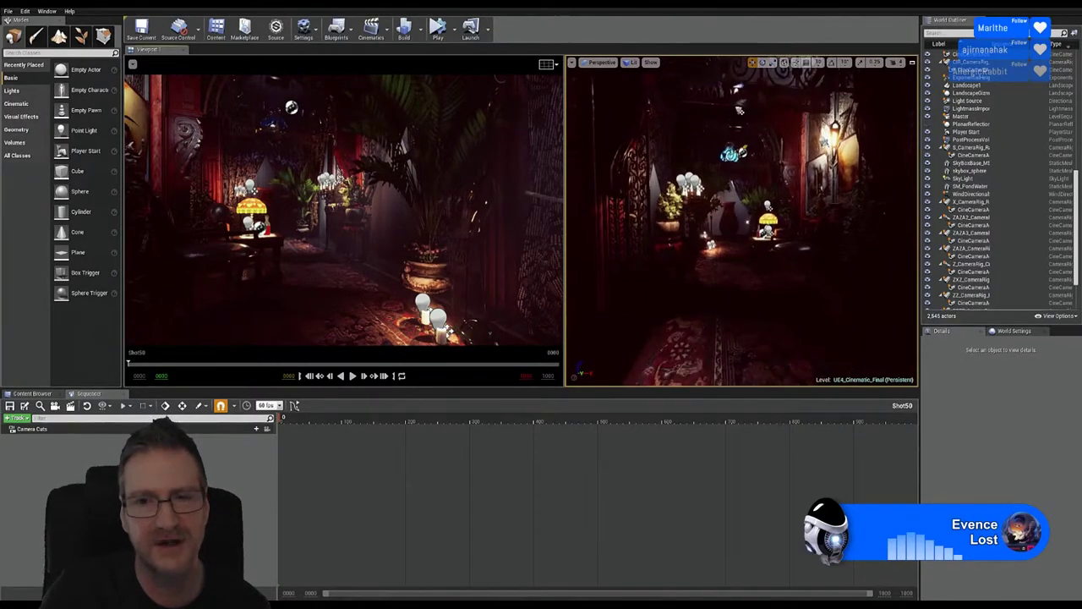
Step: Fly the Perspective view past the wardrobe, fern and window until the patterned rug and lamp table are framed
right_click_drag(714, 271, 714, 271)
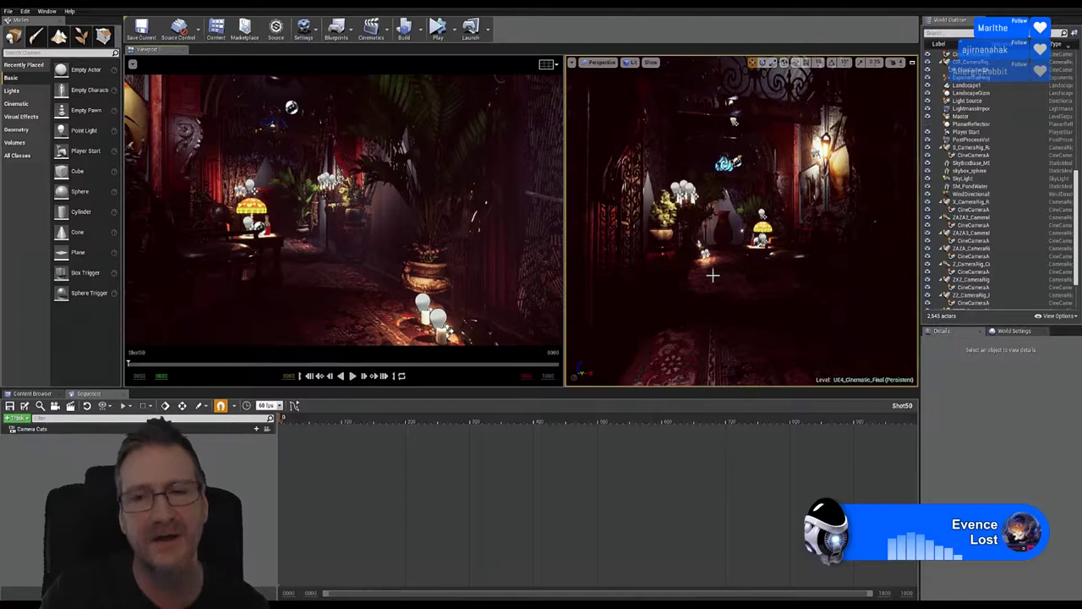
mouse_move(742, 220)
right_mouse_down()
mouse_move(793, 229)
mouse_move(697, 237)
mouse_move(753, 236)
right_mouse_up()
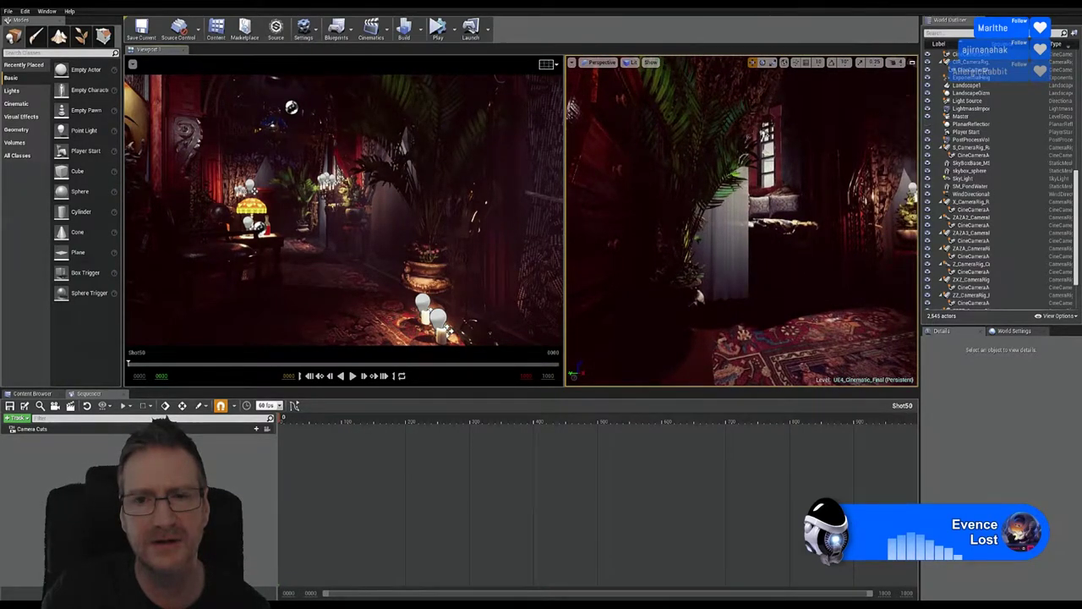
right_click_drag(752, 236, 791, 237)
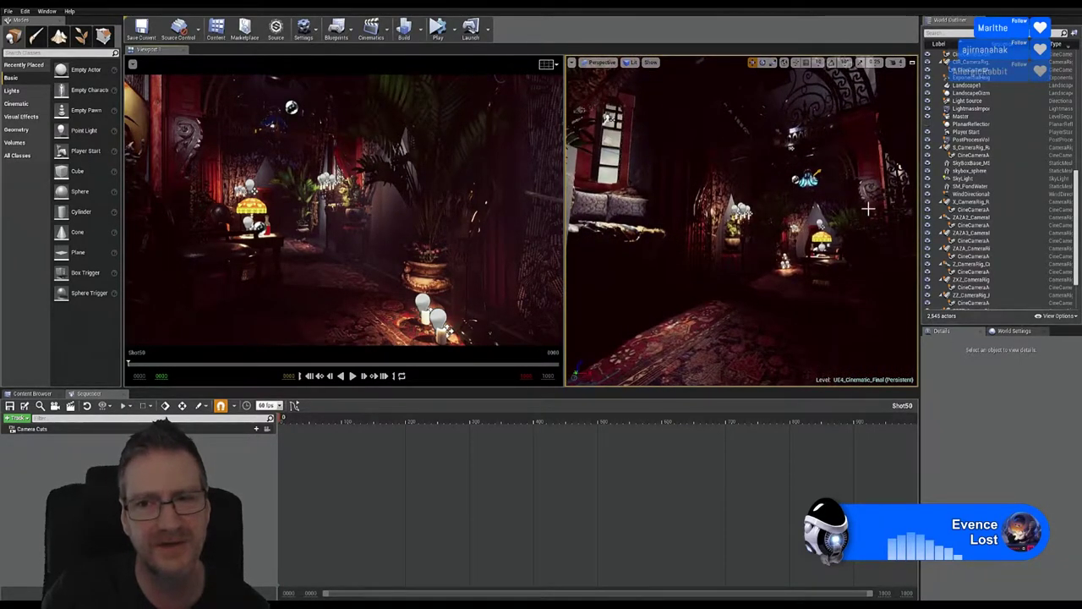
right_click_drag(792, 237, 807, 274)
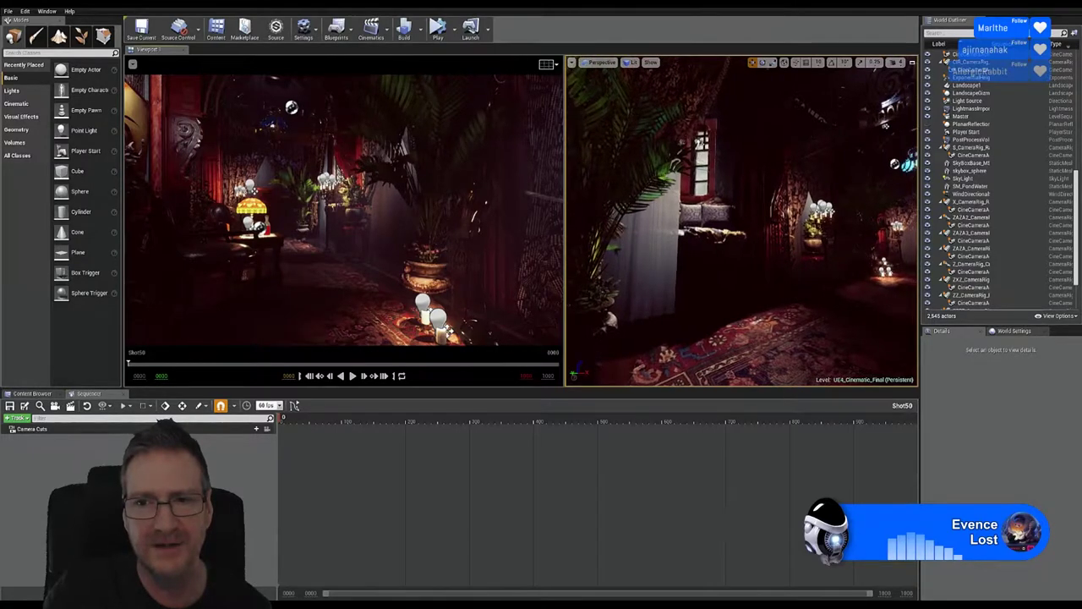
right_click_drag(806, 274, 787, 275)
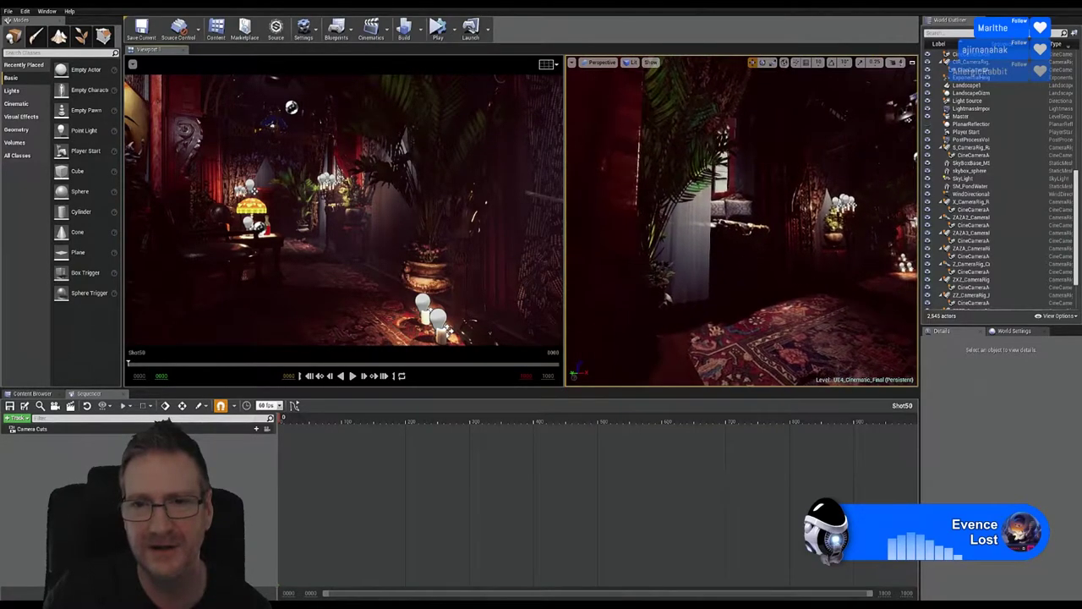
right_click_drag(787, 276, 768, 276)
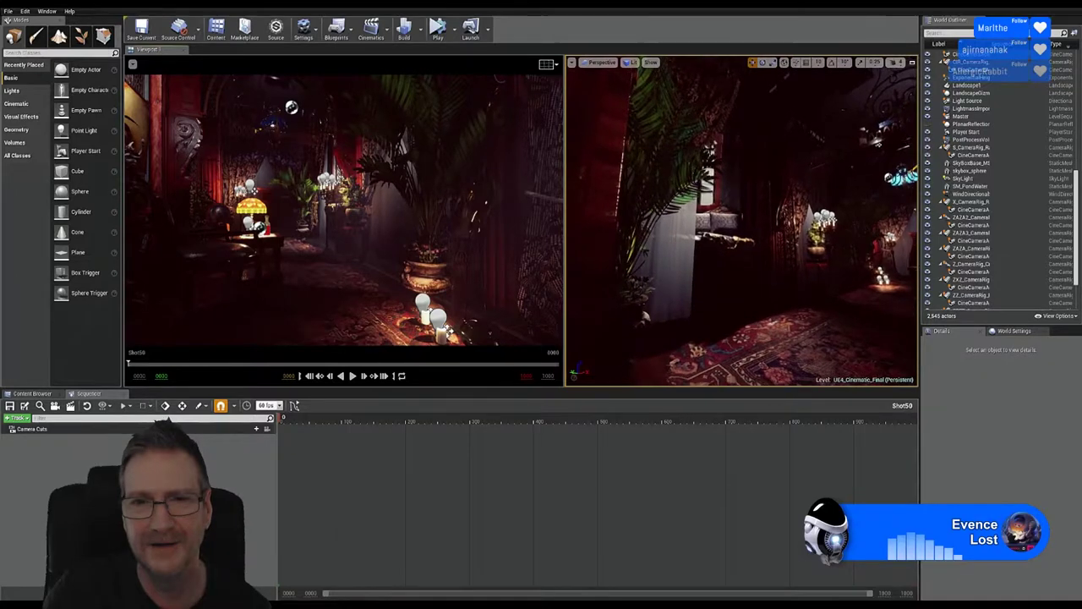
right_click_drag(768, 276, 723, 274)
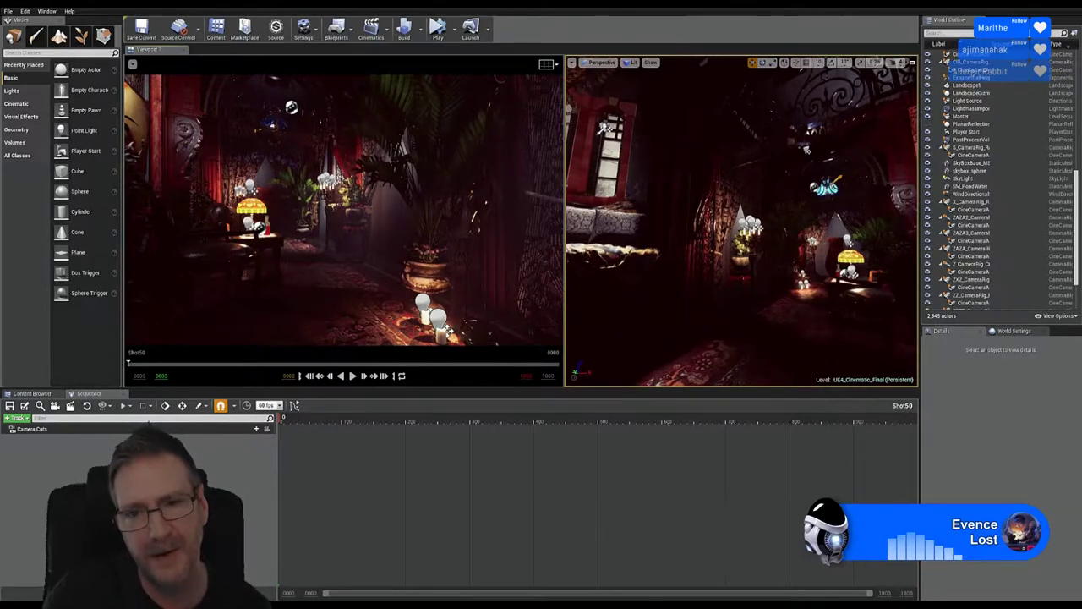
right_click_drag(723, 274, 694, 274)
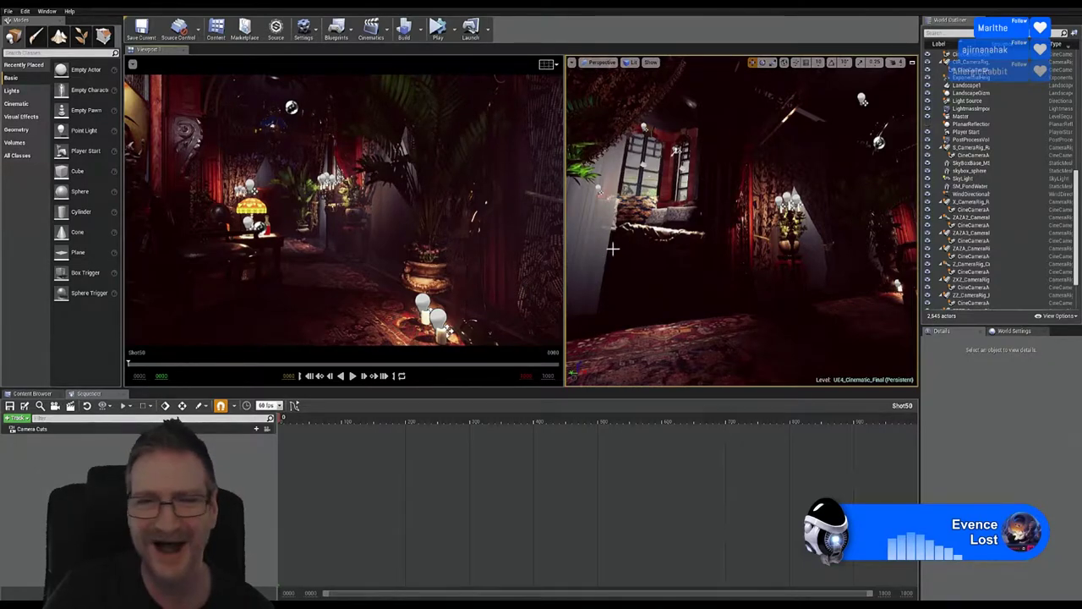
right_click_drag(741, 220, 525, 127)
right_click_drag(624, 219, 623, 219)
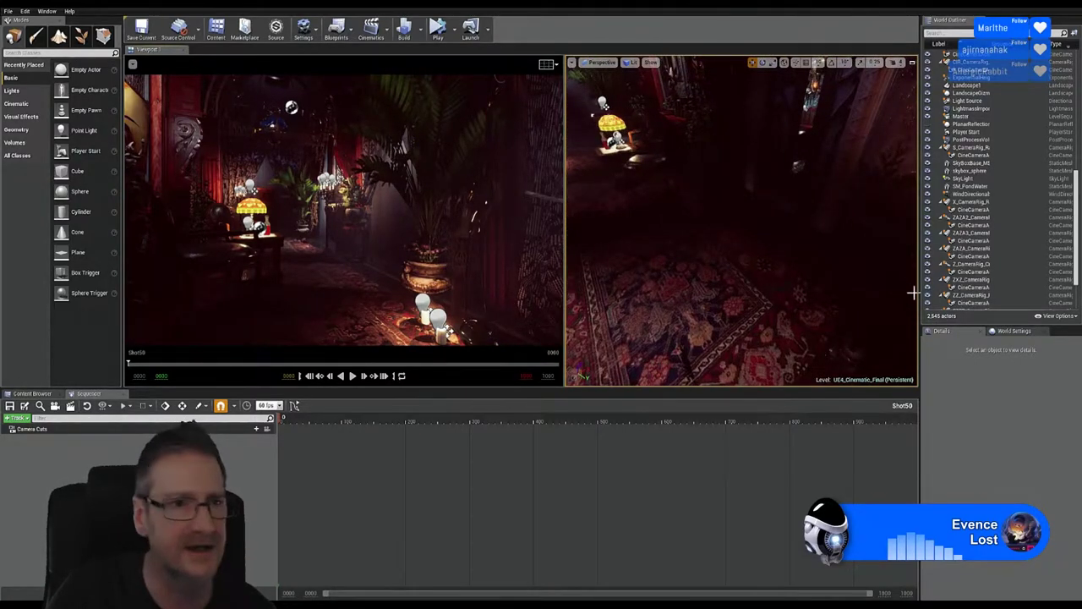
Step: Drop a Cine Camera Actor on the rug, add CineCameraActor43 to Shot50, and lock the view to Camera Cuts
left_click(25, 103)
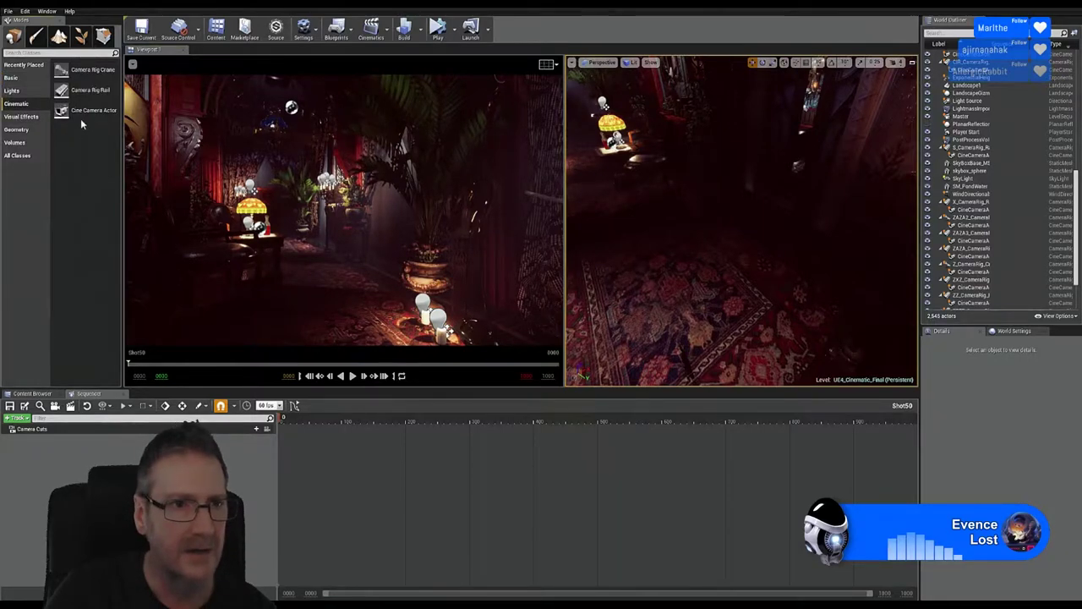
left_click_drag(81, 118, 778, 292)
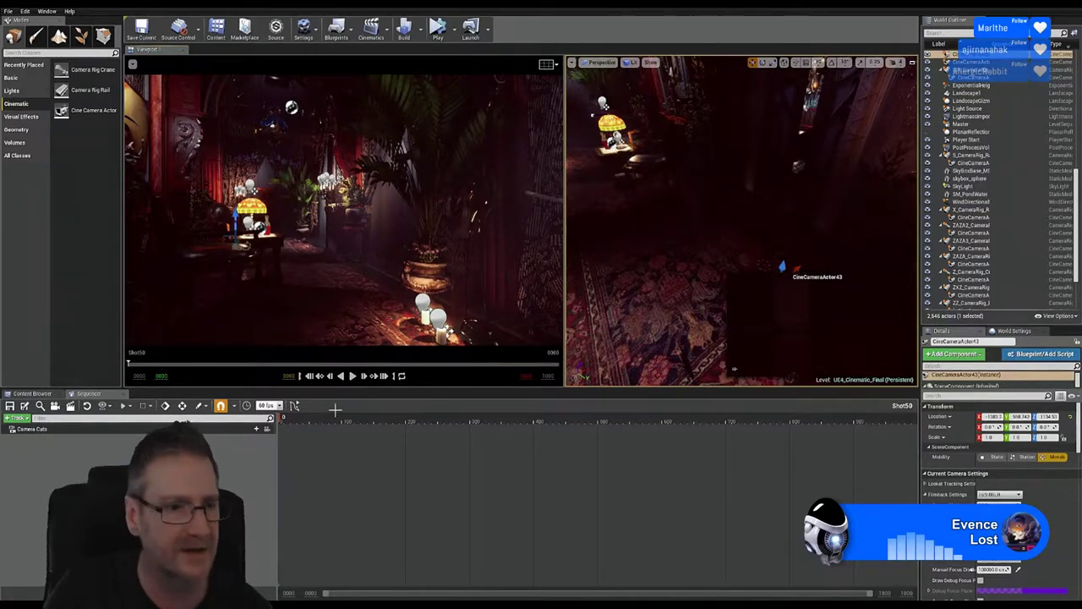
left_click(19, 419)
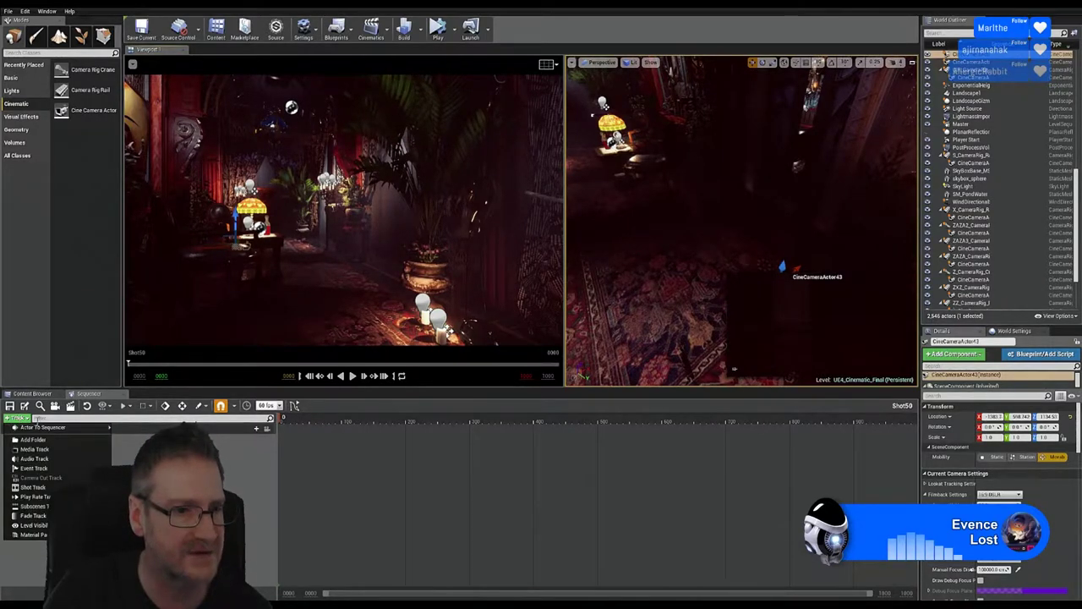
mouse_move(50, 428)
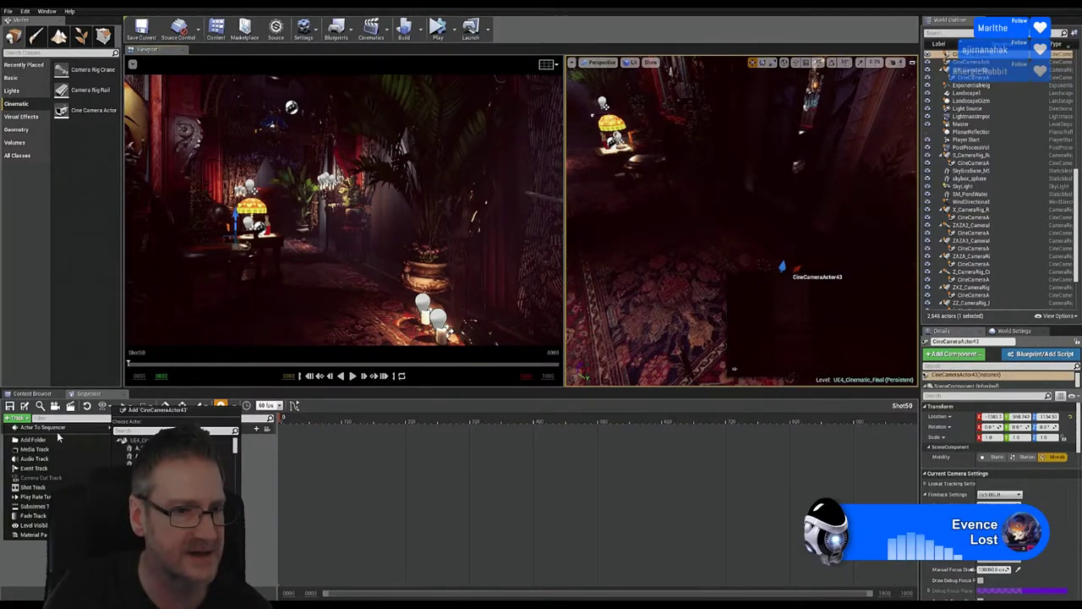
left_click(157, 410)
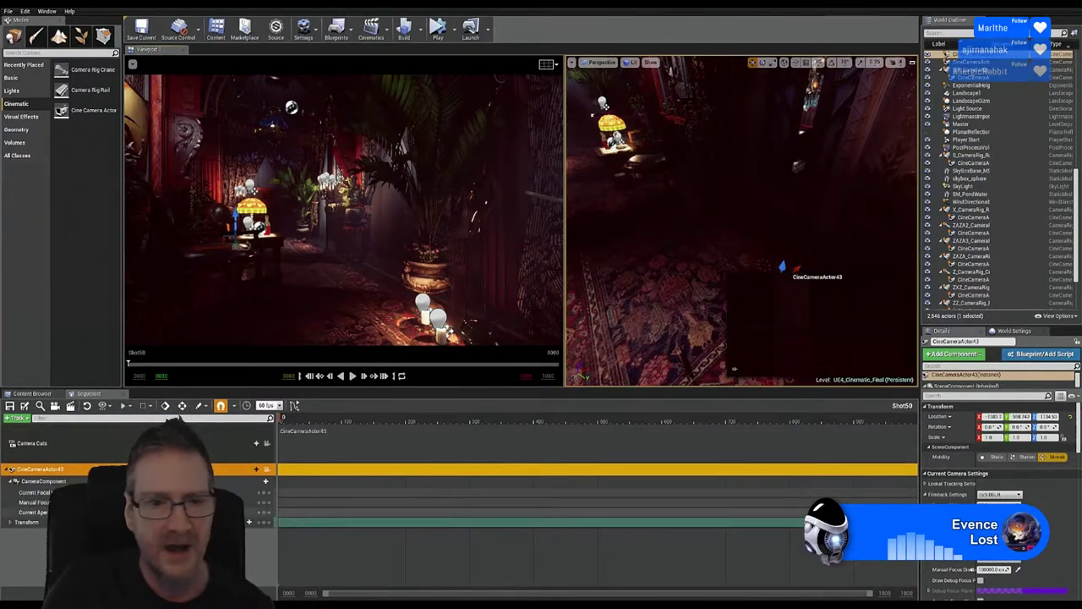
left_click(206, 437)
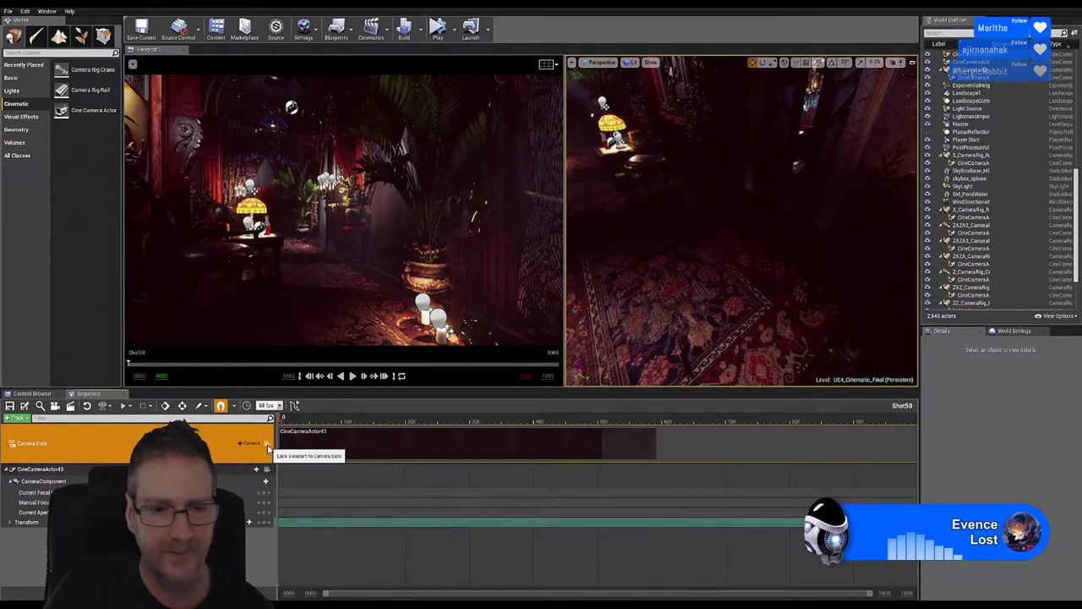
left_click(267, 449)
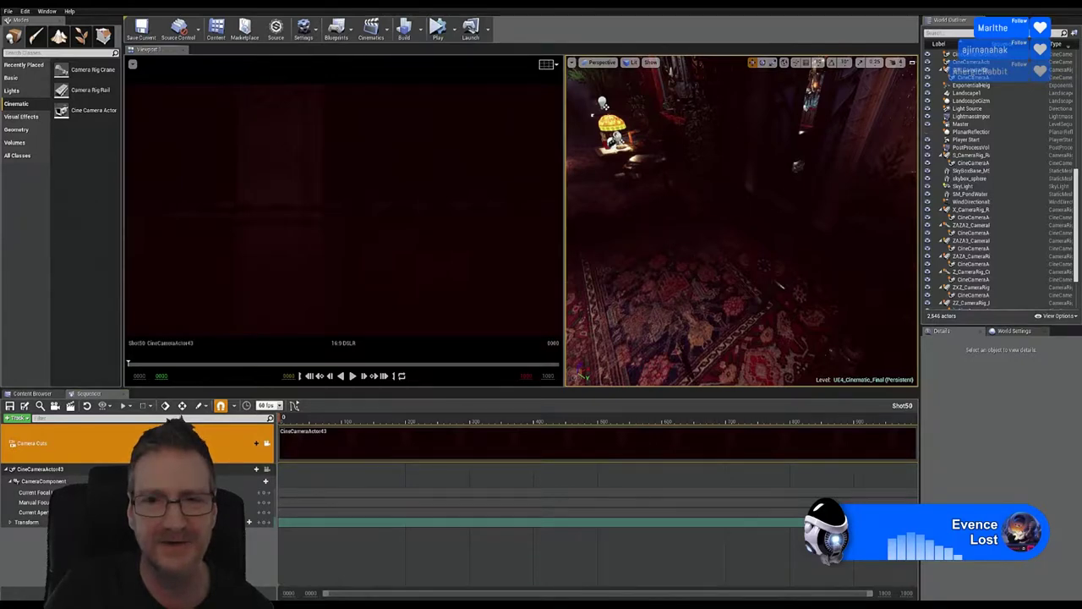
right_click_drag(781, 285, 724, 277)
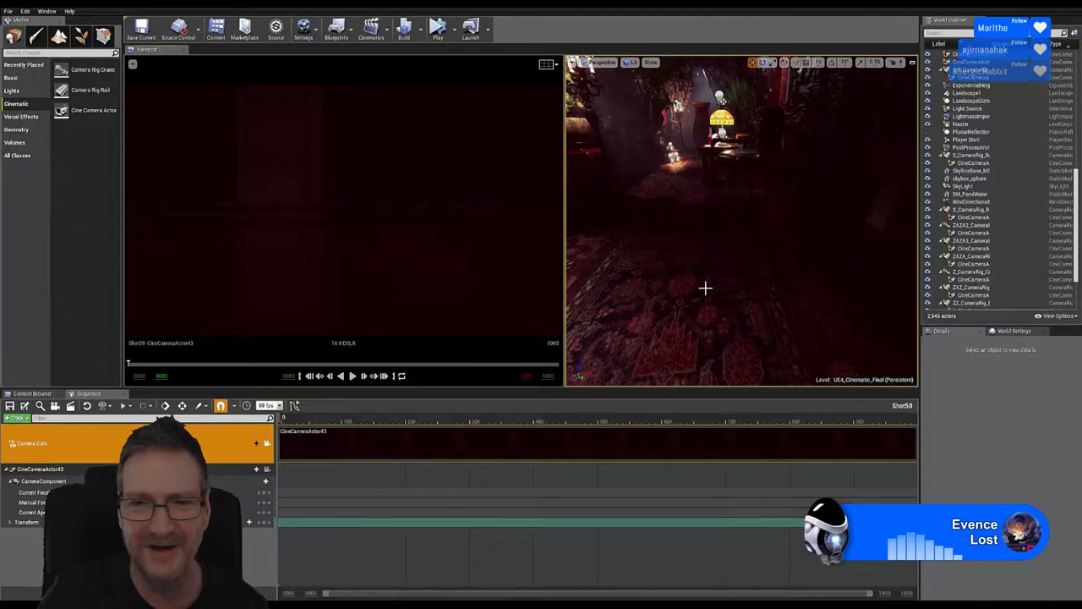
right_click_drag(705, 287, 624, 280)
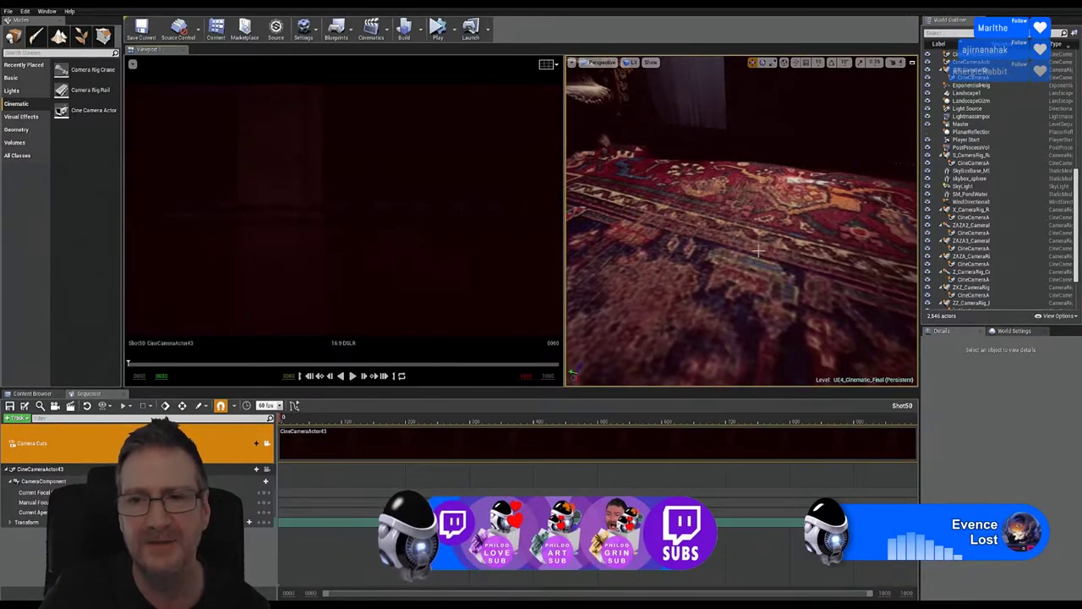
Step: Look across the lamp-lit room, then tilt the view down to a close view of the carpet
right_click_drag(649, 345, 692, 276)
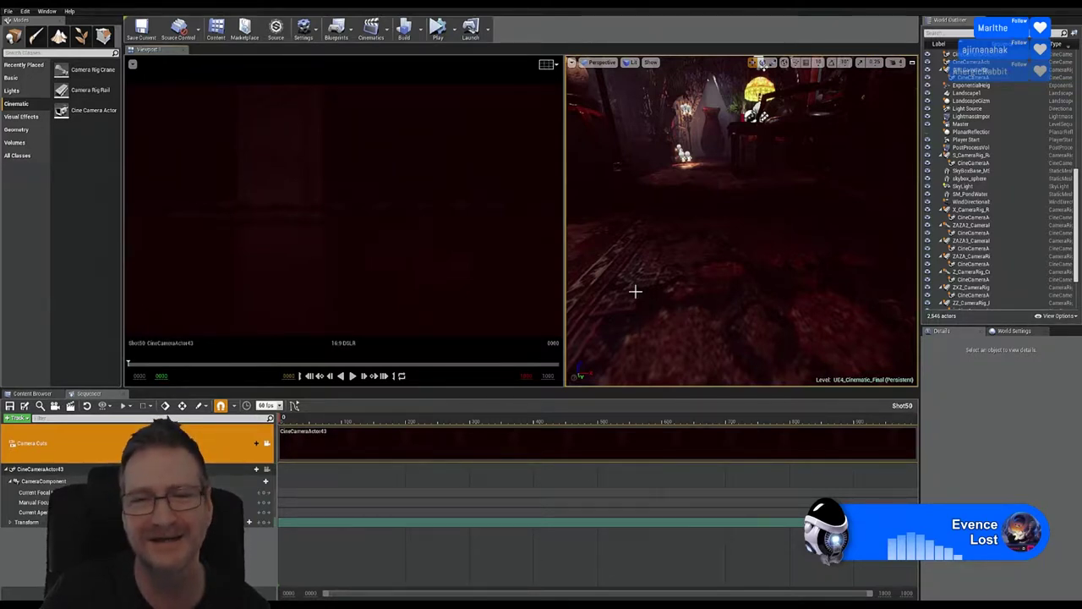
right_click_drag(684, 266, 704, 237)
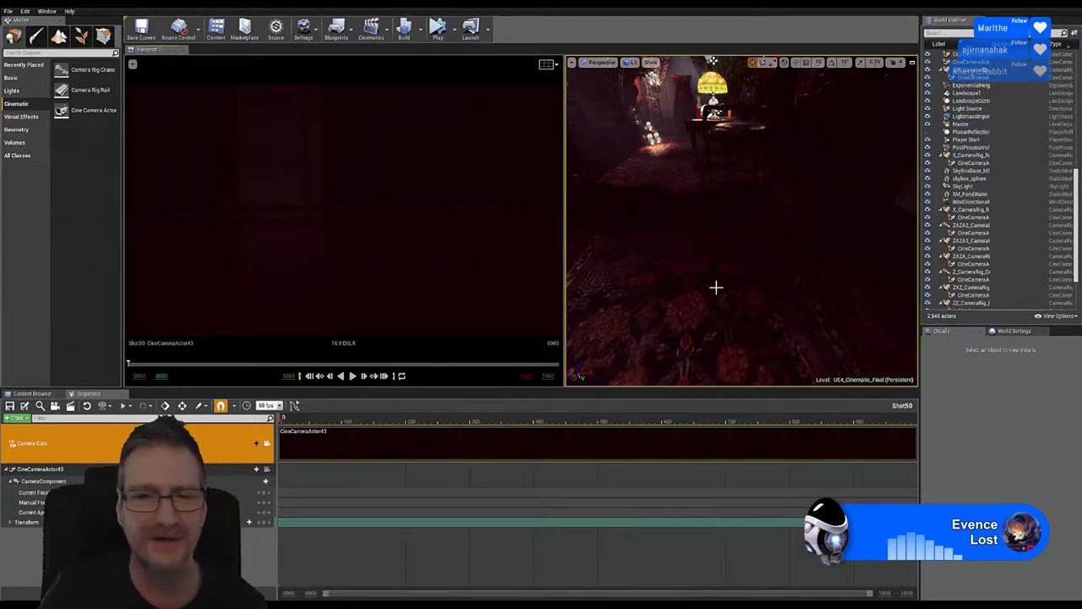
right_click_drag(713, 61, 742, 297)
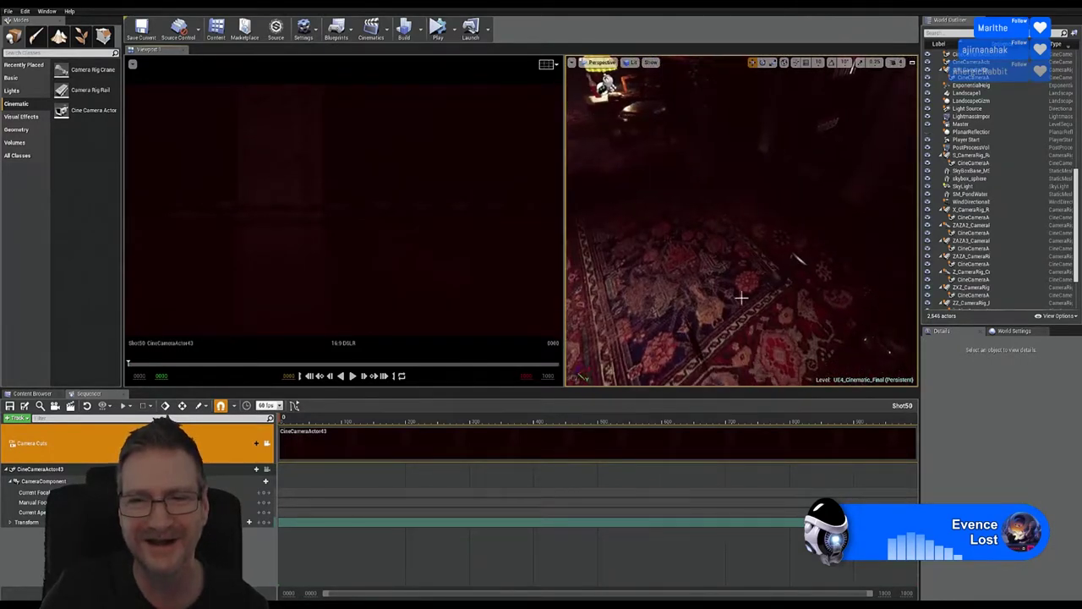
Step: Raise CineCameraActor43 on Z and rotate it to aim at the lamp-lit table with the white figures
left_click(799, 261)
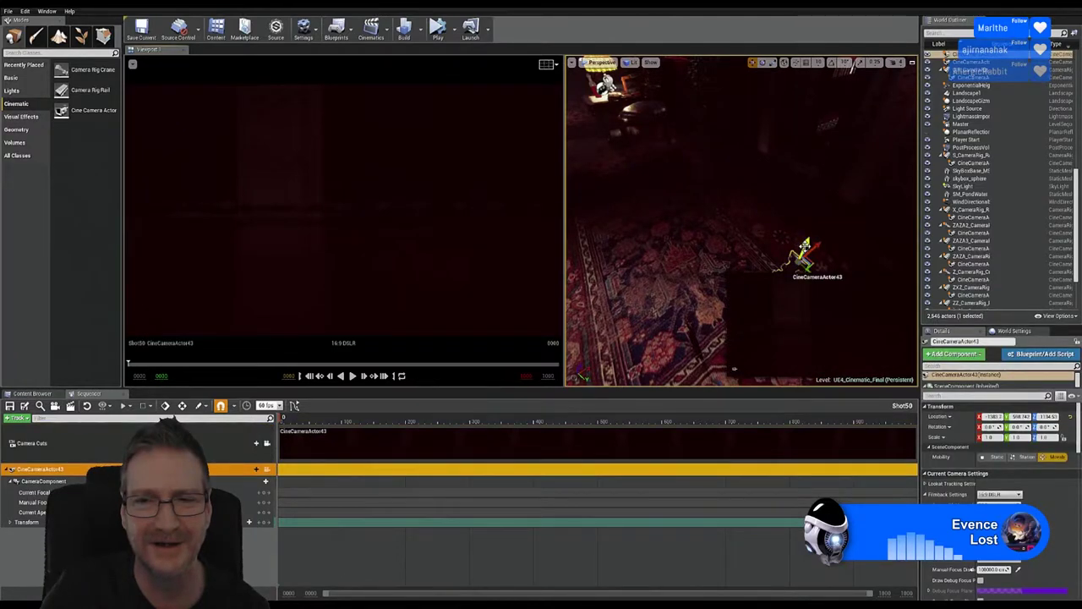
left_click_drag(808, 244, 822, 210)
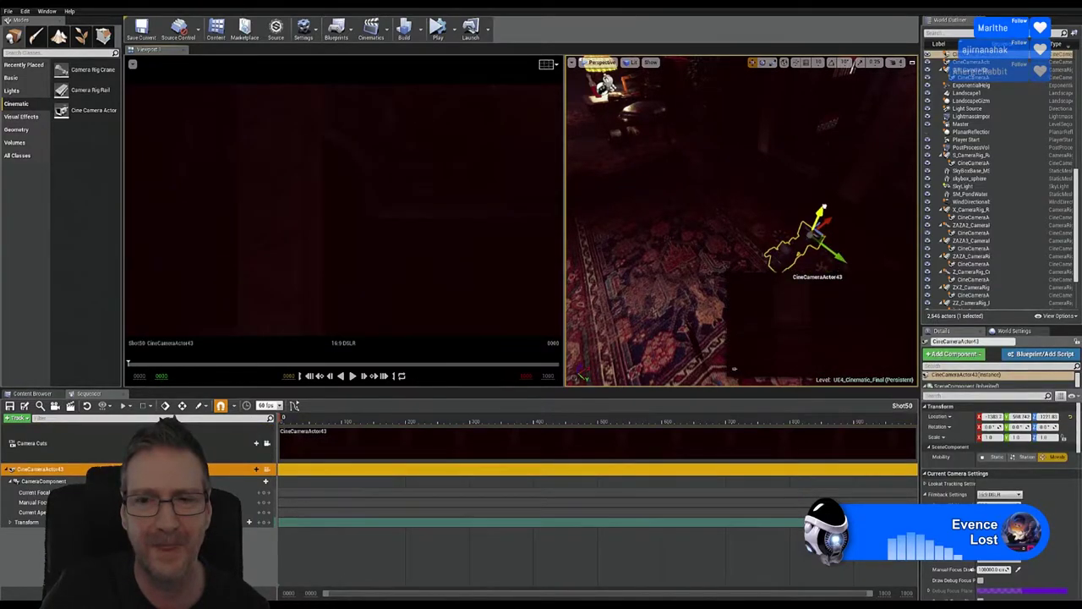
left_click(763, 62)
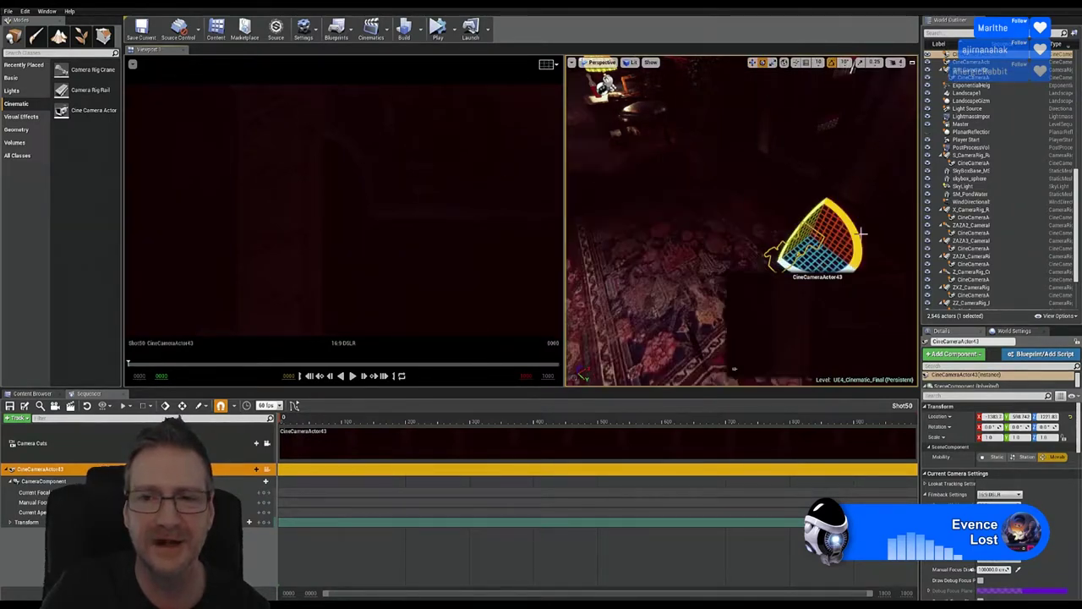
left_click(832, 63)
right_click_drag(726, 187, 727, 218)
left_click_drag(791, 219, 833, 160)
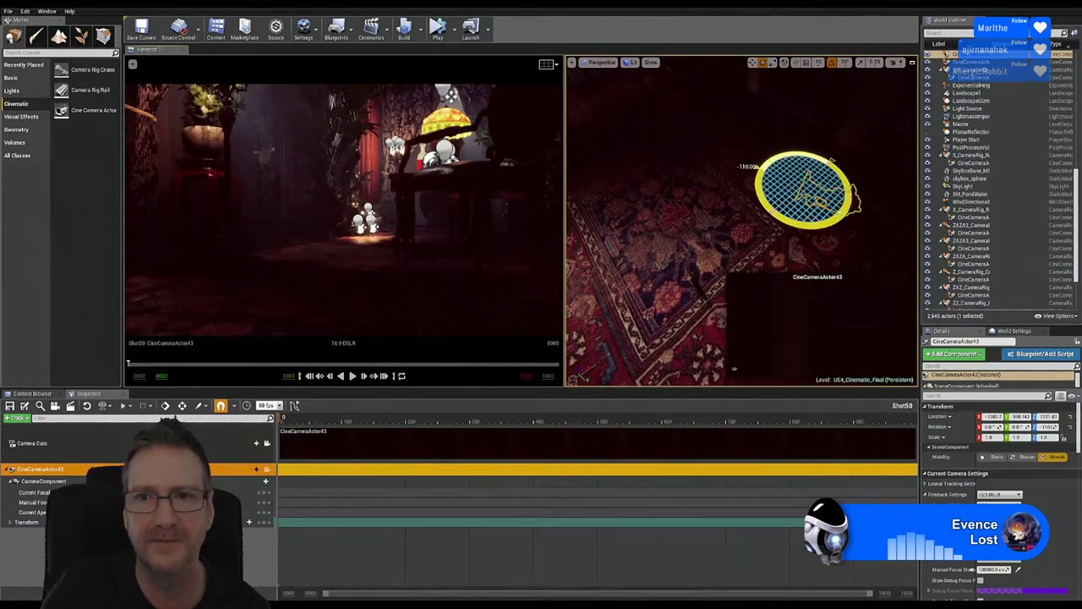
left_click_drag(803, 222, 805, 220)
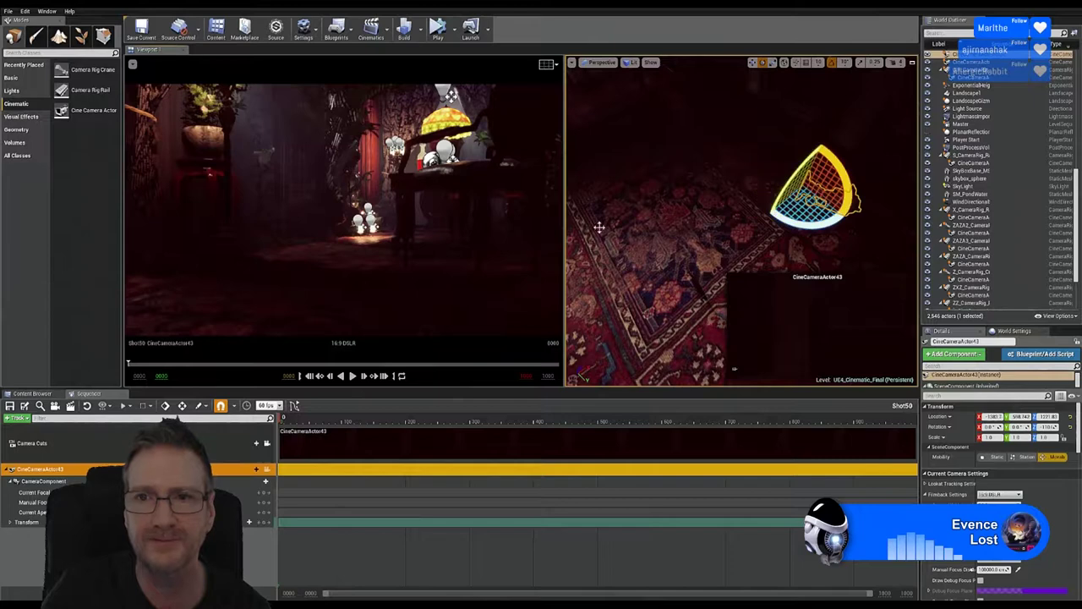
left_click(831, 65)
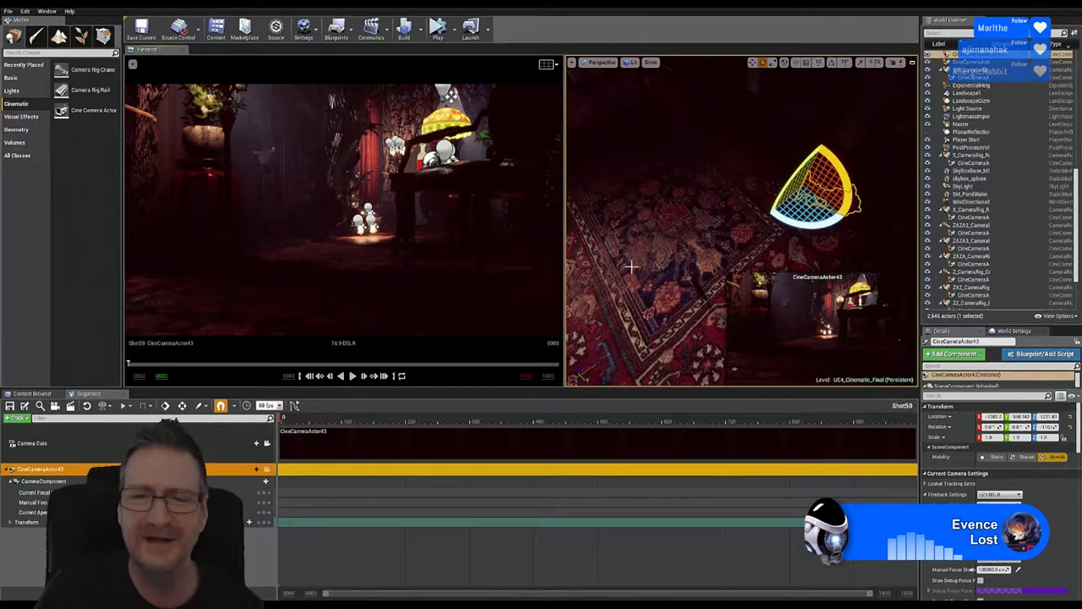
Step: Fly the viewport forward through the room and set the camera's Filmback to Custom (36mm x 18mm)
right_click_drag(700, 226, 694, 157)
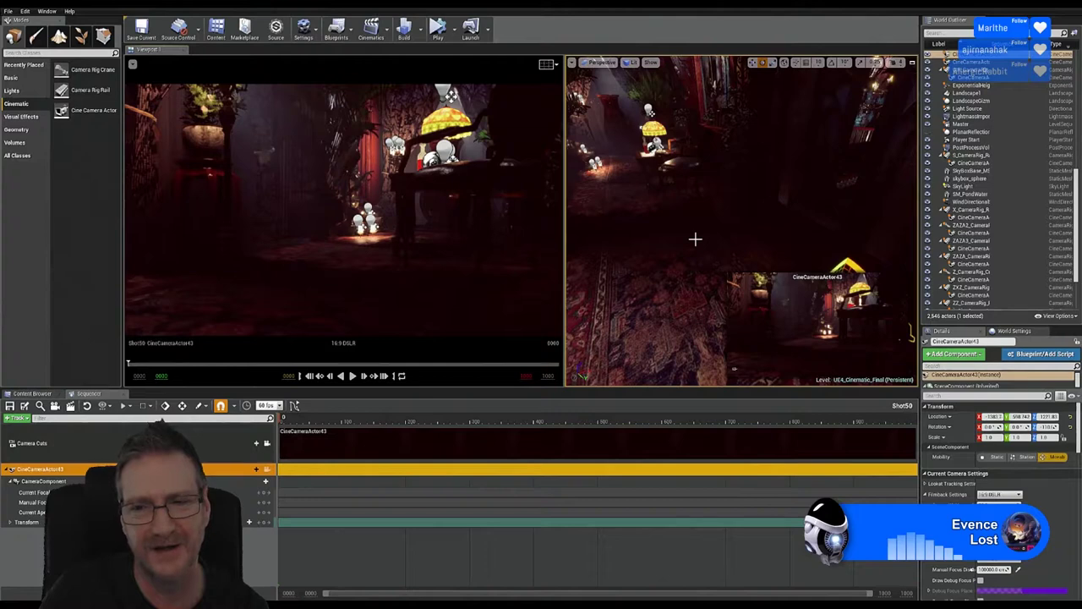
left_click_drag(695, 239, 689, 206)
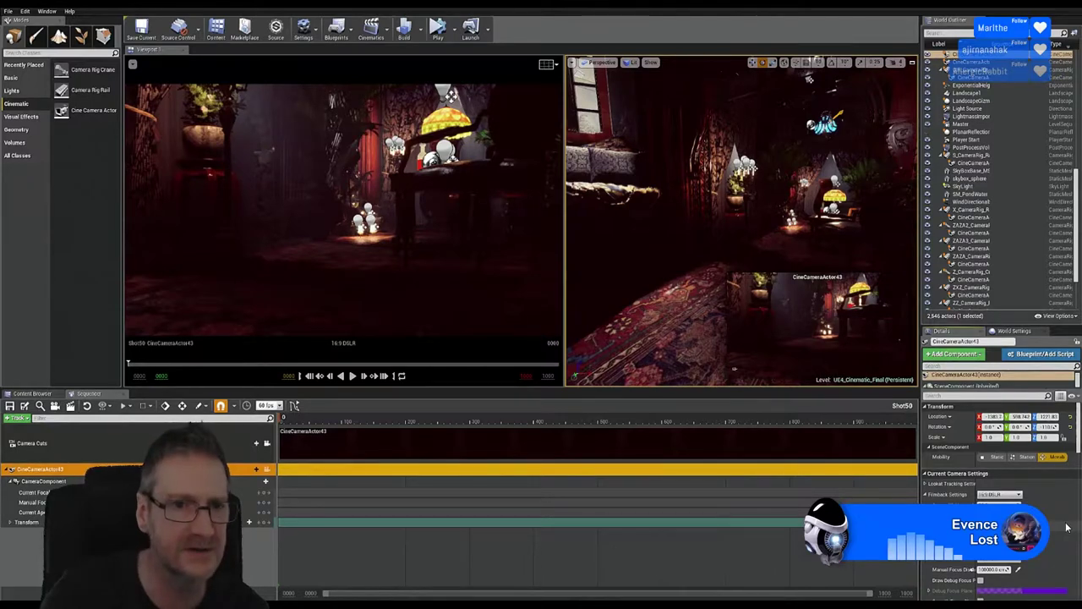
key("Return")
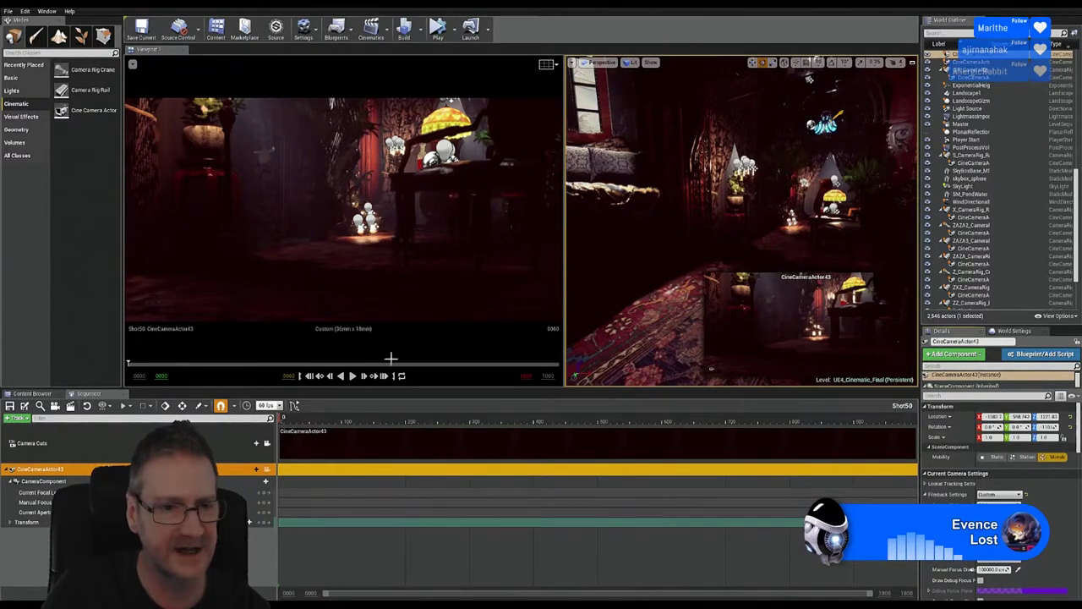
Step: Select the camera's Transform track at frame 1000 and move the camera to frame the potted plant and candles
left_click(11, 523)
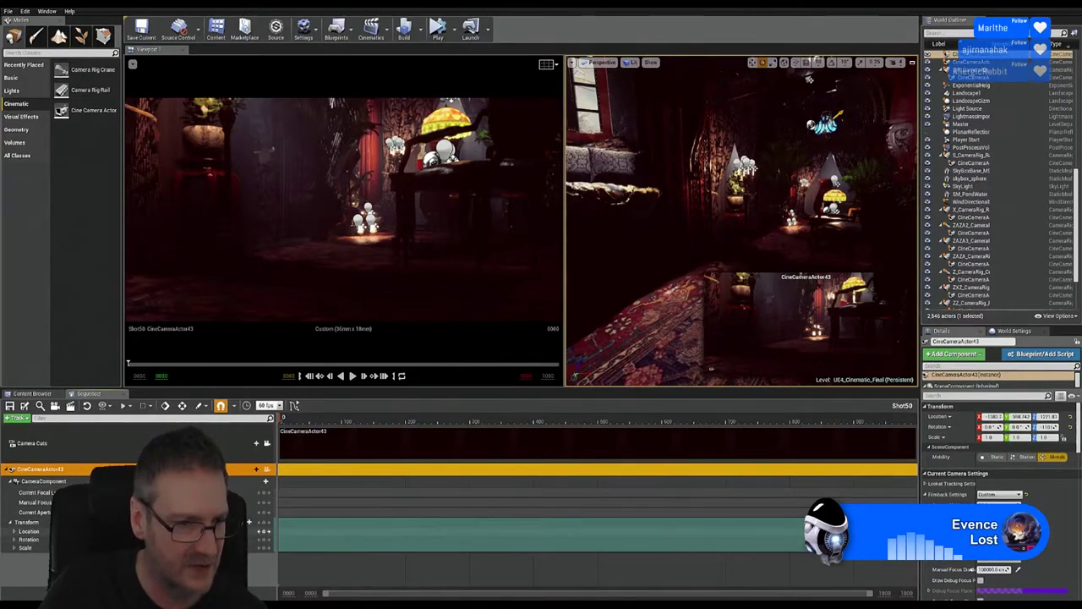
left_click(25, 522)
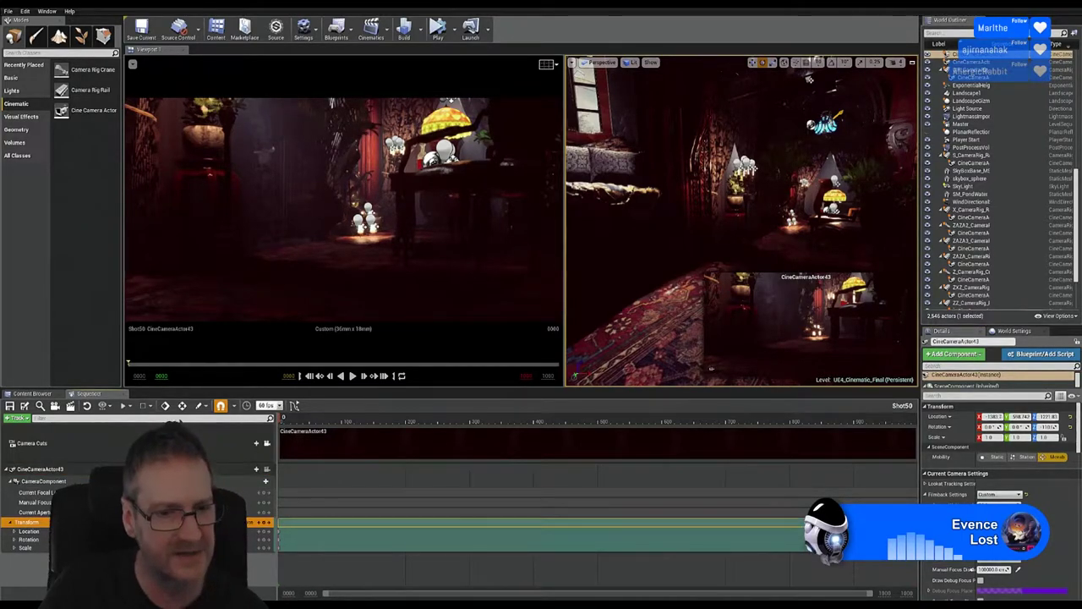
left_click(917, 418)
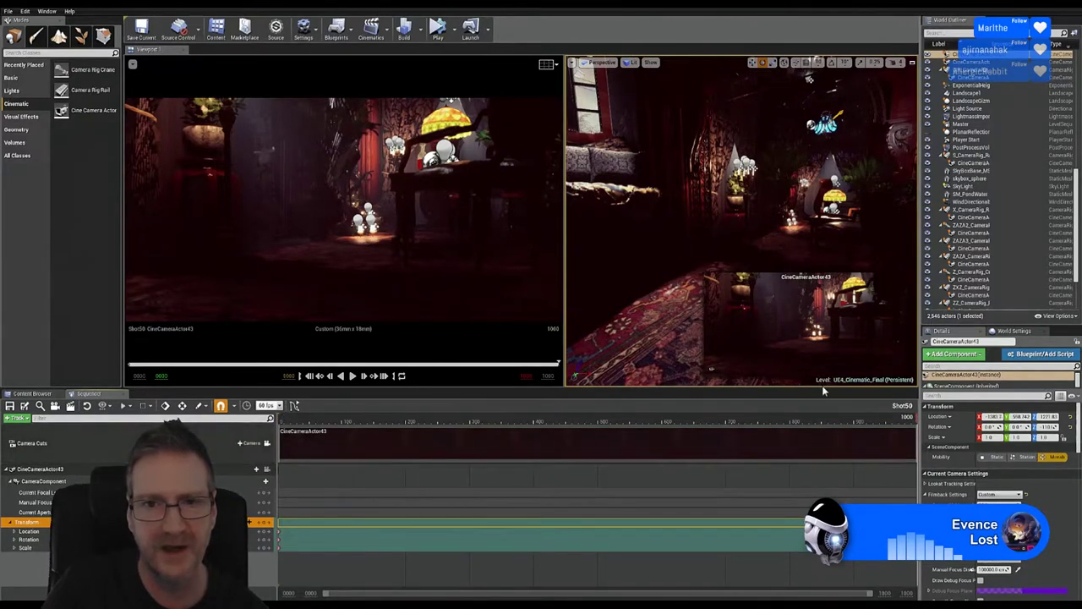
mouse_move(712, 369)
right_mouse_down()
mouse_move(707, 386)
mouse_move(711, 368)
right_mouse_up()
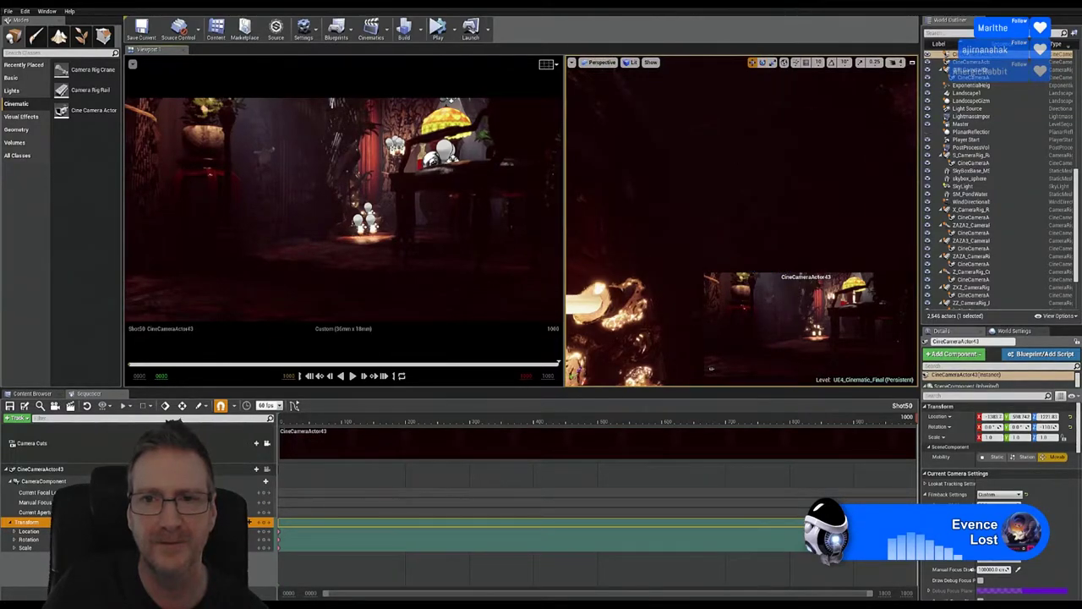
right_click_drag(711, 369, 711, 369)
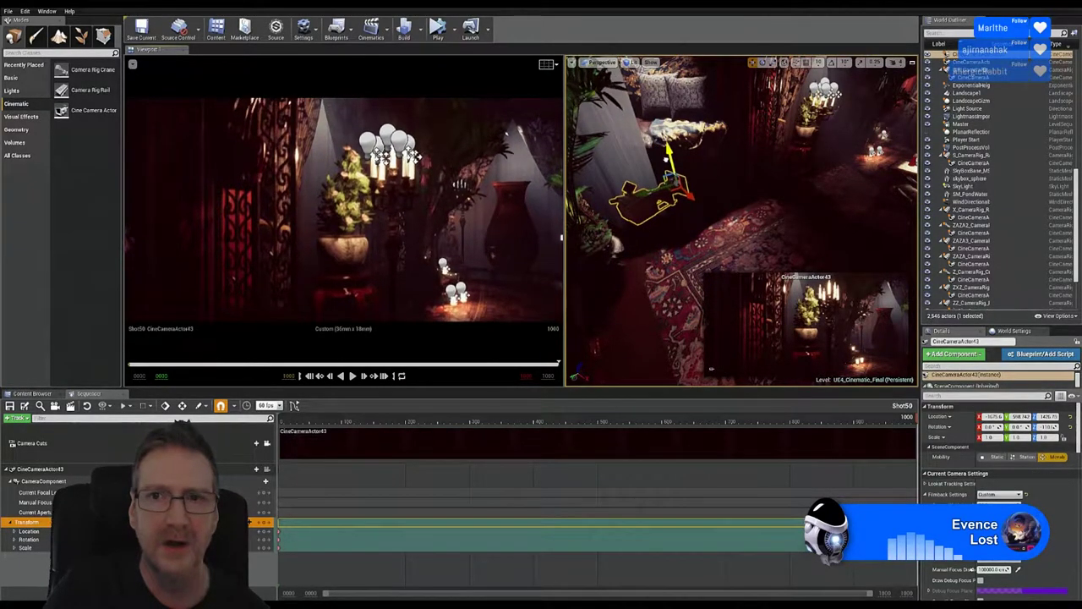
Step: Rotate the camera to pan across the room, then raise it to frame the pillows from above
left_click(763, 62)
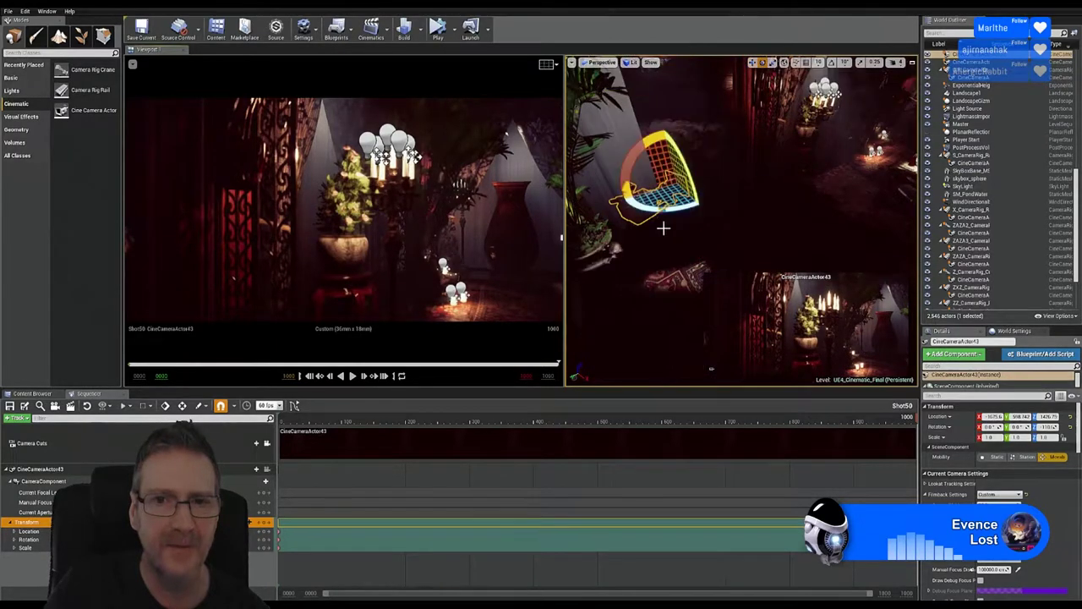
left_click_drag(648, 213, 729, 192)
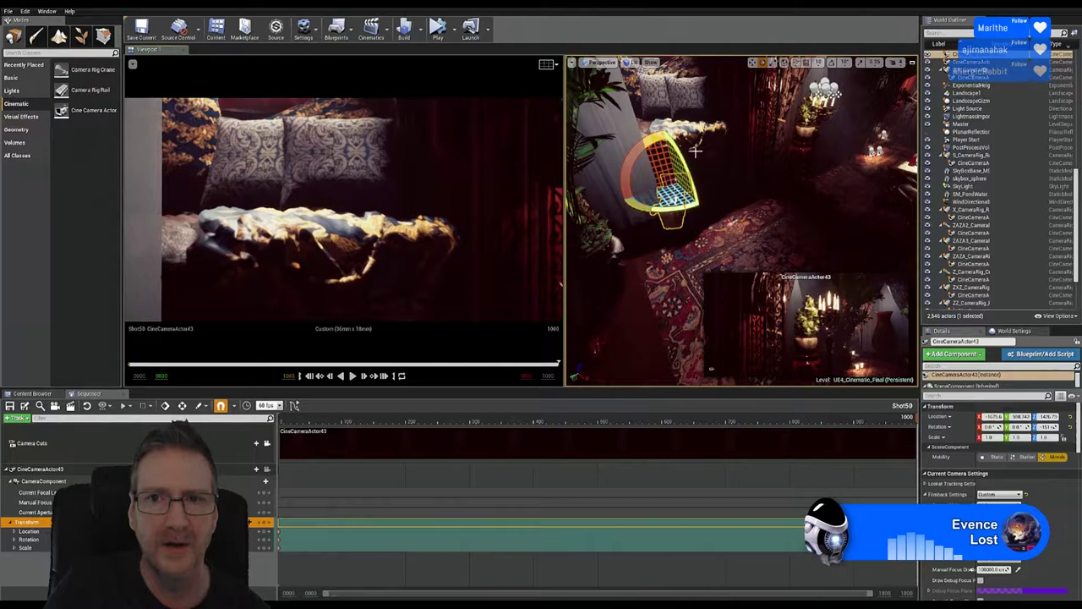
left_click(754, 63)
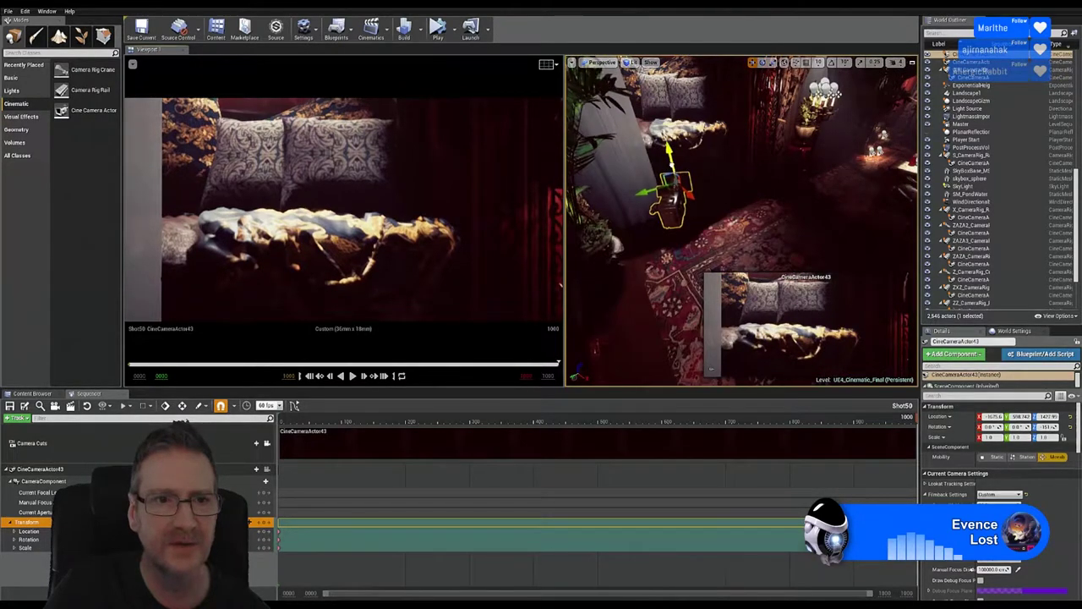
left_click_drag(670, 170, 598, 101)
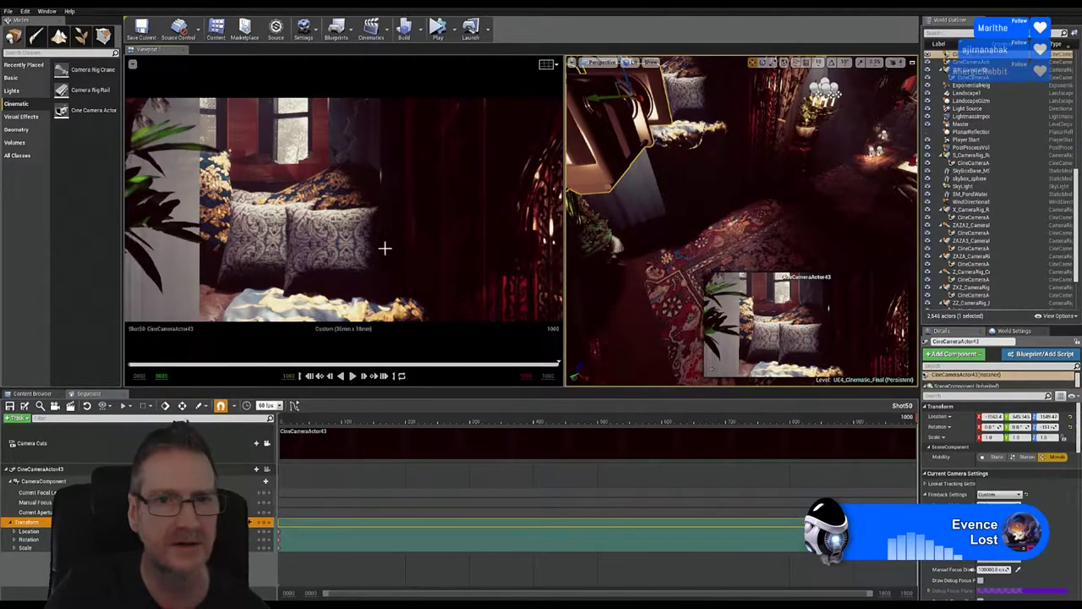
Step: Raise, then lower the camera, and tilt it slightly to frame the cushioned sofa beneath the window
right_click_drag(741, 219, 703, 231)
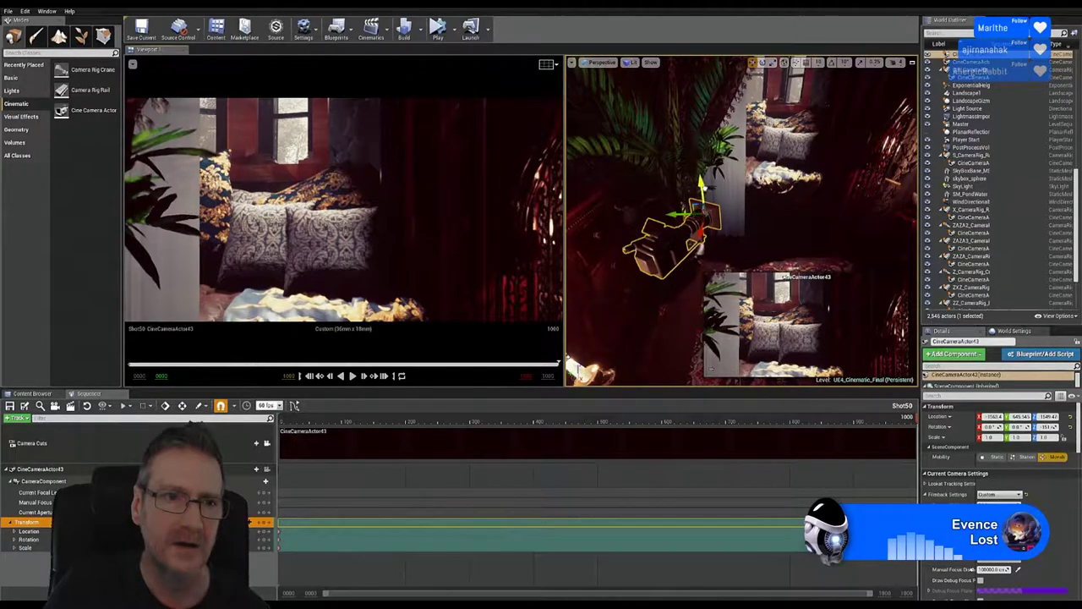
mouse_move(701, 190)
left_mouse_down()
mouse_move(699, 166)
mouse_move(702, 211)
mouse_move(702, 201)
left_mouse_up()
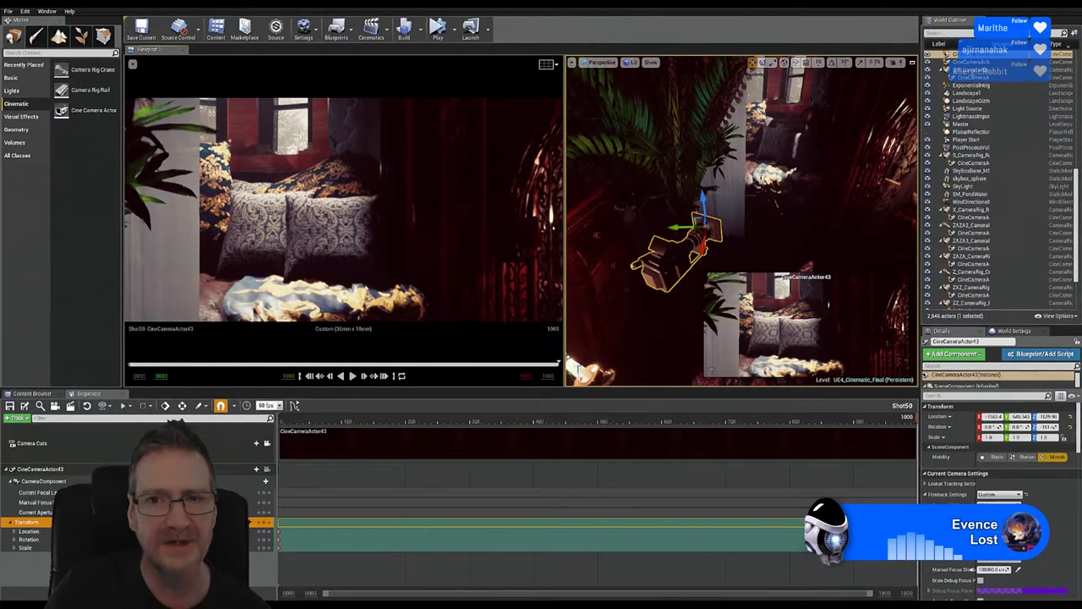
right_click_drag(708, 64, 717, 64)
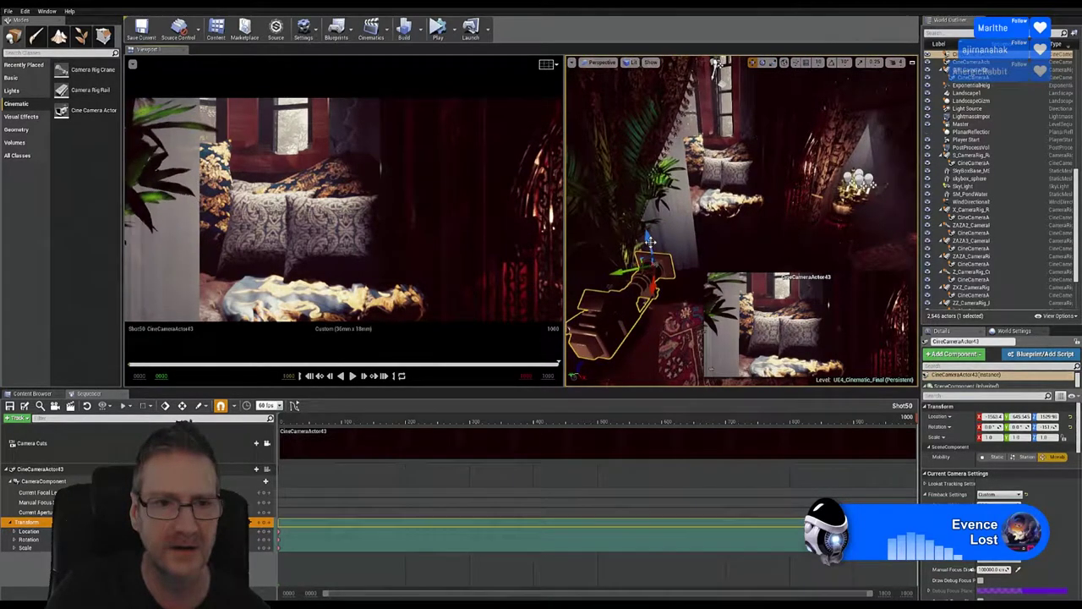
left_click_drag(653, 245, 667, 270)
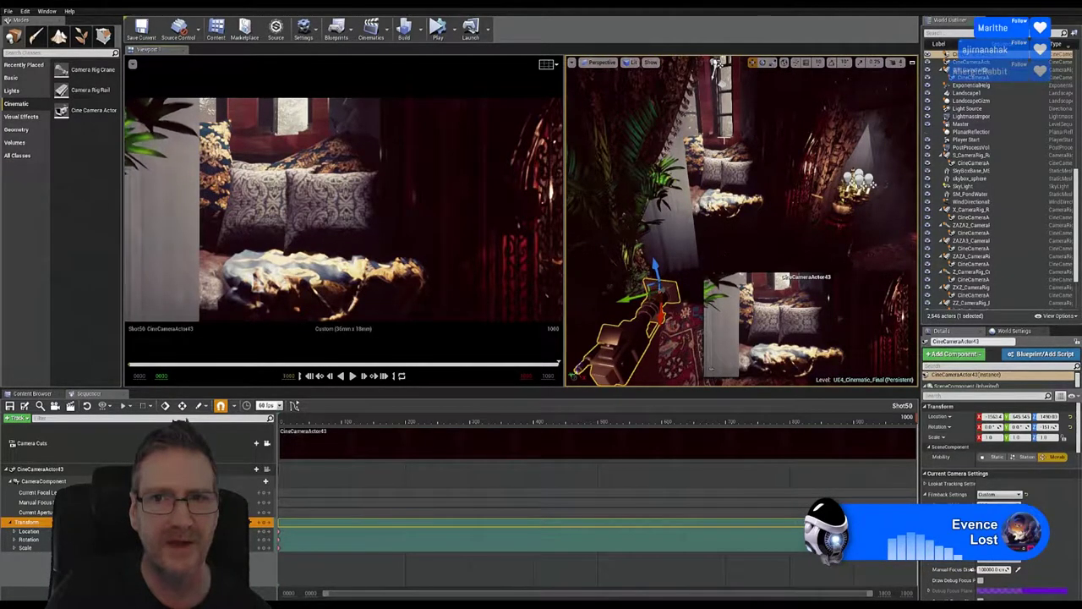
left_click(764, 63)
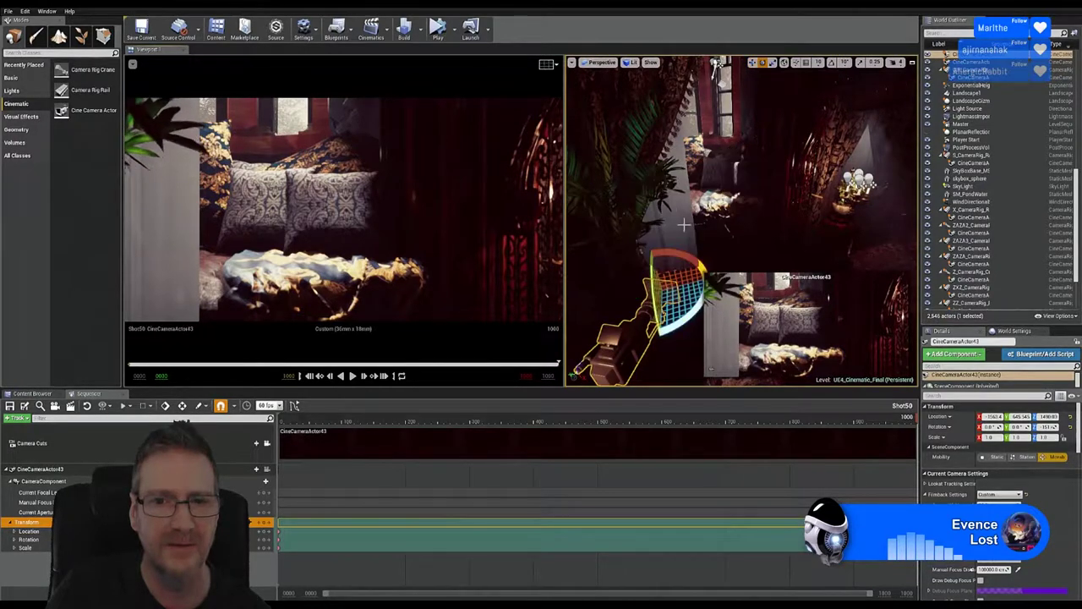
left_click_drag(677, 279, 704, 267)
Step: Lower the camera, rotate it about -12 degrees, then drop it slightly to frame the sofa below the window
left_click(753, 63)
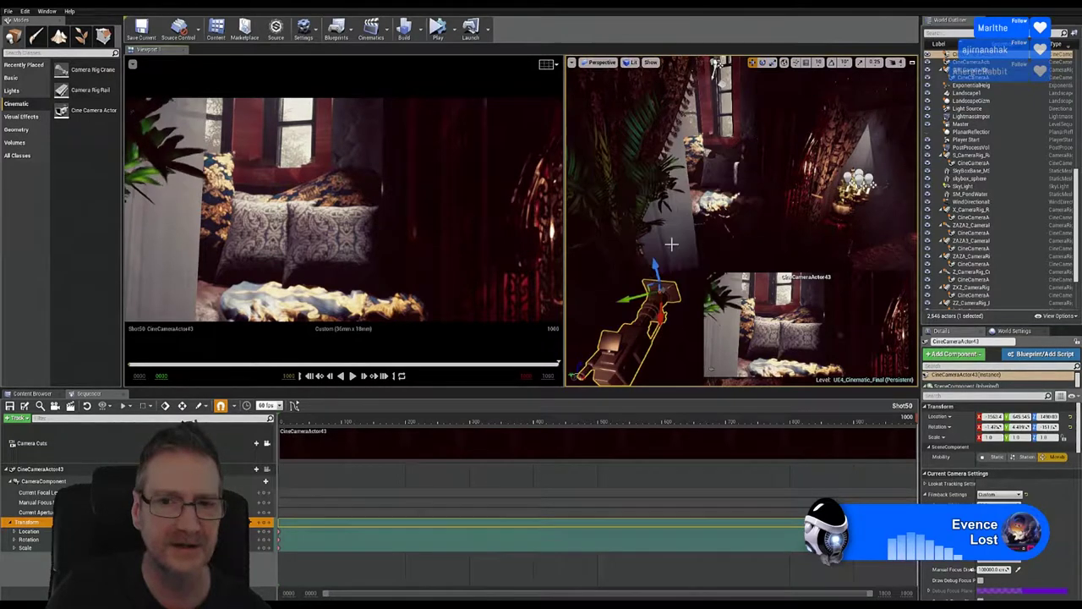
left_click_drag(655, 269, 625, 317)
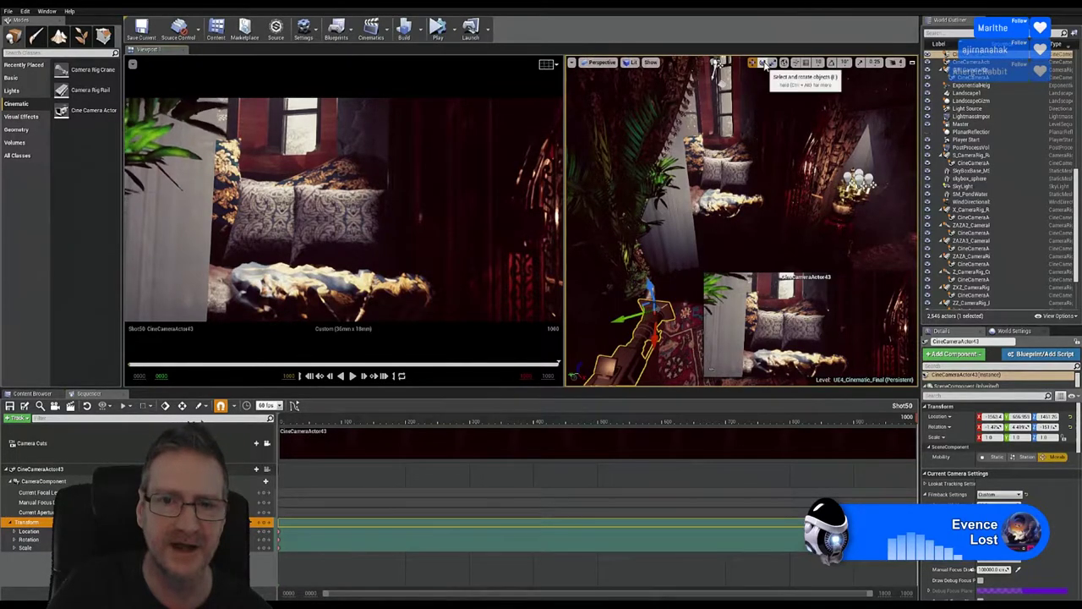
key("e")
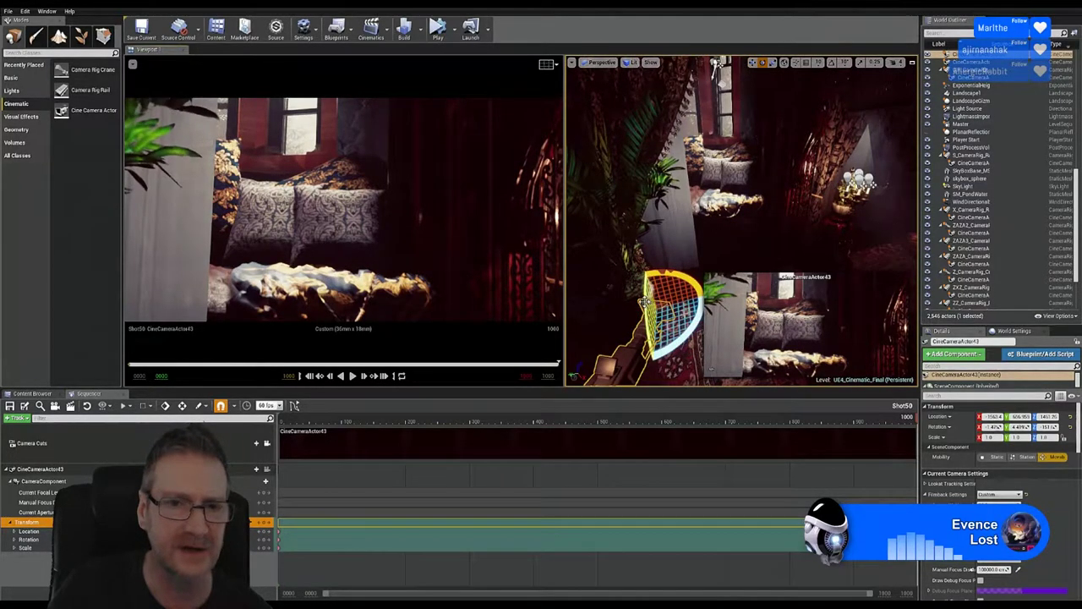
left_click_drag(648, 306, 642, 269)
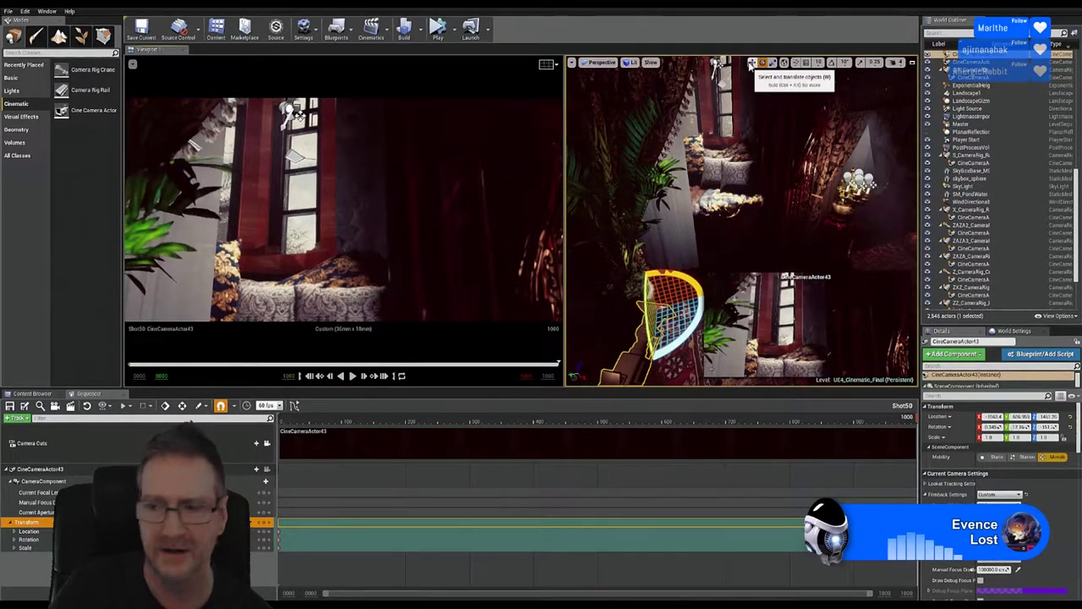
left_click(752, 62)
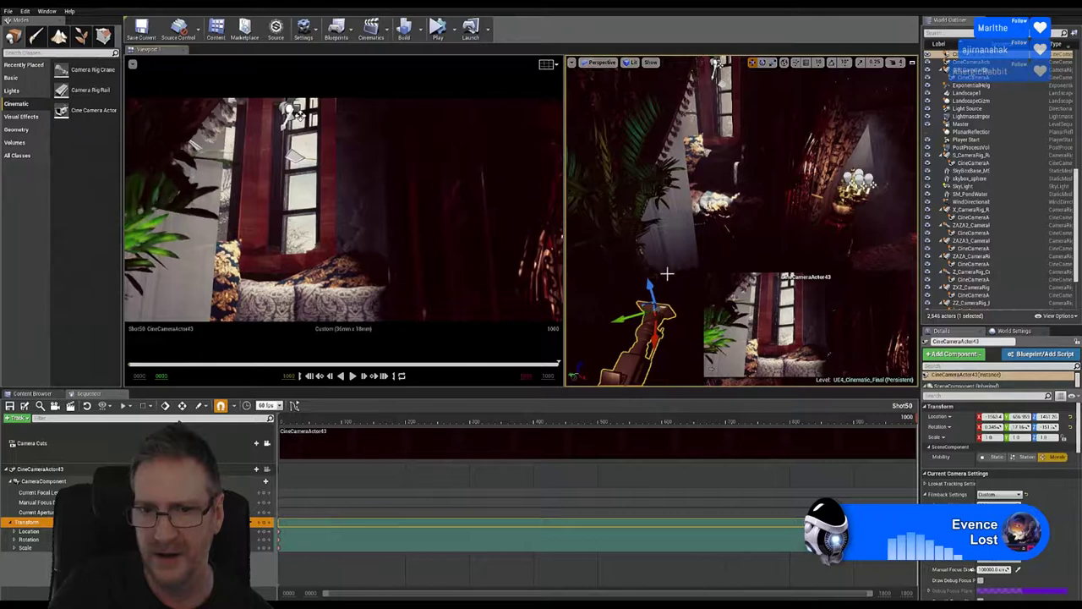
left_click_drag(651, 292, 667, 348)
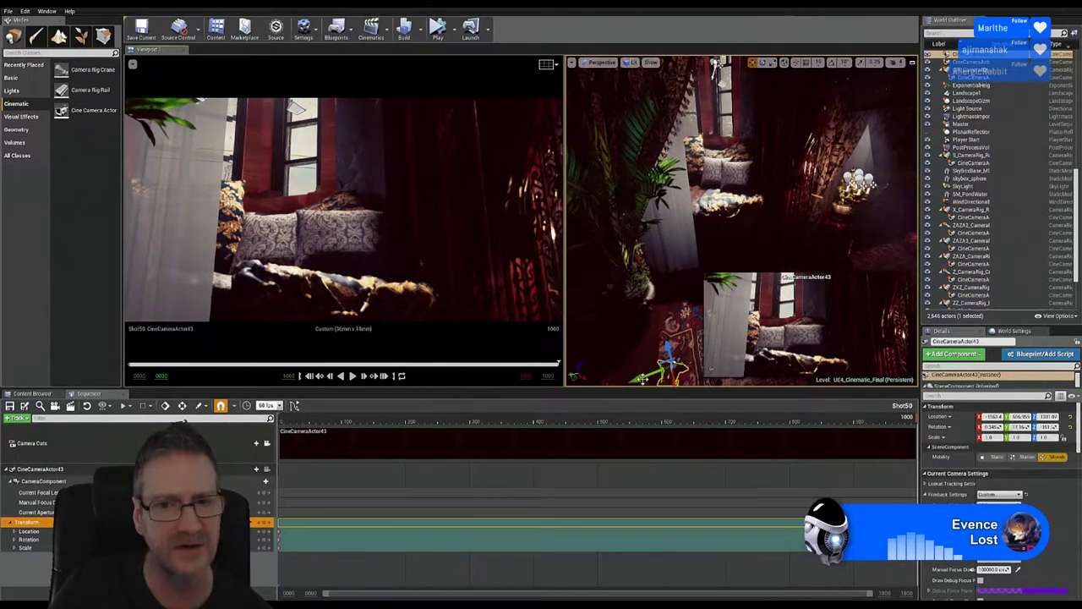
Step: Nudge the camera slightly sideways, then scrub the playhead back from frame 1000 to frame 843
mouse_move(651, 372)
left_mouse_down()
mouse_move(570, 375)
mouse_move(698, 359)
mouse_move(642, 371)
left_mouse_up()
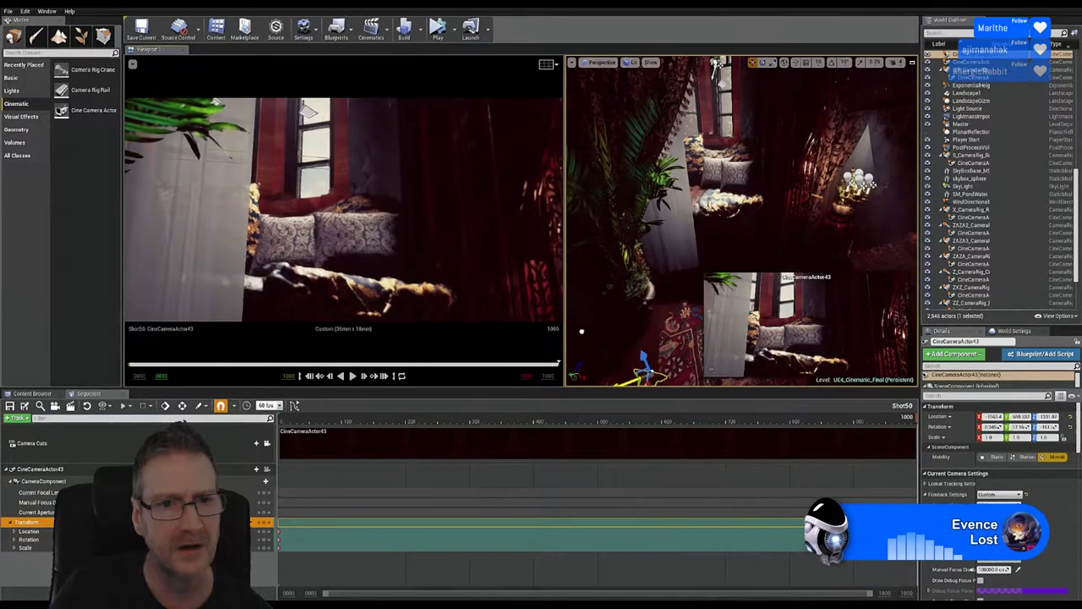
left_click_drag(582, 331, 590, 327)
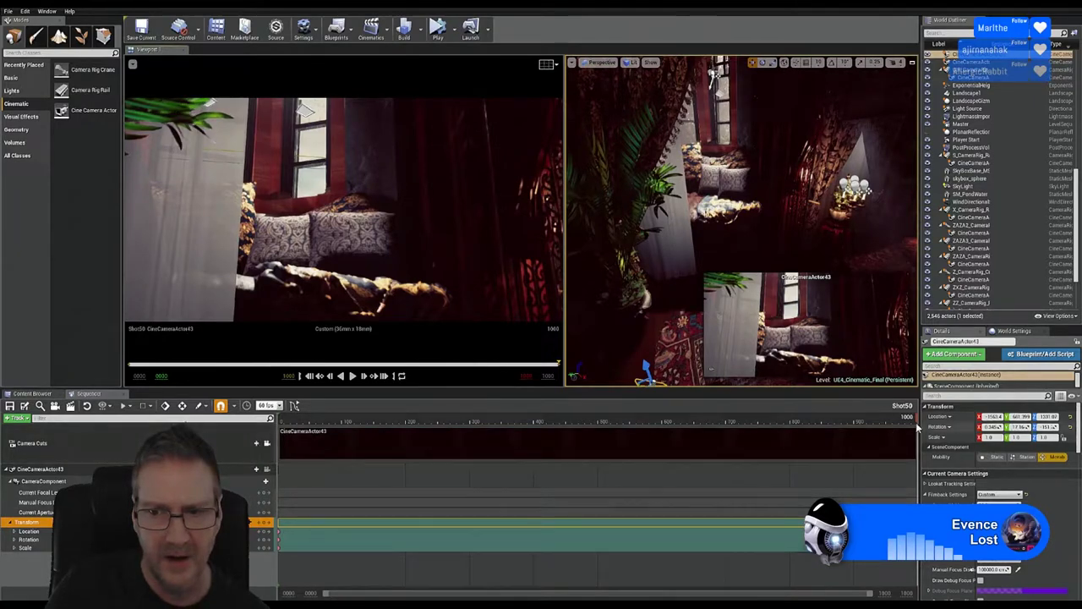
left_click_drag(913, 416, 275, 426)
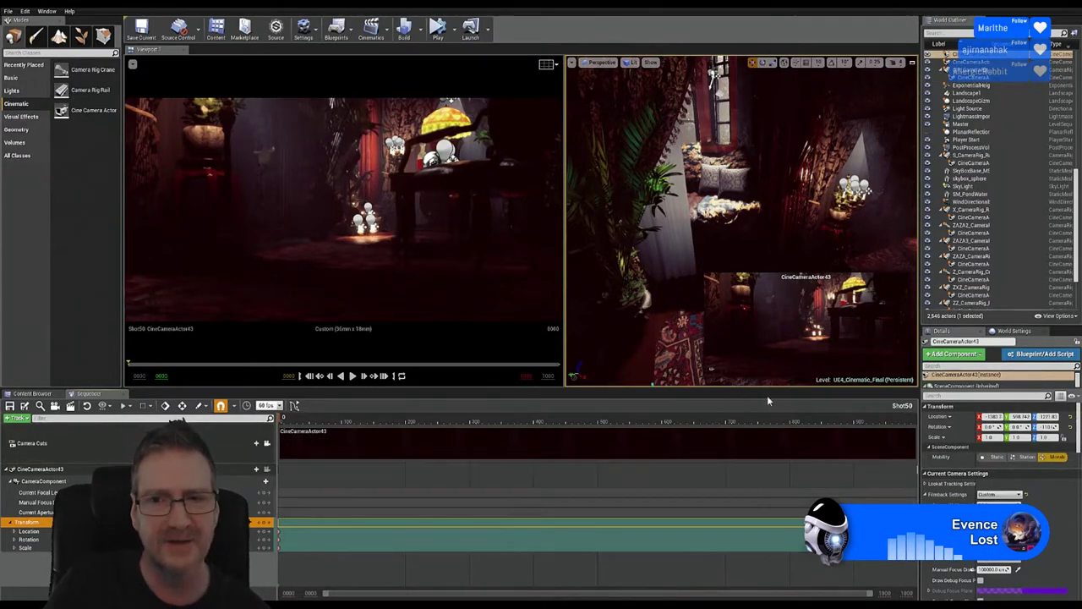
Step: At frame 843, fly the viewport and turn the camera toward the lamp-lit table and candelabra
right_click_drag(711, 368, 711, 369)
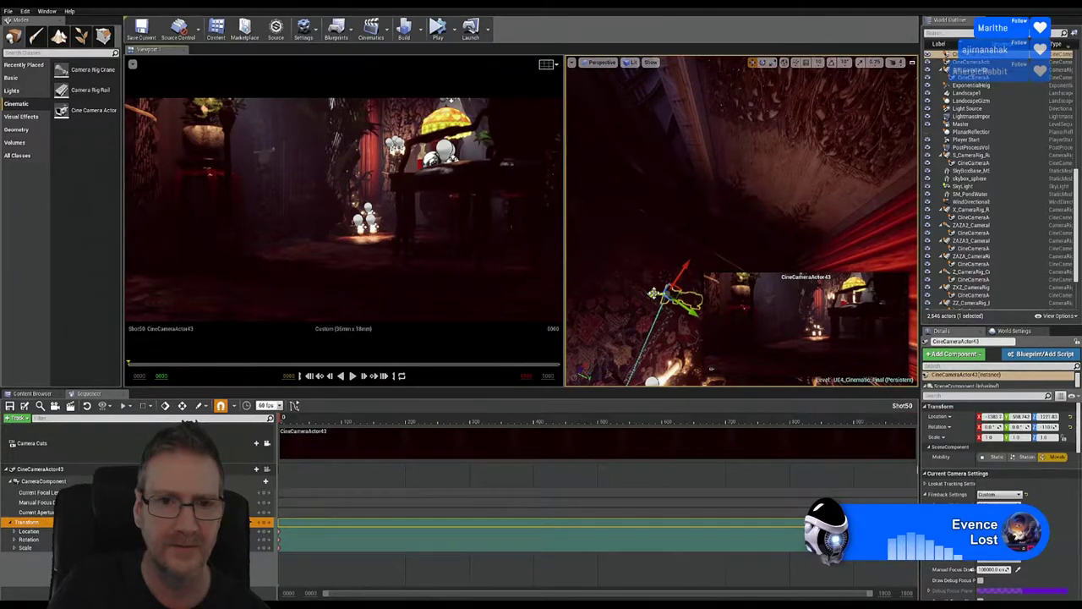
right_click_drag(343, 211, 342, 211)
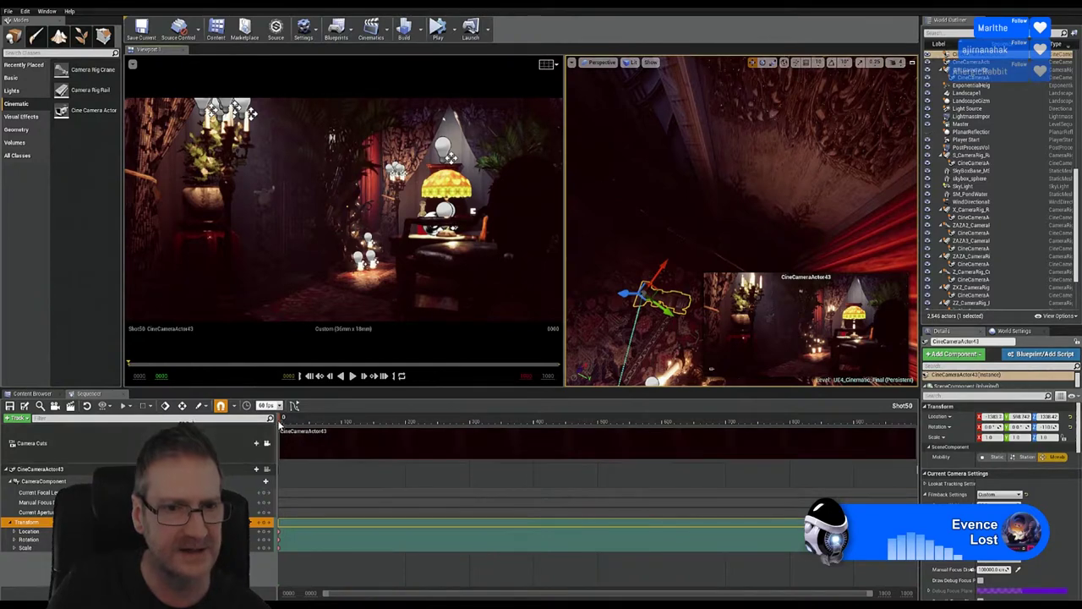
Step: Play Shot50 from frame 0 to preview the camera gliding from the lamp table to the sofa
key("space")
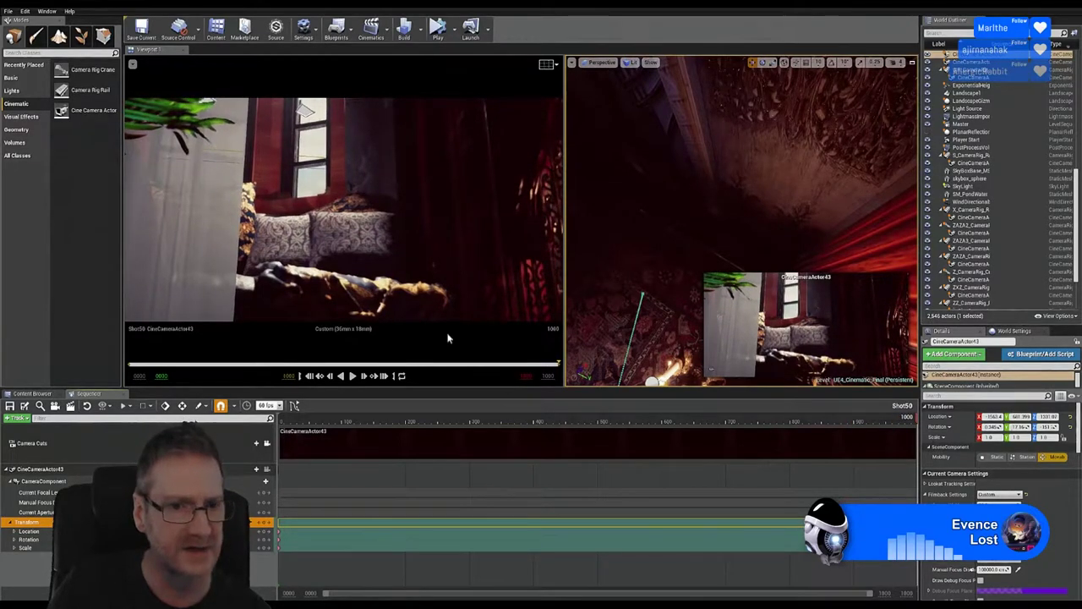
left_click(353, 377)
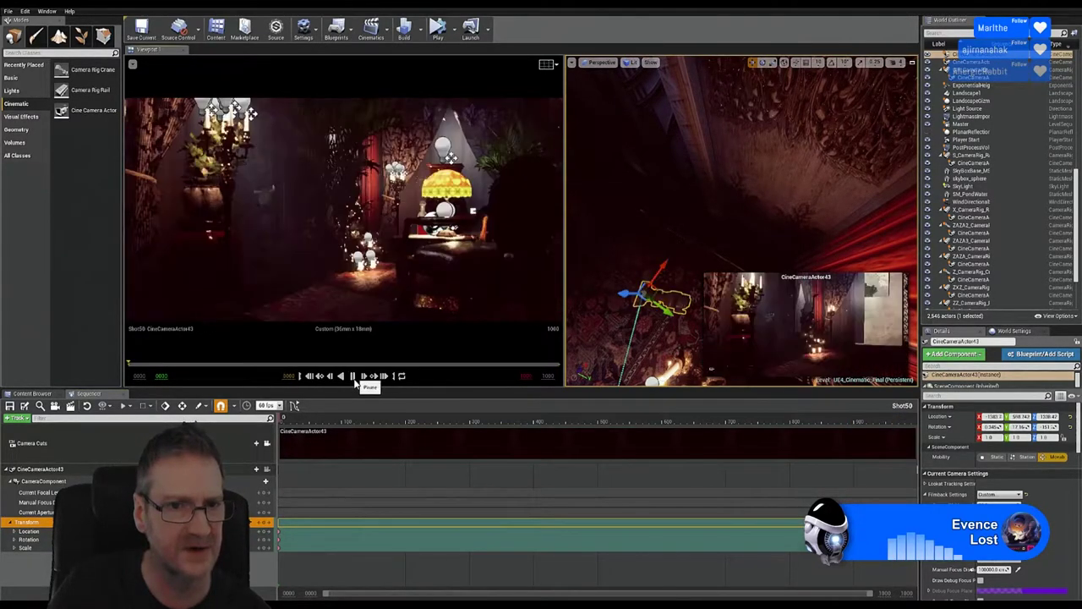
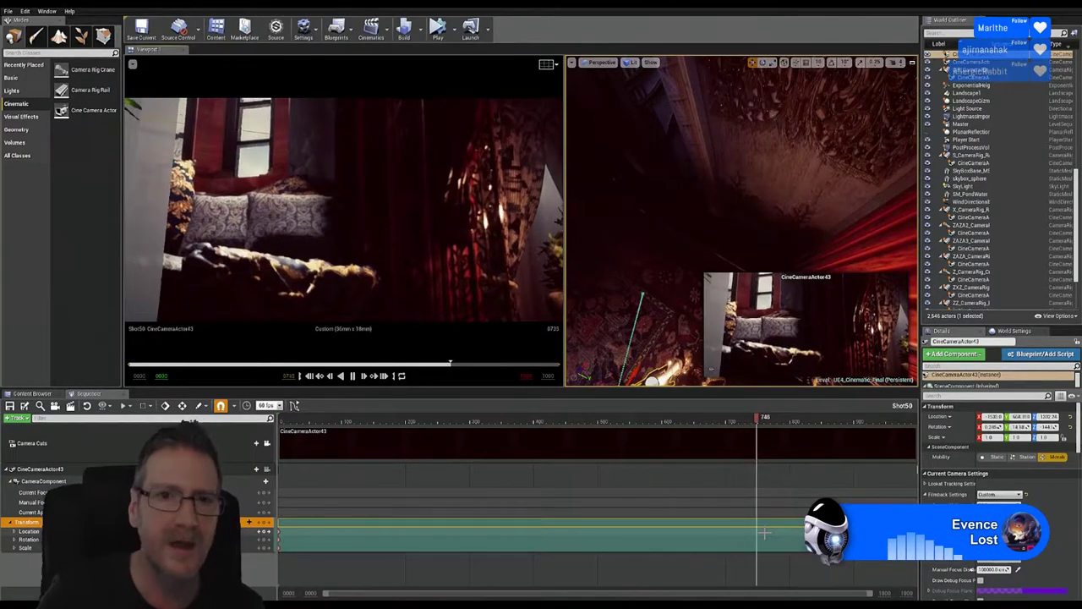
Step: Pause Shot50 playback and drag the playhead back to frame 0
left_click(354, 376)
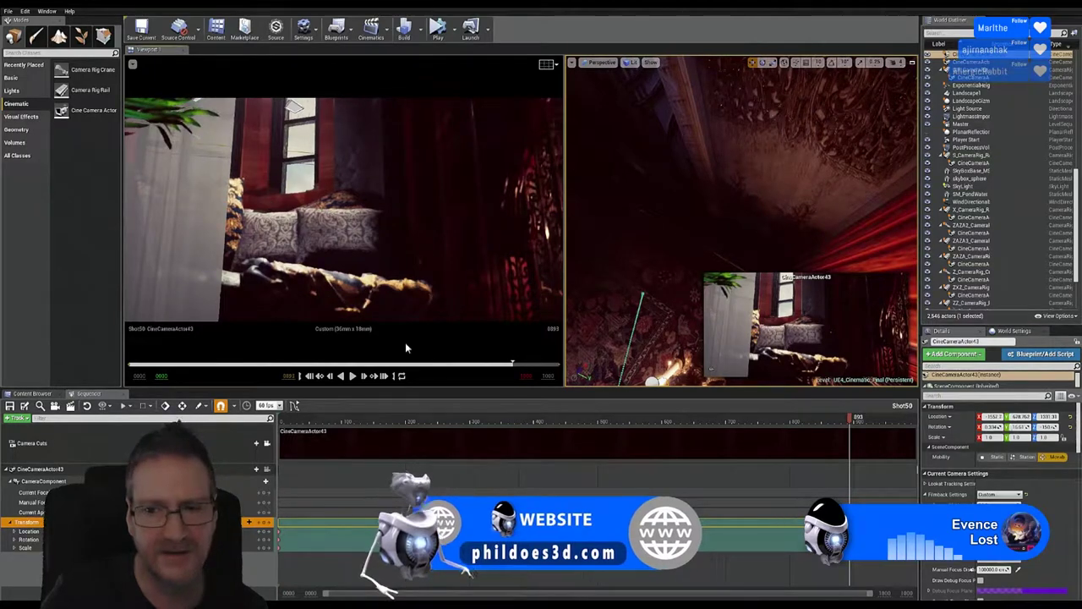
left_click_drag(659, 425, 291, 435)
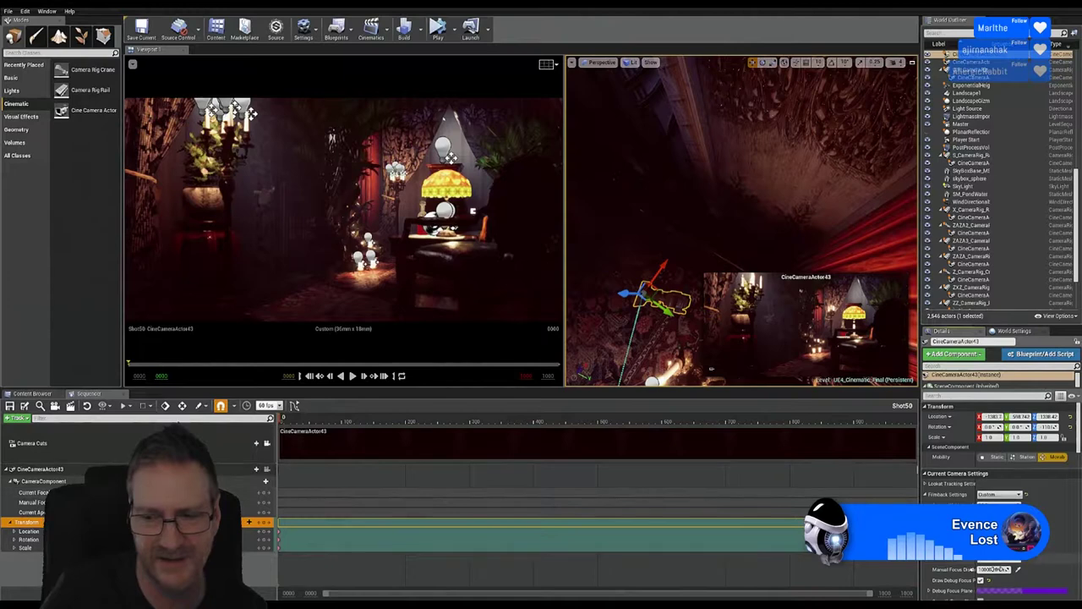
Step: Set CineCameraActor43's Manual Focus Distance to 1000 cm and keyframe it at frame 0
left_click(994, 569)
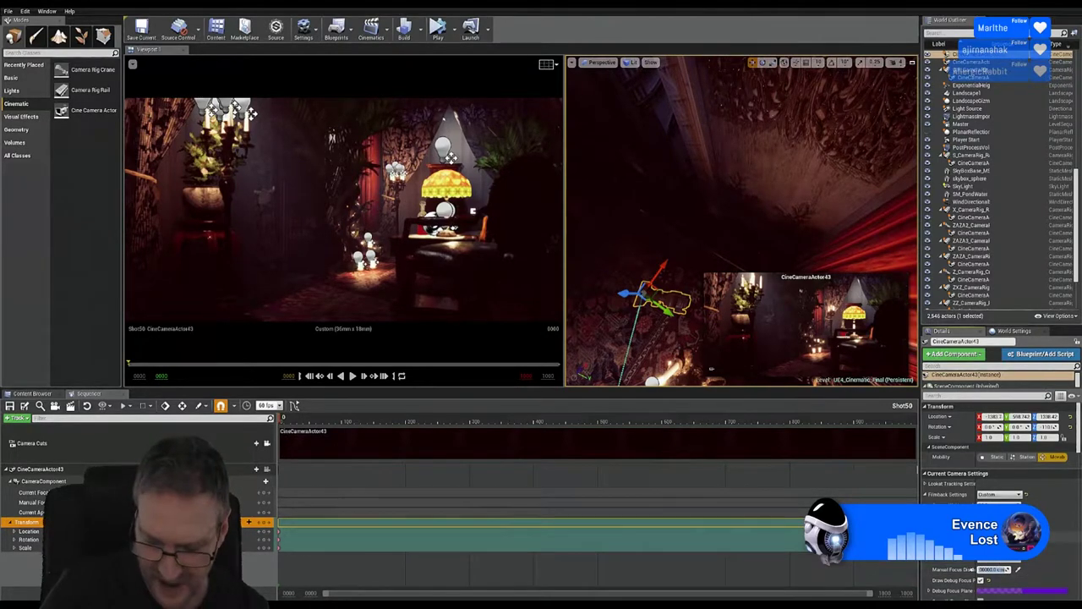
type("500")
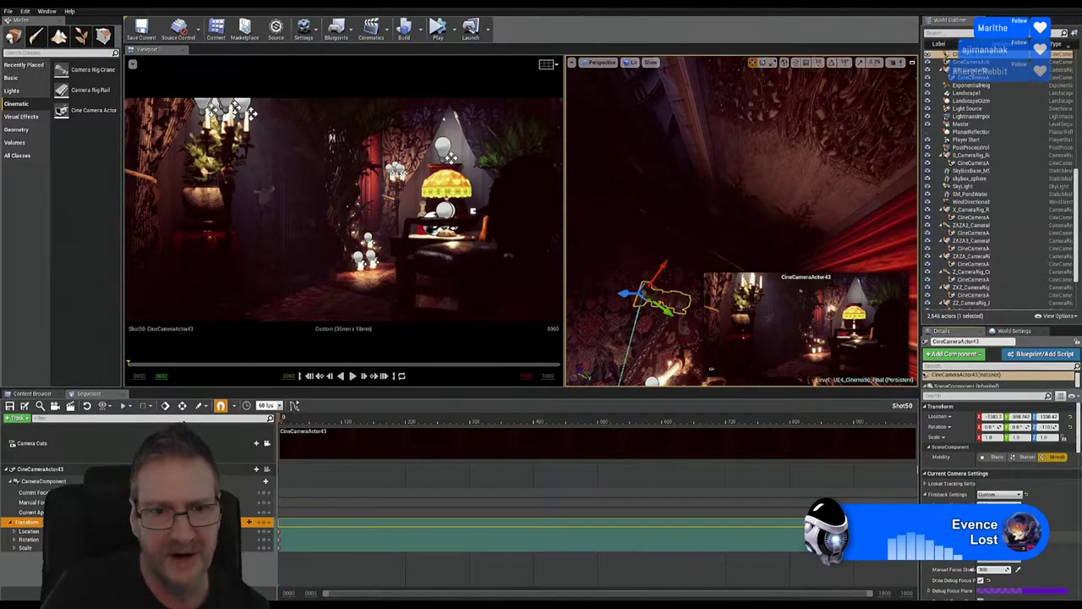
key("Return")
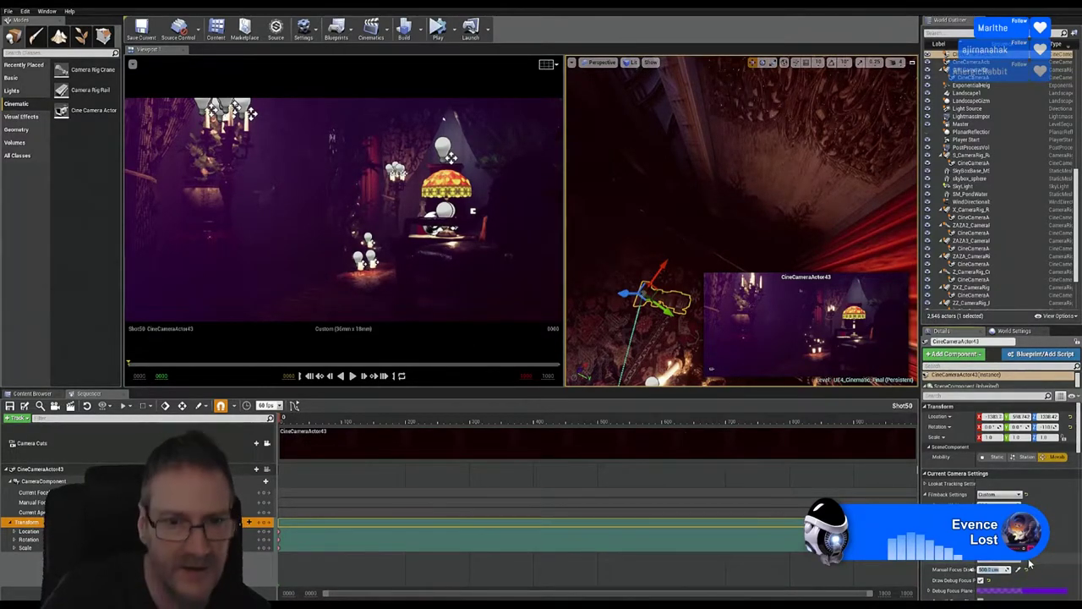
type("1000")
key("Return")
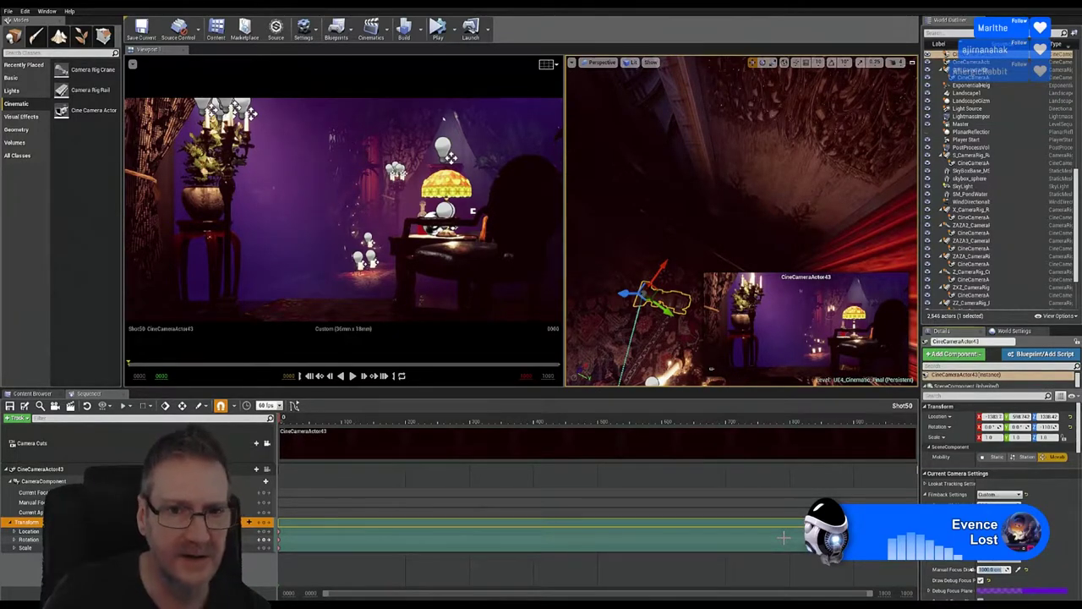
left_click(979, 581)
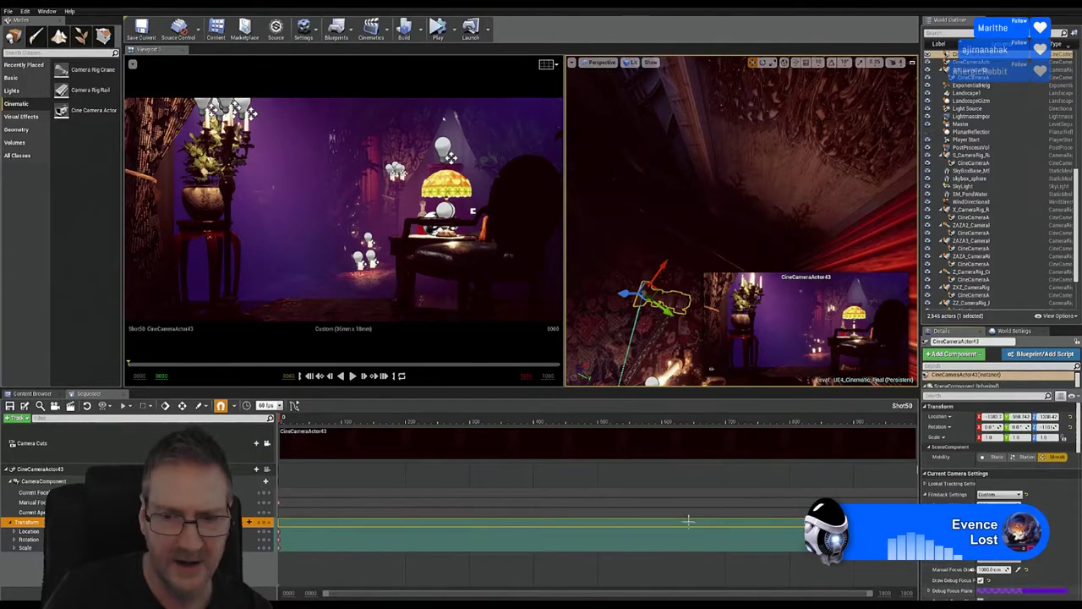
Step: Scrub late into Shot50, raise Manual Focus Distance above 1000 cm, and keyframe it there
left_click(468, 418)
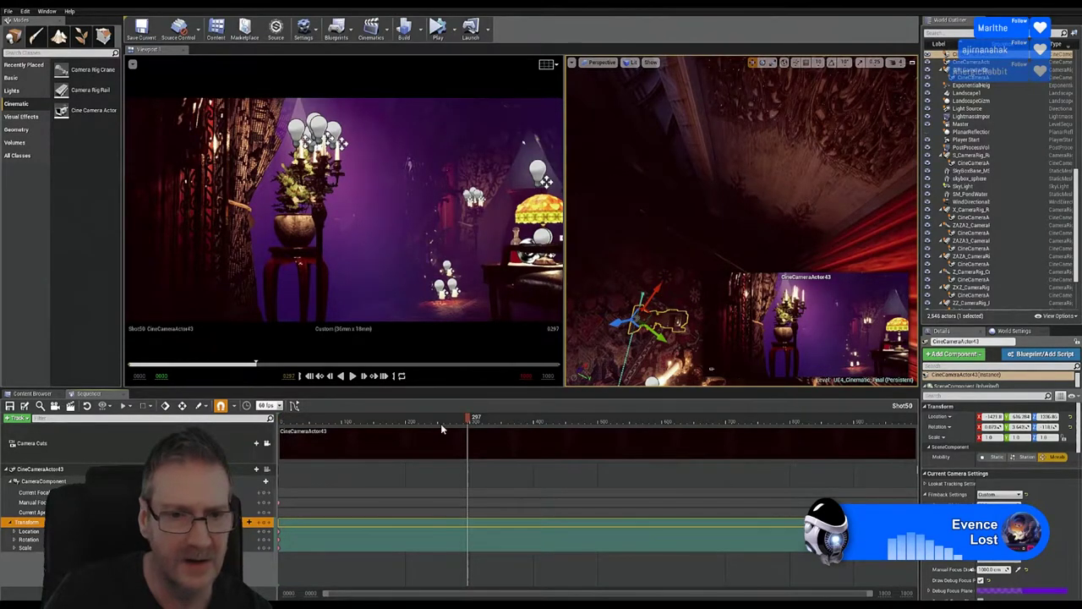
left_click_drag(440, 423, 795, 439)
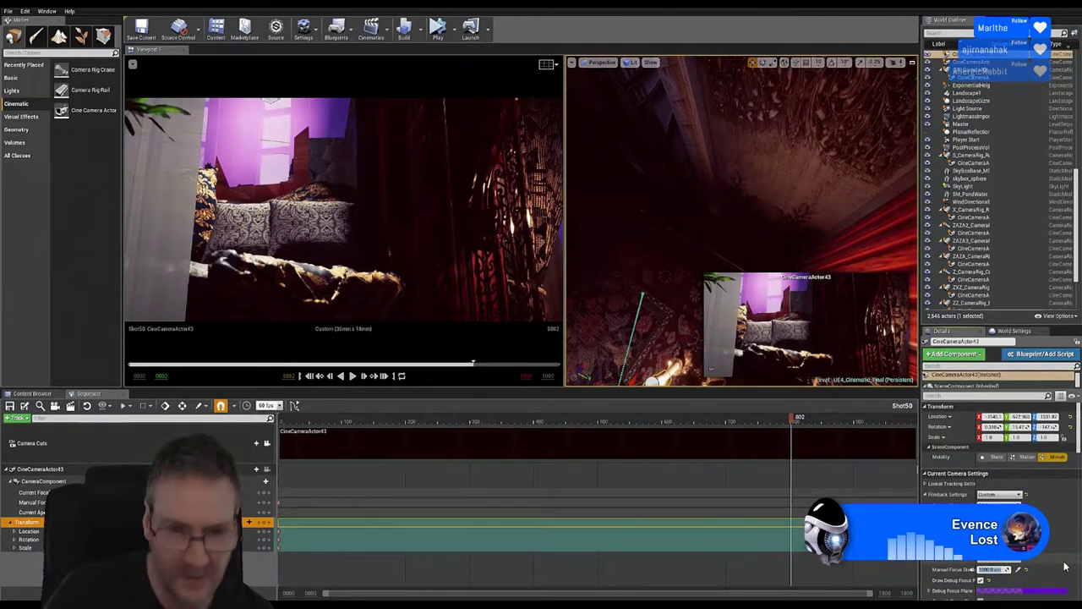
key("Return")
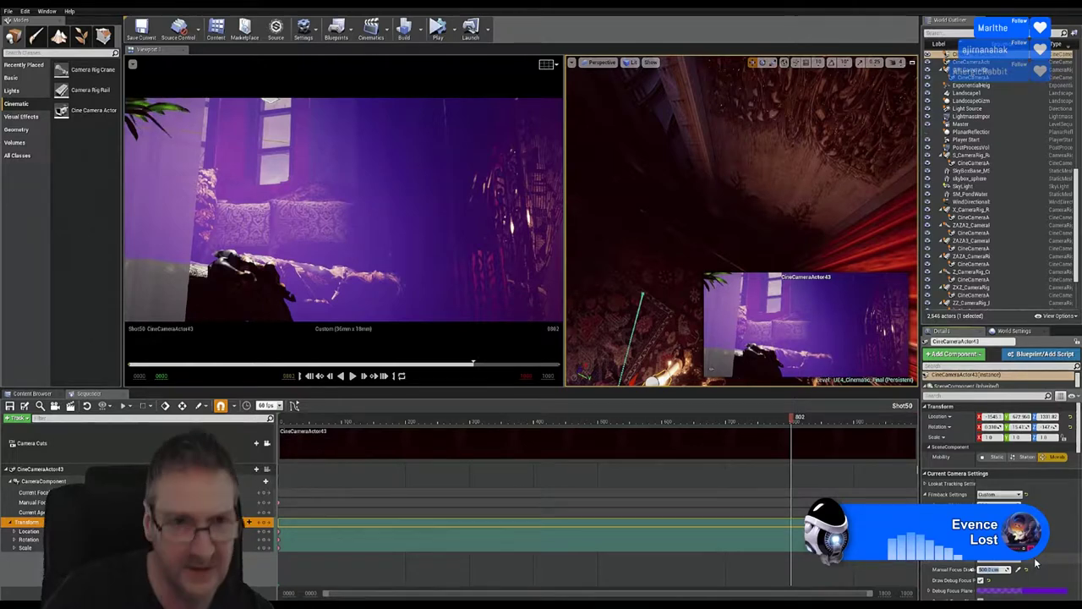
key("Return")
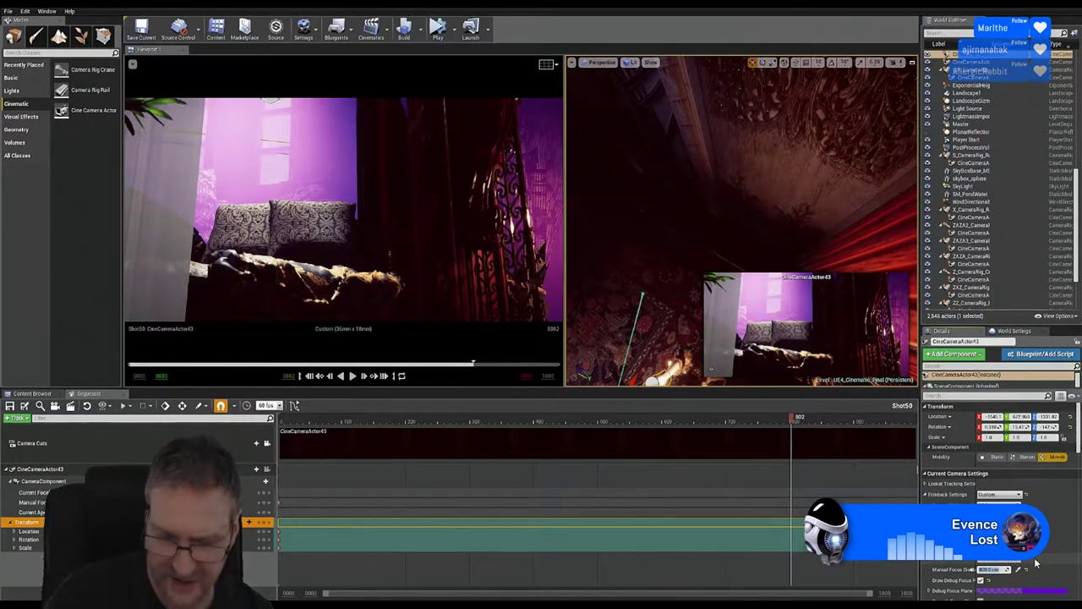
key("Return")
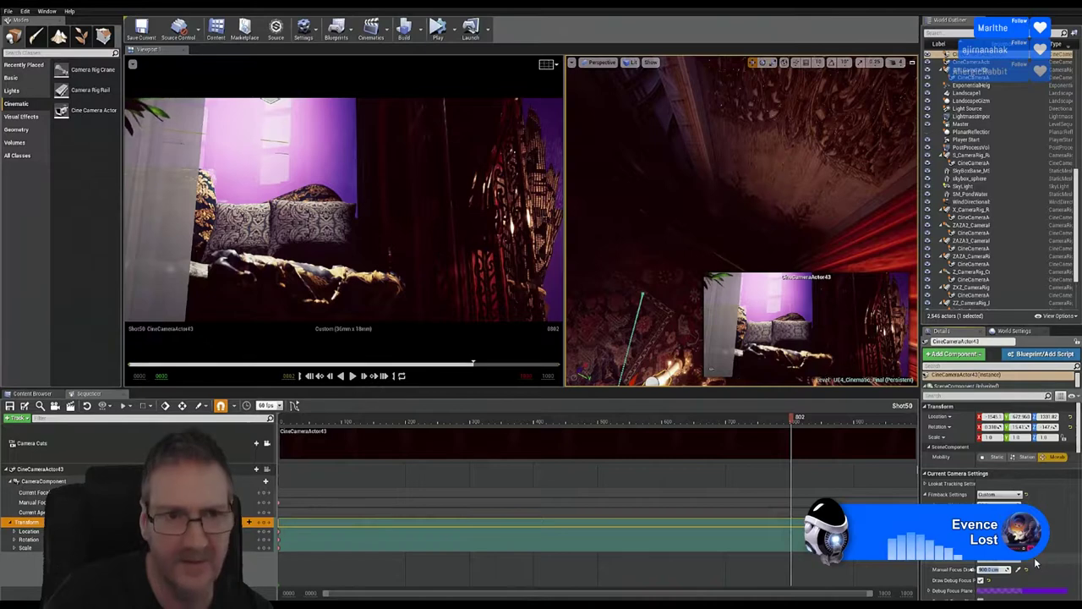
key("Return")
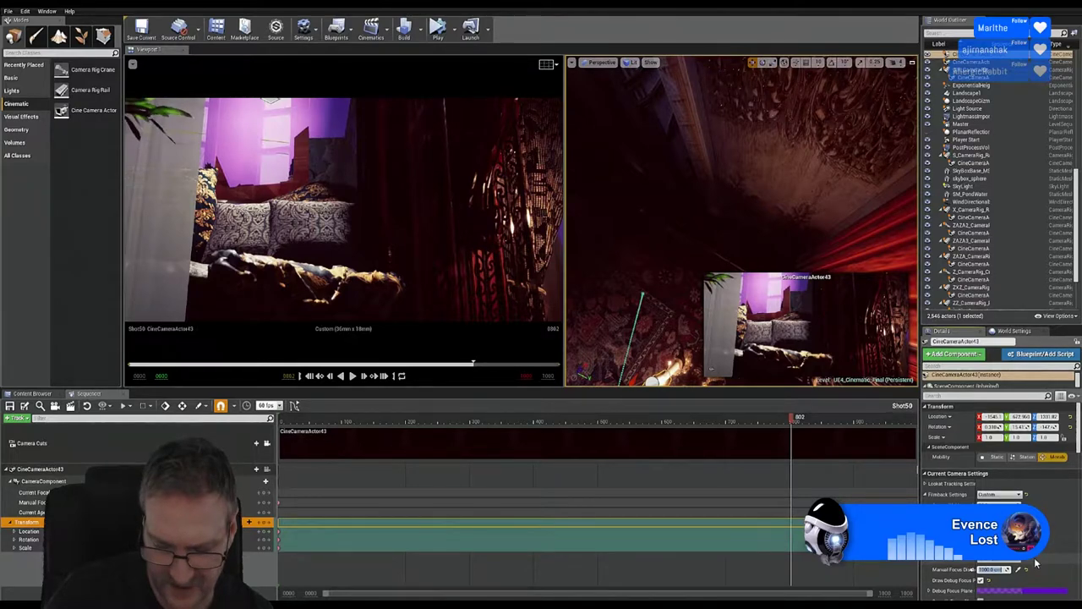
type("1")
key("Return")
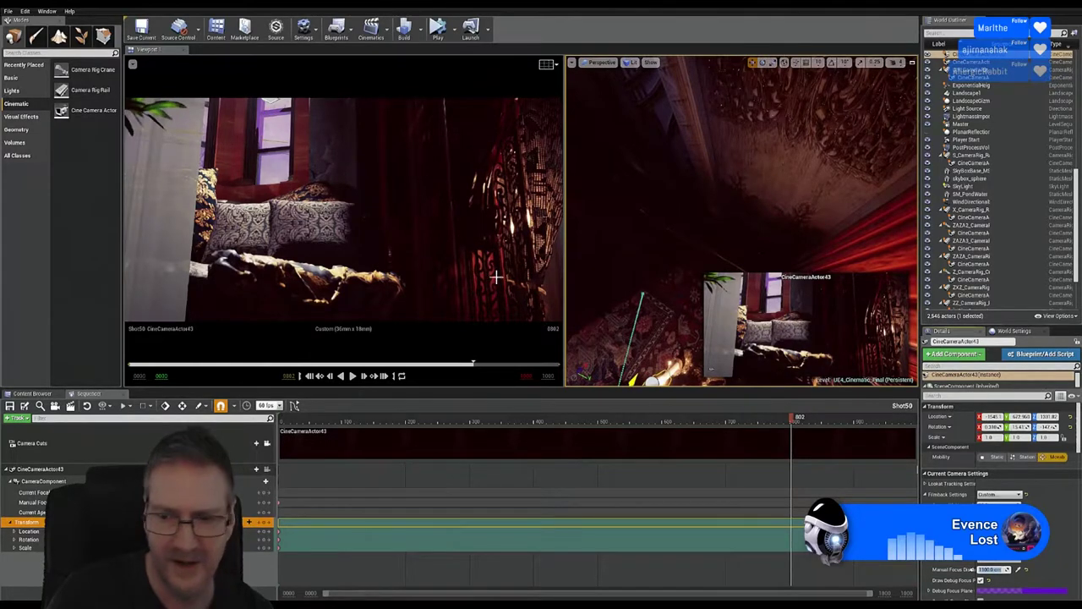
left_click(974, 575)
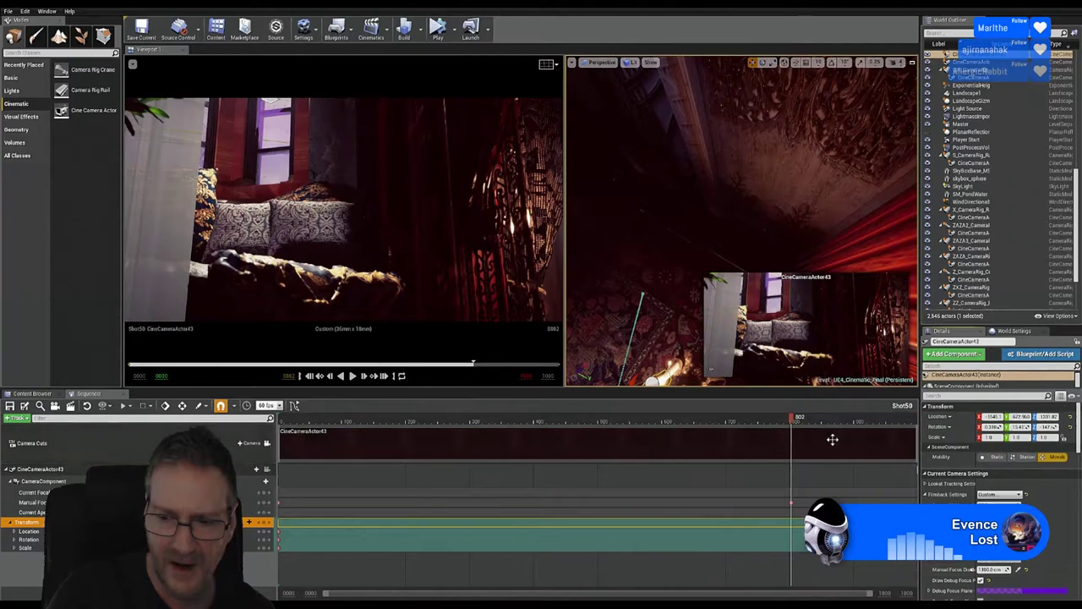
scroll(990, 571, "down", 1)
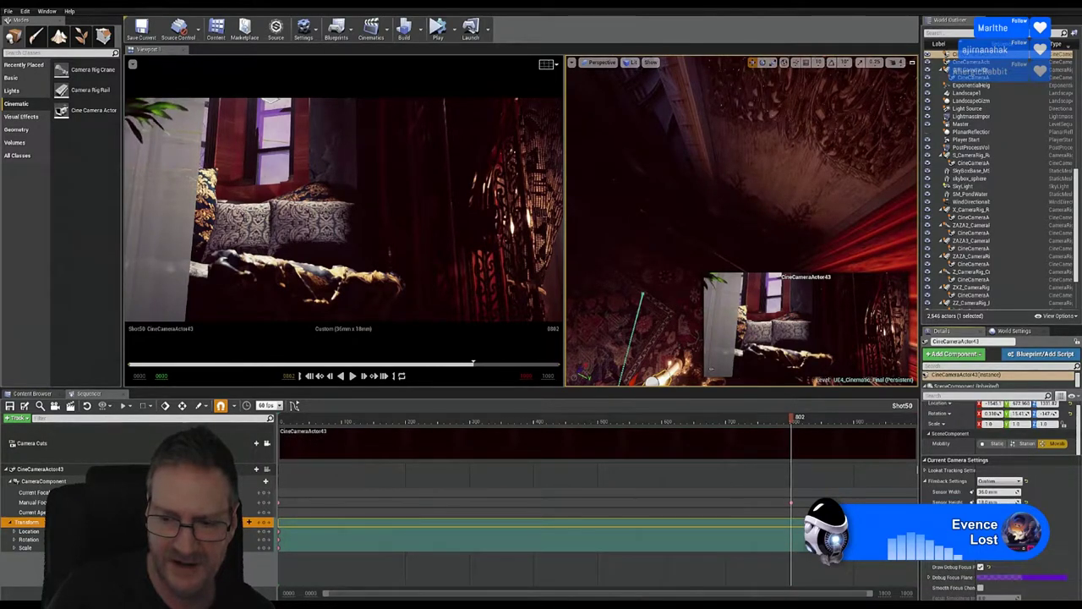
Step: Tick Smooth Focus Changes under Current Camera Settings to enable the Focus Smoothing field
left_click(981, 587)
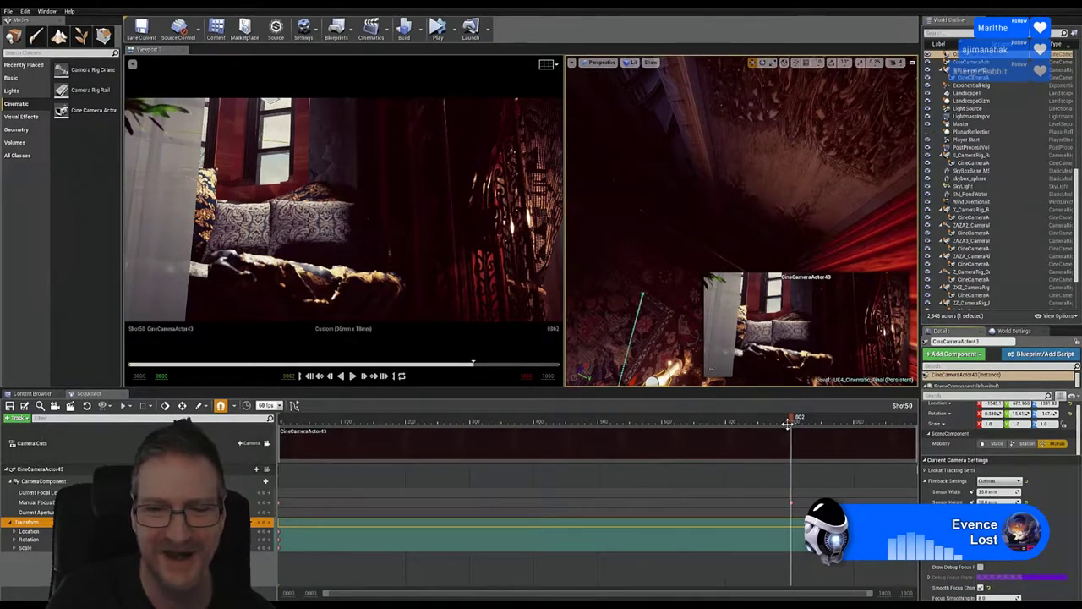
mouse_move(807, 427)
left_mouse_down()
mouse_move(906, 421)
mouse_move(797, 419)
mouse_move(806, 420)
left_mouse_up()
left_click_drag(739, 421, 267, 419)
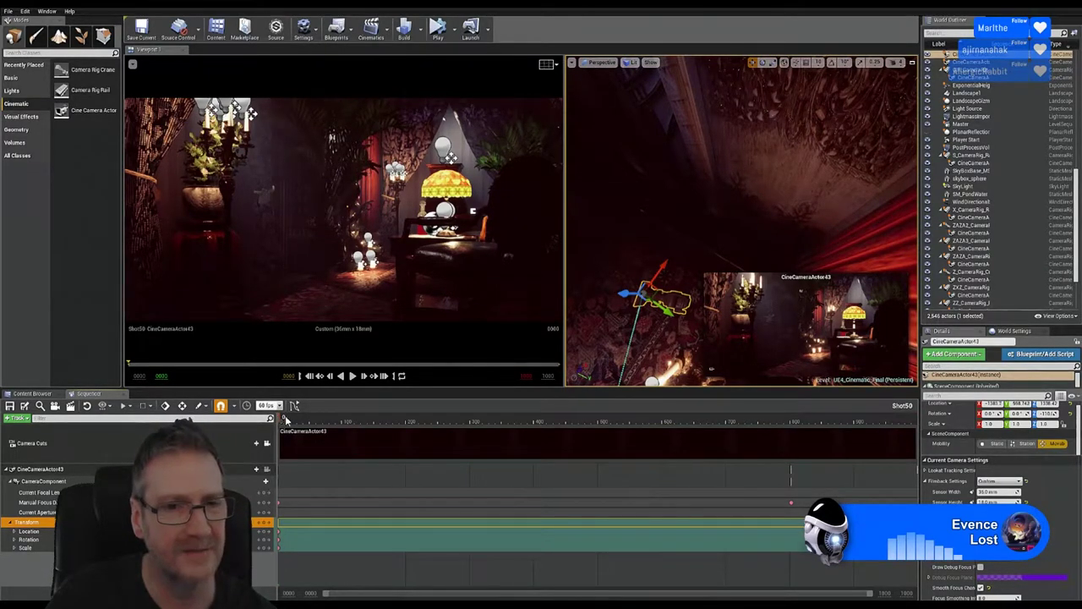
left_click_drag(286, 420, 940, 439)
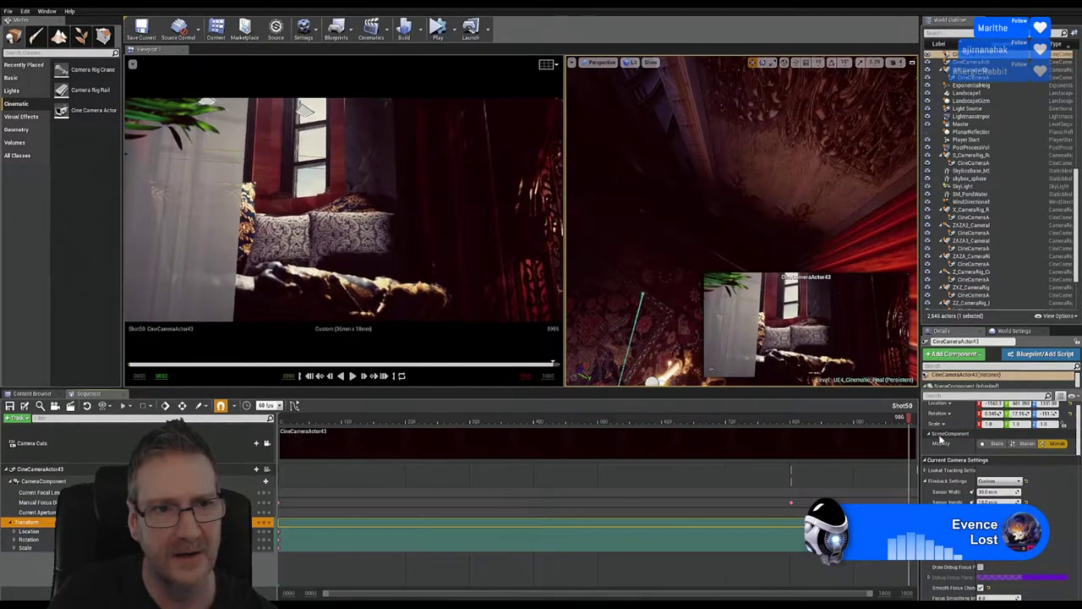
left_click_drag(760, 429, 275, 434)
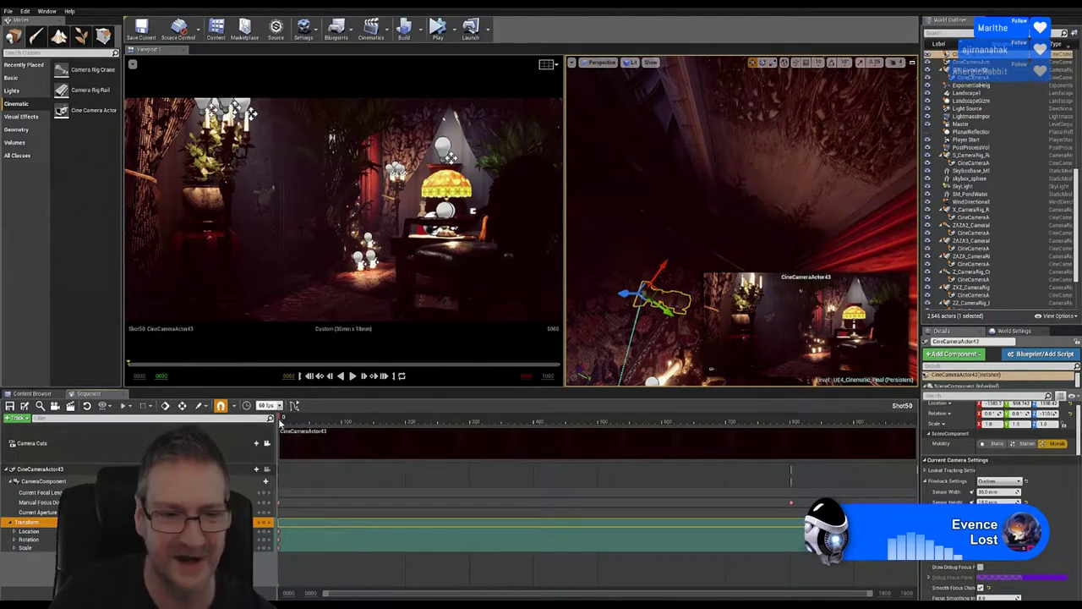
mouse_move(281, 423)
left_mouse_down()
mouse_move(672, 405)
mouse_move(911, 418)
mouse_move(877, 401)
mouse_move(749, 383)
mouse_move(406, 388)
mouse_move(282, 430)
mouse_move(368, 423)
mouse_move(282, 422)
left_mouse_up()
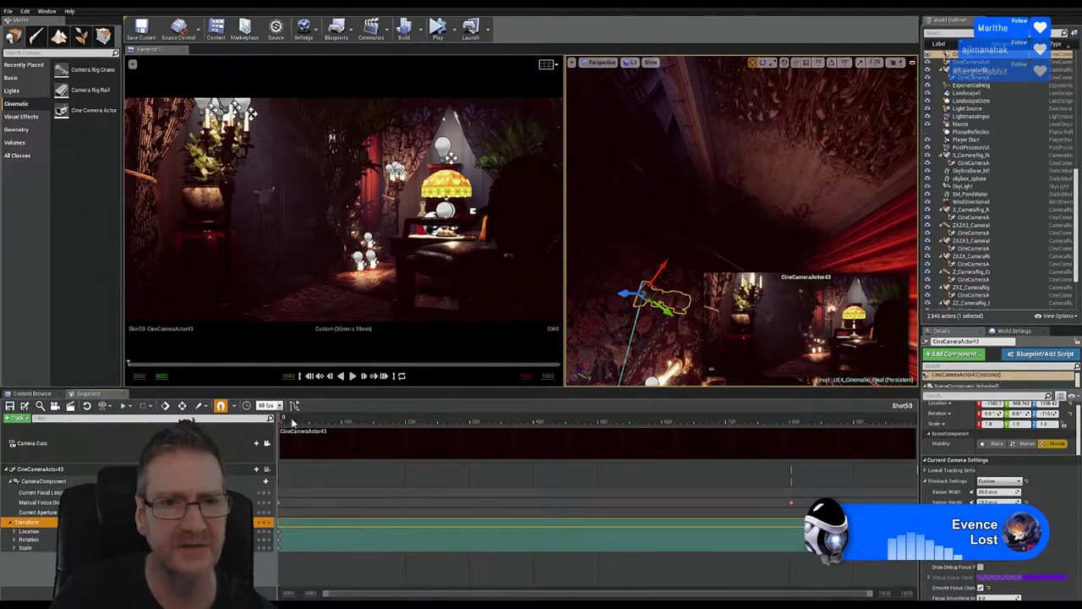
left_click(290, 422)
left_click_drag(302, 422, 627, 420)
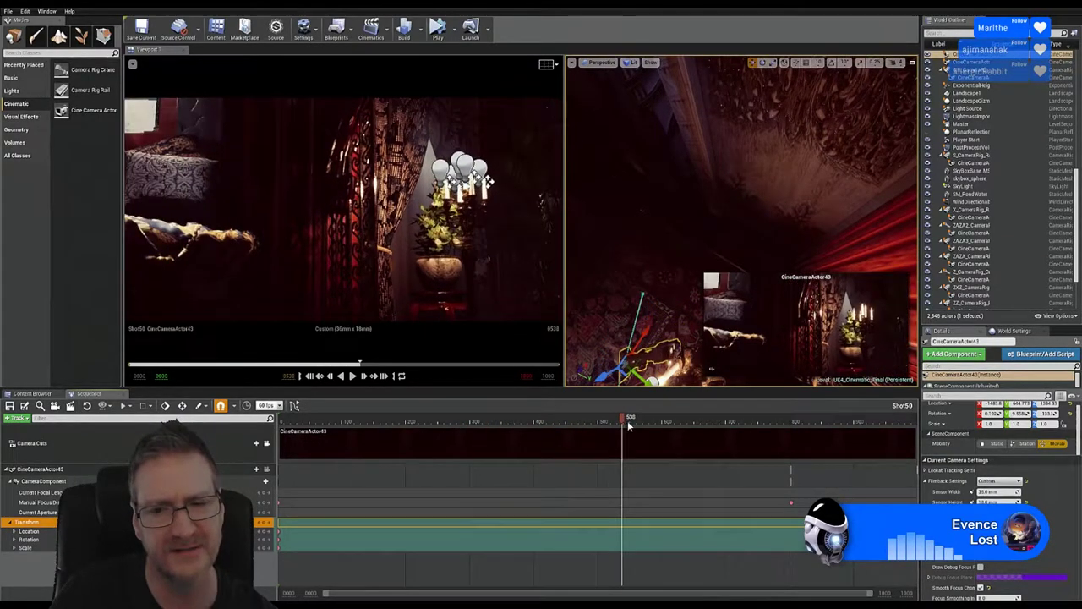
left_click_drag(703, 422, 729, 420)
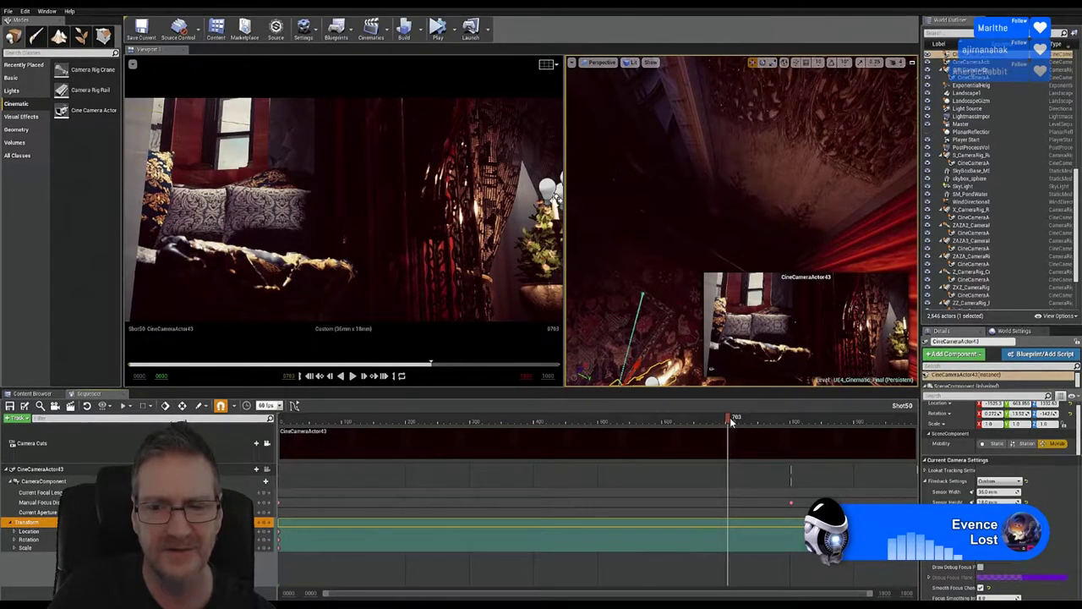
left_click_drag(695, 420, 424, 429)
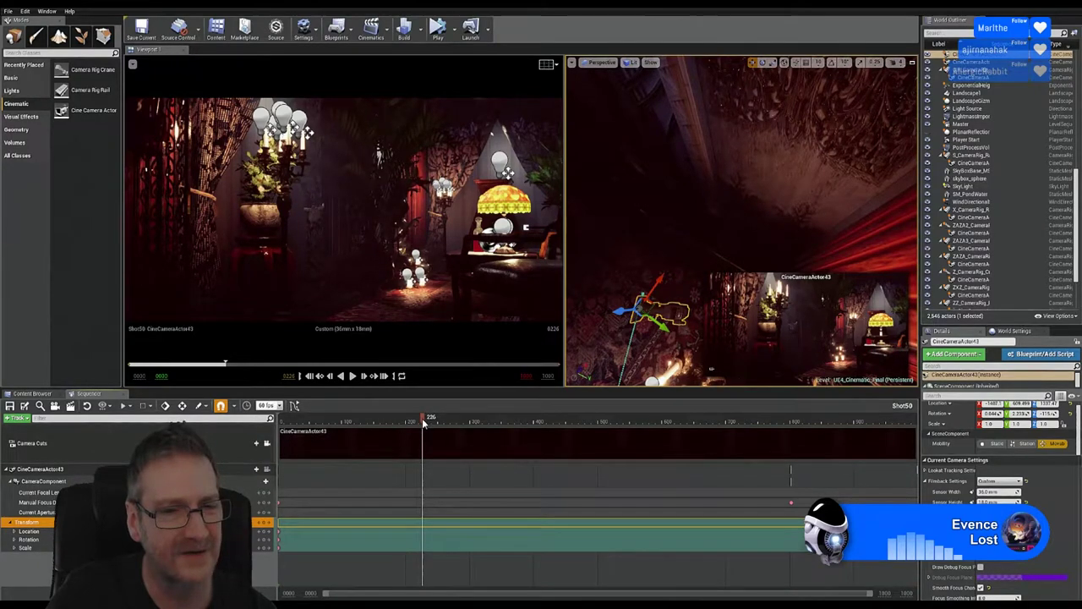
Step: Scrub the Shot50 playhead to preview the camera moving from the lamp-lit room toward the window sofa
left_click_drag(427, 419, 436, 420)
left_click_drag(501, 427, 695, 426)
left_click_drag(693, 430, 866, 436)
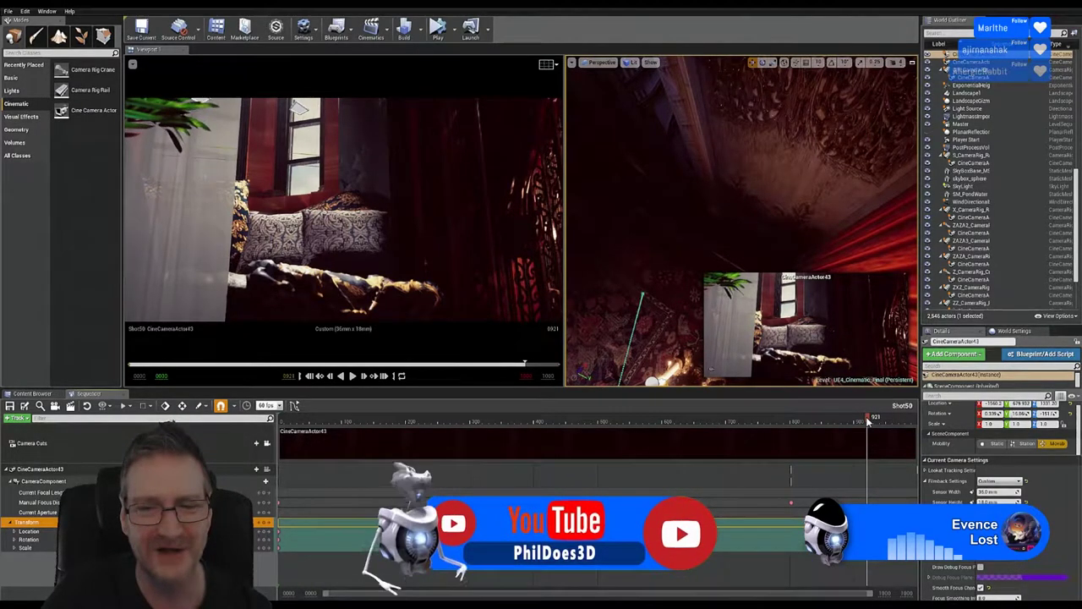
Step: Drag the playhead back toward the opening and forward again to re-check the camera move
left_click_drag(870, 423, 596, 420)
left_click_drag(506, 415, 741, 417)
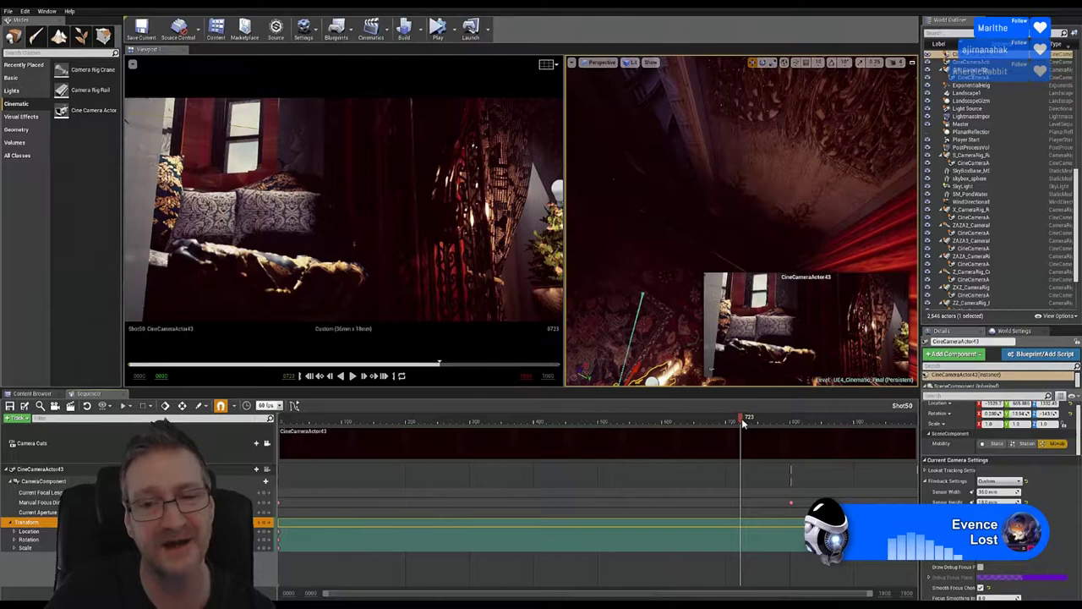
left_click_drag(742, 418, 368, 428)
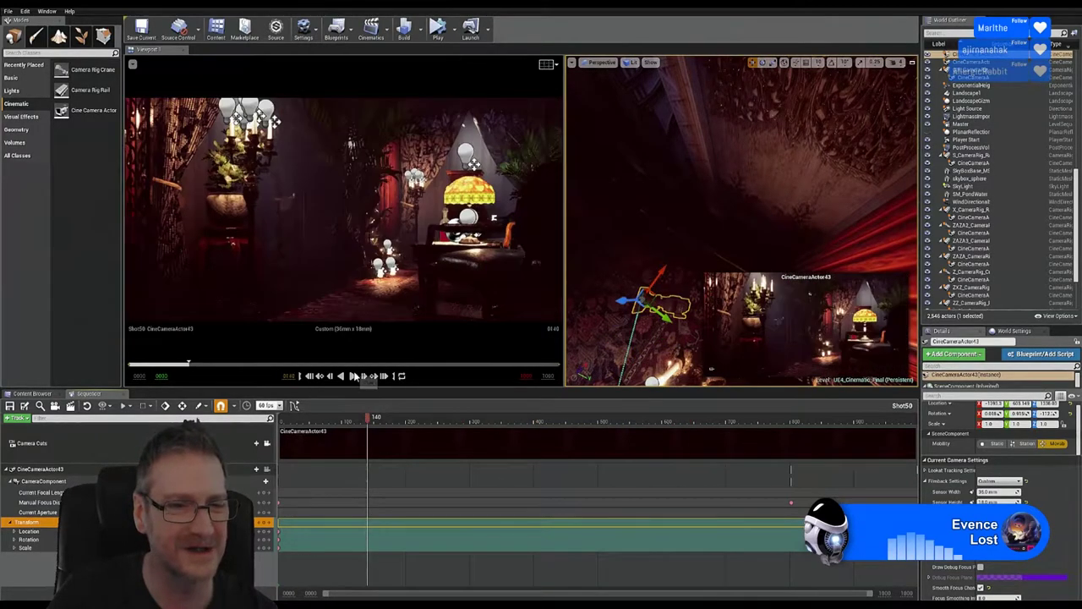
Step: Play Shot50 to watch the camera glide past the red curtains to the window sofa
key("space")
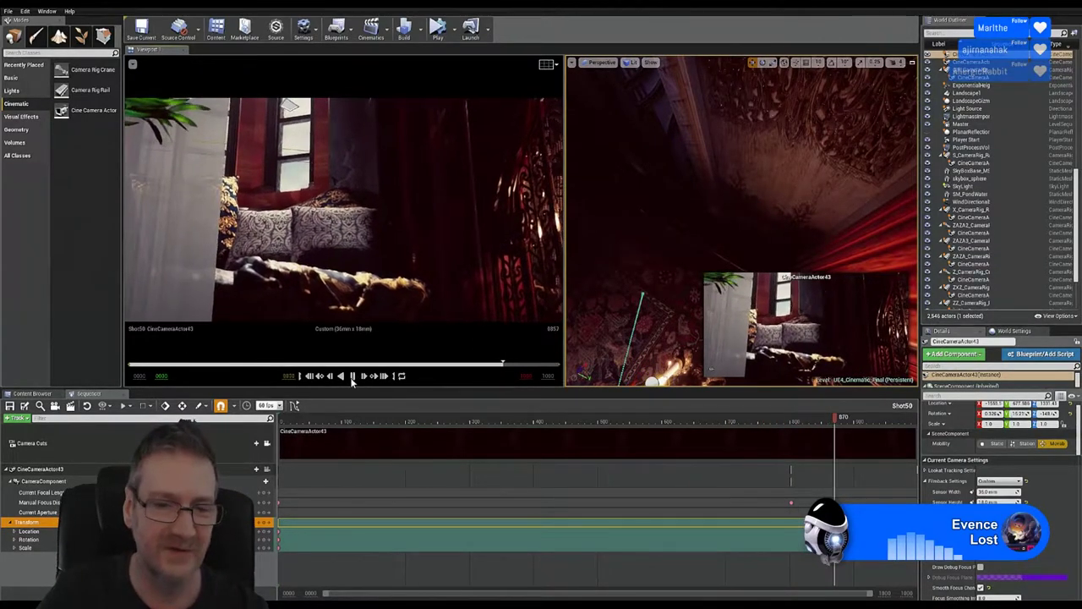
Step: Pause Shot50, rewind to the opening frame, and replay it from the start
key("space")
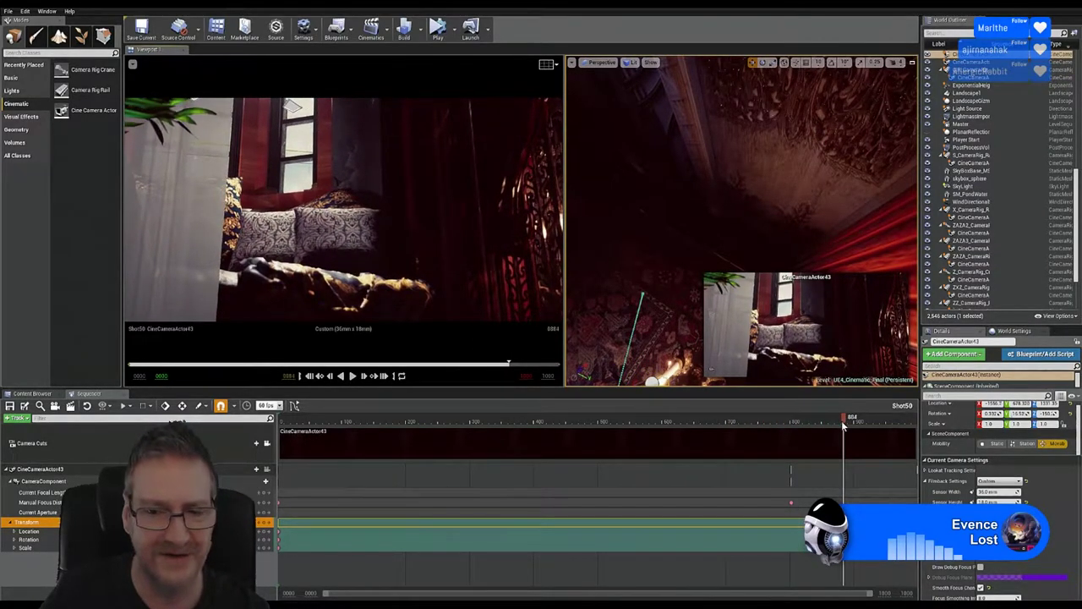
left_click_drag(841, 421, 508, 419)
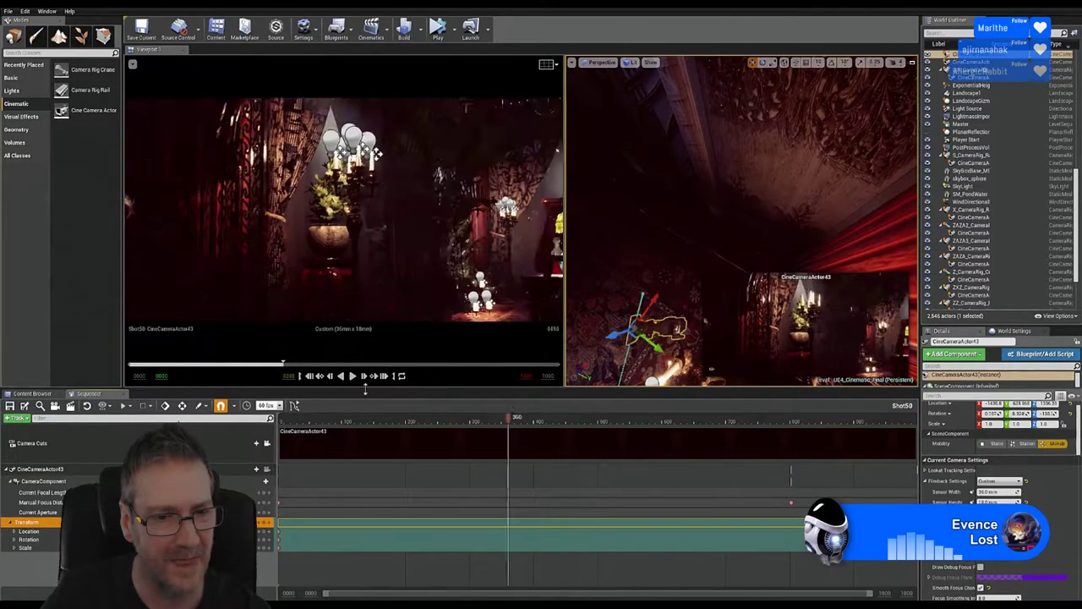
left_click_drag(423, 420, 282, 429)
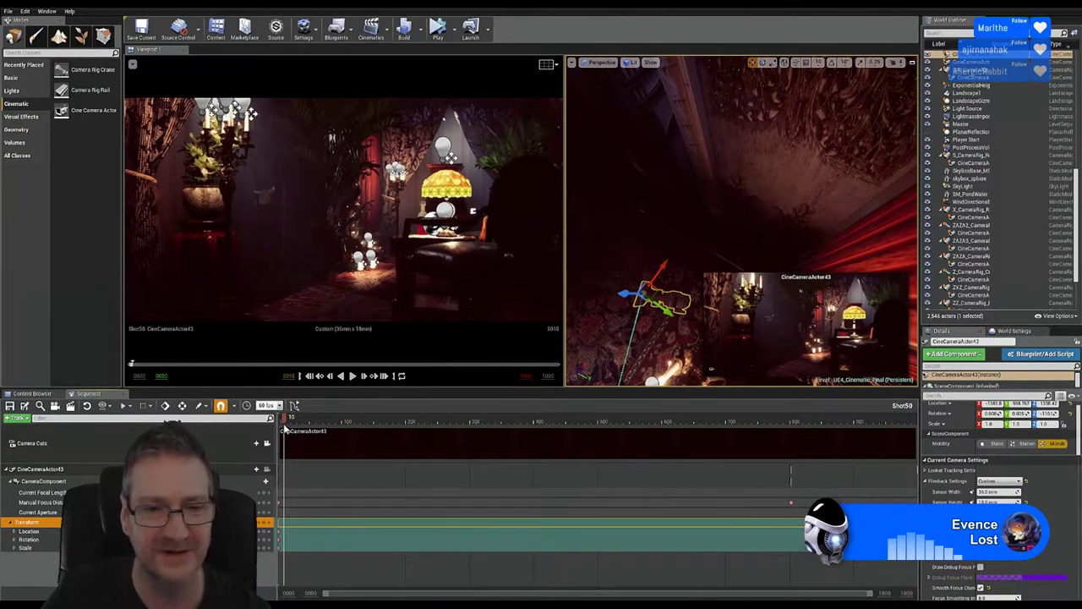
key("space")
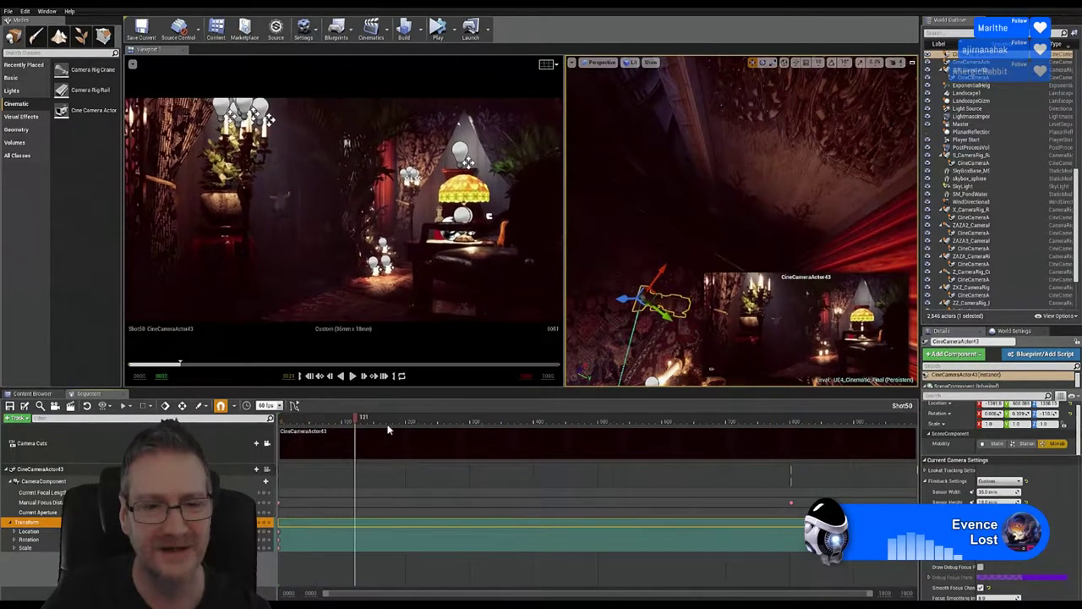
Step: Set the playhead to frame 198, framing the chandelier corner beside the yellow table lamp
left_click(406, 423)
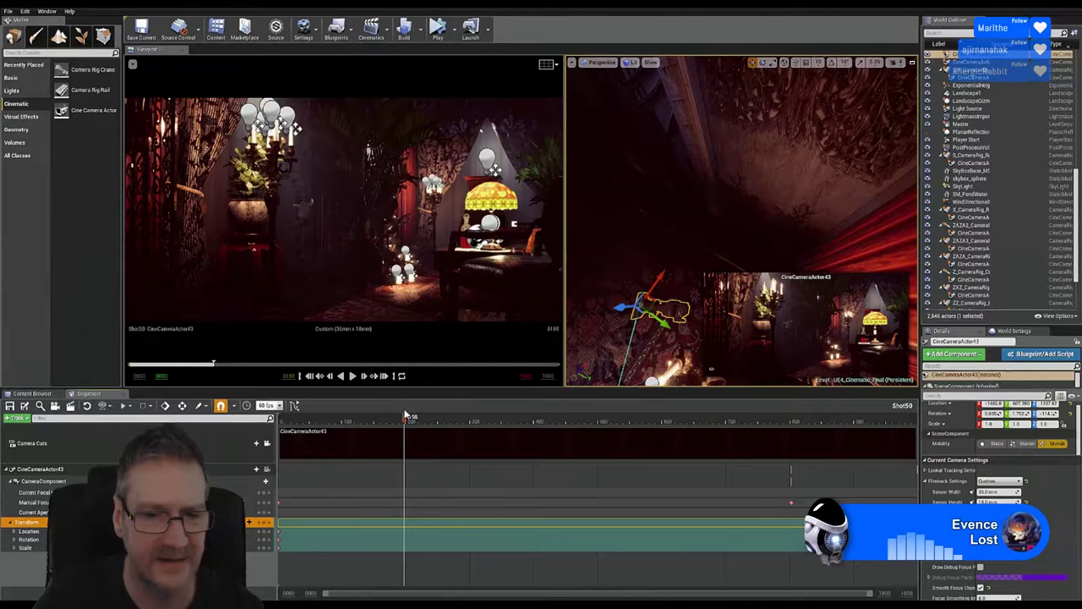
Step: Scrub the Shot50 playhead back and forth, finishing near the opening chandelier-corner frame
left_click_drag(378, 418, 888, 420)
left_click_drag(814, 436, 760, 420)
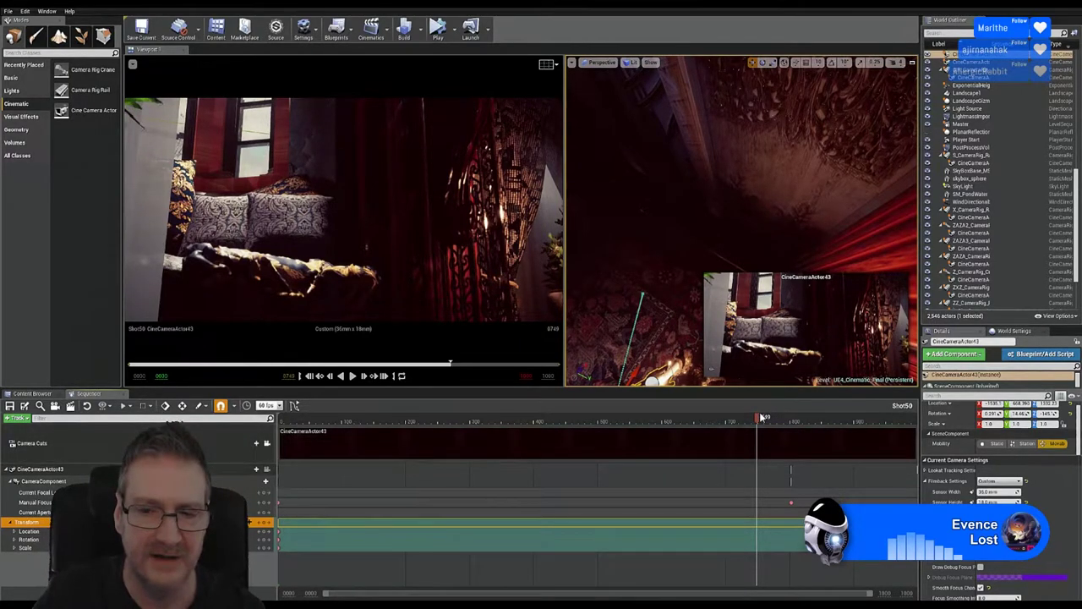
left_click_drag(718, 423, 908, 419)
left_click_drag(726, 424, 279, 421)
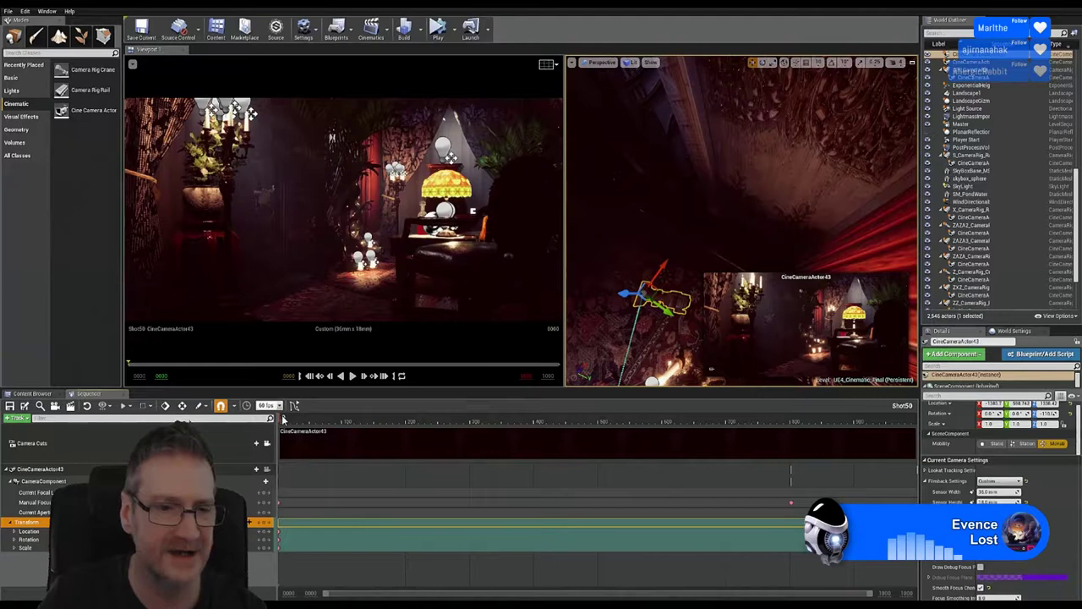
Step: Scrub Shot50 from frame 0 to about 211 to preview the opening, then deselect CineCameraActor43
mouse_move(299, 423)
left_mouse_down()
mouse_move(373, 415)
mouse_move(429, 431)
mouse_move(463, 420)
mouse_move(914, 418)
mouse_move(277, 428)
left_mouse_up()
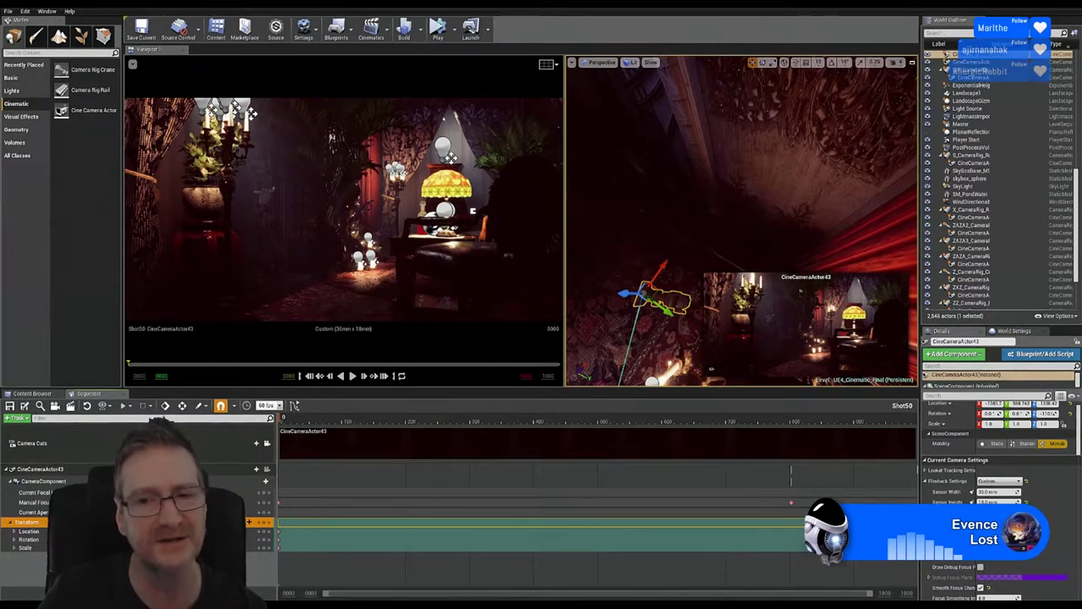
key("Escape")
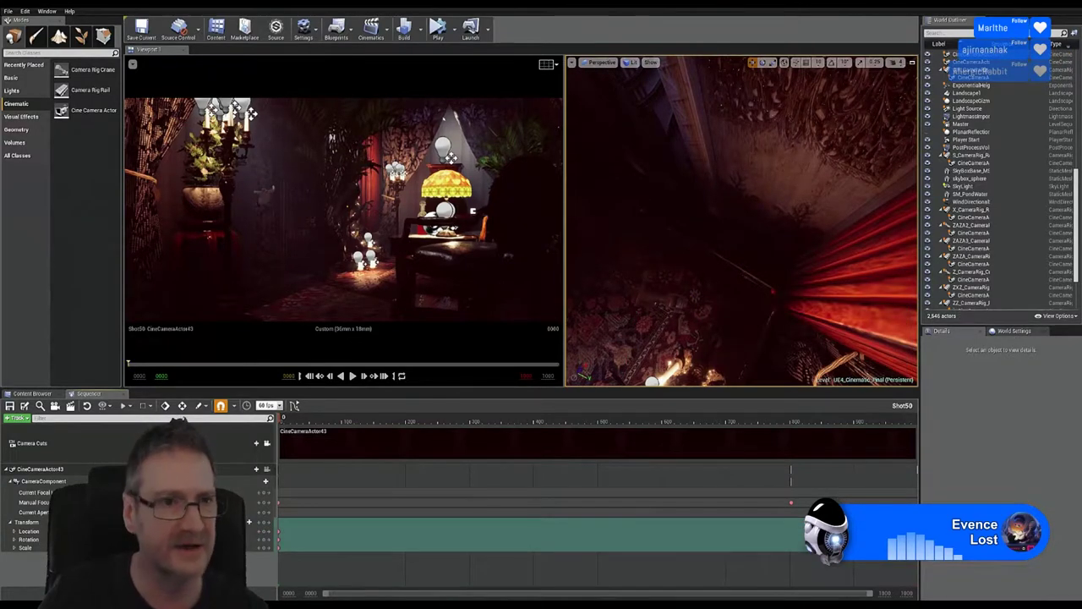
Step: Save the map /Game/UE4_Cinematic_Final with File > Save Current
left_click(7, 11)
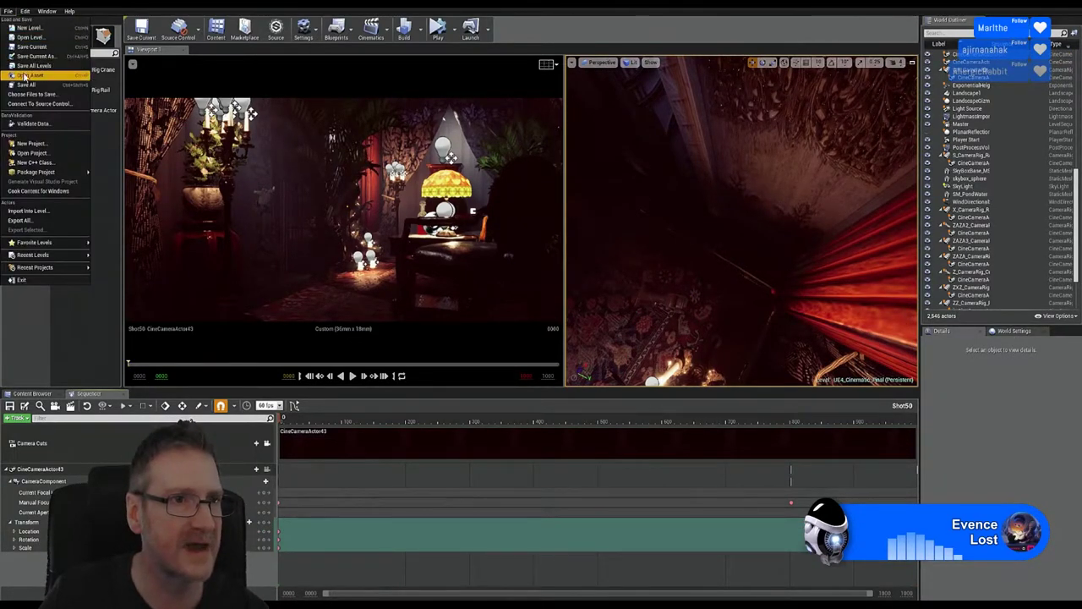
left_click(25, 85)
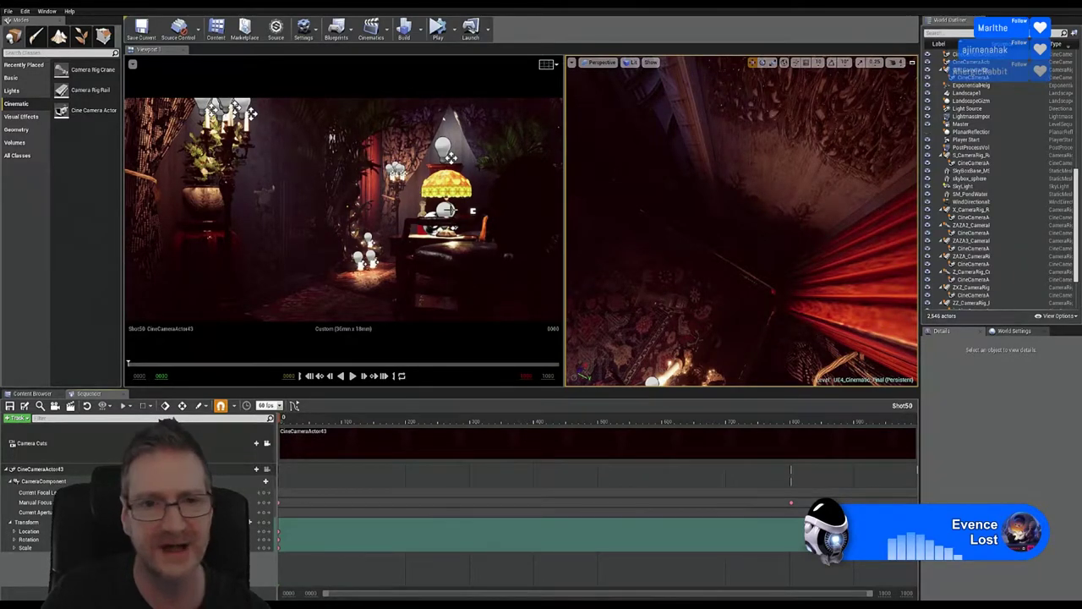
Step: Tilt the editor view up to the ceiling, then swing it across the chandelier room
mouse_move(715, 256)
right_mouse_down()
mouse_move(715, 228)
mouse_move(765, 264)
mouse_move(707, 248)
right_mouse_up()
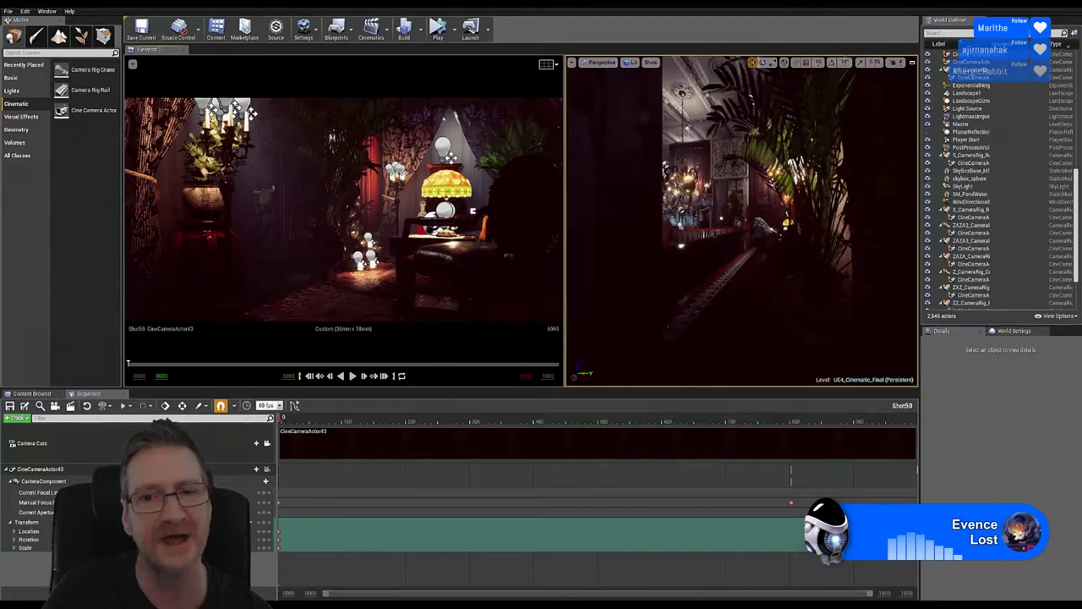
right_click_drag(707, 249, 765, 252)
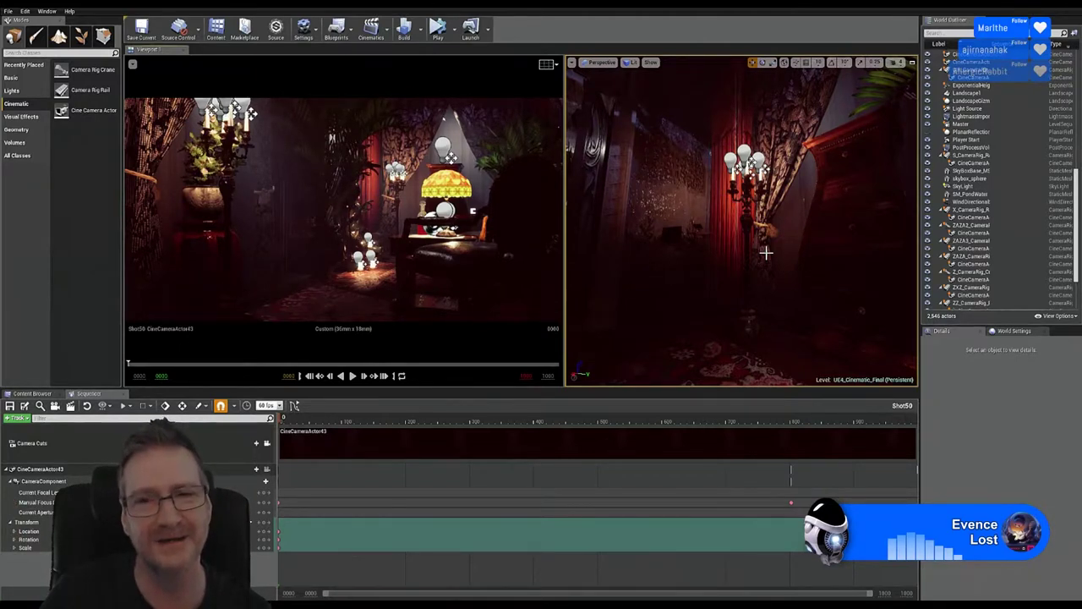
Step: Turn the editor view past the wall sconce toward the red curtain, then move forward-right
mouse_move(740, 220)
right_mouse_down()
mouse_move(787, 212)
mouse_move(719, 213)
right_mouse_up()
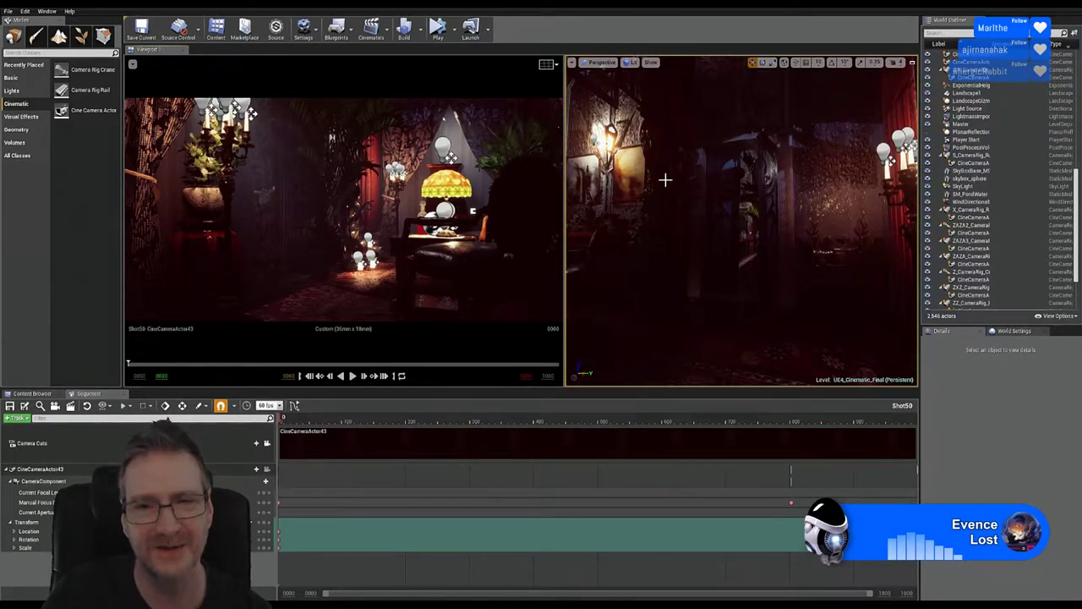
right_click_drag(718, 213, 741, 213)
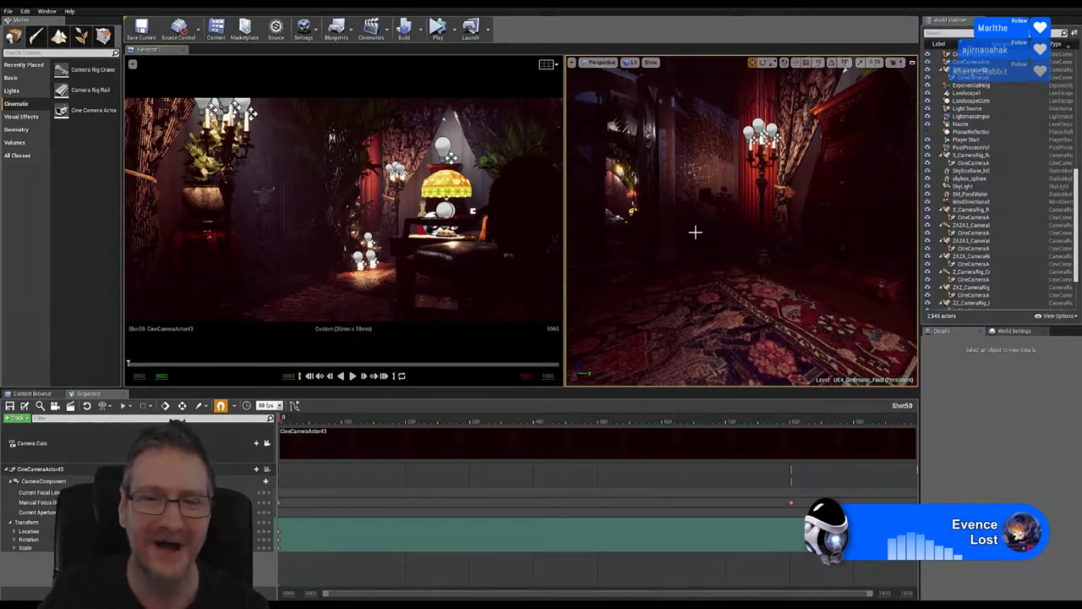
right_click_drag(742, 220, 752, 263)
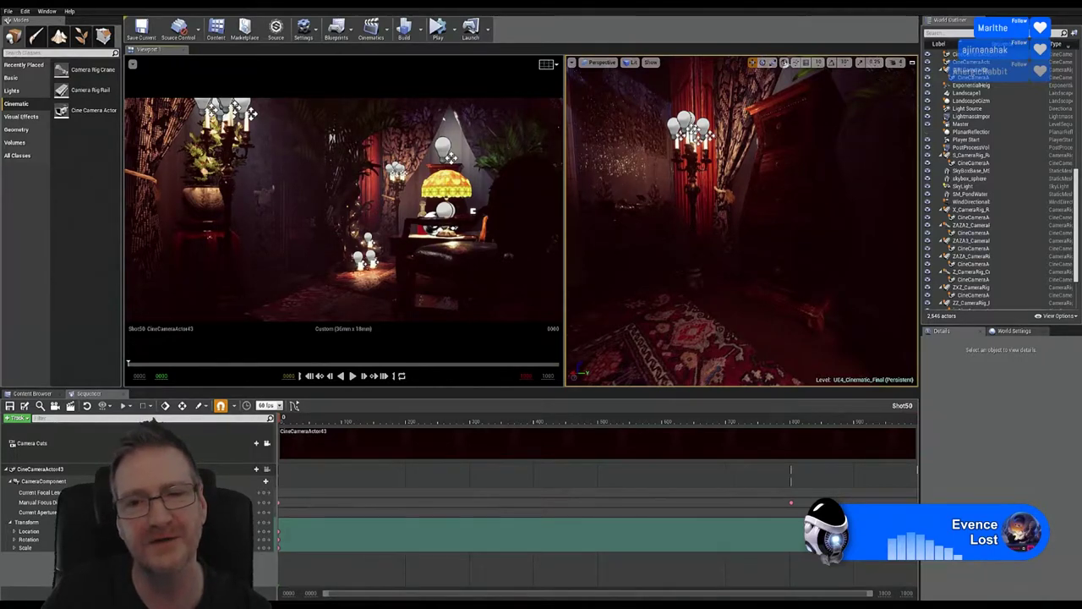
Step: Turn the editor view right onto the wall sconce, potted plant and patterned rug
right_click_drag(727, 220, 688, 254)
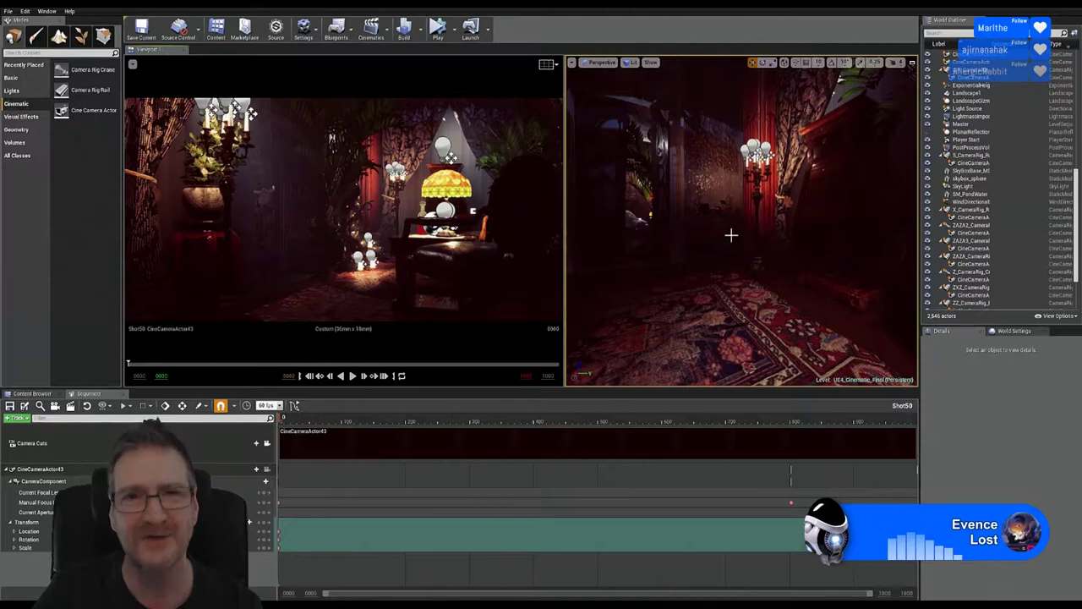
Step: Fly the Perspective view across the room past the candelabra, plant, rug and red curtain
mouse_move(744, 220)
right_mouse_down()
mouse_move(685, 220)
mouse_move(759, 218)
mouse_move(731, 227)
right_mouse_up()
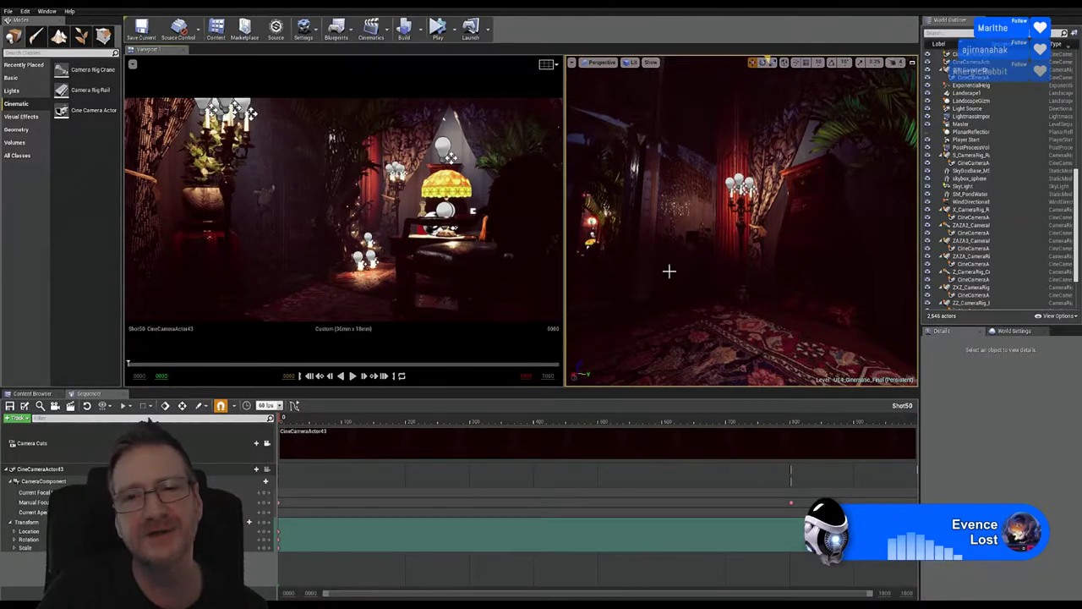
mouse_move(670, 279)
right_mouse_down()
mouse_move(678, 241)
mouse_move(673, 281)
mouse_move(677, 268)
right_mouse_up()
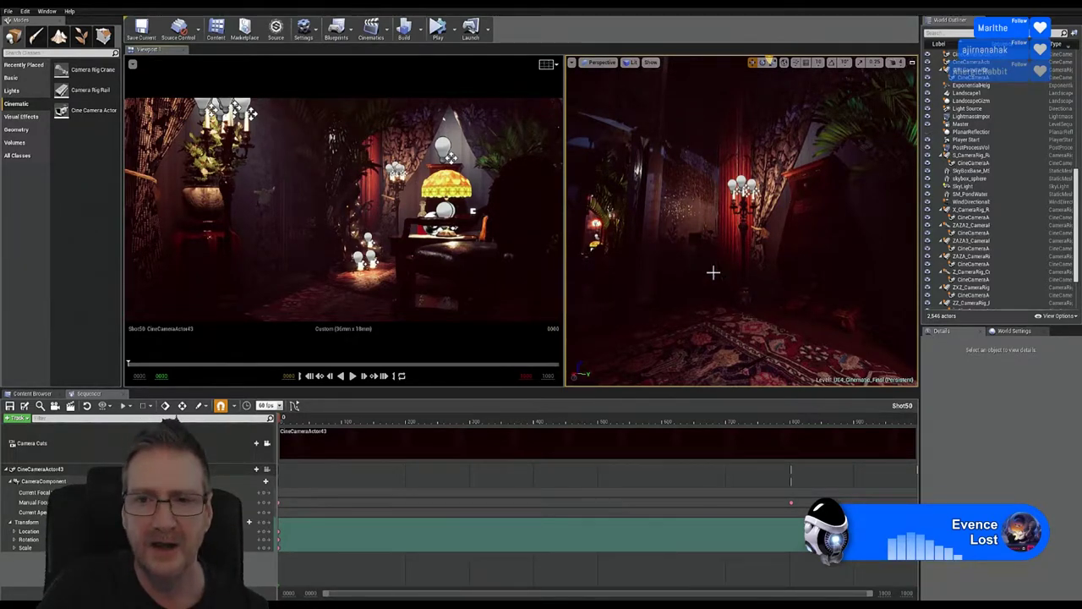
mouse_move(714, 274)
right_mouse_down()
mouse_move(787, 281)
mouse_move(681, 278)
mouse_move(744, 280)
mouse_move(741, 267)
mouse_move(715, 271)
right_mouse_up()
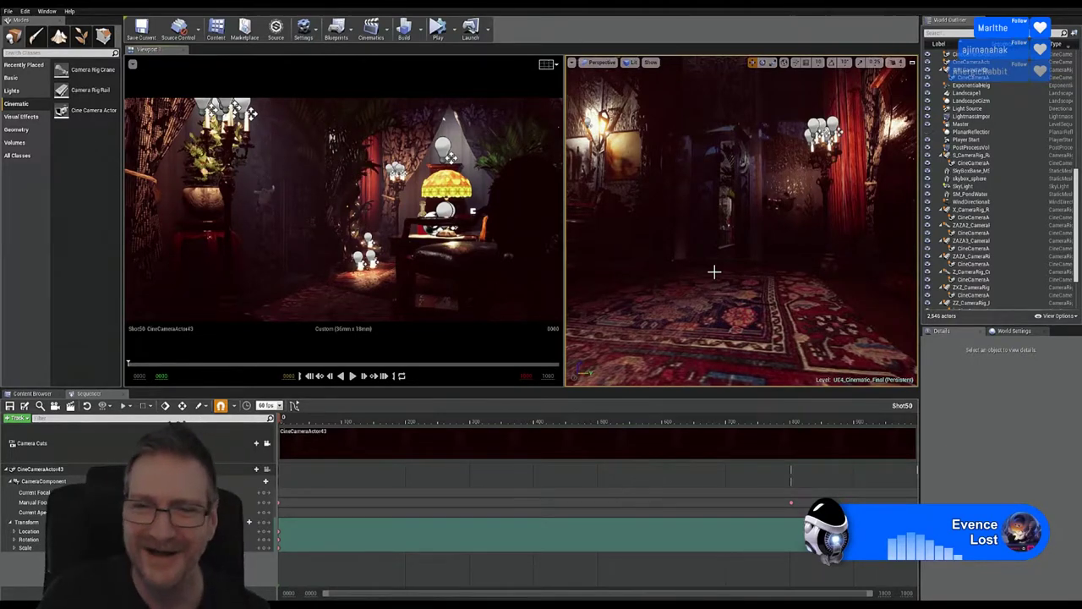
mouse_move(714, 272)
right_mouse_down()
mouse_move(737, 267)
mouse_move(723, 269)
right_mouse_up()
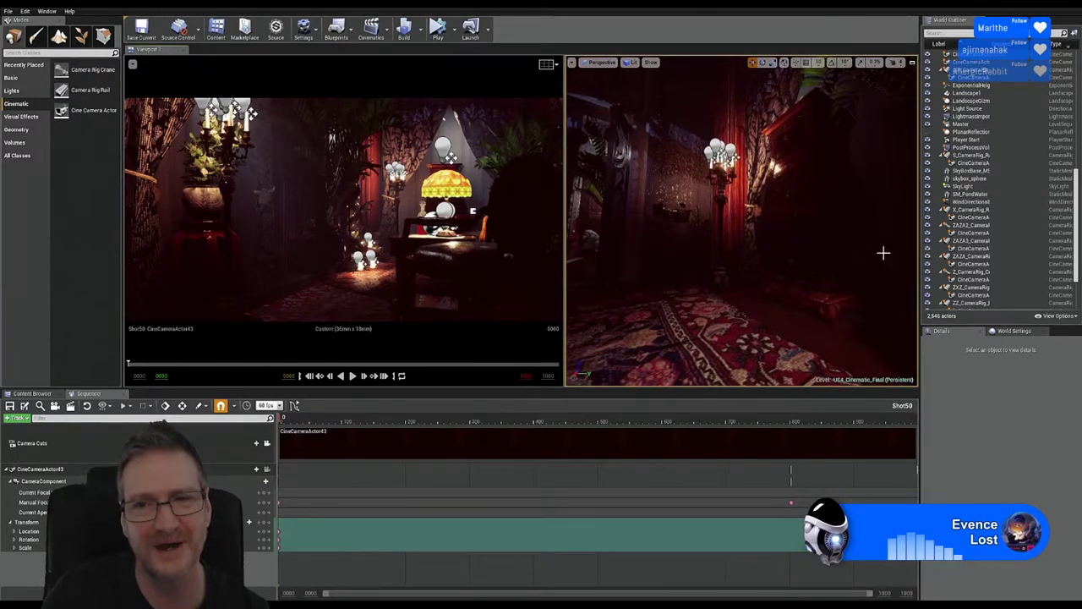
right_click_drag(723, 268, 649, 268)
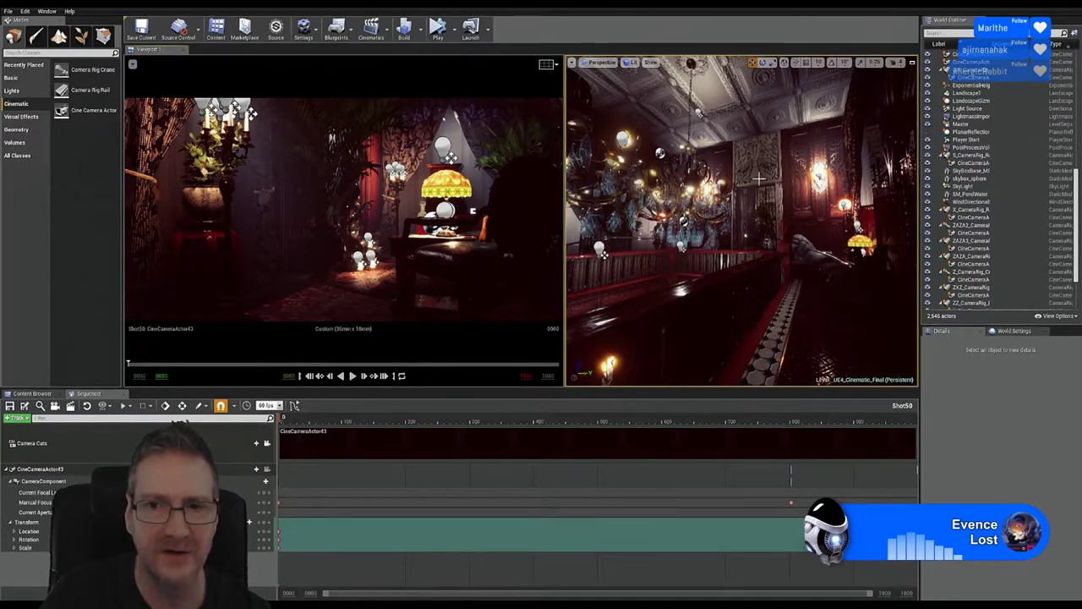
right_click_drag(783, 285, 772, 273)
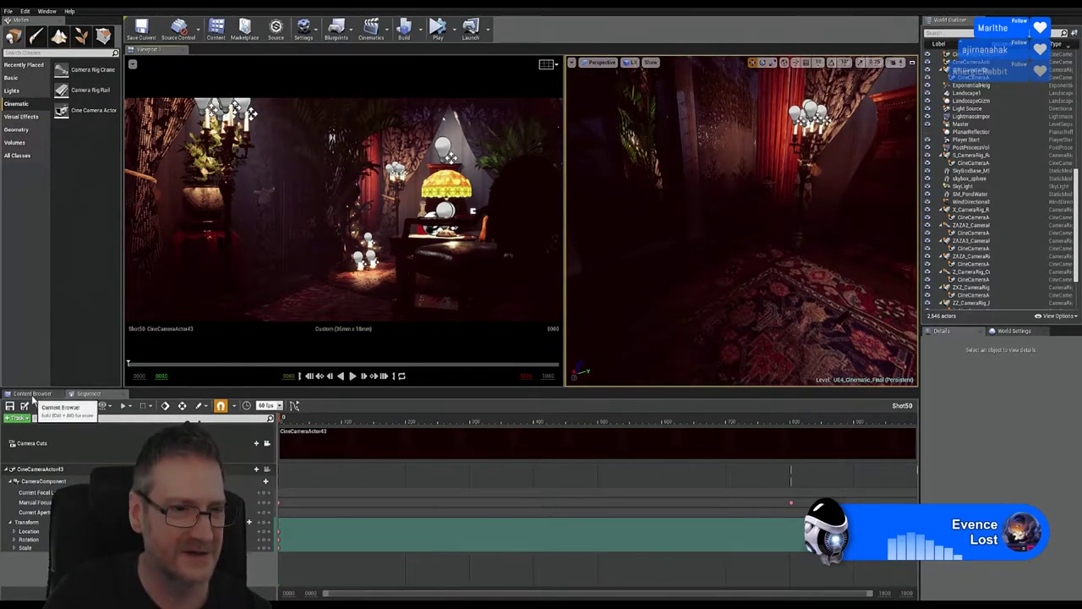
Step: Show the Cinematics folder's shot assets in the Content Browser
left_click(32, 394)
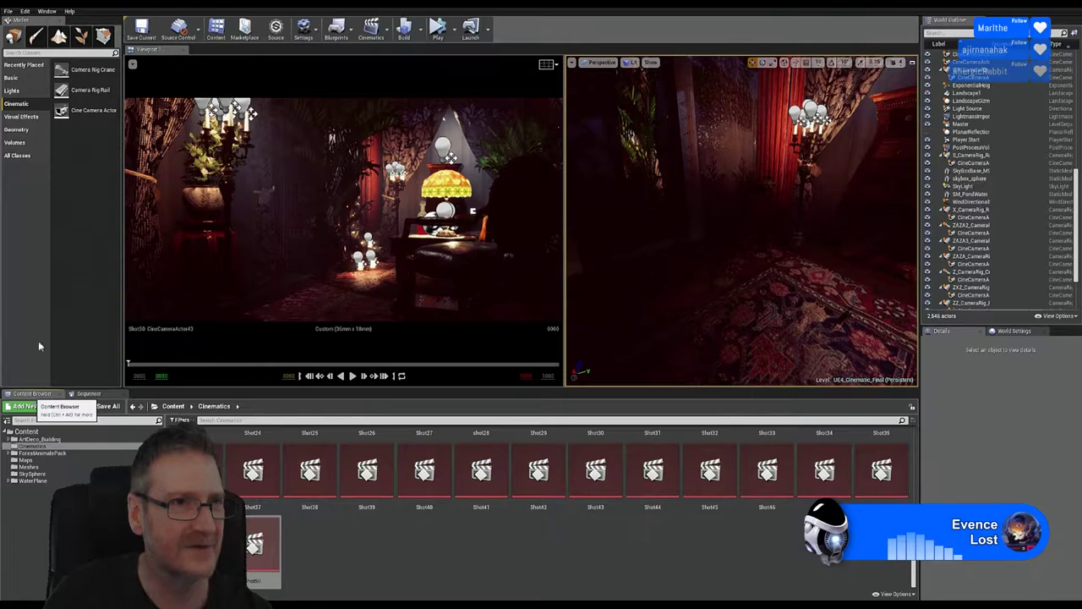
left_click(8, 11)
left_click(36, 92)
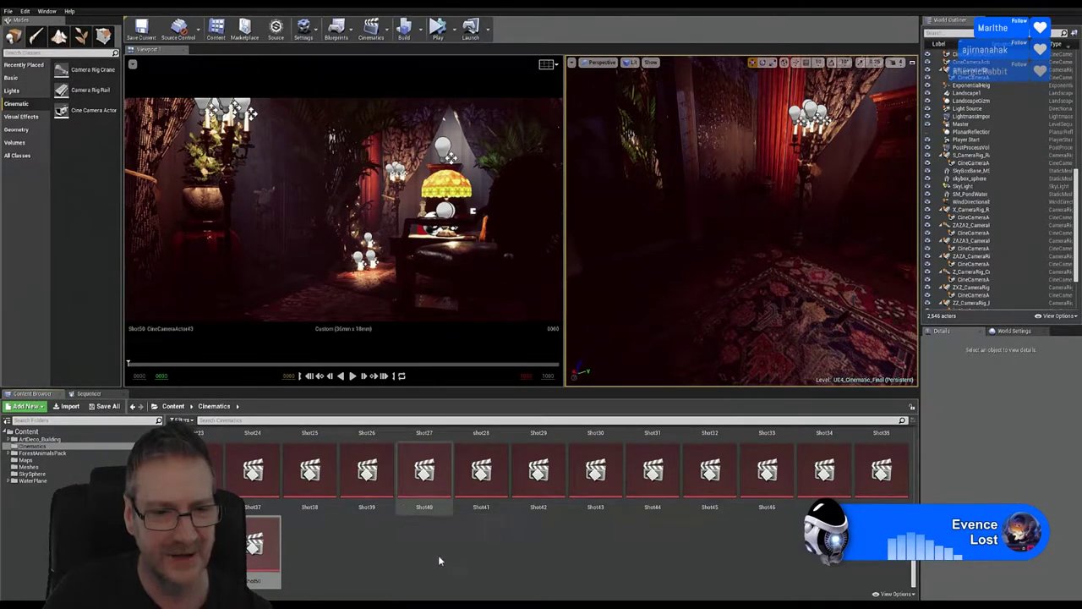
scroll(440, 550, "up", 1)
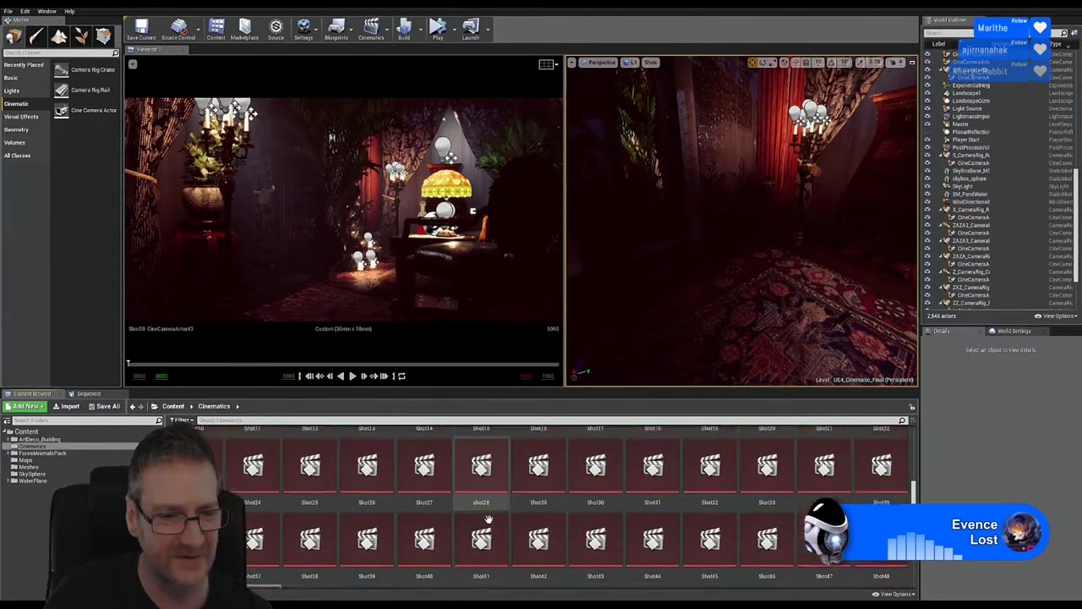
scroll(490, 524, "down", 1)
scroll(477, 524, "up", 4)
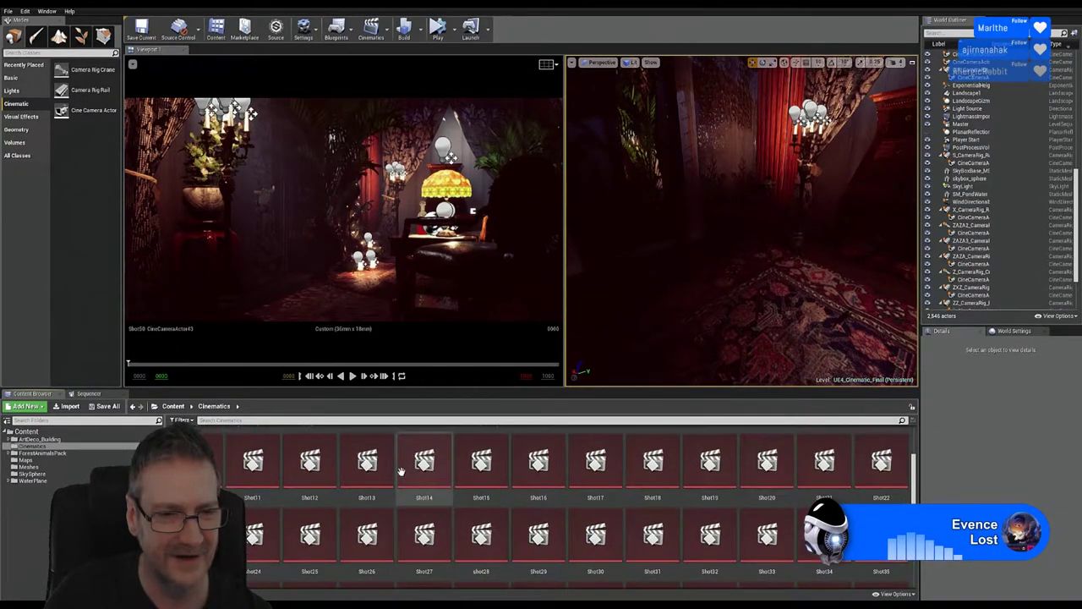
Step: Duplicate Empty_Shot as Shot51 and open Shot51 in Sequencer
right_click(313, 454)
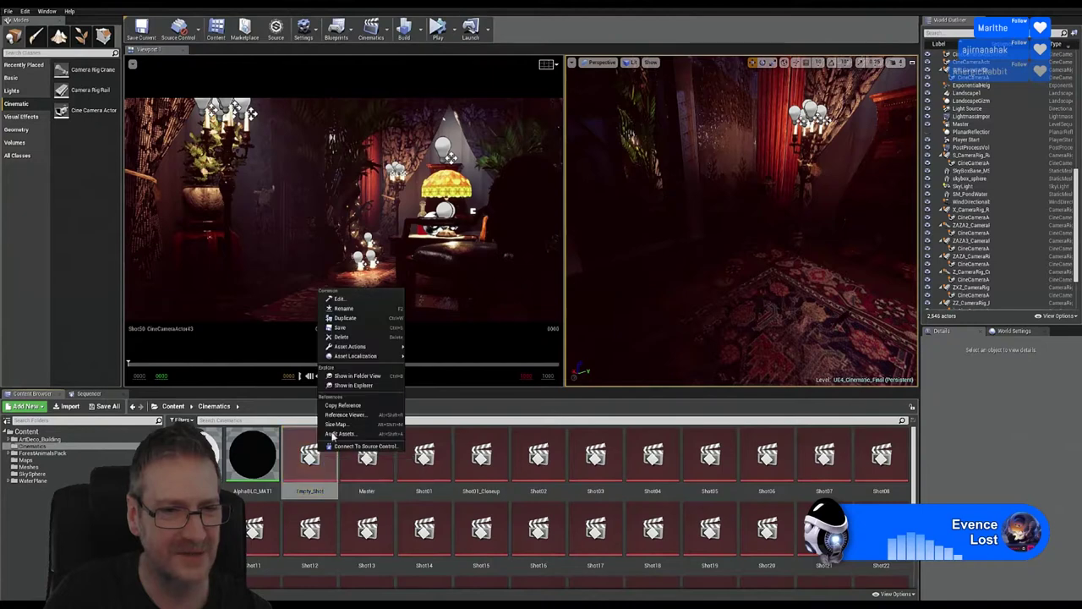
left_click(347, 317)
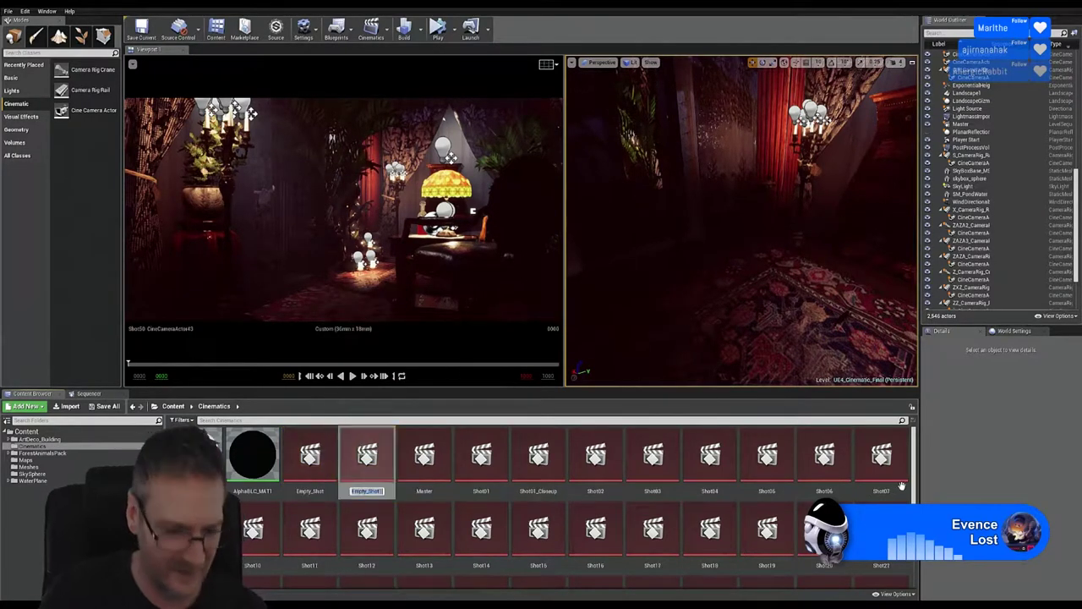
type("S")
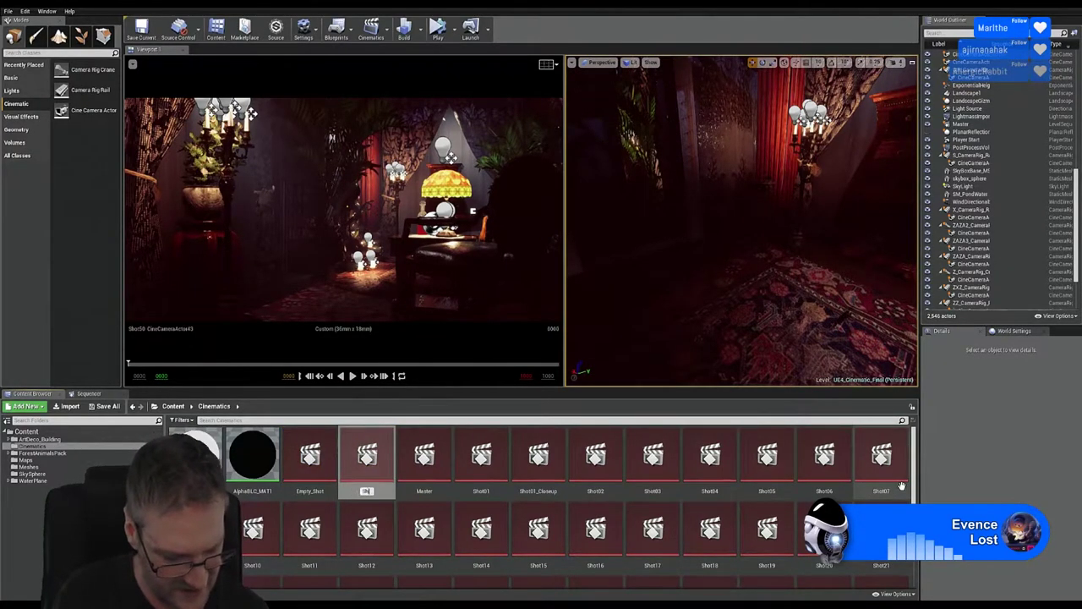
type("heot51")
key("Return")
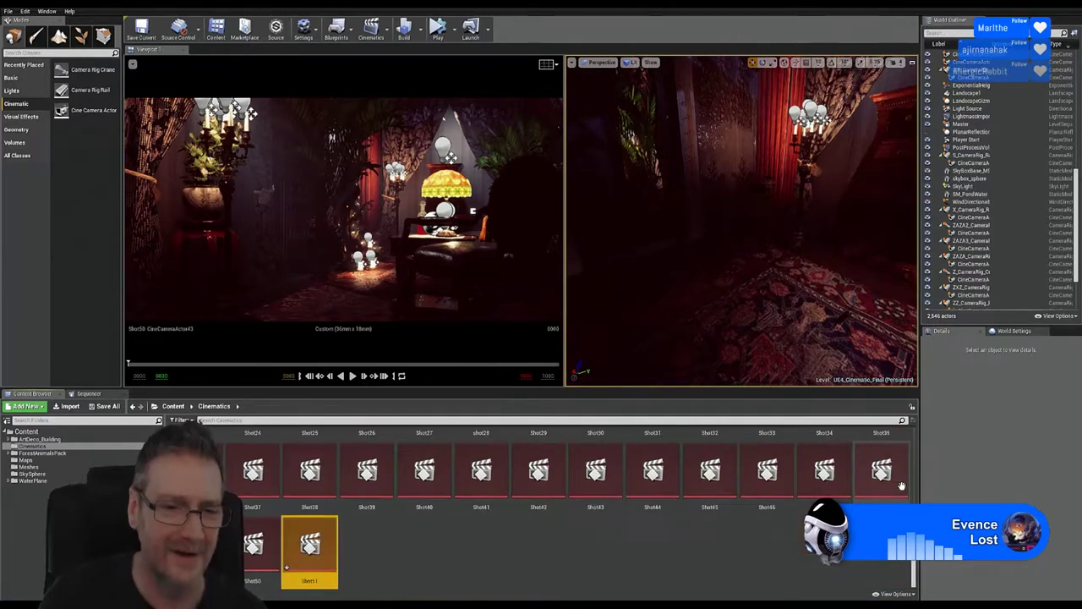
double_click(309, 545)
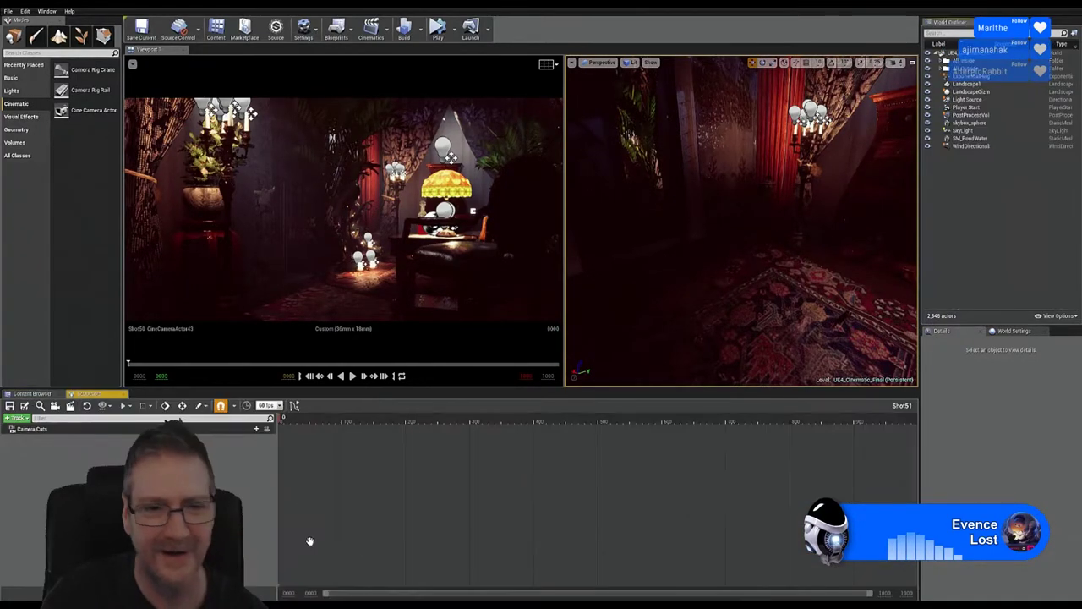
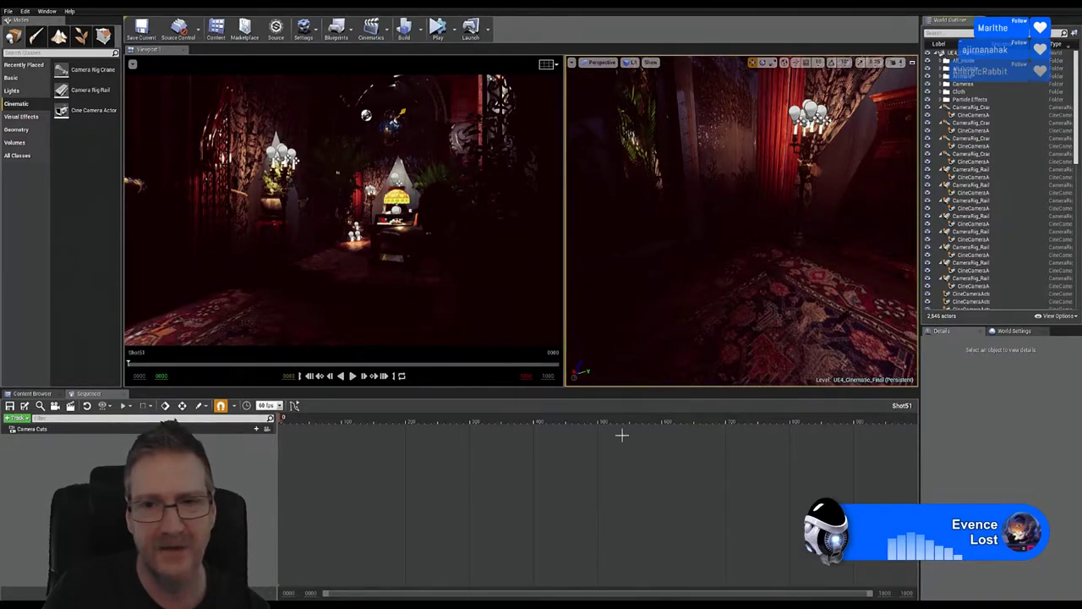
Step: Drop a Camera Rig Rail from the Cinematic list onto the carpet as CameraRig_Rail11
right_click_drag(677, 247, 655, 283)
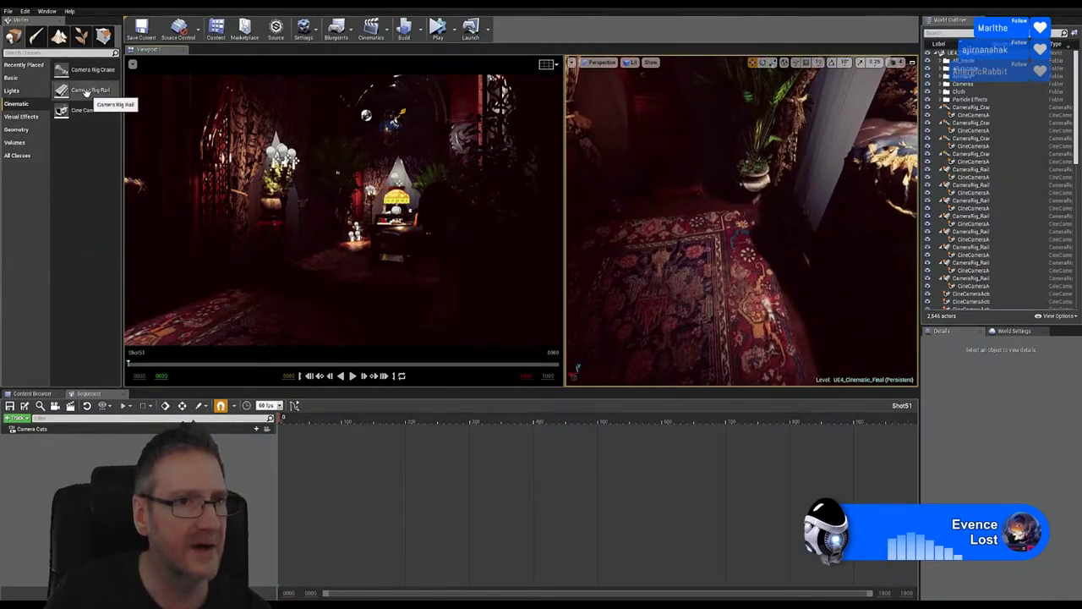
right_click_drag(795, 297, 798, 300)
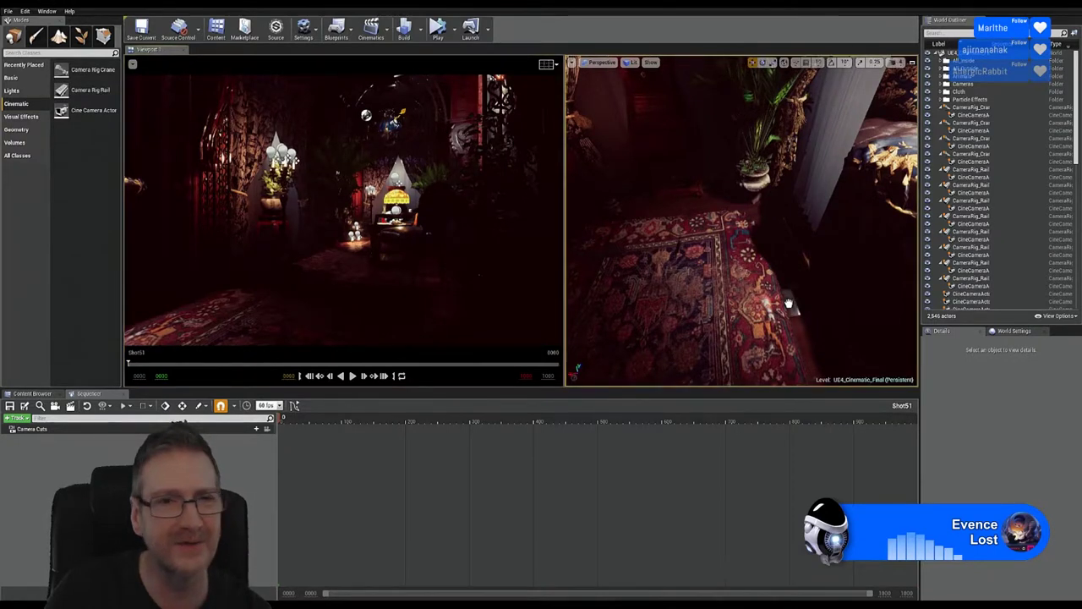
left_click_drag(780, 303, 776, 306)
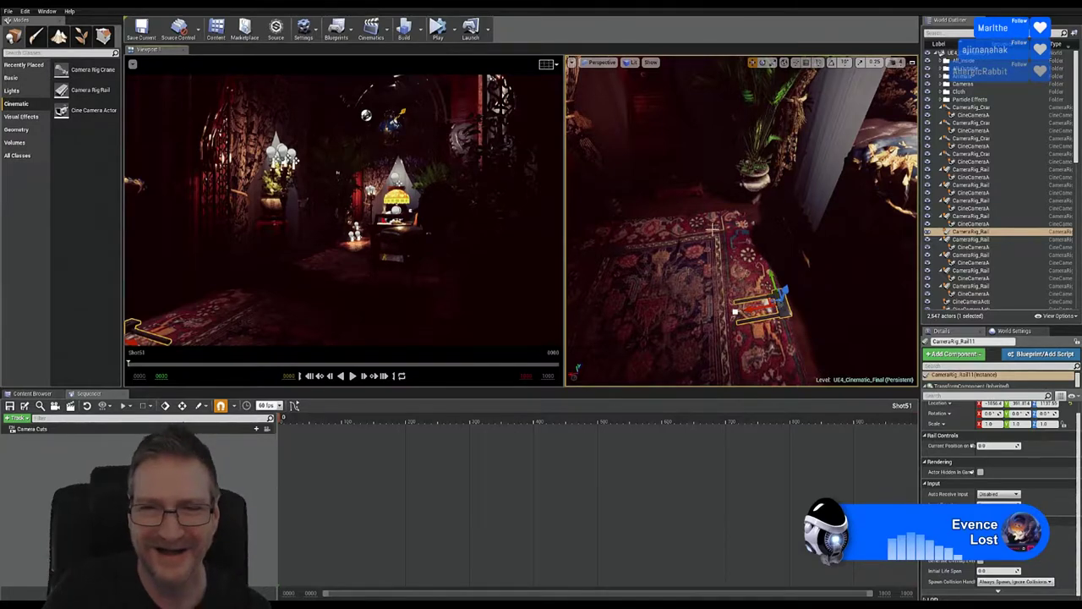
Step: Drag the rail's end spline point across the room toward the staircase railing
right_click_drag(736, 220, 775, 209)
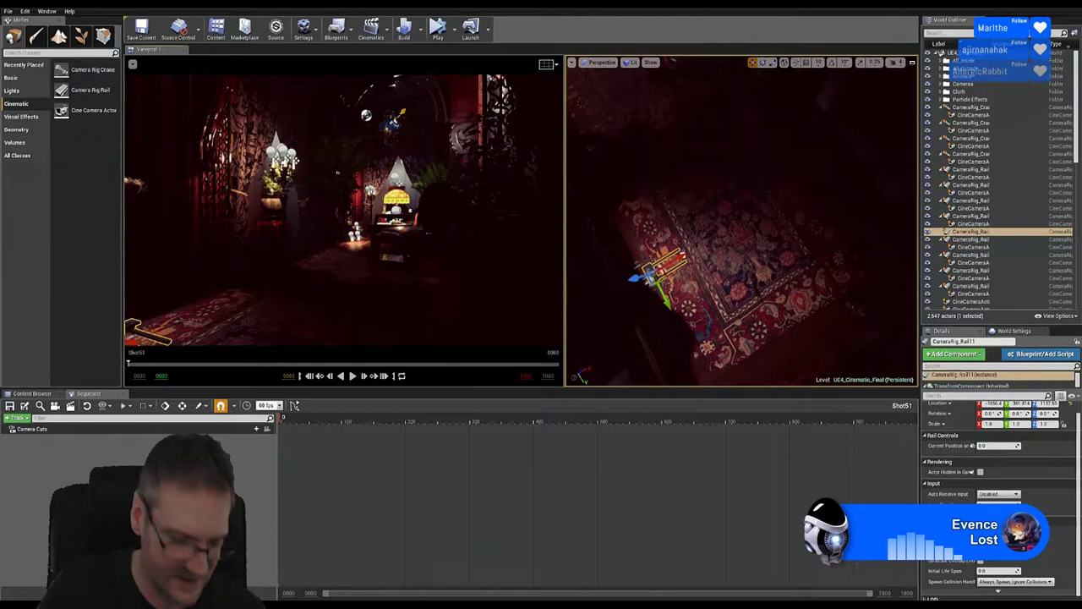
left_click(683, 257)
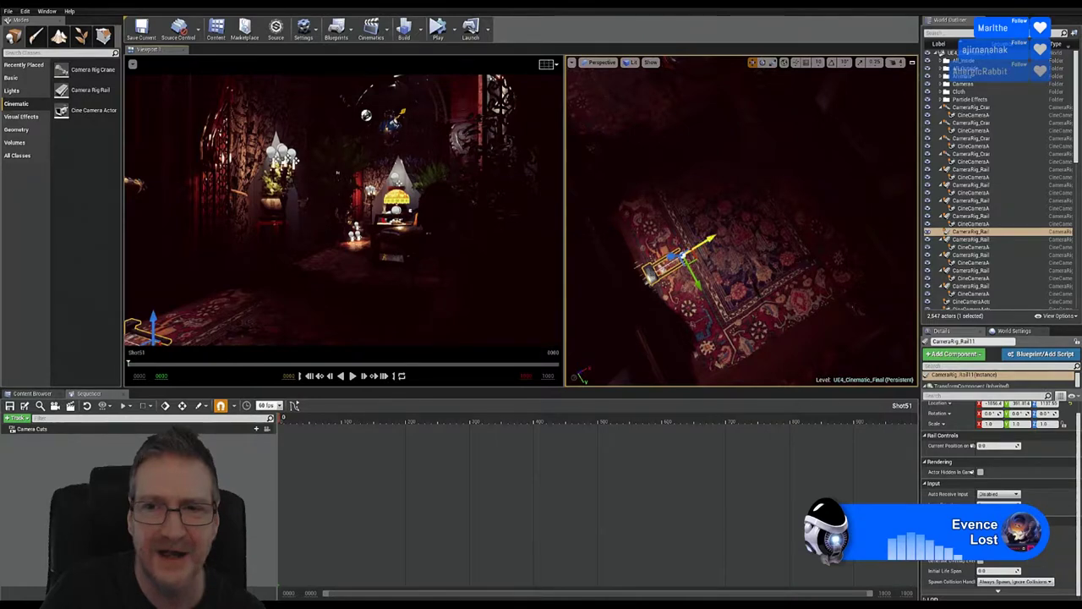
left_click_drag(702, 244, 875, 167)
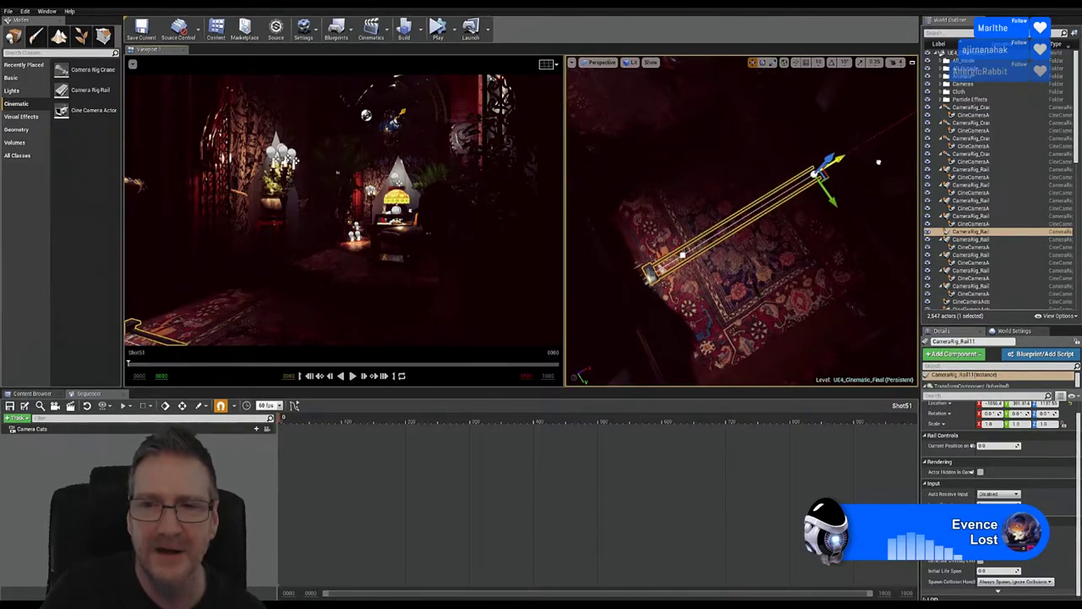
right_click_drag(841, 246, 820, 230)
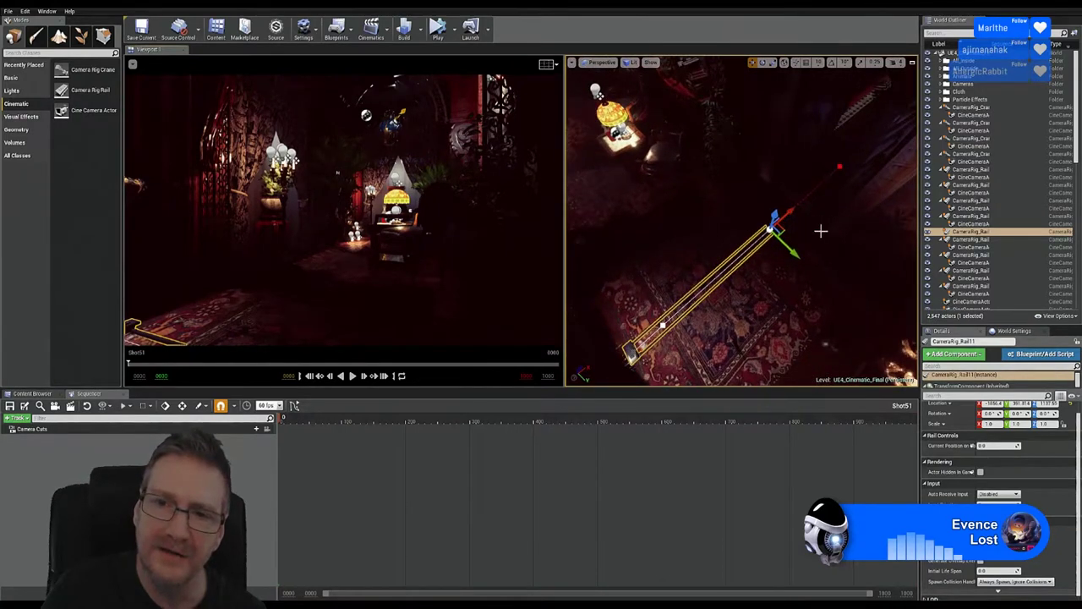
left_click_drag(786, 216, 913, 100)
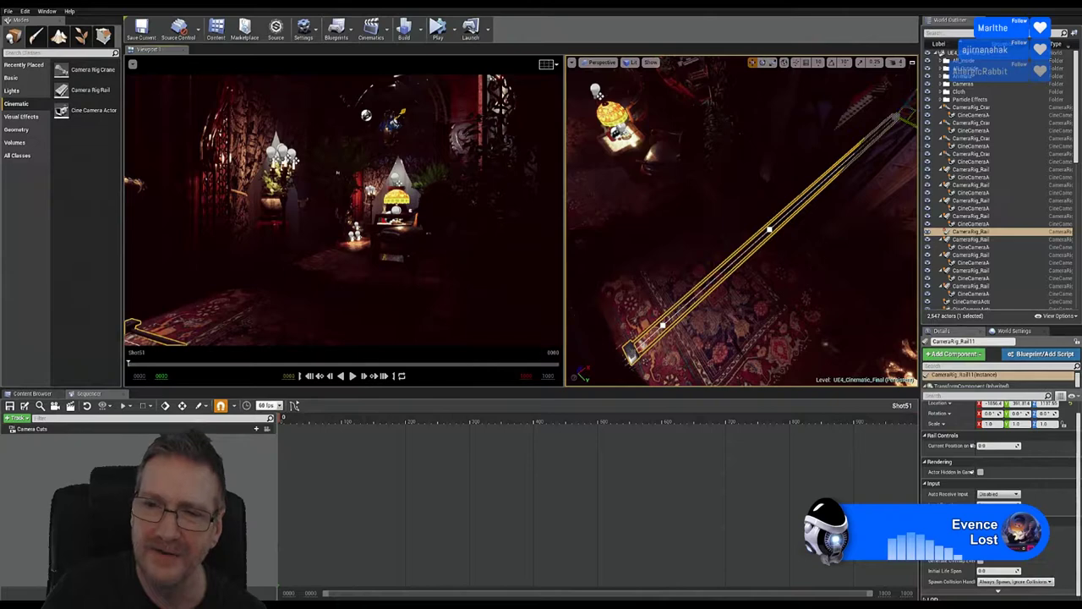
right_click_drag(814, 263, 751, 218)
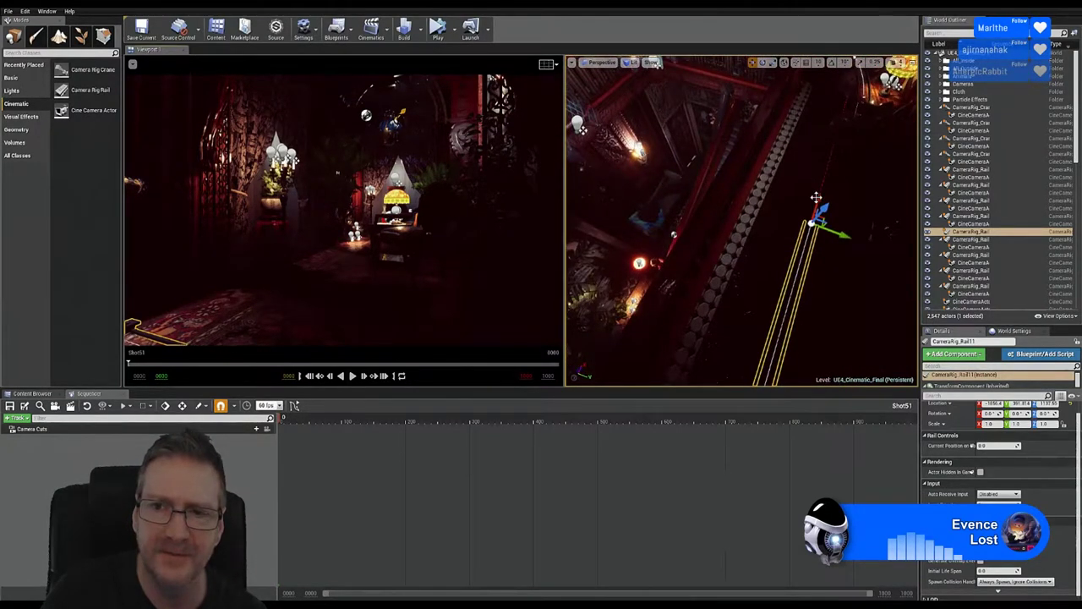
left_click_drag(814, 208, 847, 144)
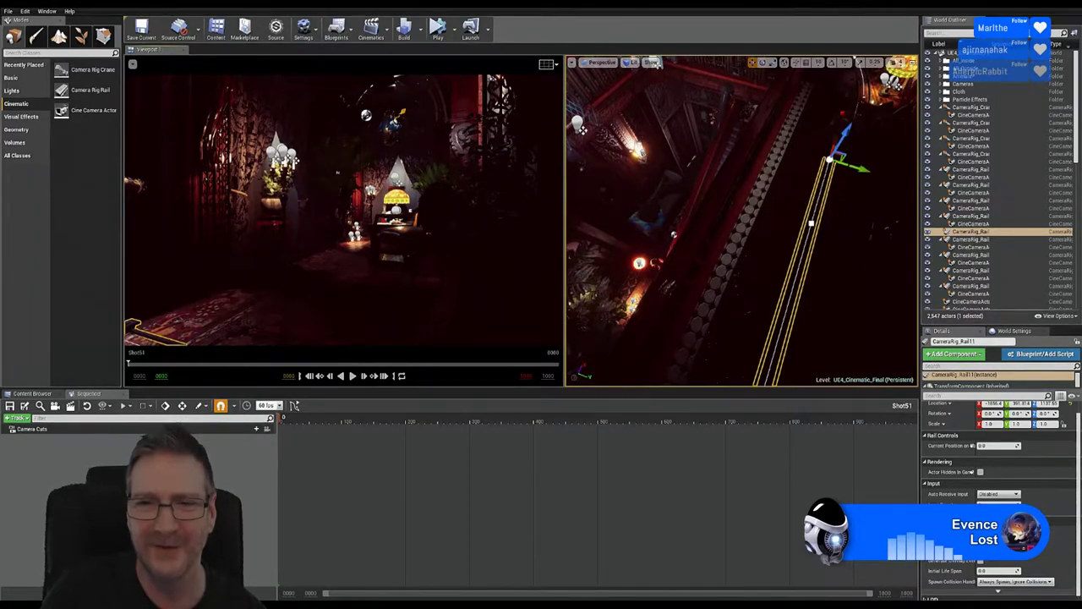
right_click_drag(740, 254, 699, 249)
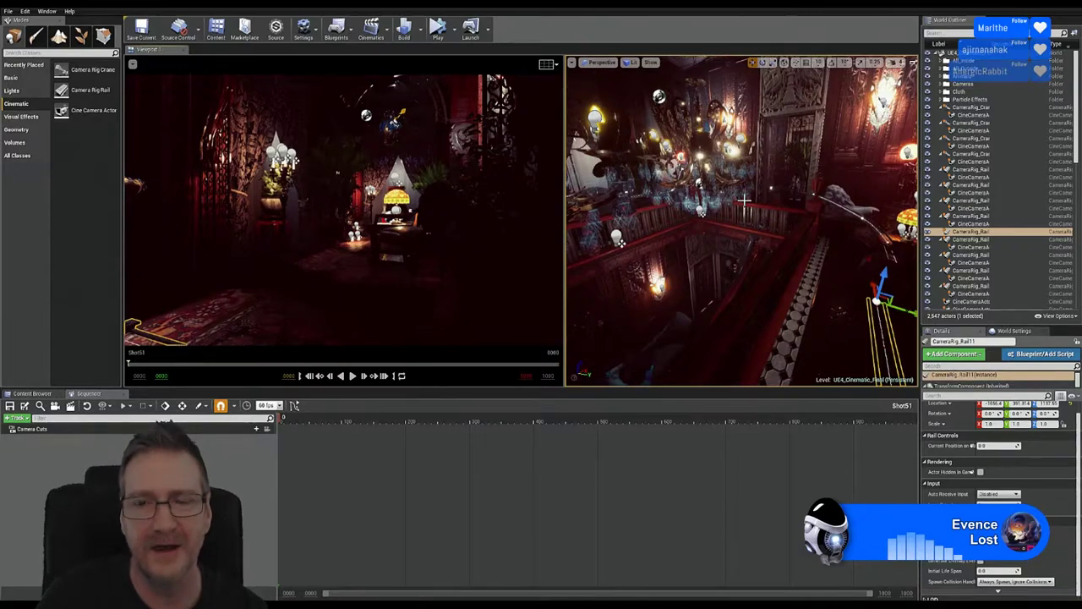
right_click_drag(745, 220, 831, 189)
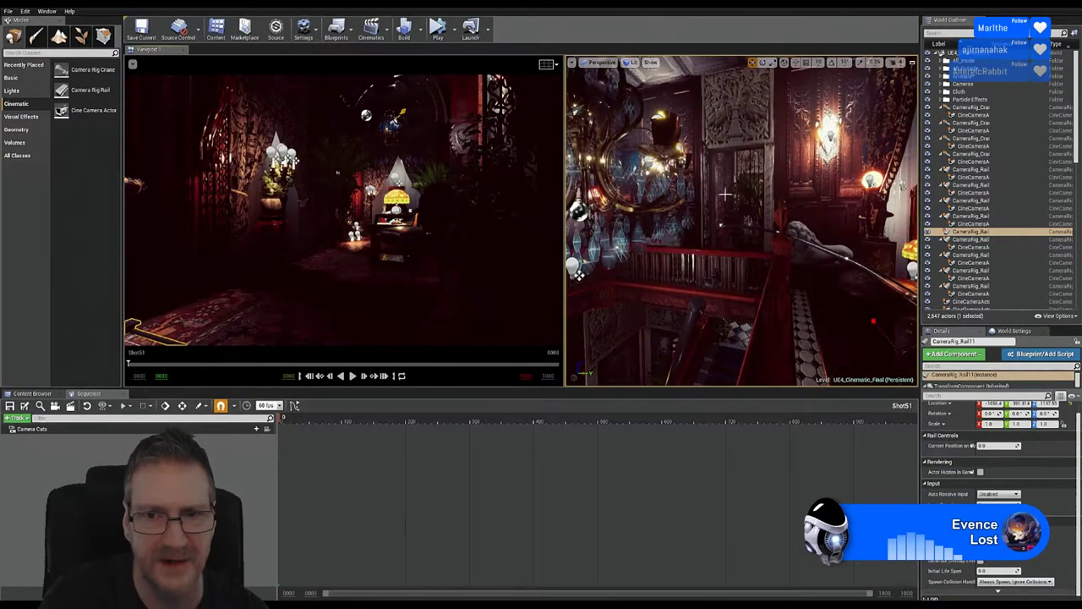
right_click_drag(724, 202, 769, 204)
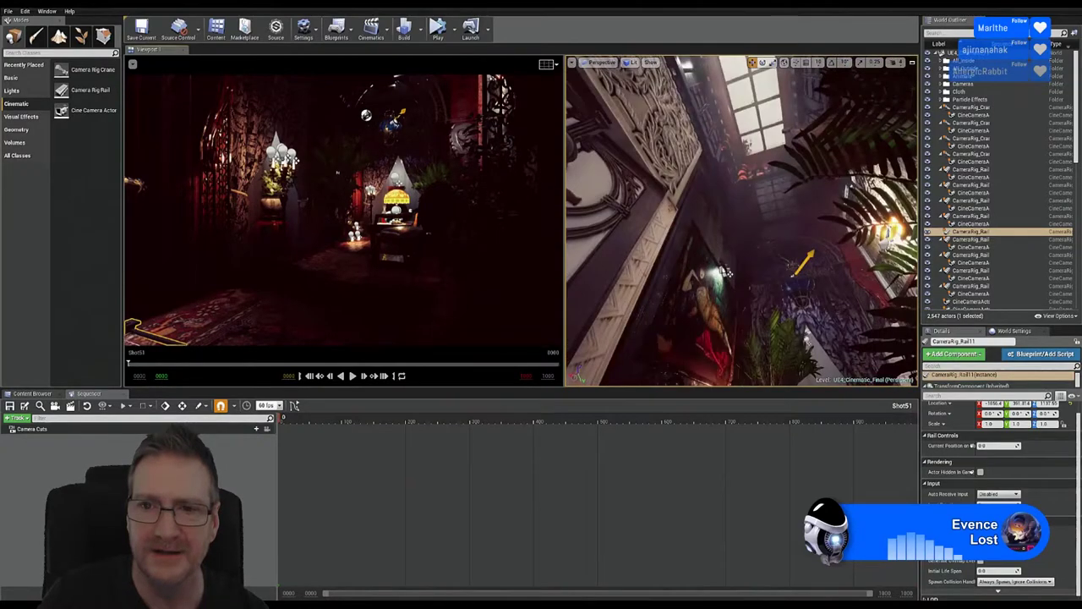
right_click_drag(769, 205, 770, 221)
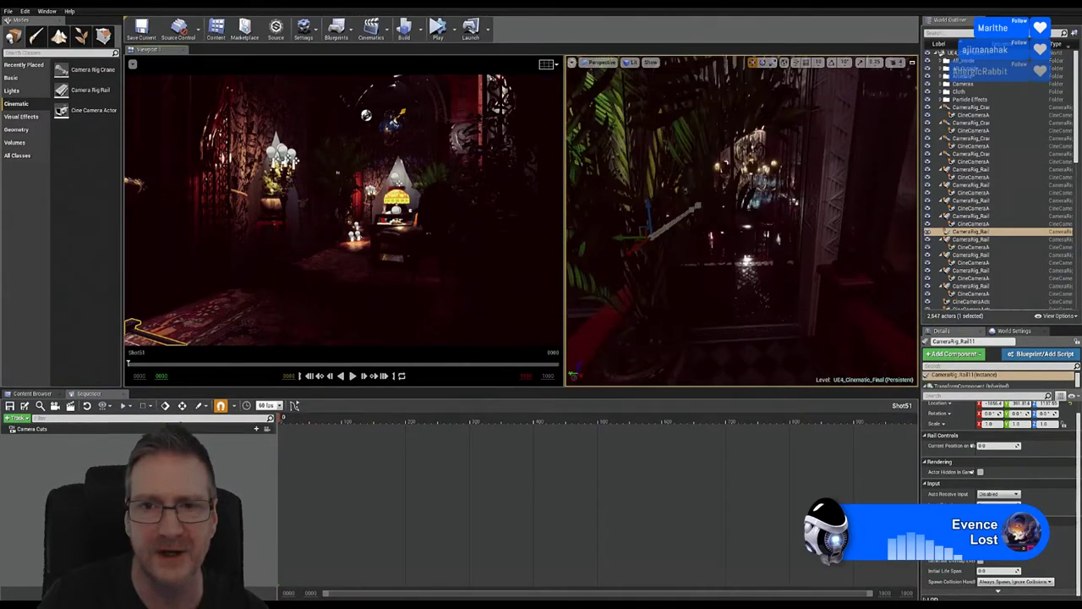
right_click_drag(769, 222, 728, 229)
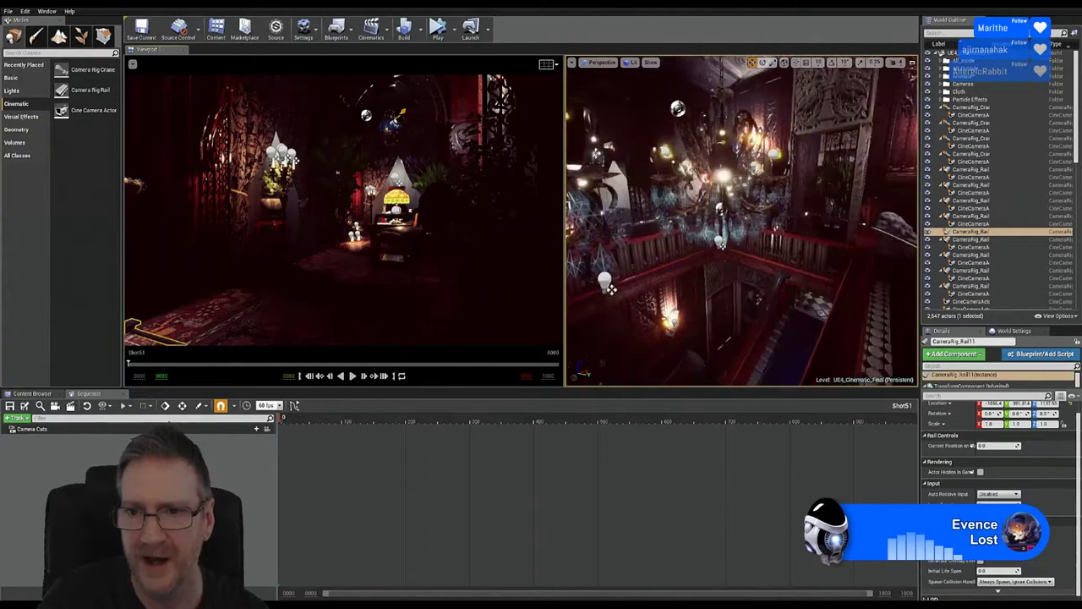
Step: Raise the rail's far end point with the Z arrow up beside the staircase
right_click_drag(727, 229, 711, 225)
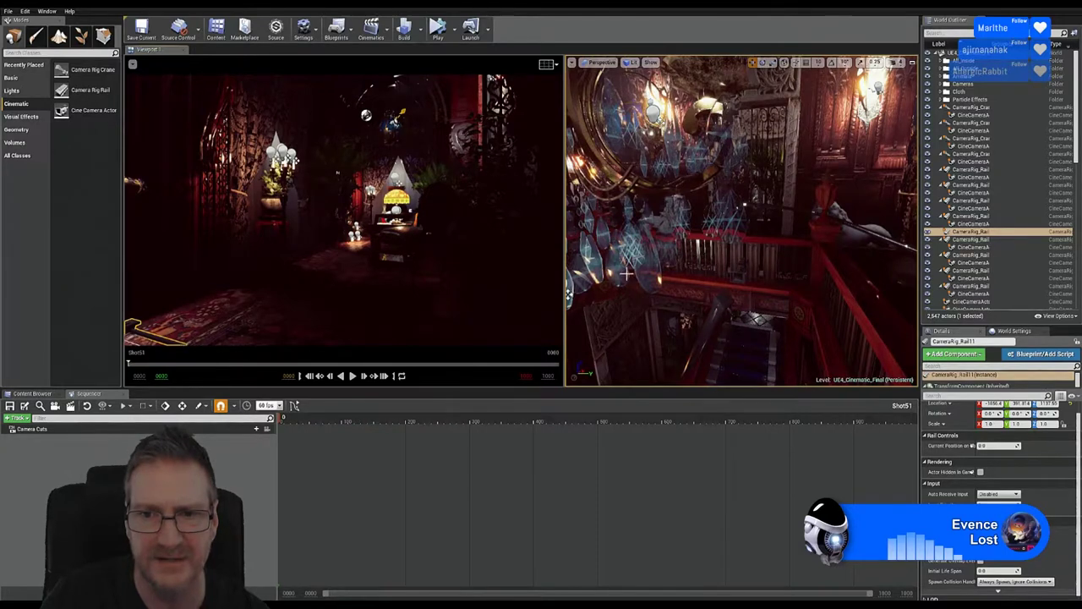
right_click_drag(780, 268, 703, 271)
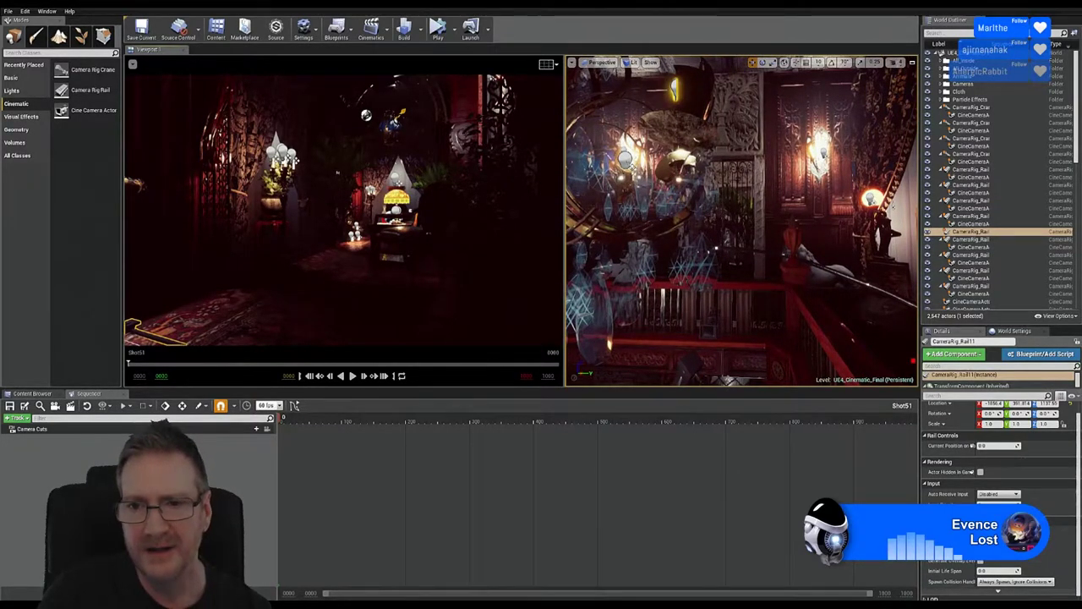
right_click_drag(795, 265, 702, 270)
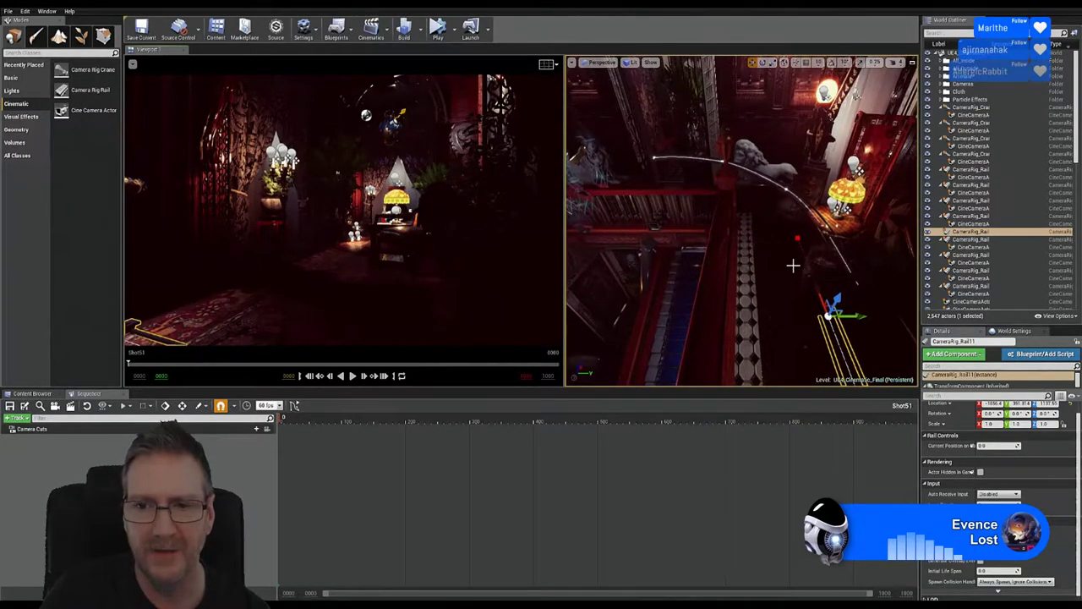
left_click_drag(838, 298, 578, 188)
right_click_drag(744, 220, 593, 208)
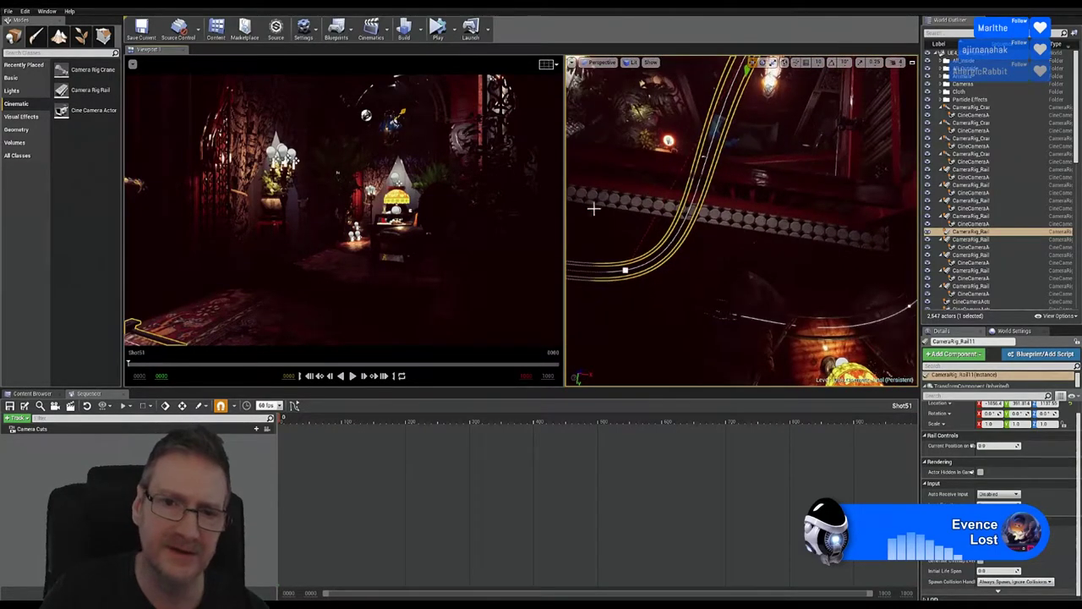
Step: Move the rail's end point so the track bends along the staircase railing
left_click(625, 271)
left_click_drag(607, 273, 665, 81)
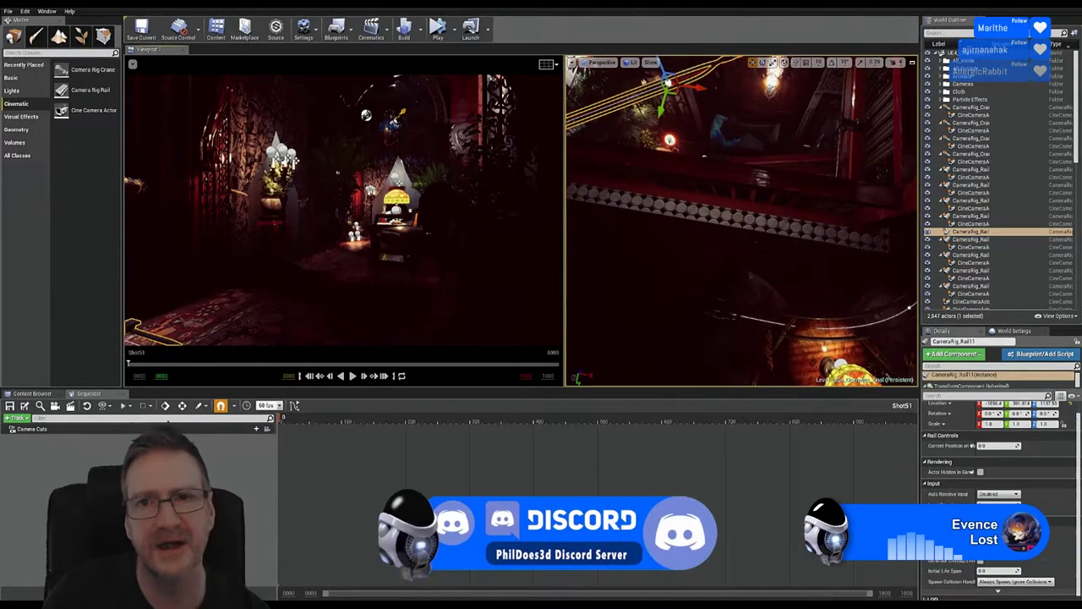
right_click_drag(719, 93, 692, 208)
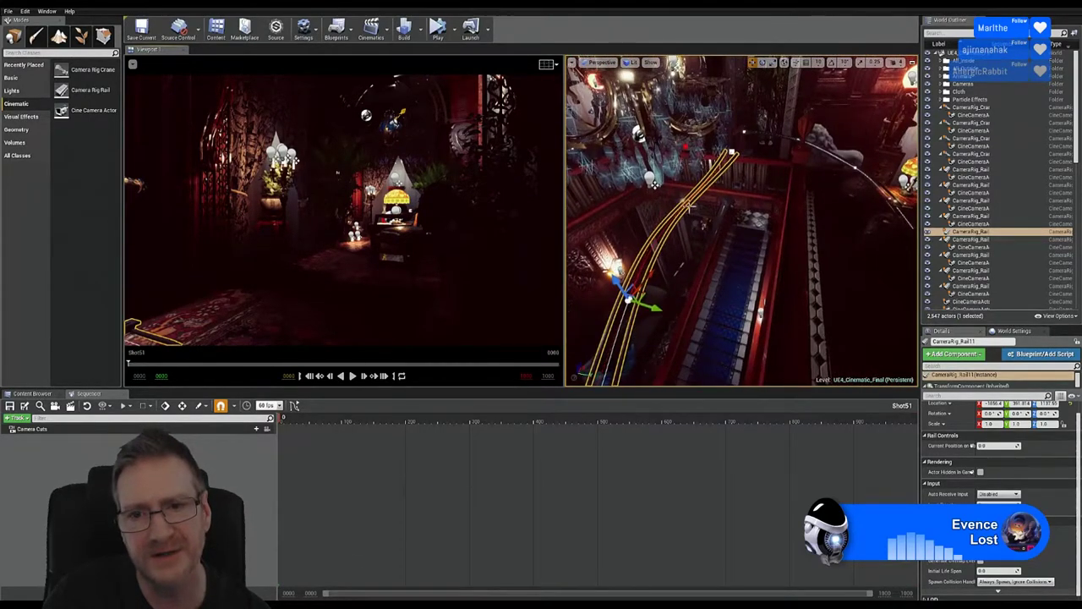
left_click_drag(650, 307, 732, 339)
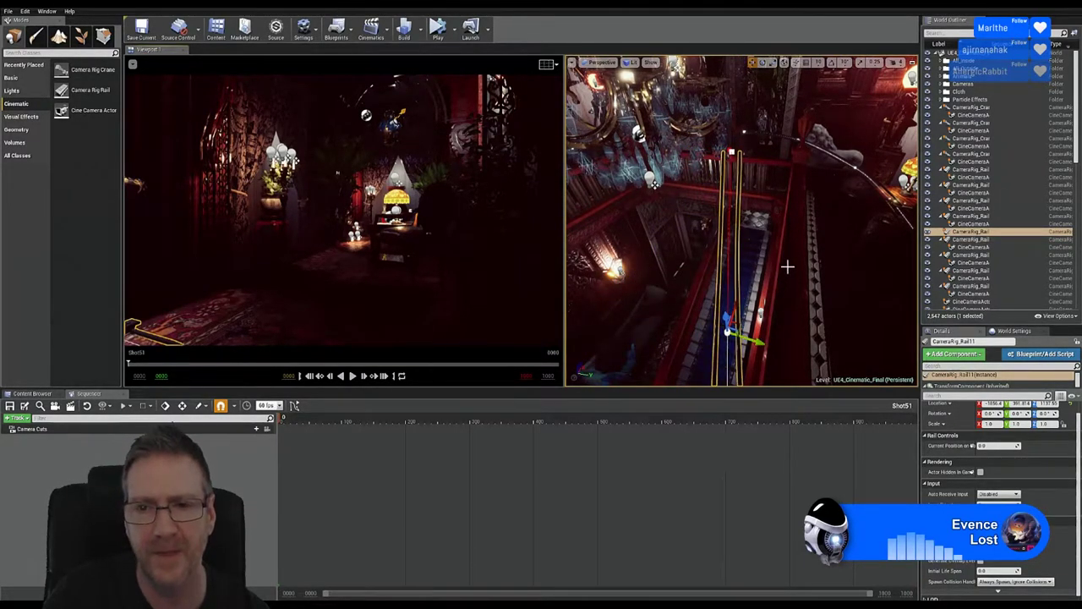
right_click_drag(732, 338, 773, 316)
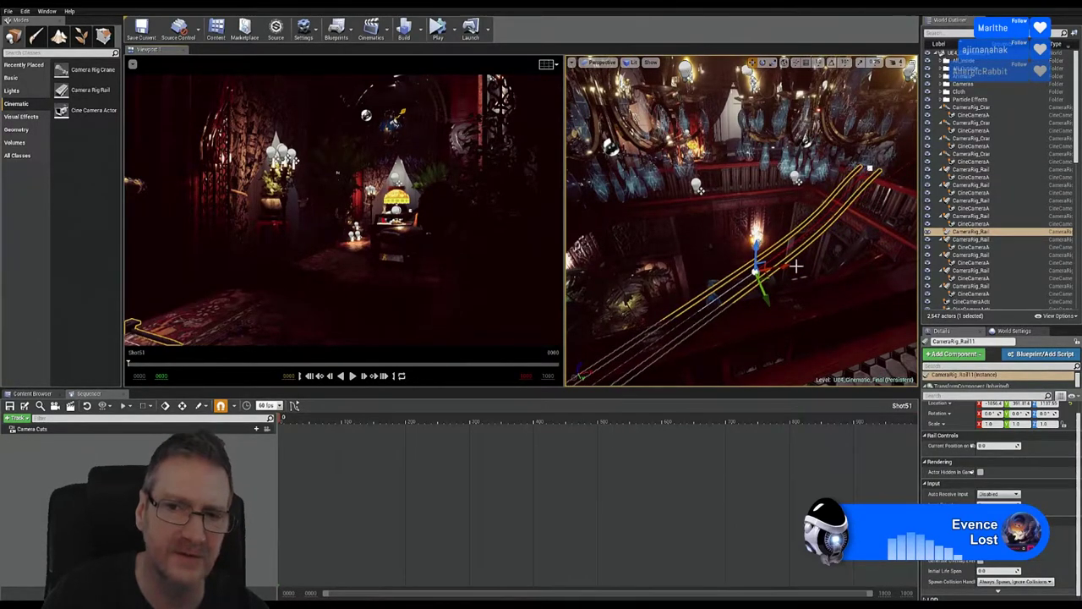
right_click_drag(869, 167, 888, 341)
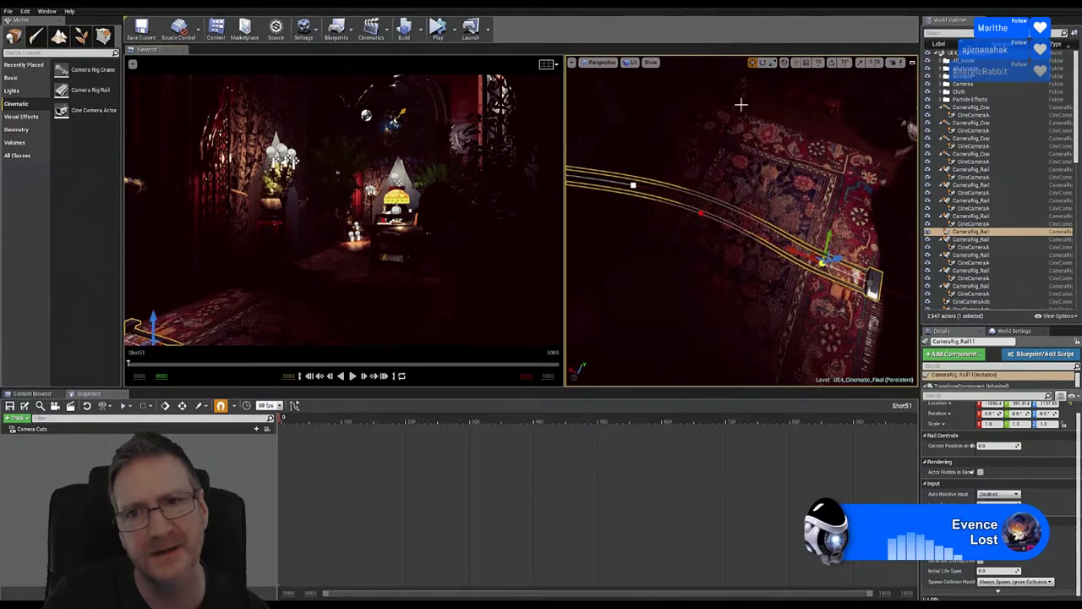
Step: Rotate CameraRig_Rail11 at its mount, then return to translate mode
left_click(762, 61)
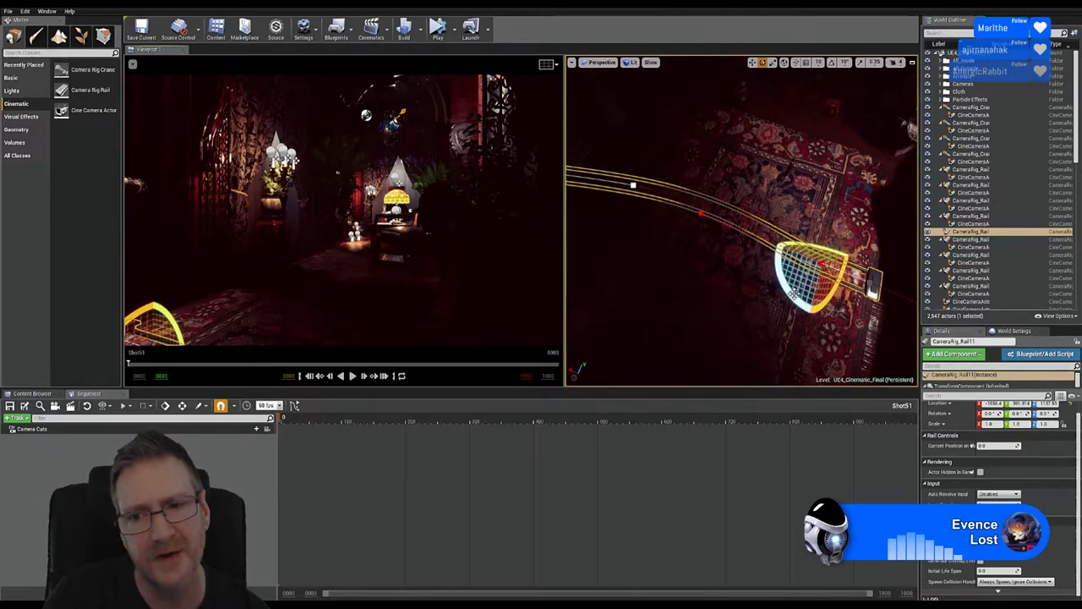
mouse_move(794, 293)
left_mouse_down()
mouse_move(732, 293)
mouse_move(770, 292)
left_mouse_up()
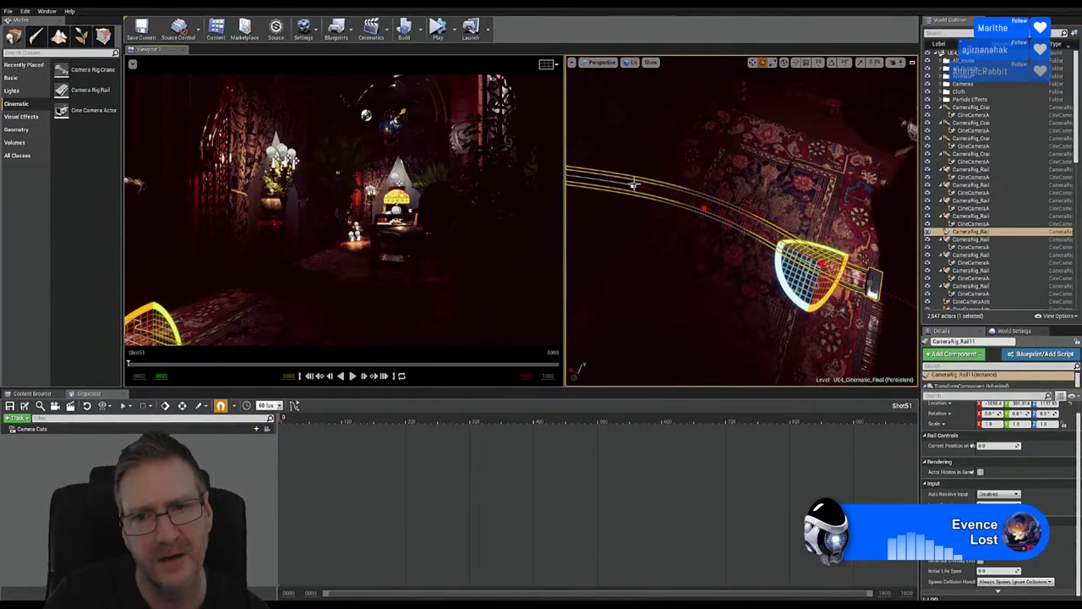
left_click_drag(638, 185, 776, 250)
left_click(752, 63)
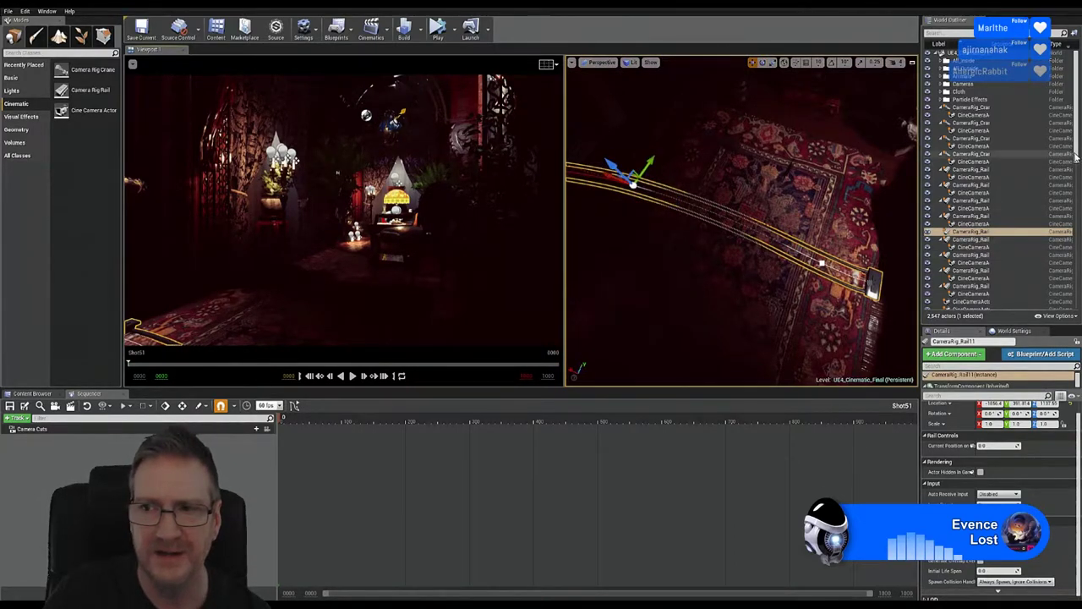
Step: Rename CameraRig_Rail11 to ZAZAZA_CameraRig_Rail11 in the World Outliner
left_click(962, 233)
double_click(962, 233)
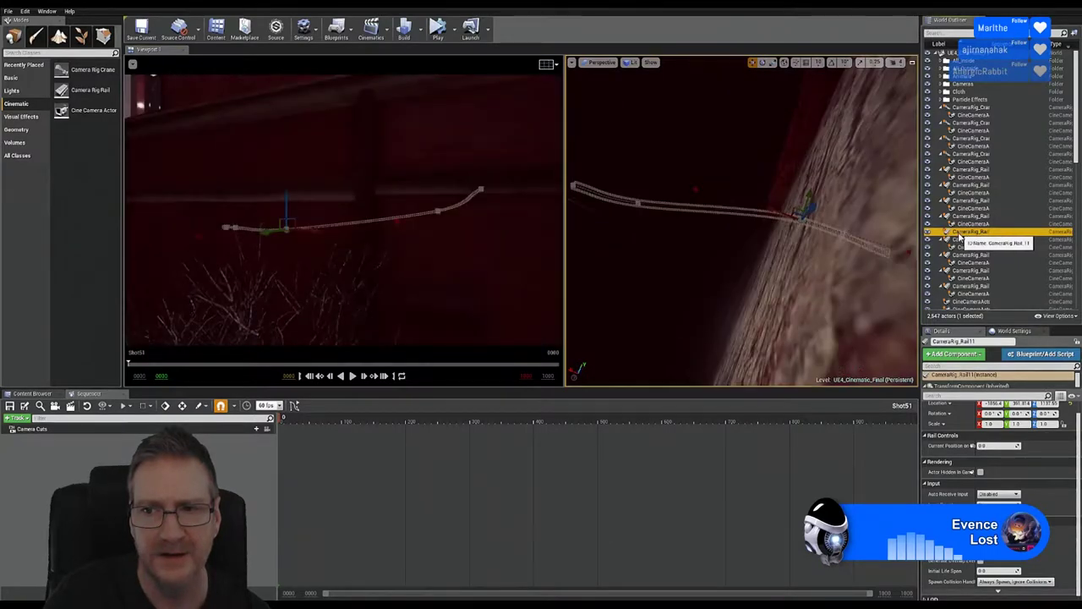
left_click(957, 235)
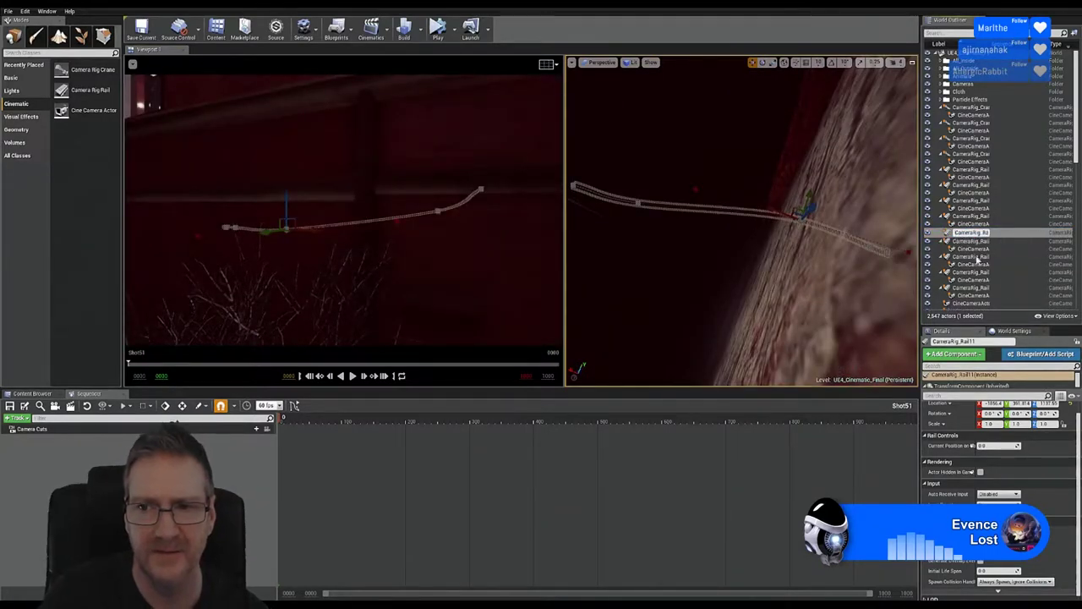
key("Escape")
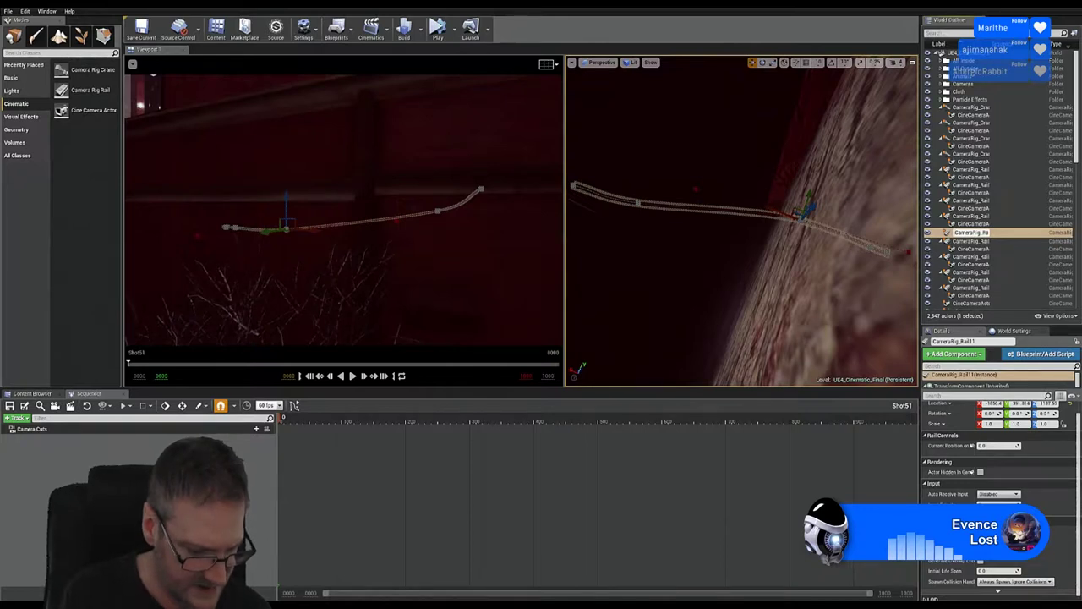
type("ZAZAZACam")
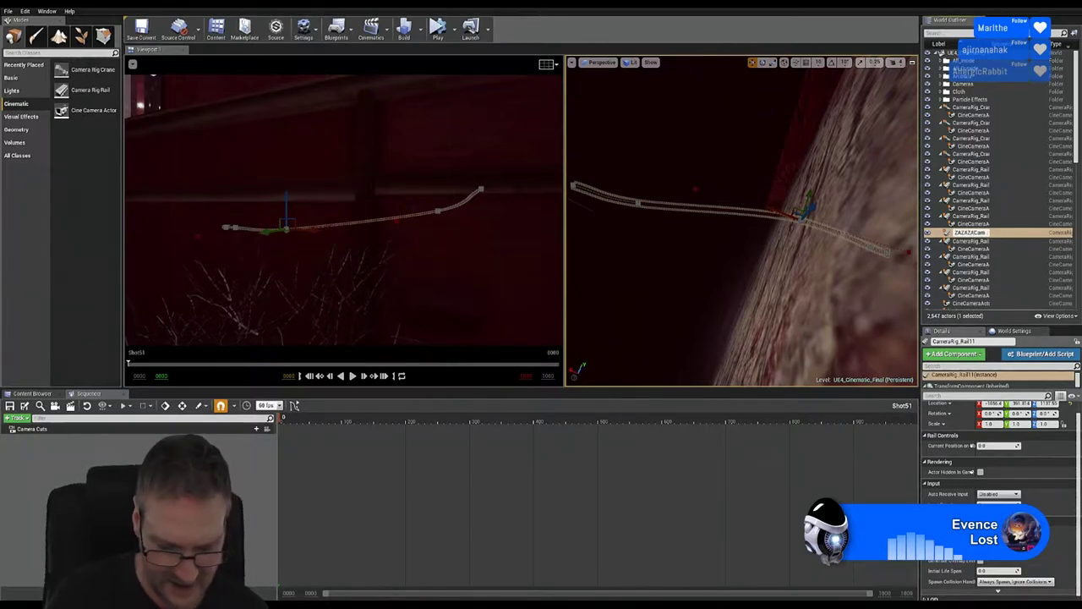
key("Return")
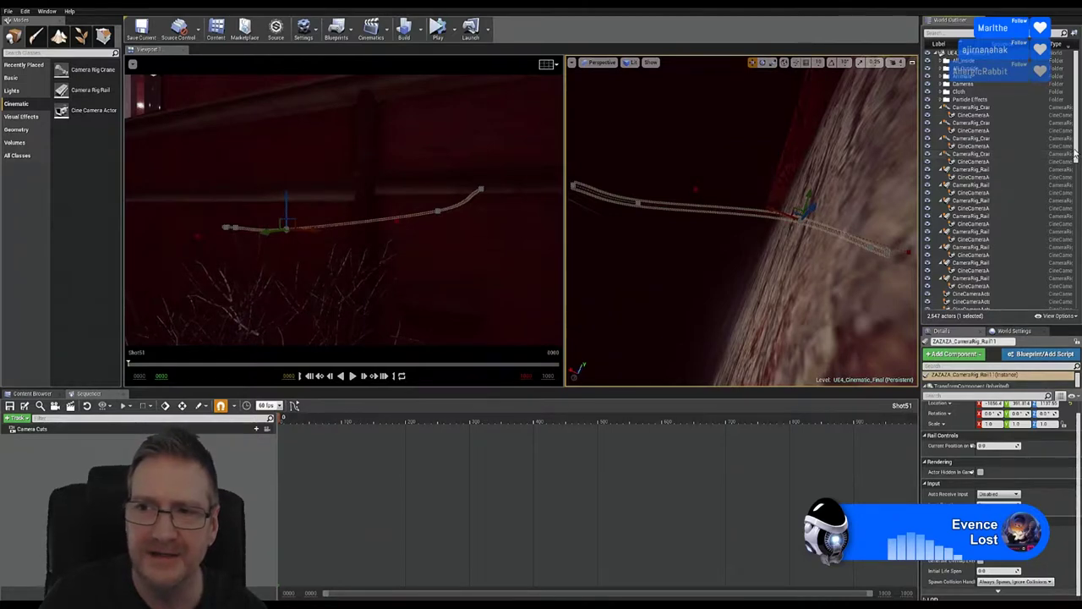
Step: Enlarge the outliner list and drop a Cine Camera Actor near the rug
left_click_drag(1076, 180, 1074, 305)
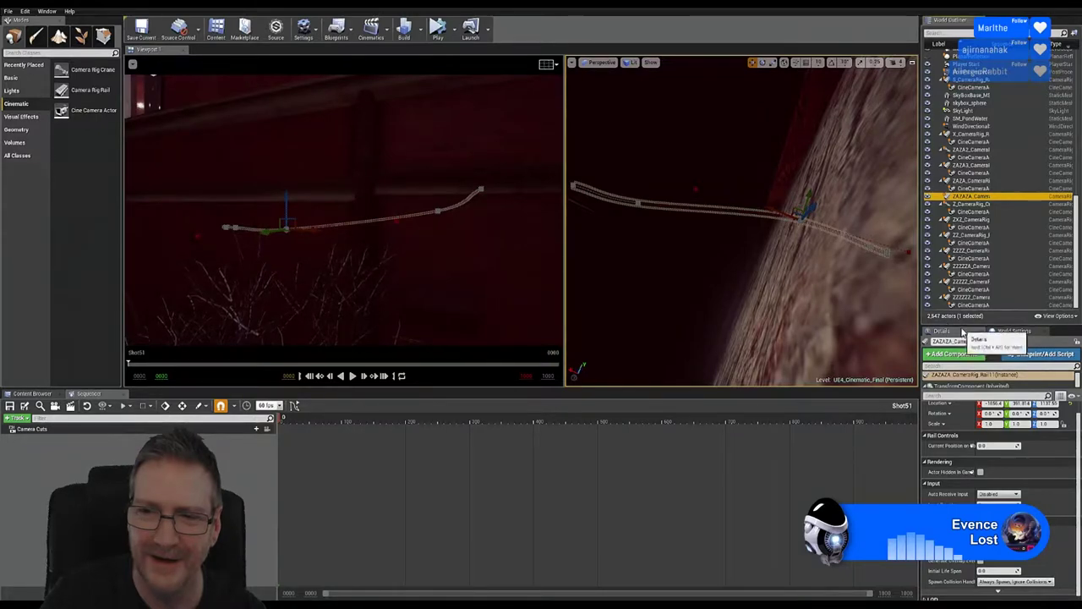
left_click_drag(962, 328, 963, 489)
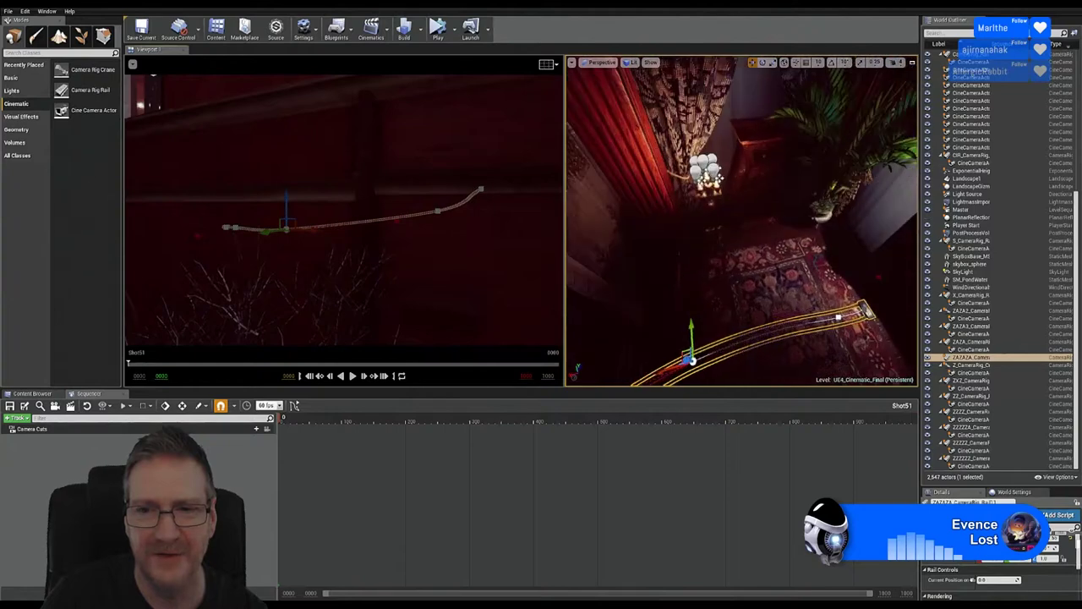
right_click_drag(645, 273, 646, 273)
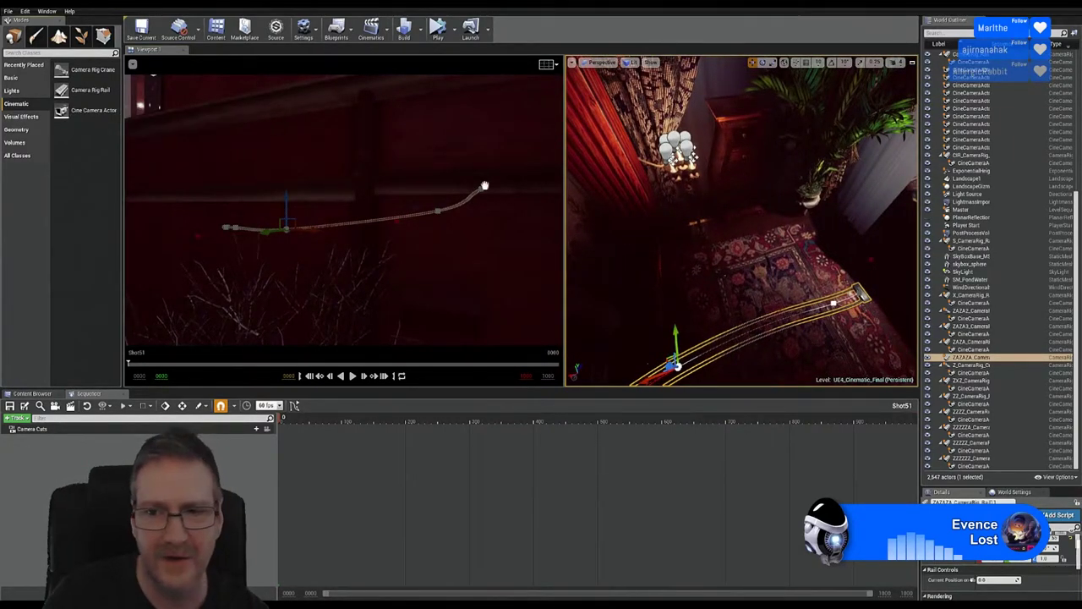
left_click(812, 296)
left_click_drag(829, 312, 822, 298)
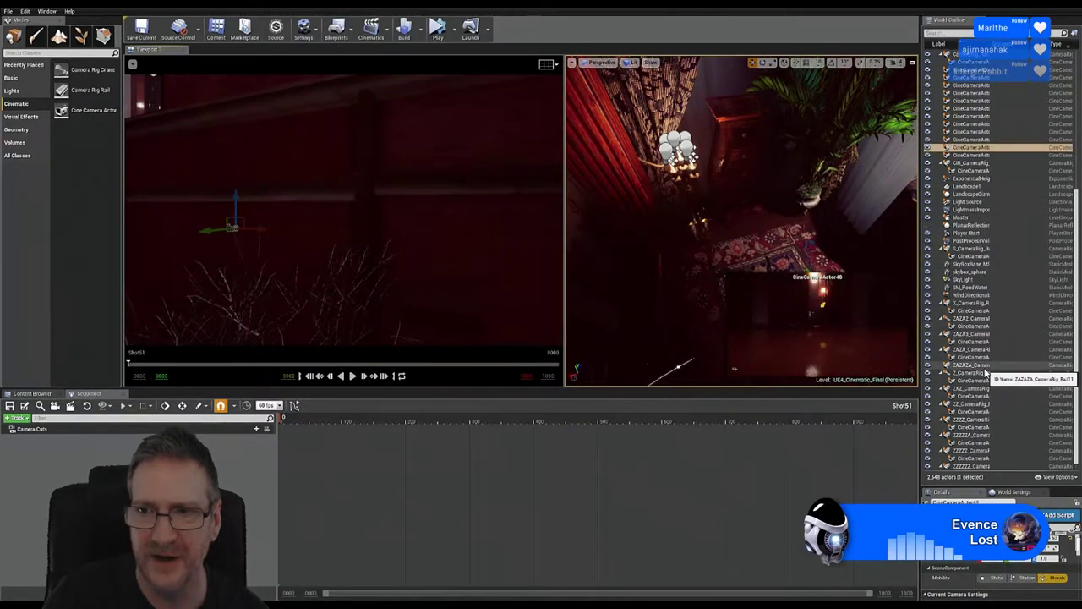
Step: Parent CineCameraActor48 under ZAZAZA_CameraRig_Rail11 in the World Outliner
left_click_drag(972, 149, 969, 370)
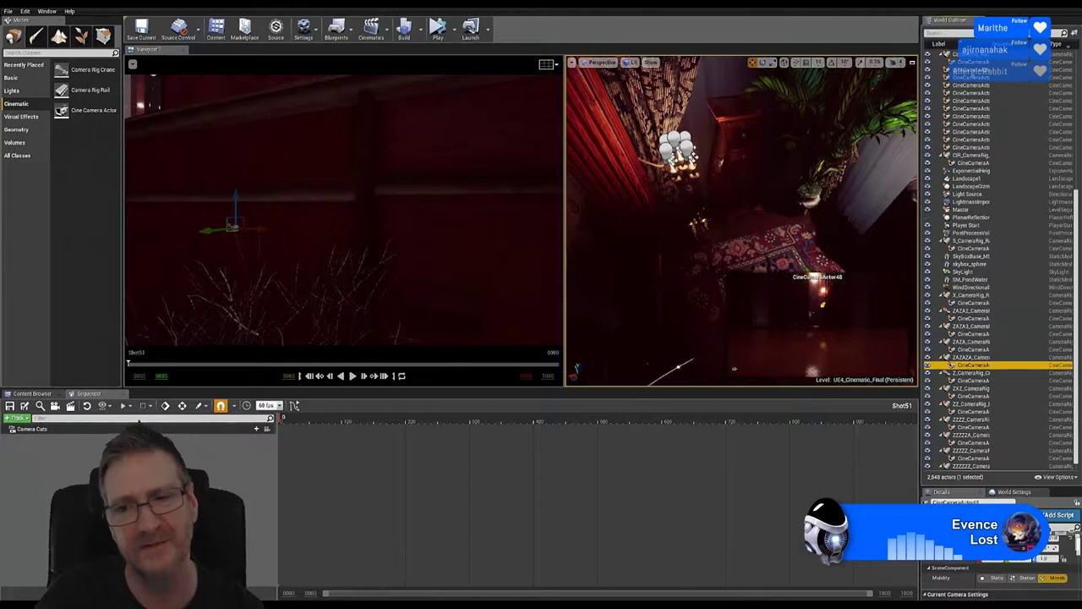
Step: Move and rotate CineCameraActor48 onto the ZAZAZA rail's mount above the rug
right_click_drag(734, 368, 734, 369)
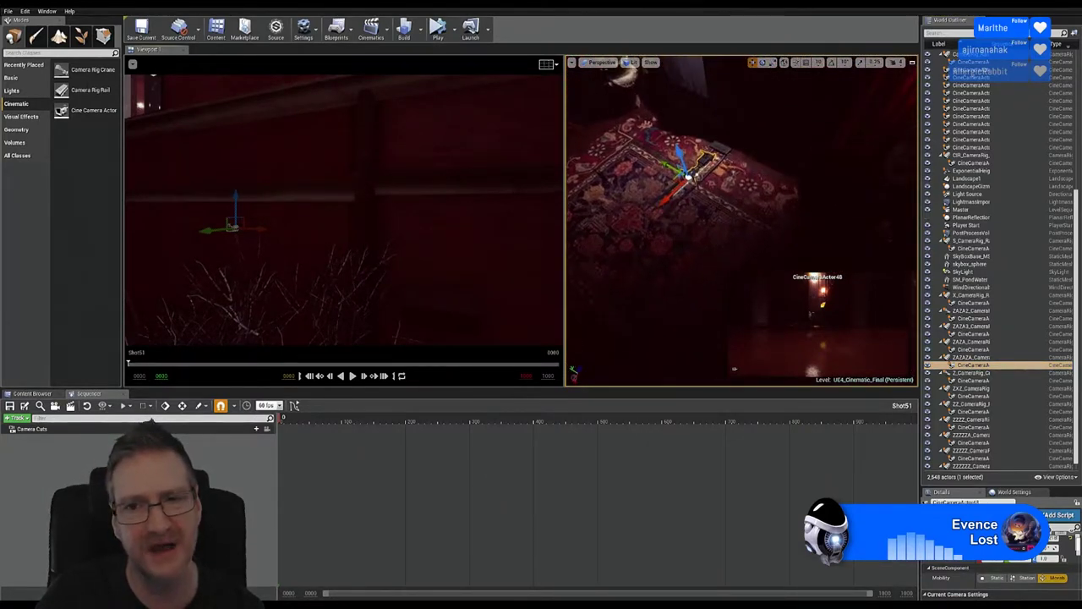
right_click_drag(721, 243, 720, 243)
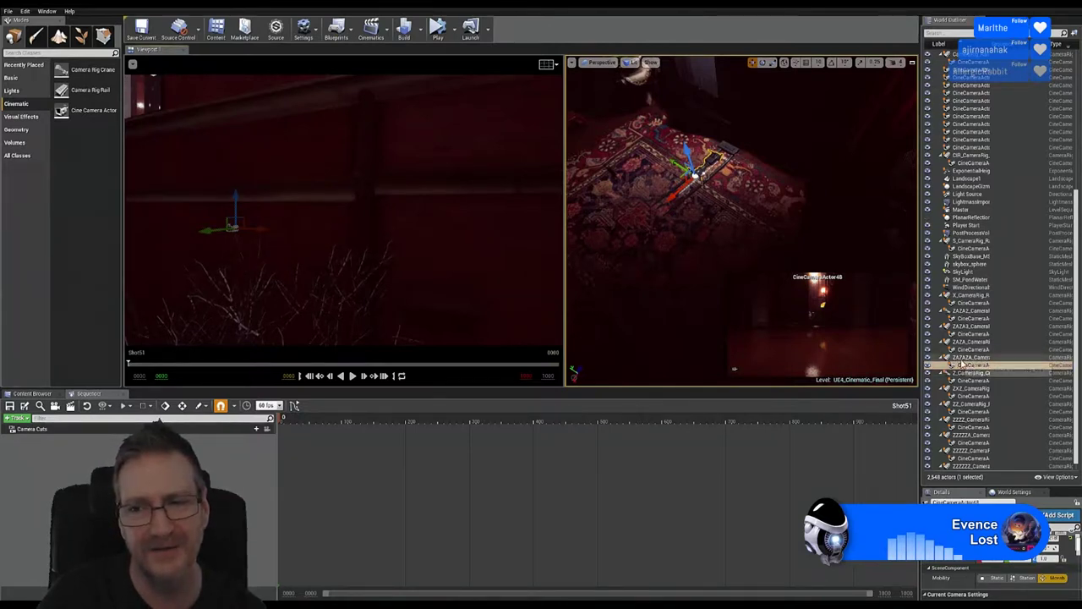
scroll(989, 296, "down", 1)
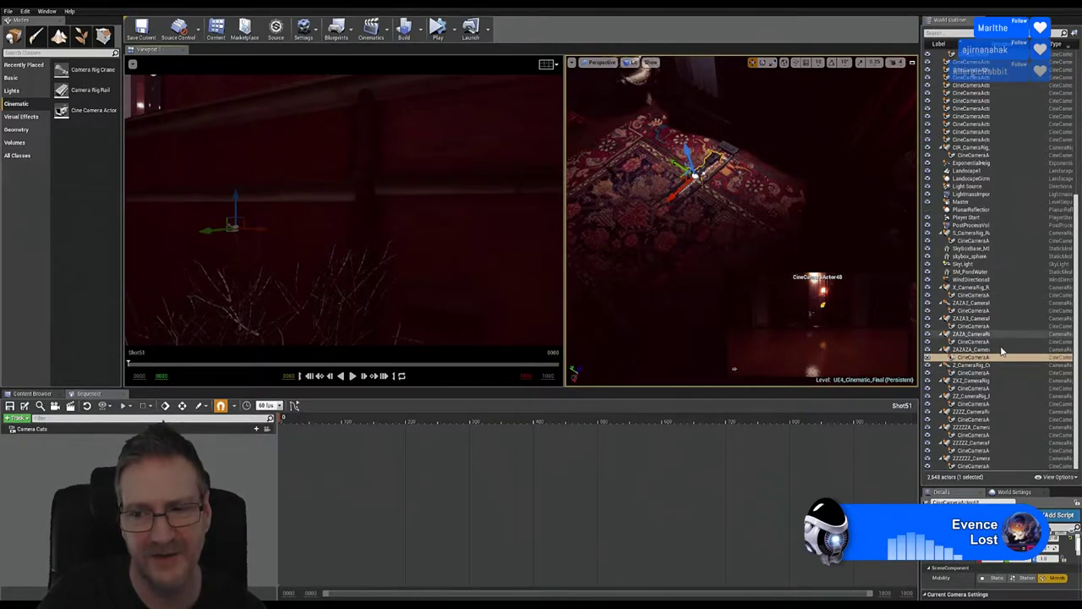
scroll(983, 372, "up", 2)
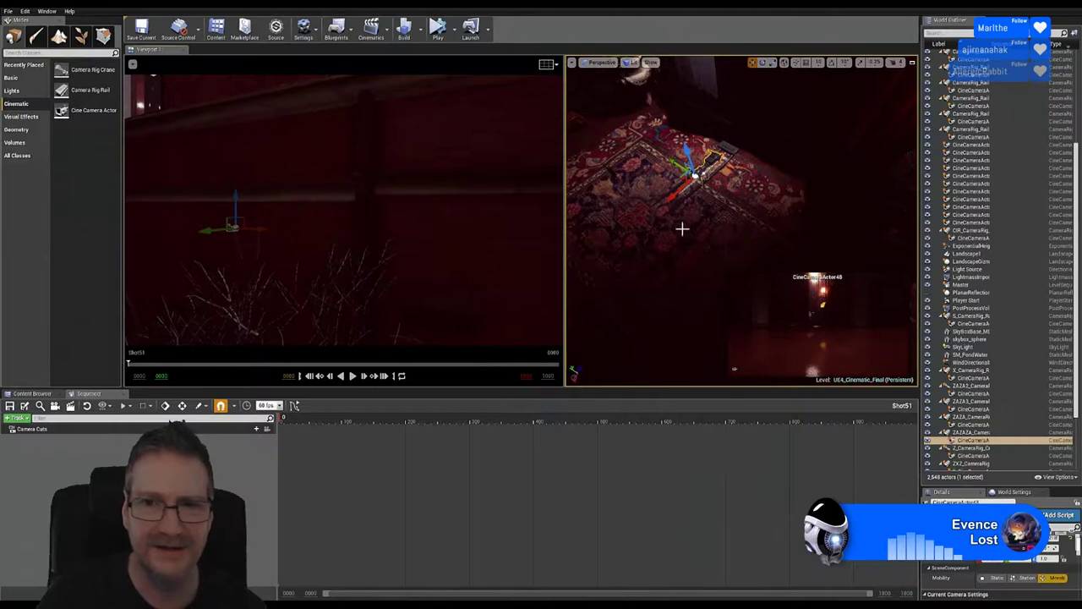
left_click_drag(690, 161, 683, 124)
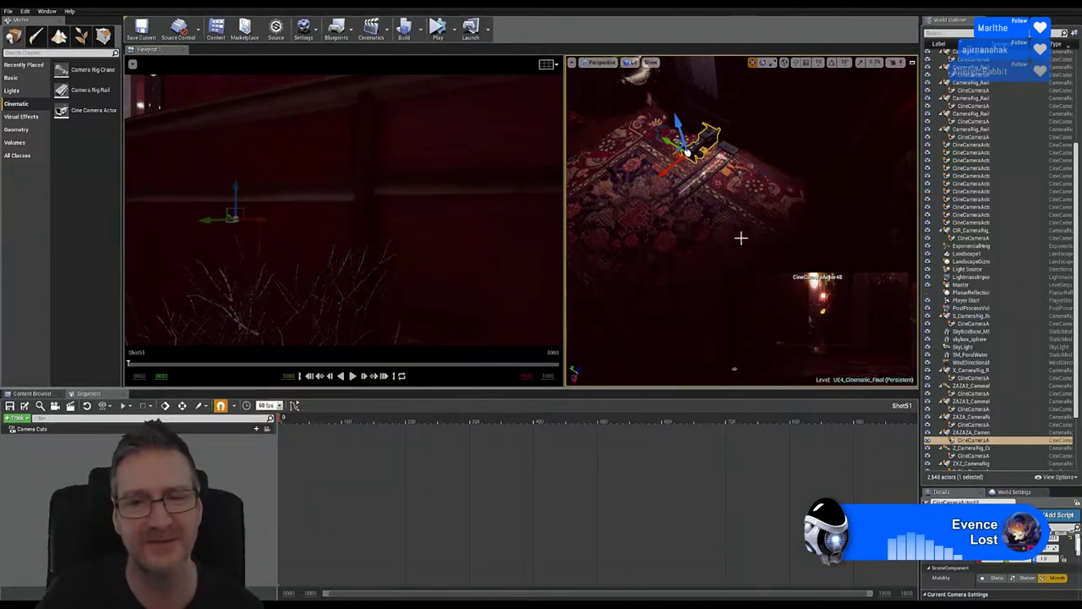
right_click_drag(734, 369, 734, 369)
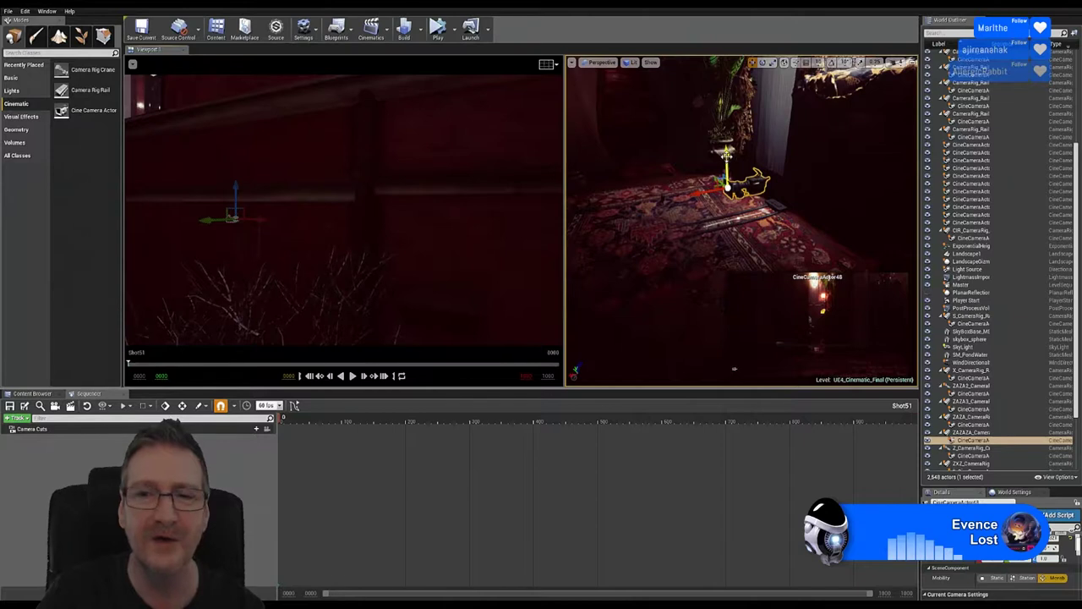
right_click_drag(734, 369, 734, 369)
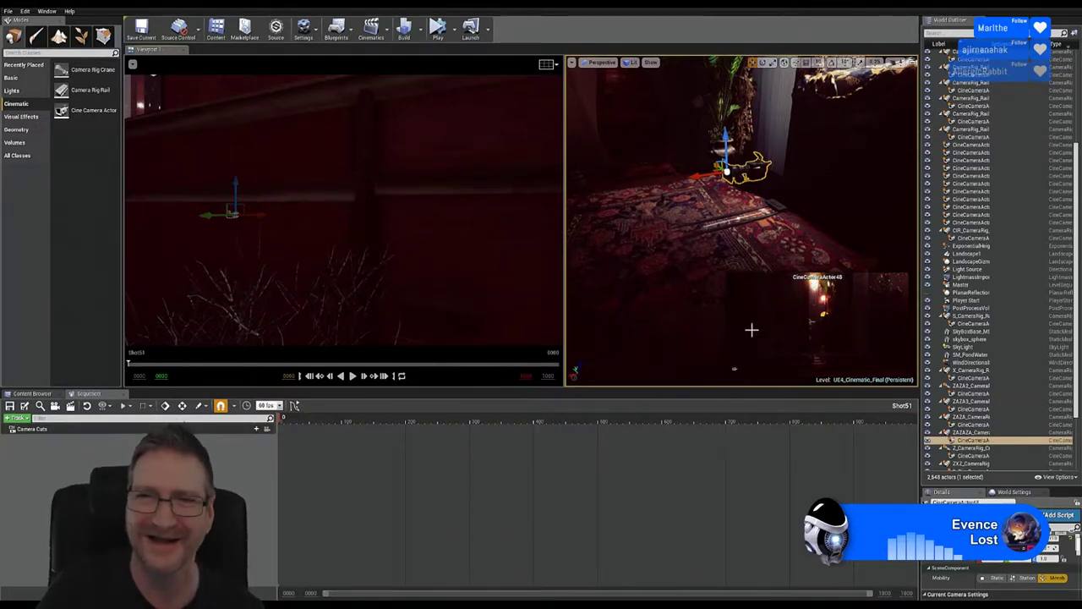
Step: Add the rail and CineCameraActor48 to Shot51 via +Track > Add Current Selection
left_click(777, 207, "ctrl")
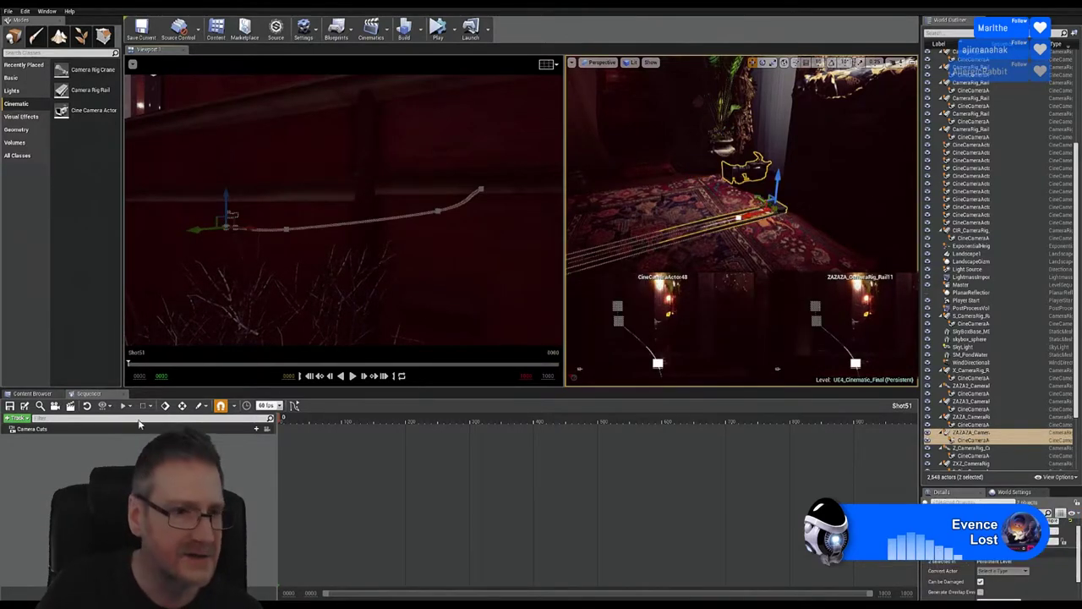
left_click(17, 419)
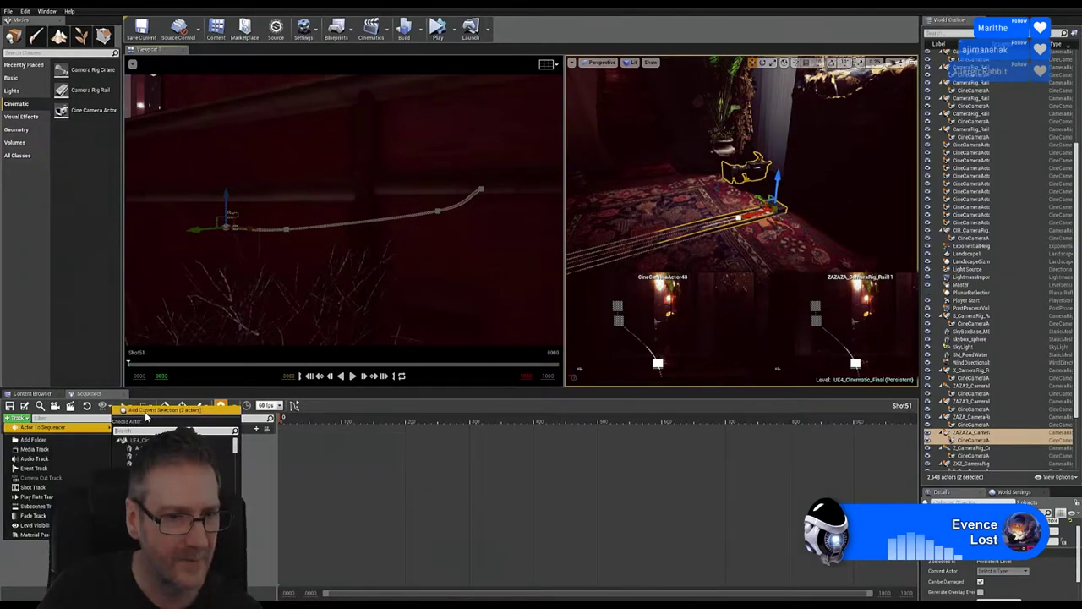
left_click(145, 416)
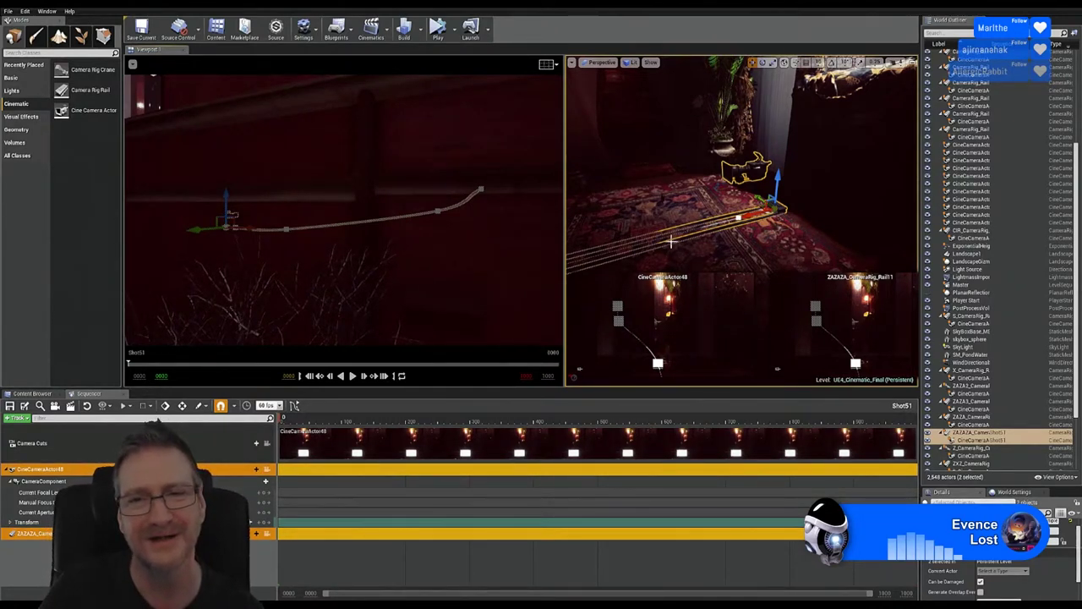
right_click_drag(738, 216, 793, 216)
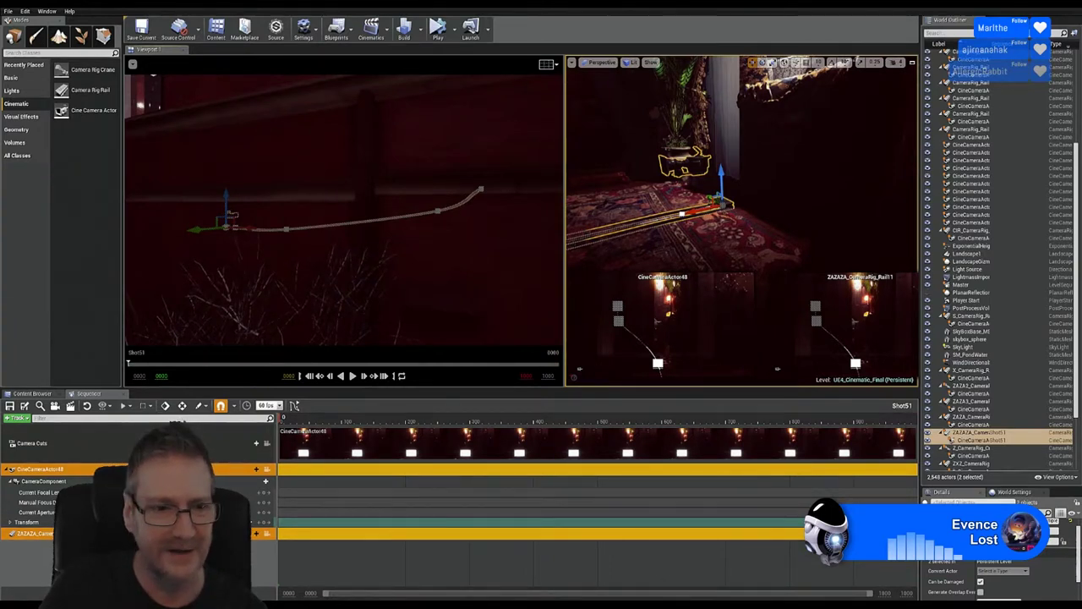
Step: Pilot the Camera Cuts view and rotate CineCameraActor48 about 24° to reframe
left_click(235, 445)
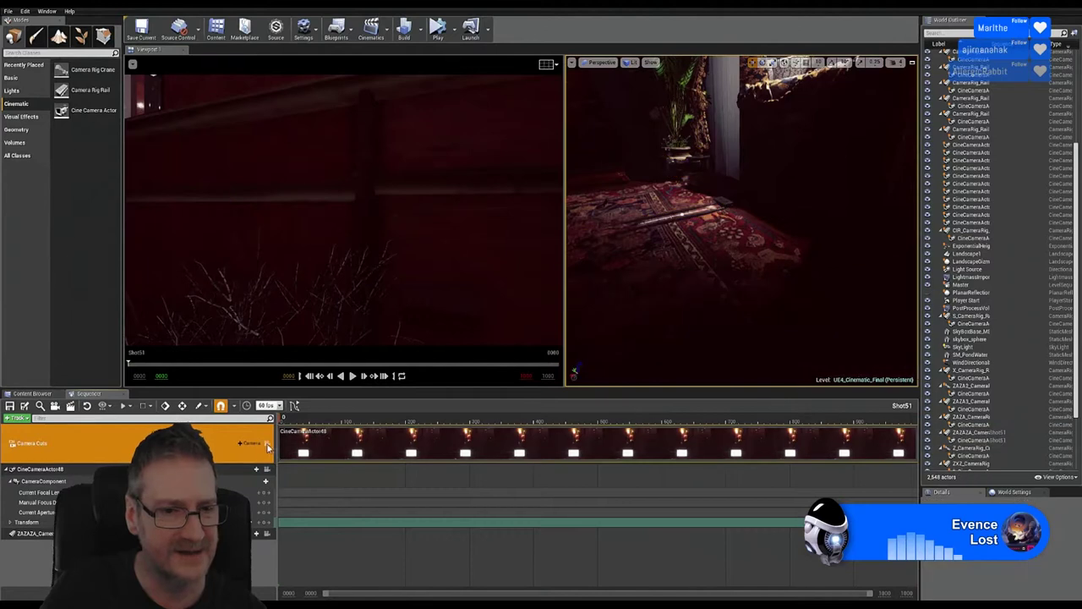
left_click(266, 445)
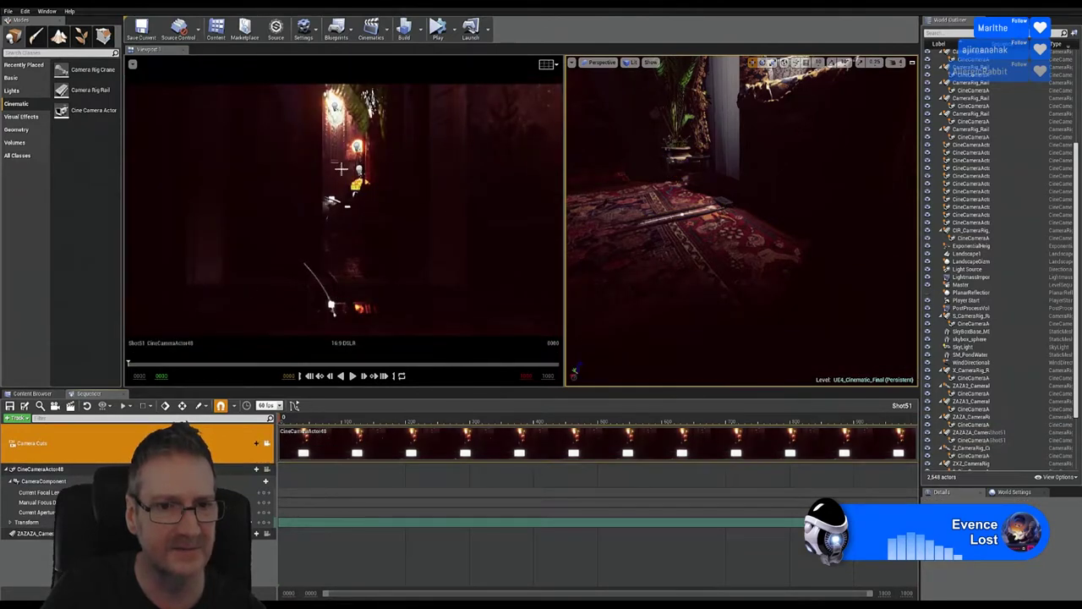
left_click(700, 163)
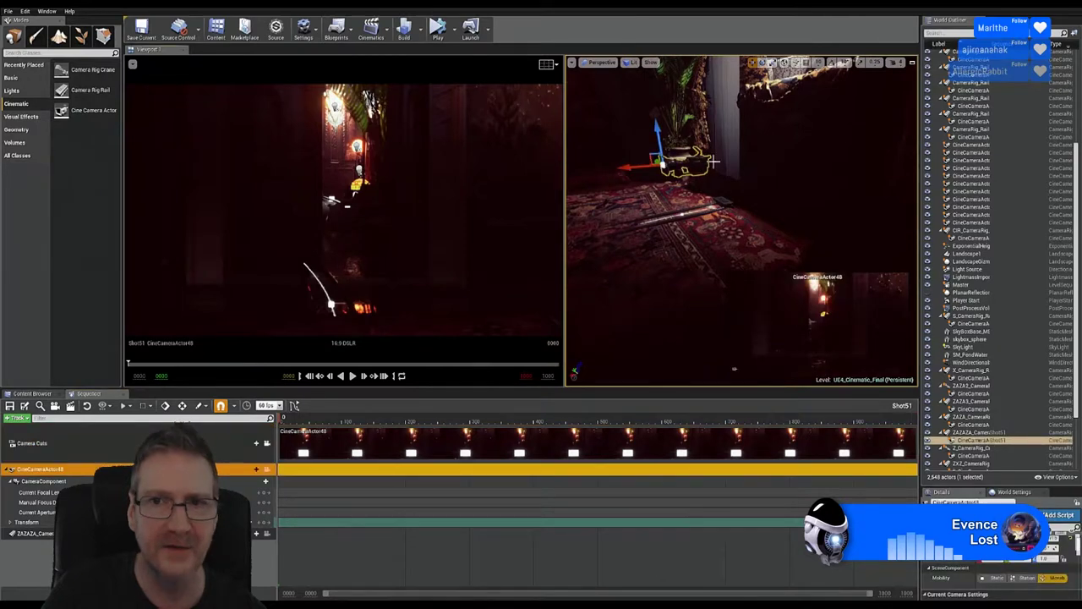
key("e")
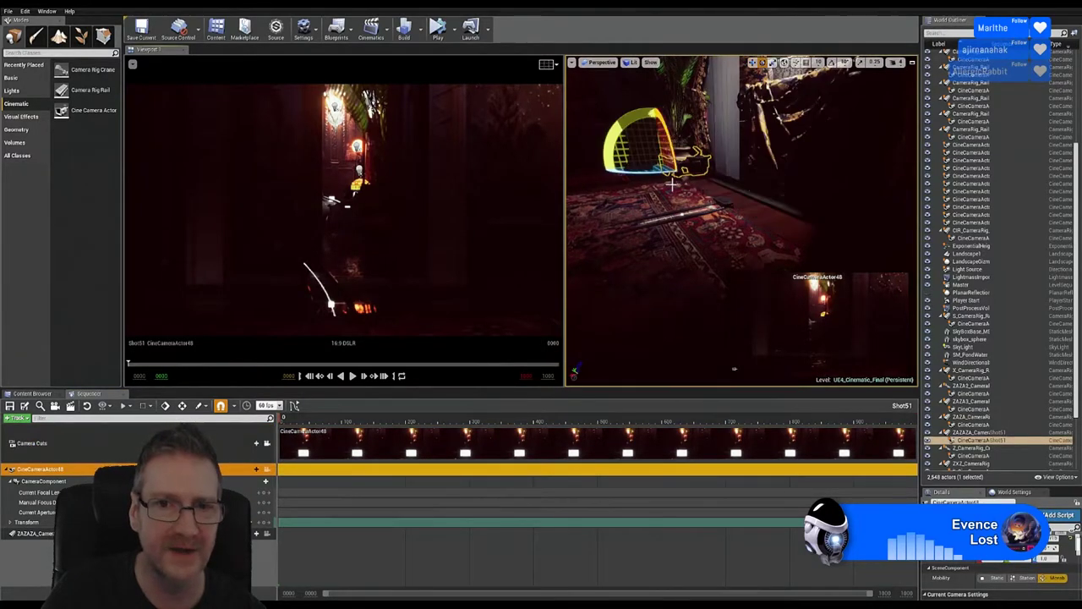
left_click_drag(645, 177, 623, 166)
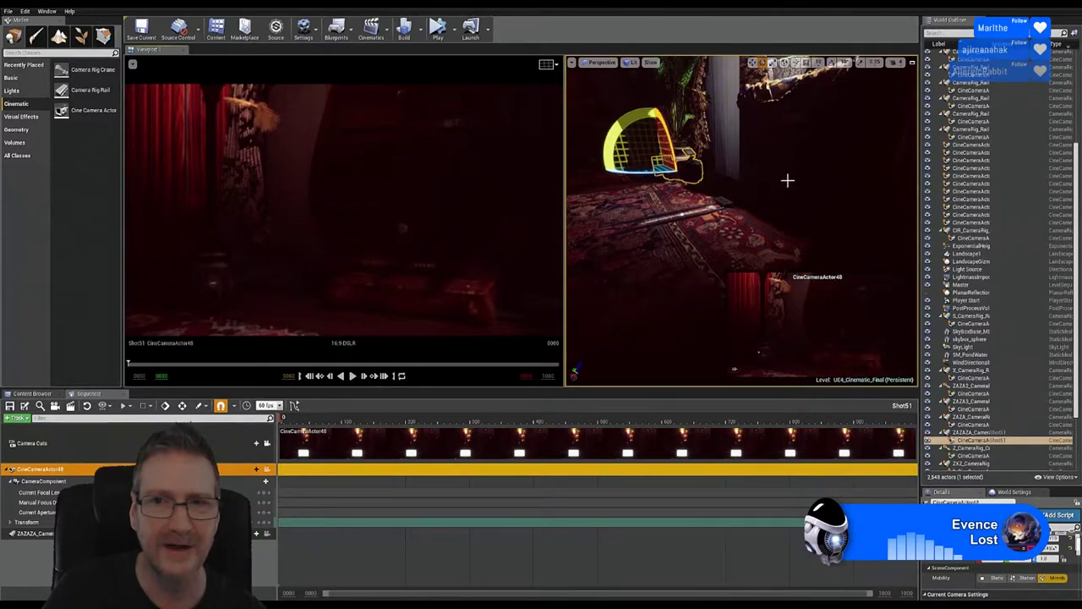
left_click(754, 63)
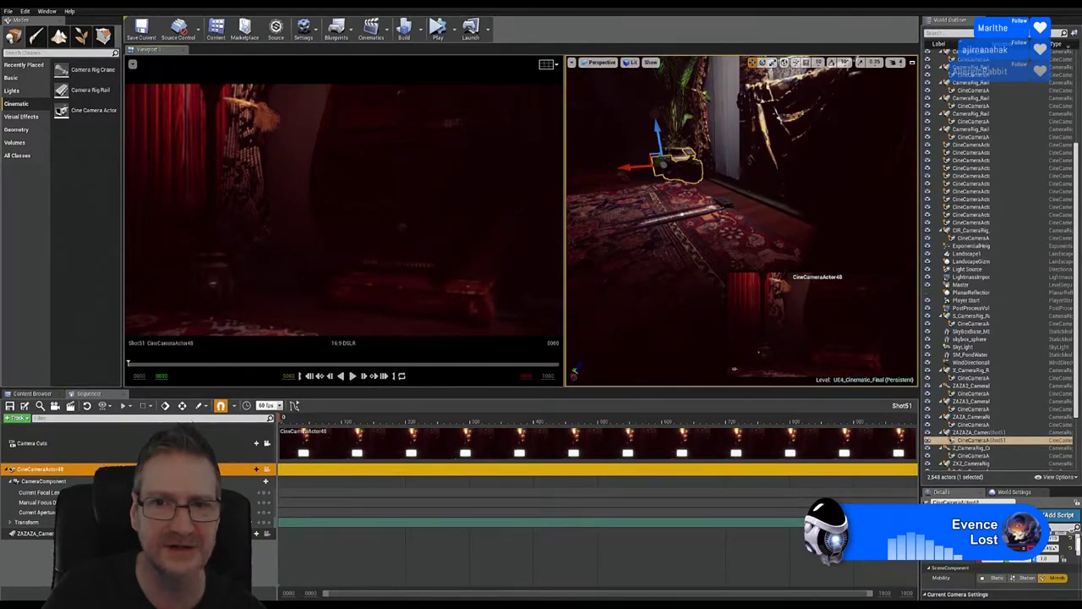
right_click_drag(734, 369, 734, 369)
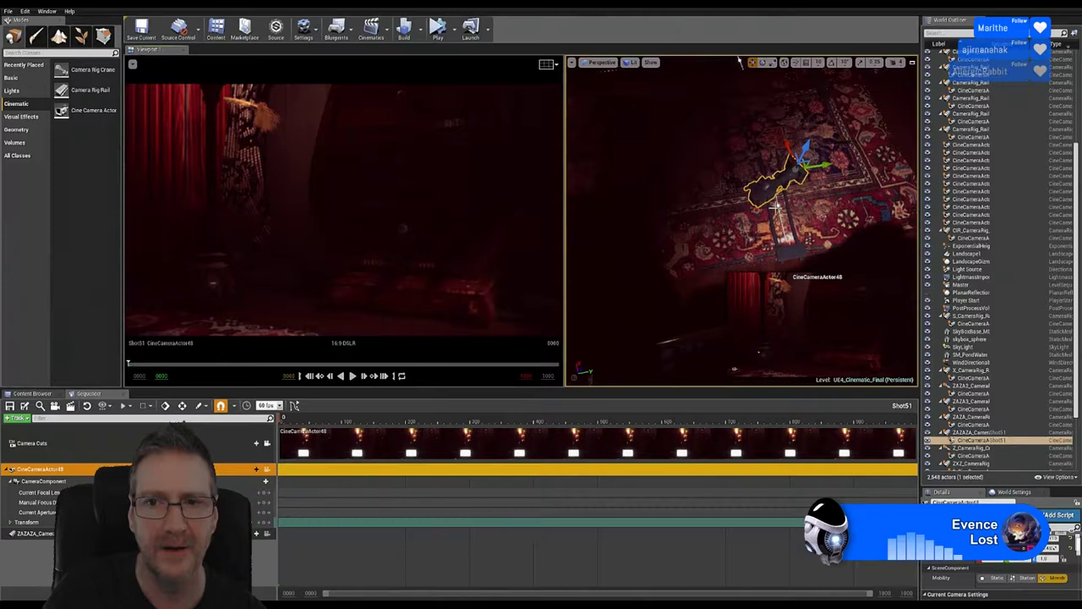
Step: Reshape the ZAZAZA camera rail by pulling its end and bend point to the left
left_click(784, 251)
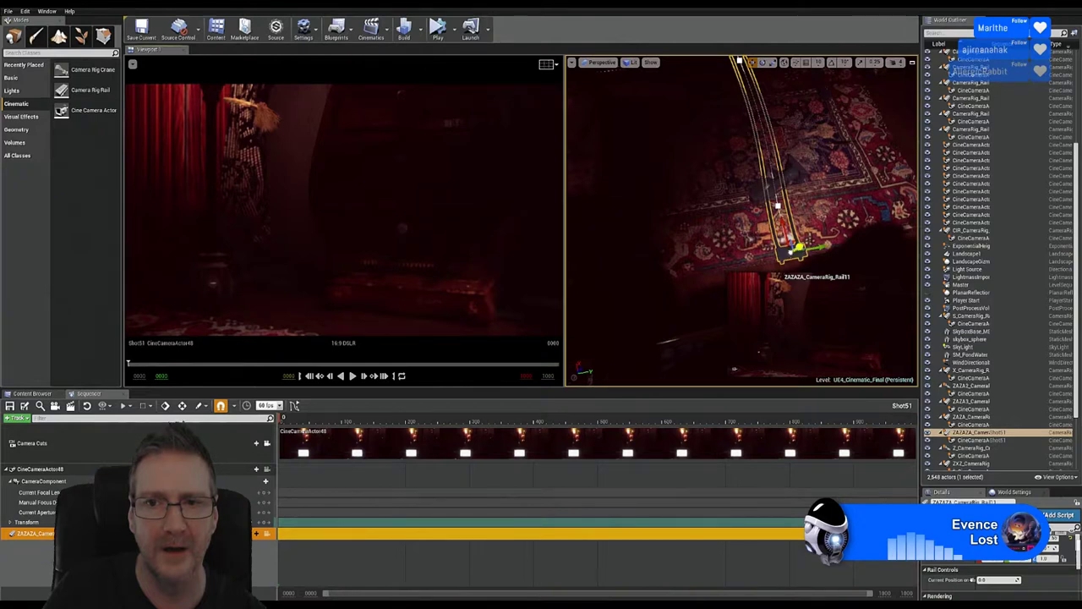
left_click_drag(813, 248, 659, 271)
left_click(778, 204)
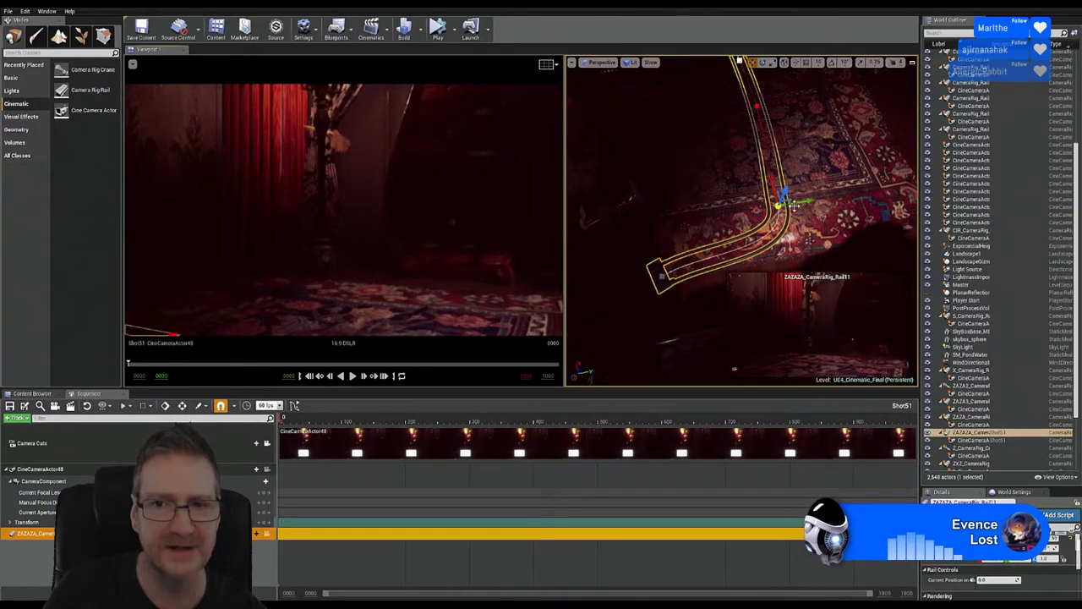
left_click_drag(780, 203, 751, 199)
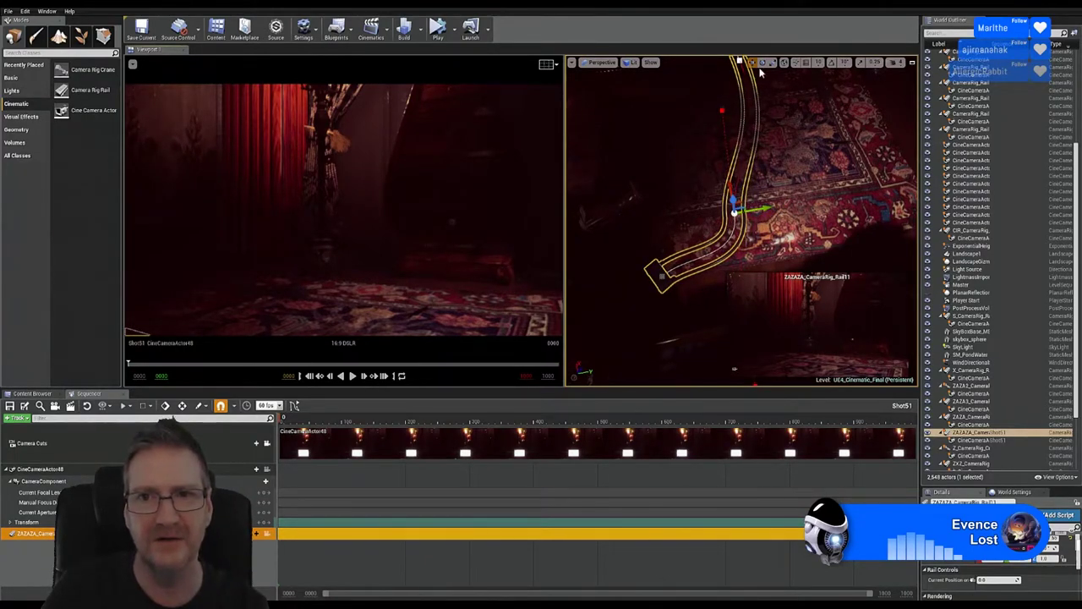
Step: Rotate the middle spline point about 11.66 degrees and look down at the rail over the rug
key("e")
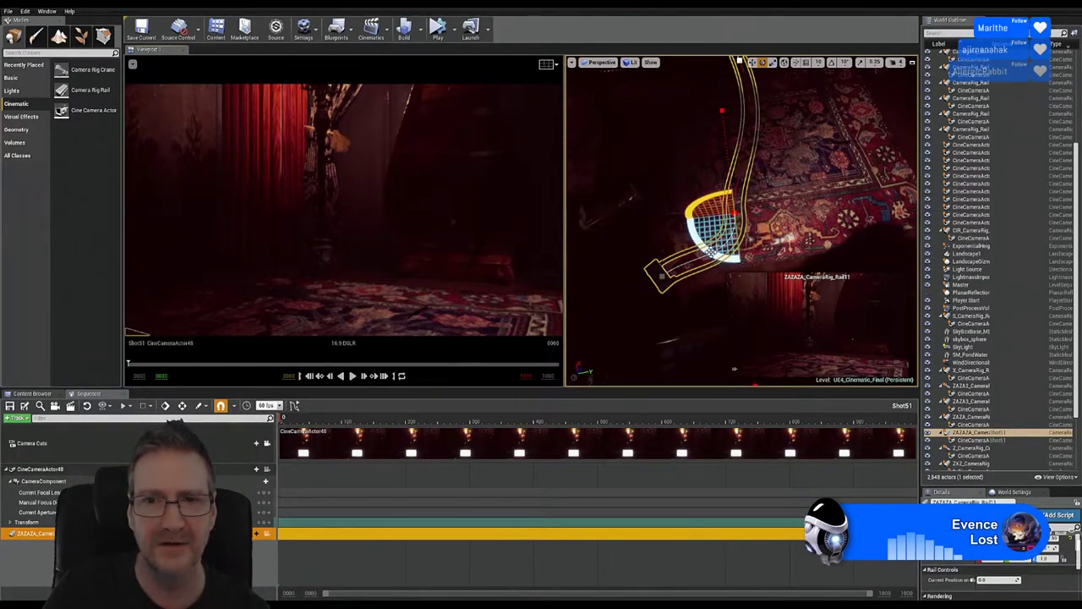
left_click_drag(715, 198, 707, 220)
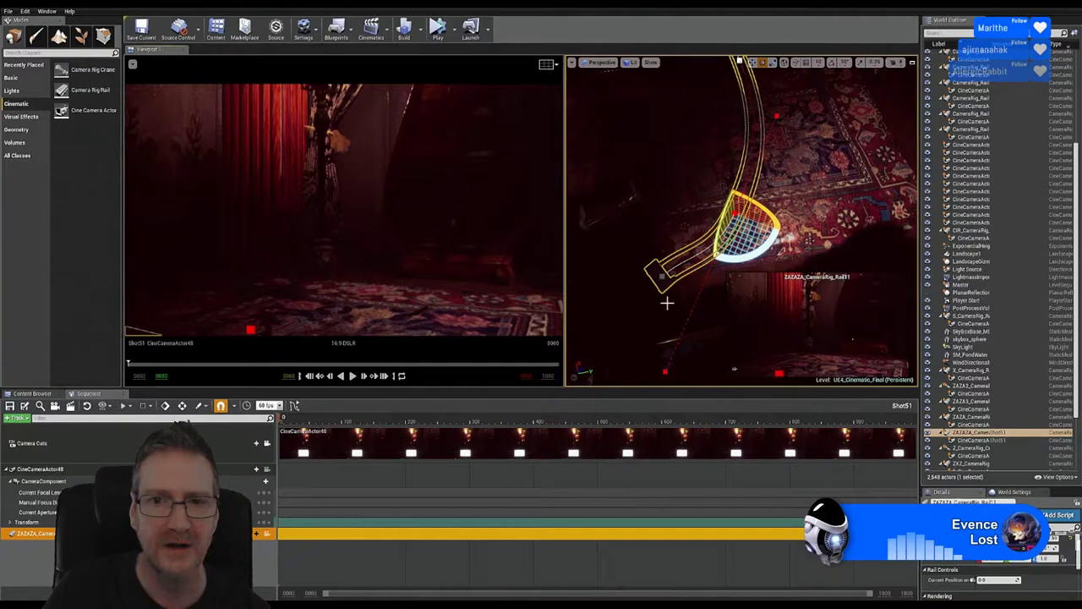
left_click(752, 64)
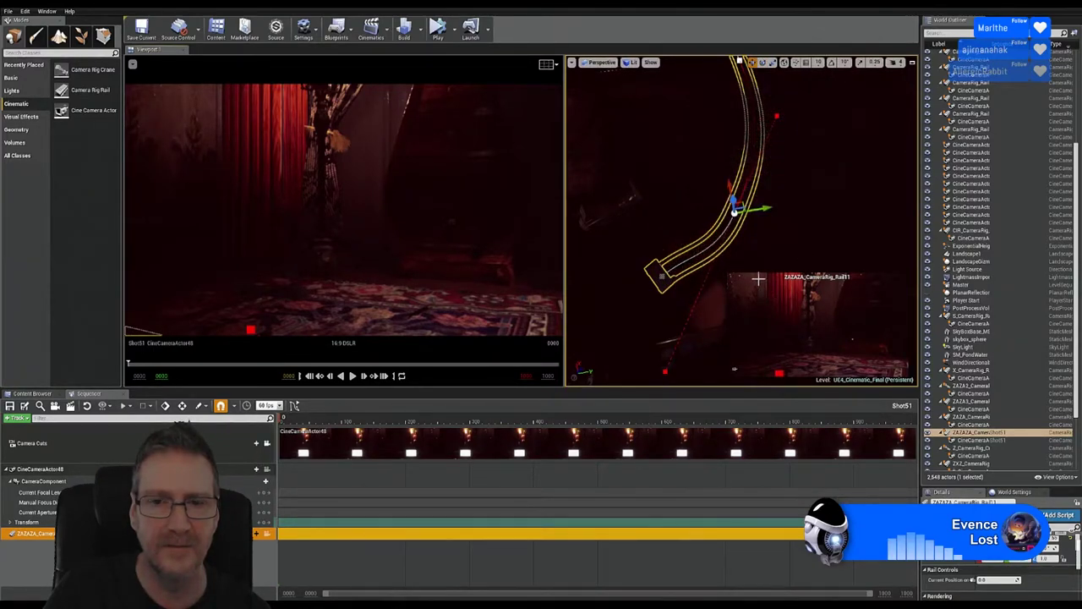
right_click_drag(791, 246, 761, 199)
mouse_move(738, 270)
right_mouse_down()
mouse_move(744, 254)
mouse_move(737, 270)
right_mouse_up()
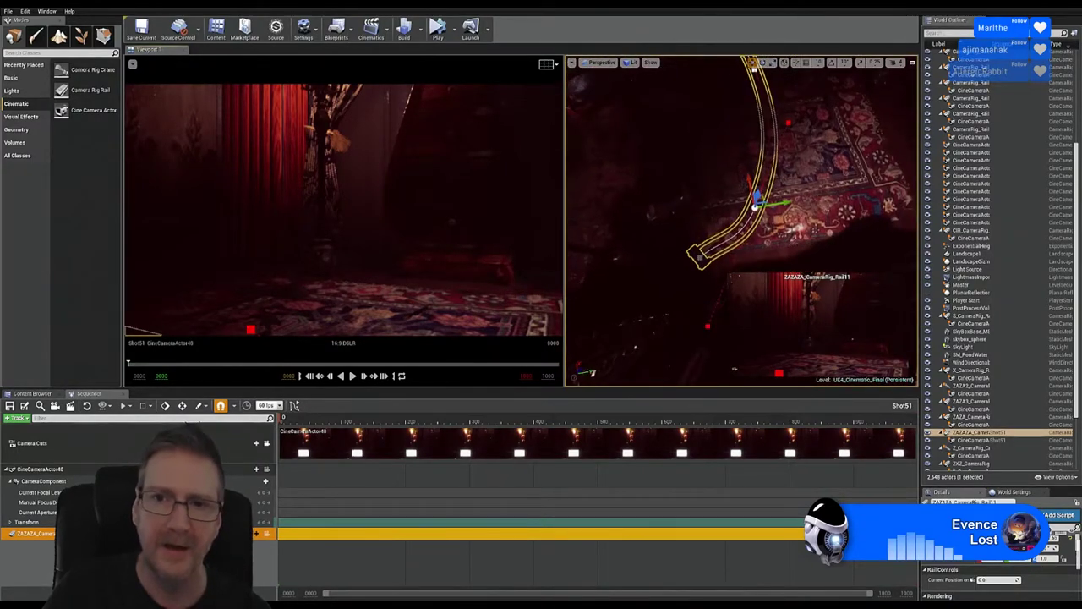
Step: Lengthen the rail by pulling its end spline point out to the left
left_click(698, 257)
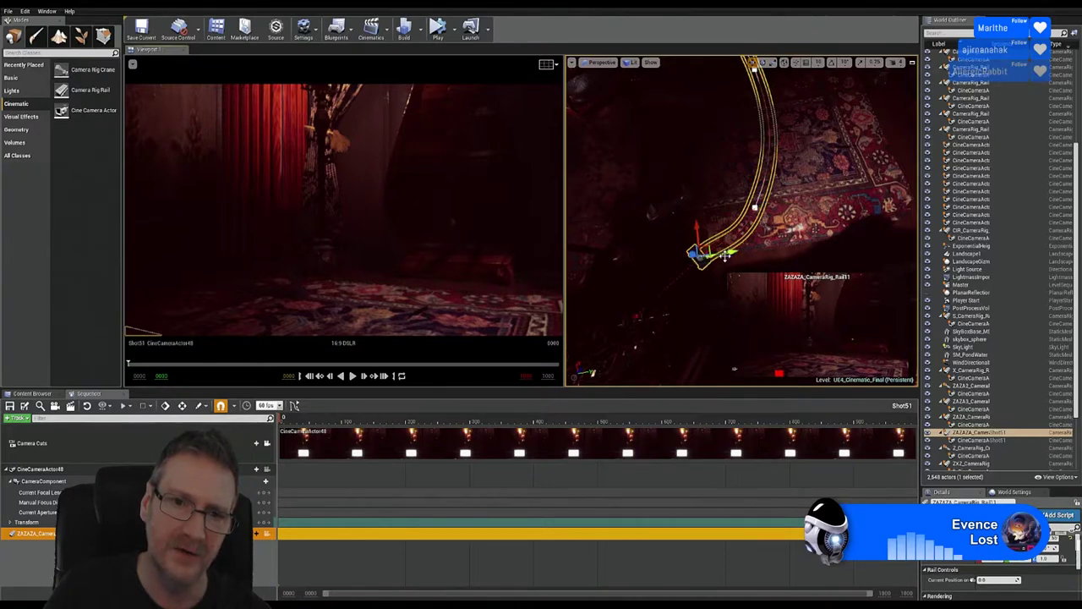
left_click_drag(698, 254, 594, 250)
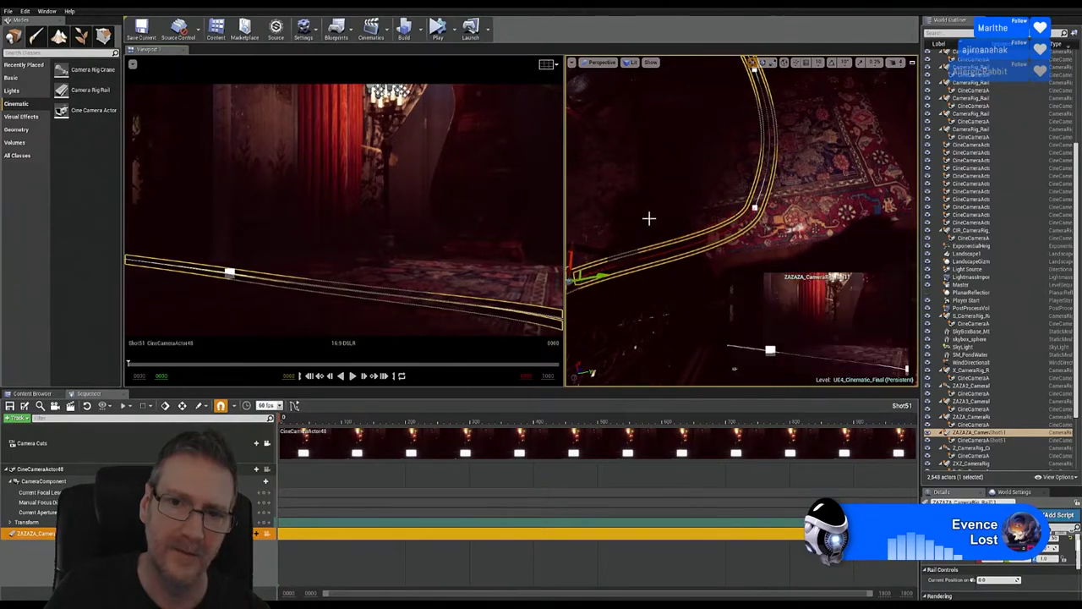
mouse_move(648, 217)
right_mouse_down()
mouse_move(617, 245)
mouse_move(650, 218)
right_mouse_up()
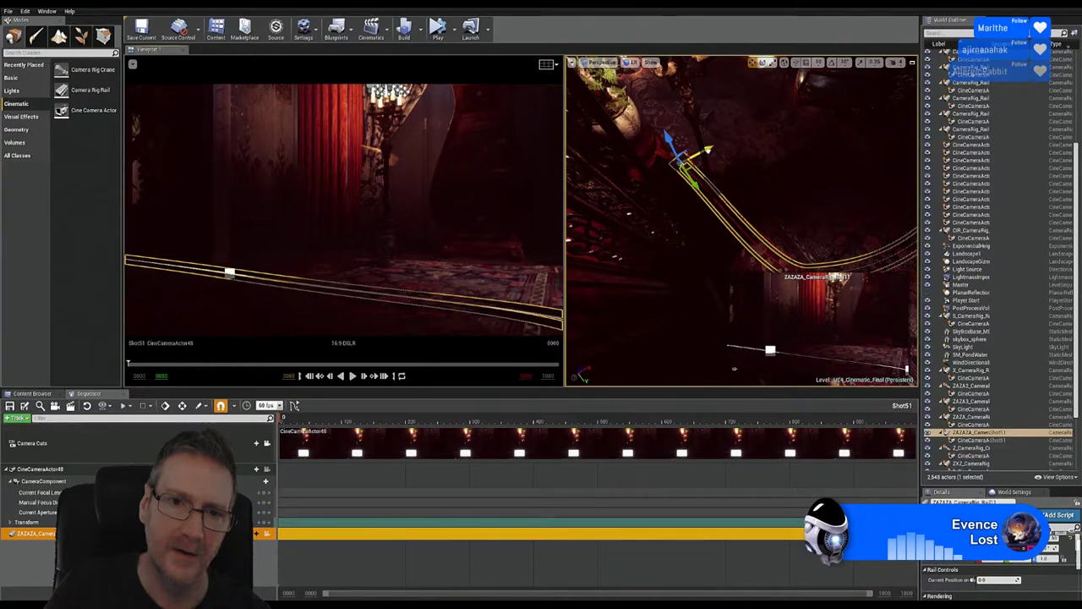
mouse_move(707, 152)
left_mouse_down()
mouse_move(721, 145)
mouse_move(704, 157)
left_mouse_up()
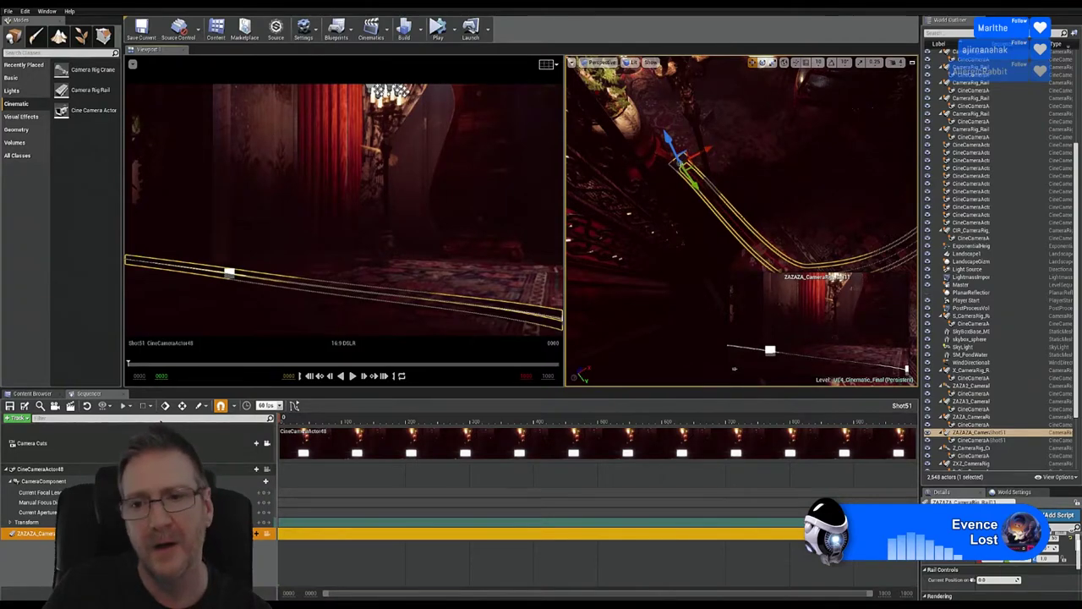
mouse_move(735, 369)
right_mouse_down()
mouse_move(714, 355)
mouse_move(734, 369)
right_mouse_up()
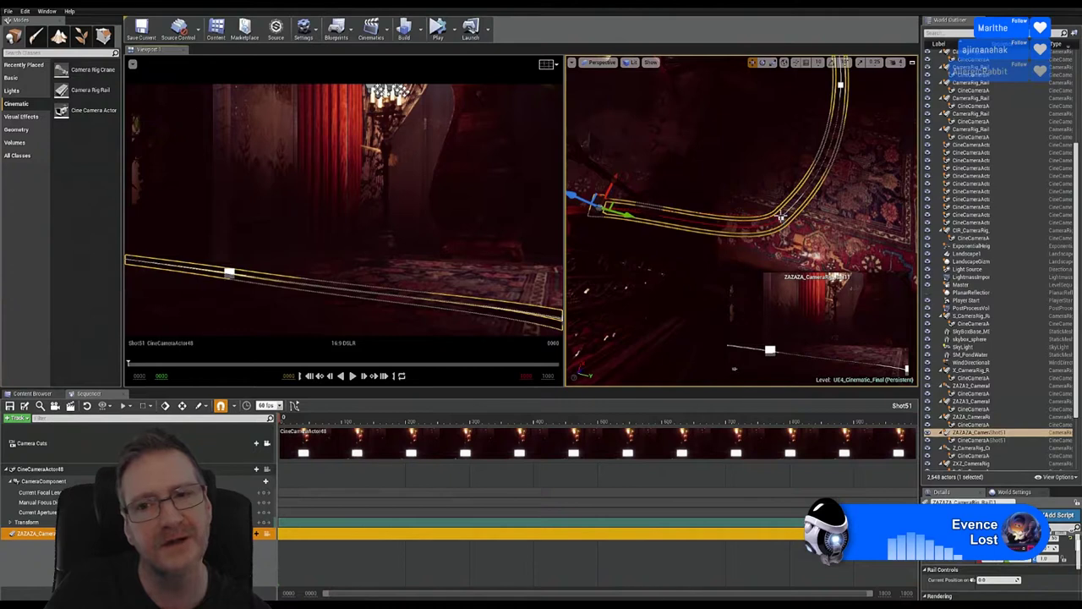
Step: Shift another spline point left and rotate it about 15 degrees to tighten the curve
left_click(781, 217)
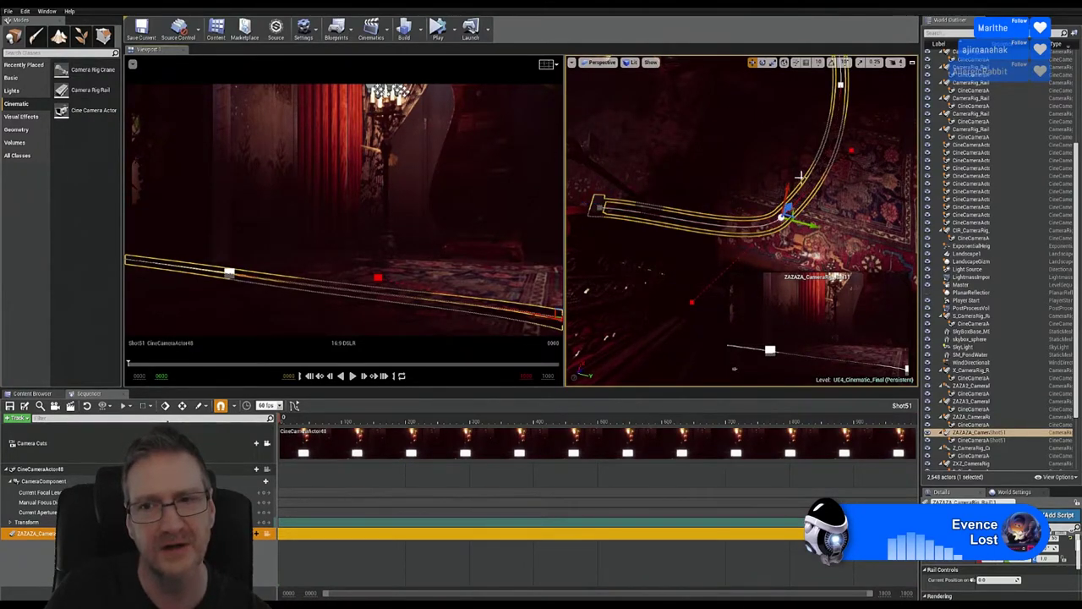
left_click_drag(812, 225, 765, 186)
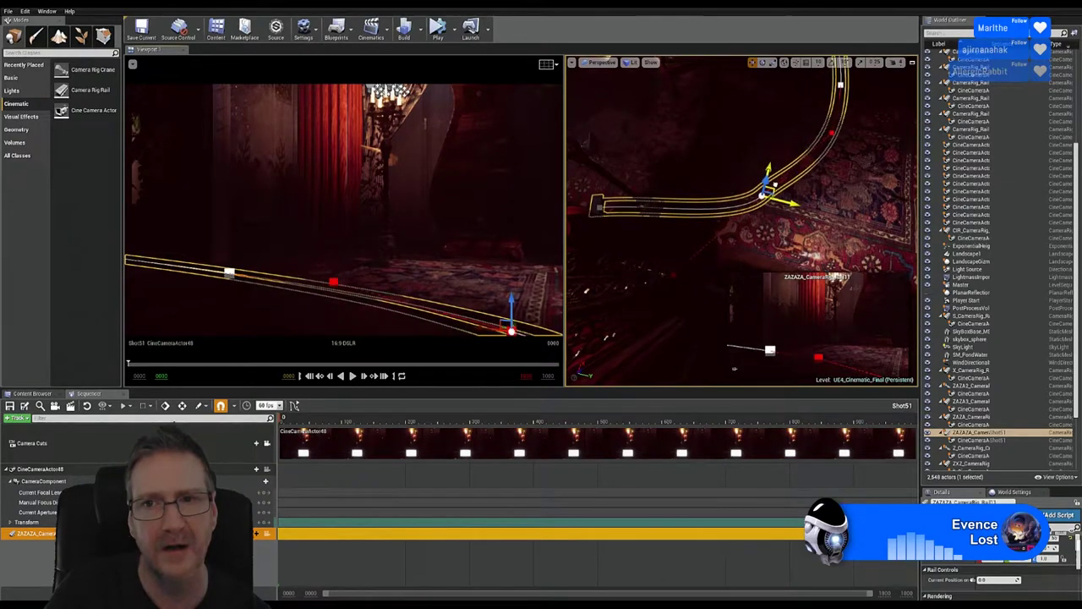
left_click(764, 64)
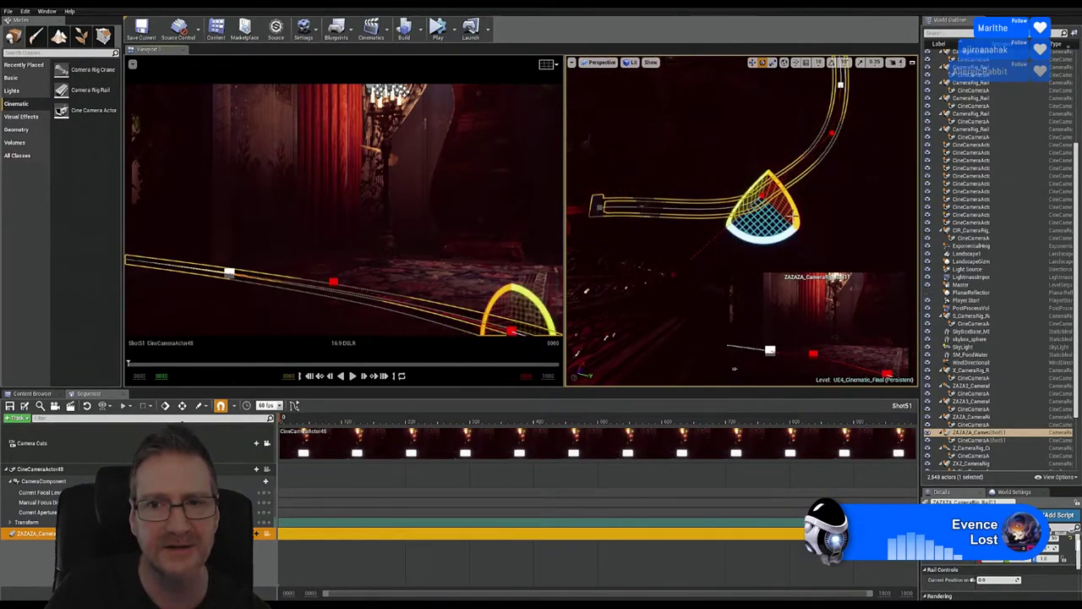
left_click_drag(758, 244, 786, 234)
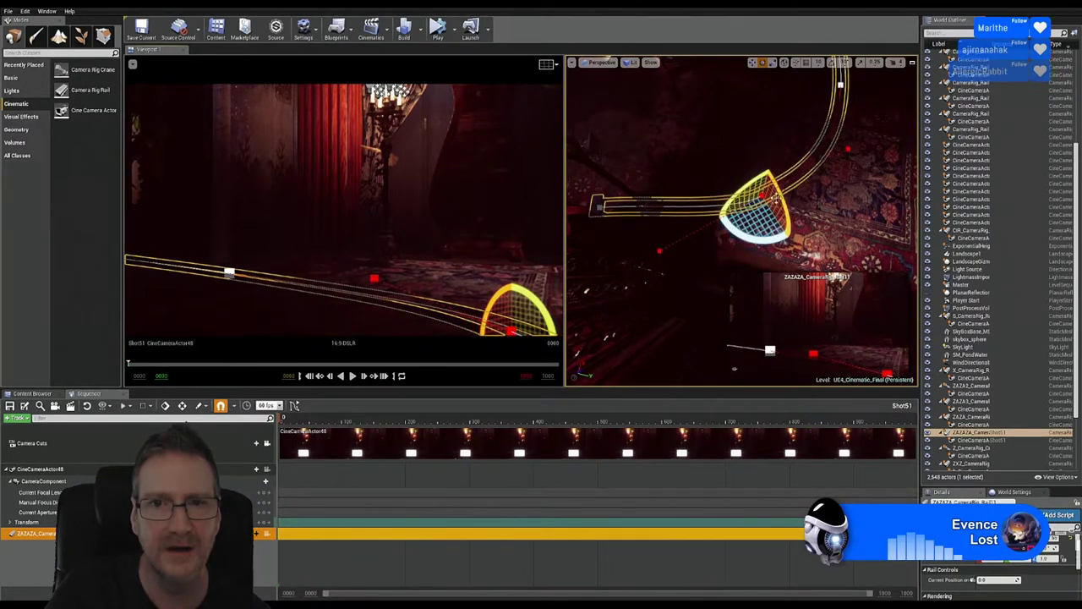
left_click(753, 64)
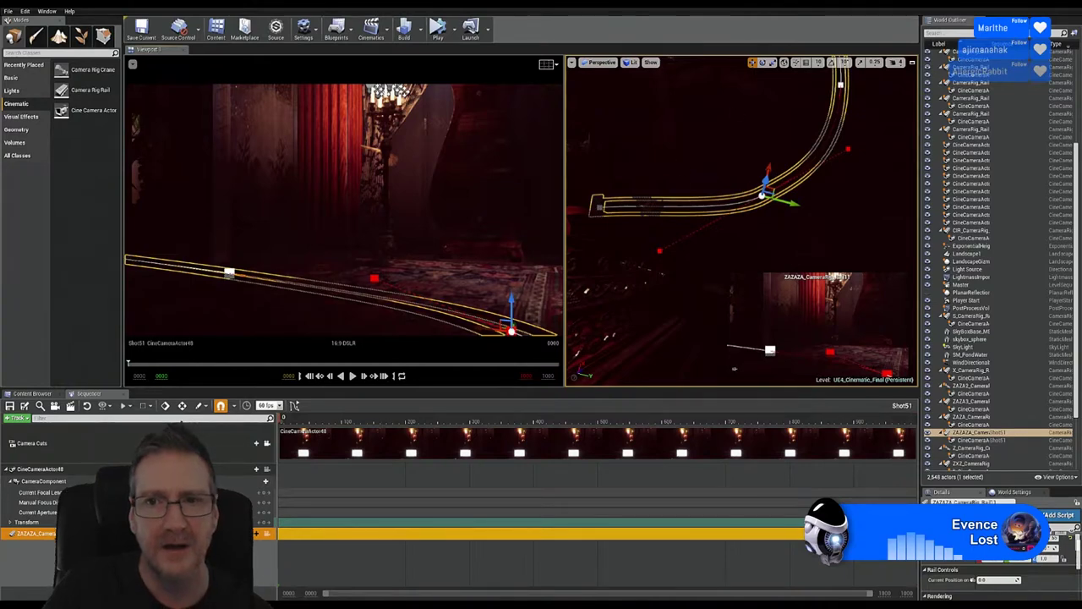
right_click_drag(734, 369, 734, 369)
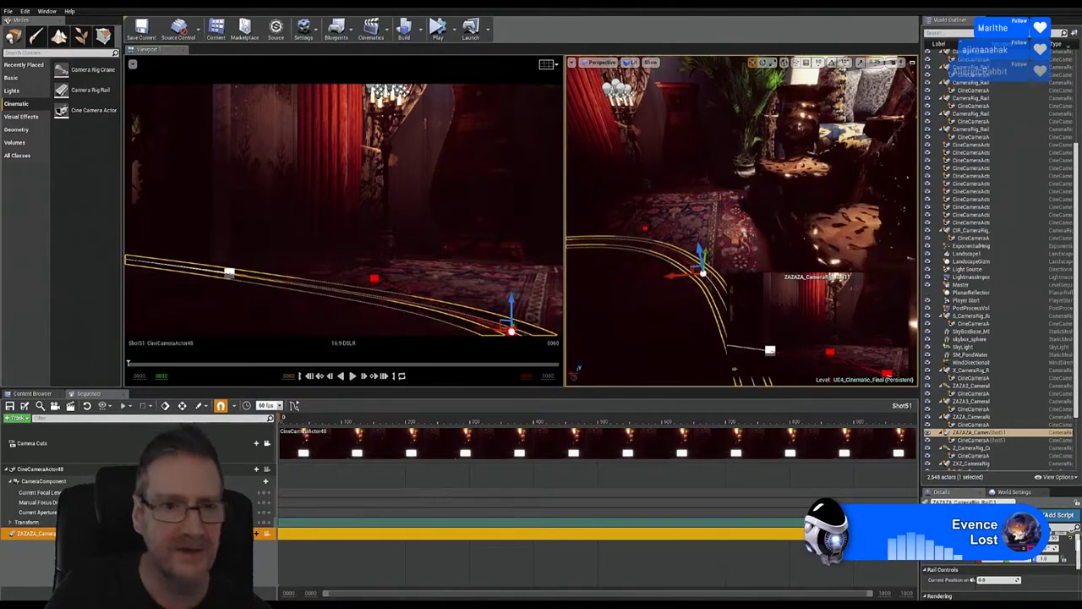
left_click(169, 469)
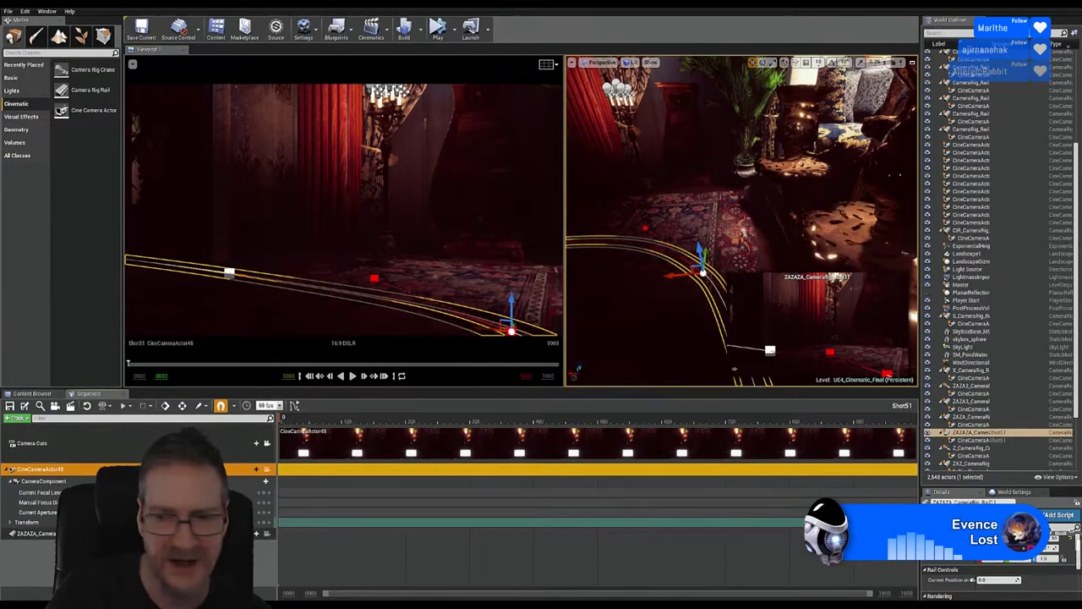
Step: Set the CameraComponent's Sensor Height to 18 for a Custom 36mm x 18mm filmback
left_click(47, 481)
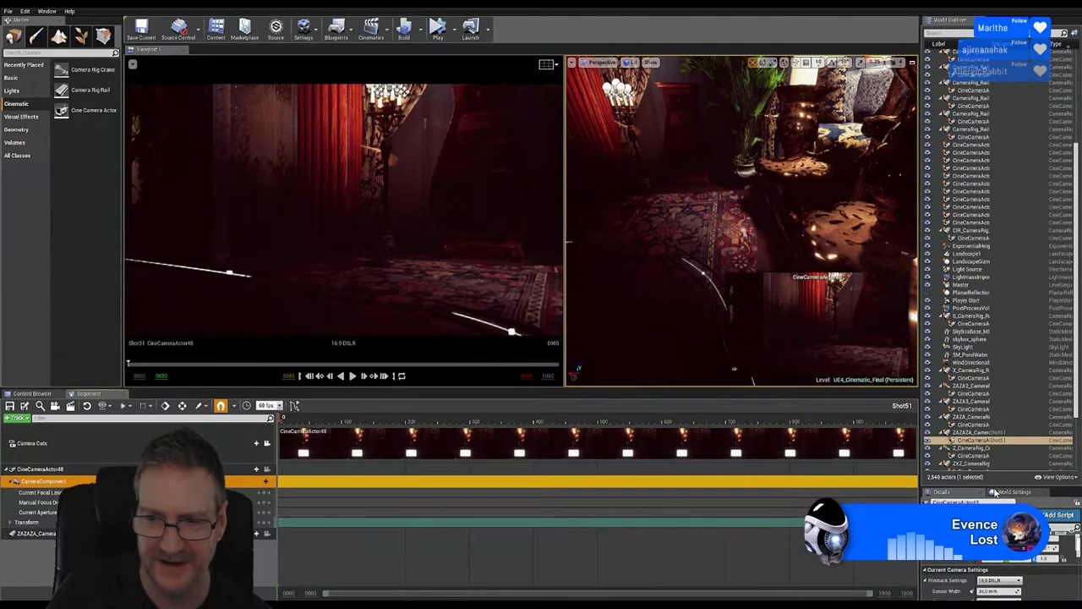
left_click_drag(994, 483, 1005, 280)
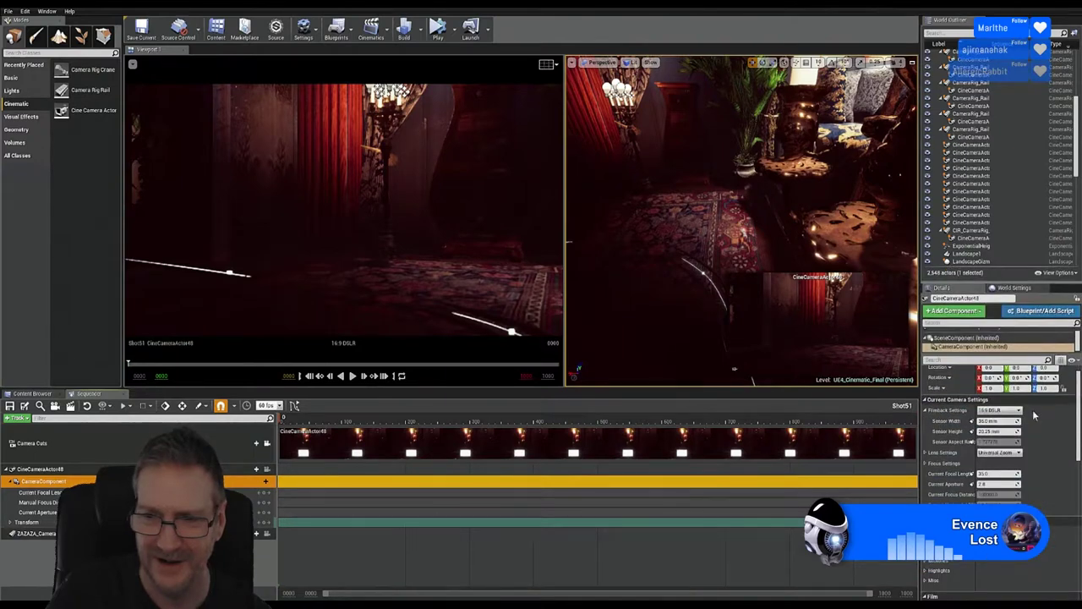
left_click(1000, 432)
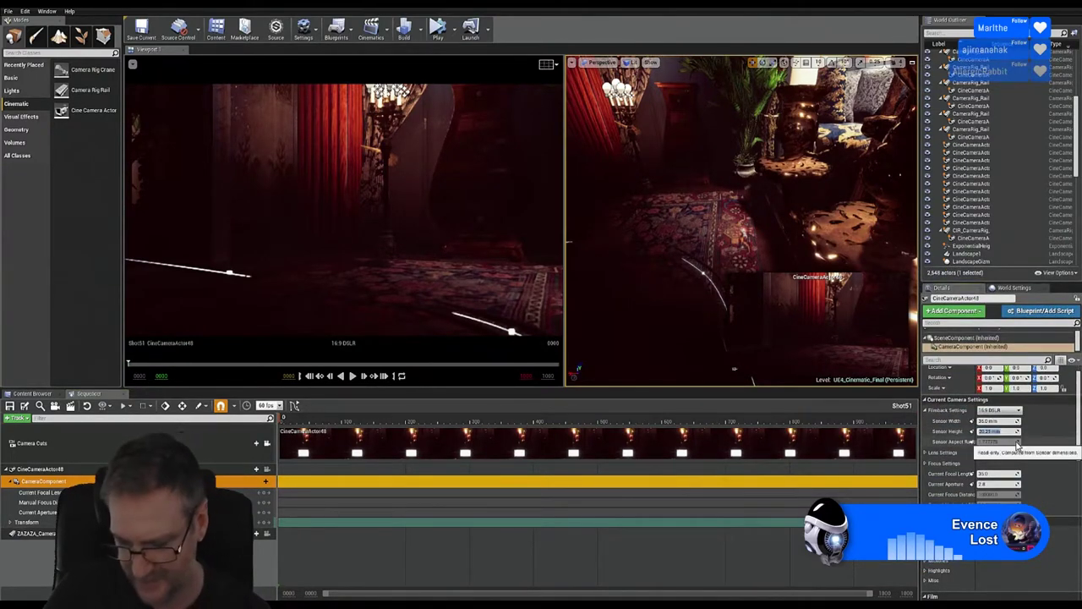
type("18.")
key("Return")
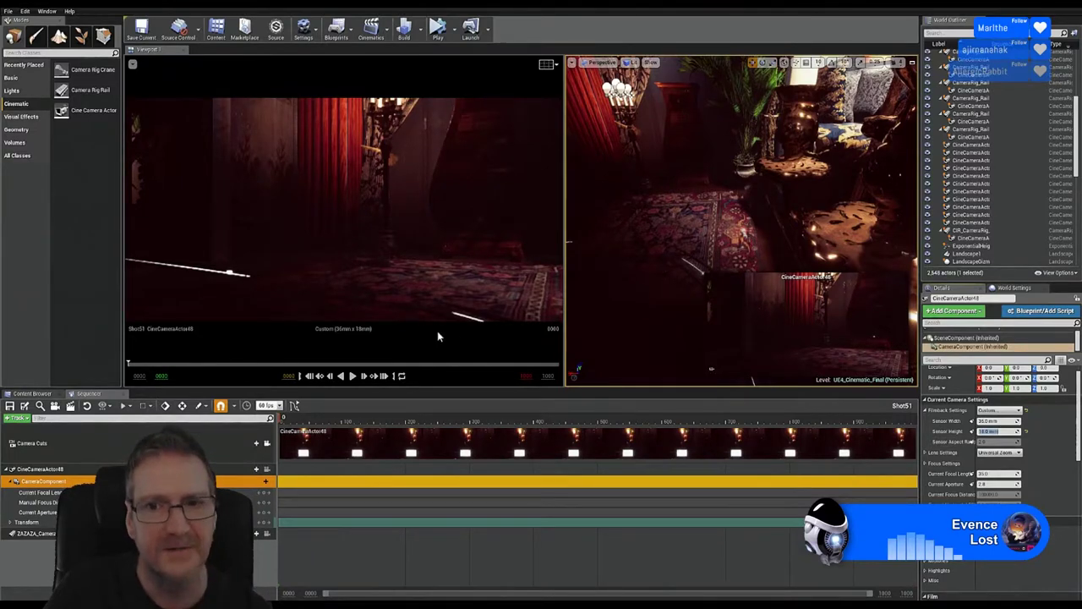
right_click_drag(608, 254, 608, 253)
right_click_drag(711, 369, 711, 368)
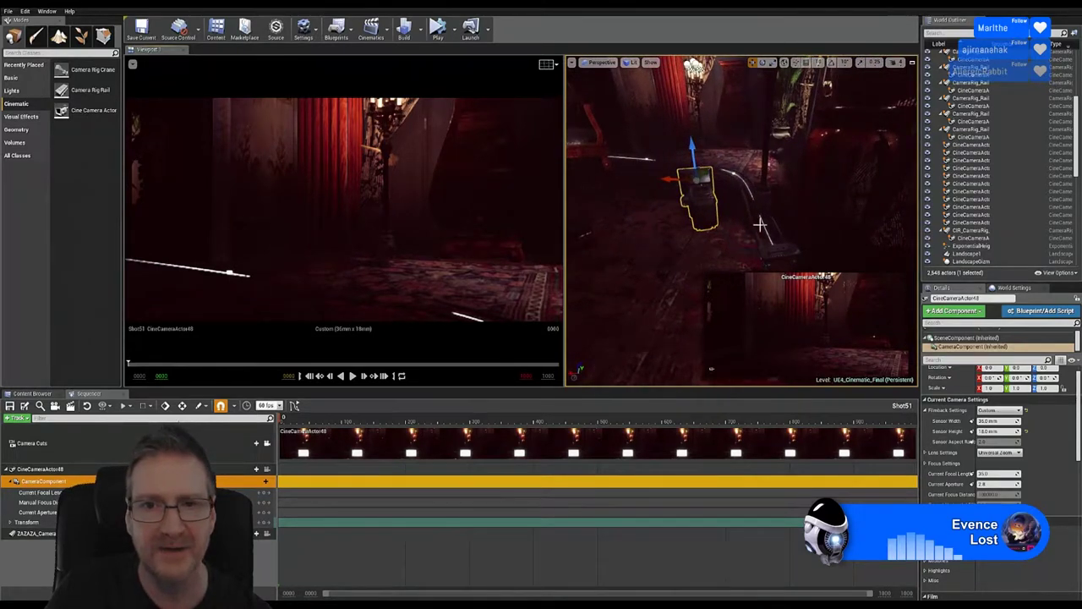
Step: Nudge the cine camera along X, then turn and tilt it to frame the lamp and curtain
left_click_drag(673, 179, 730, 182)
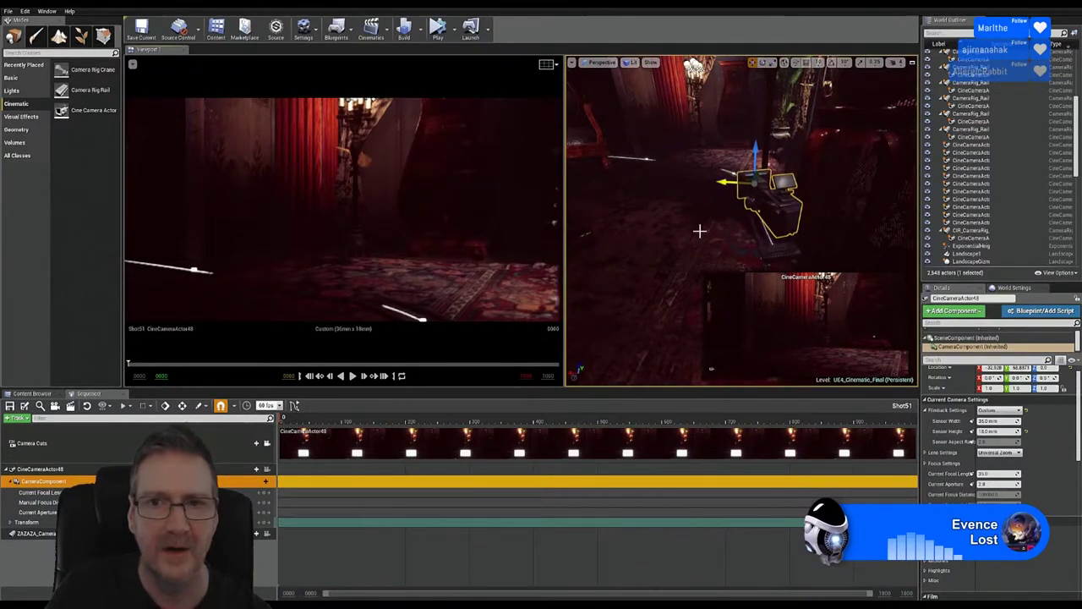
left_click(762, 63)
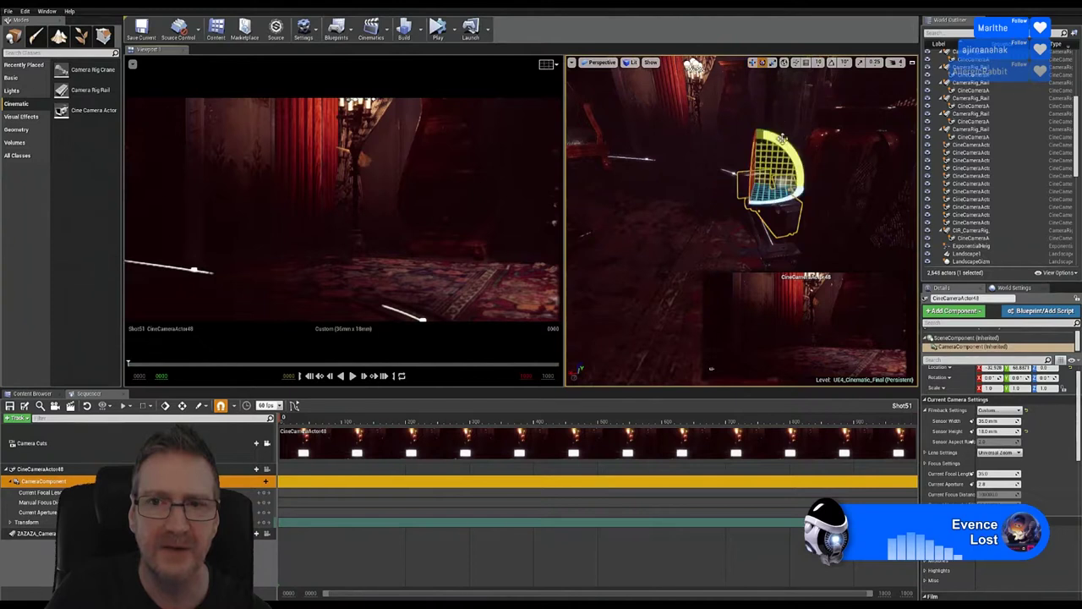
left_click_drag(717, 179, 700, 179)
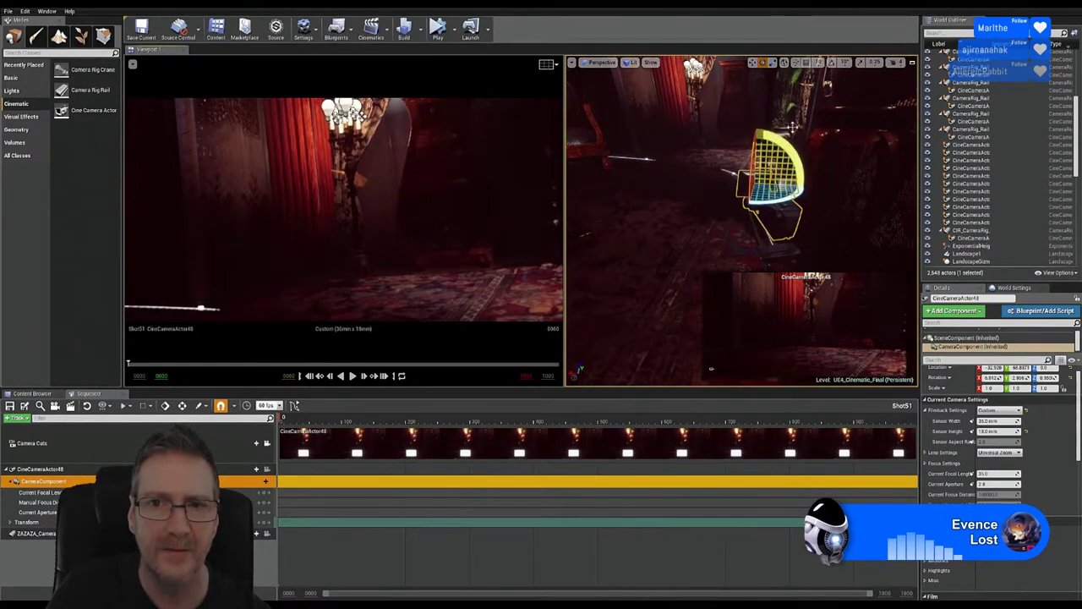
left_click_drag(752, 153, 752, 179)
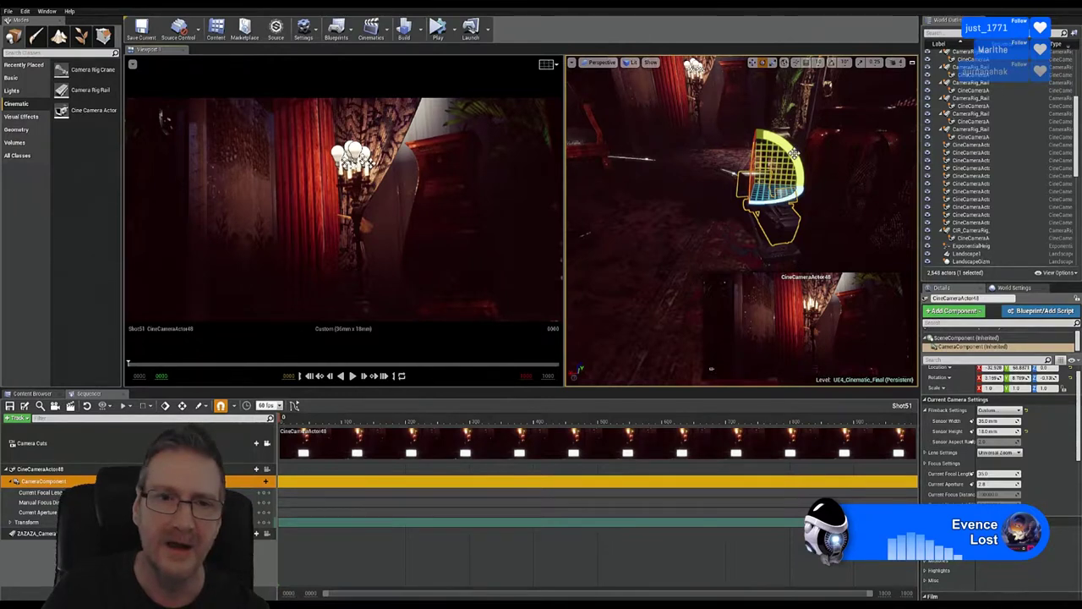
left_click_drag(795, 154, 706, 184)
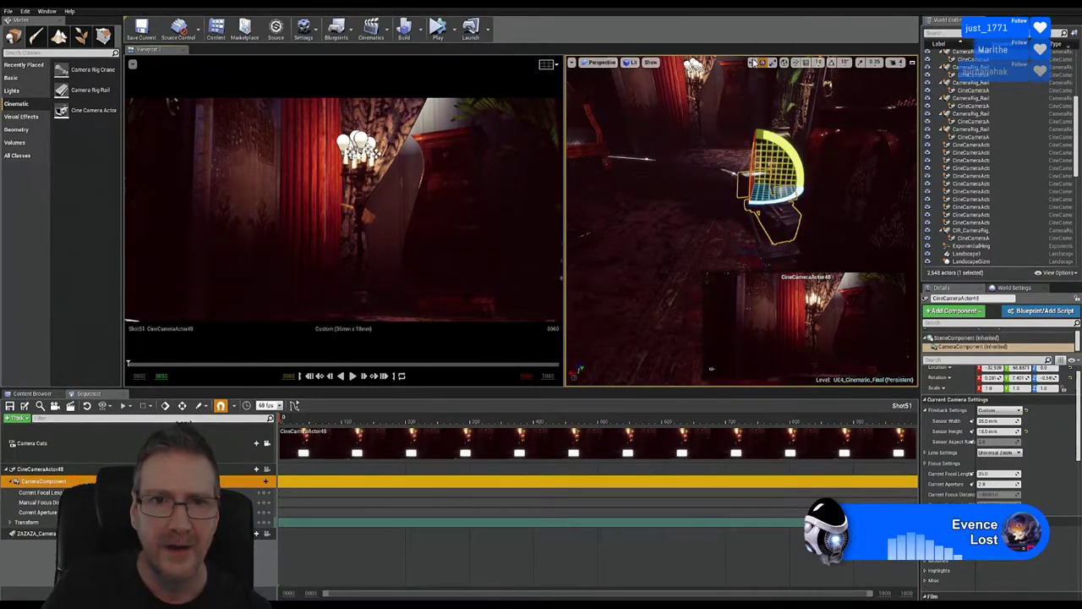
left_click(753, 64)
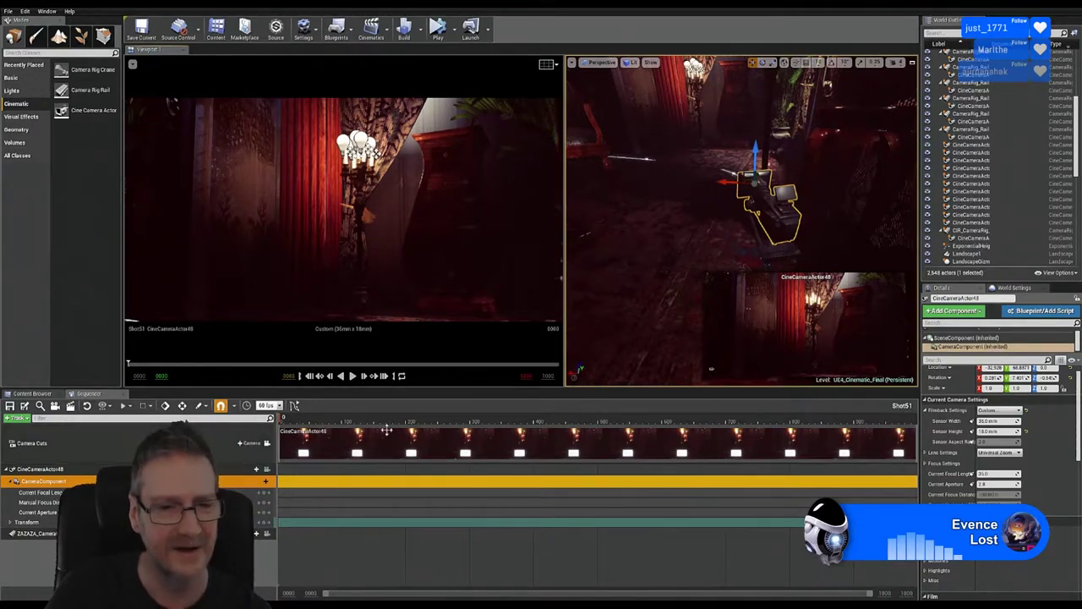
Step: Key the rail's Current Position on Rail at the shot's start and move the playhead to the end
left_click(12, 522)
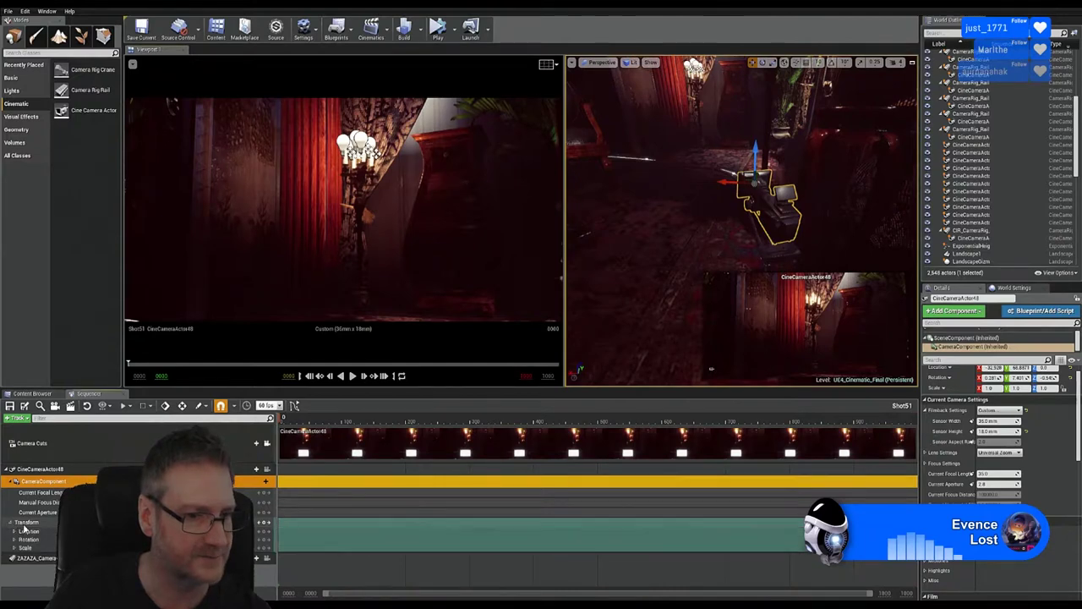
left_click(34, 524)
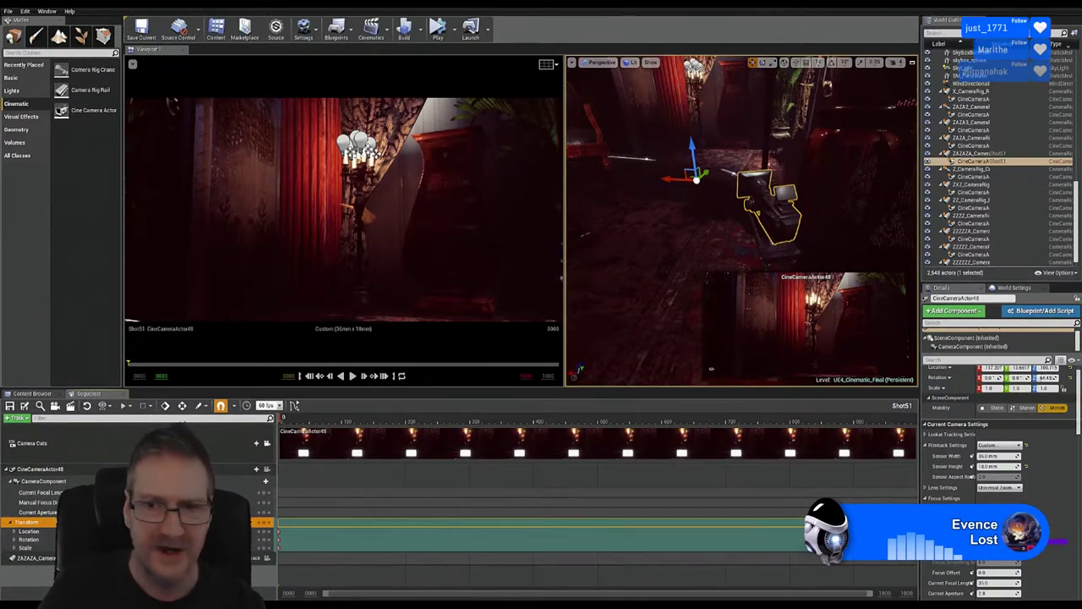
left_click(38, 558)
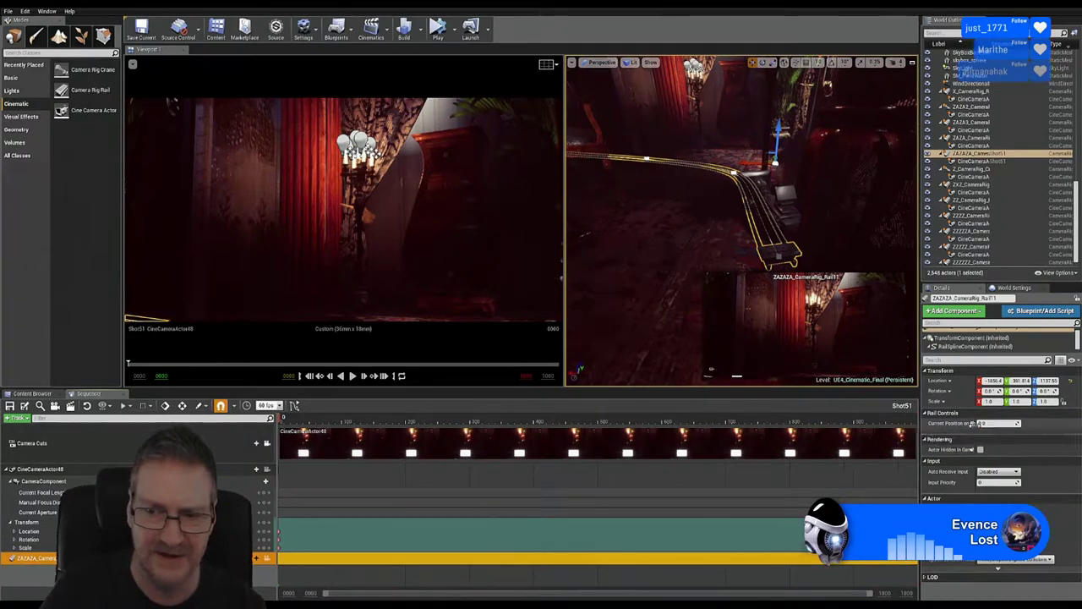
left_click(973, 427)
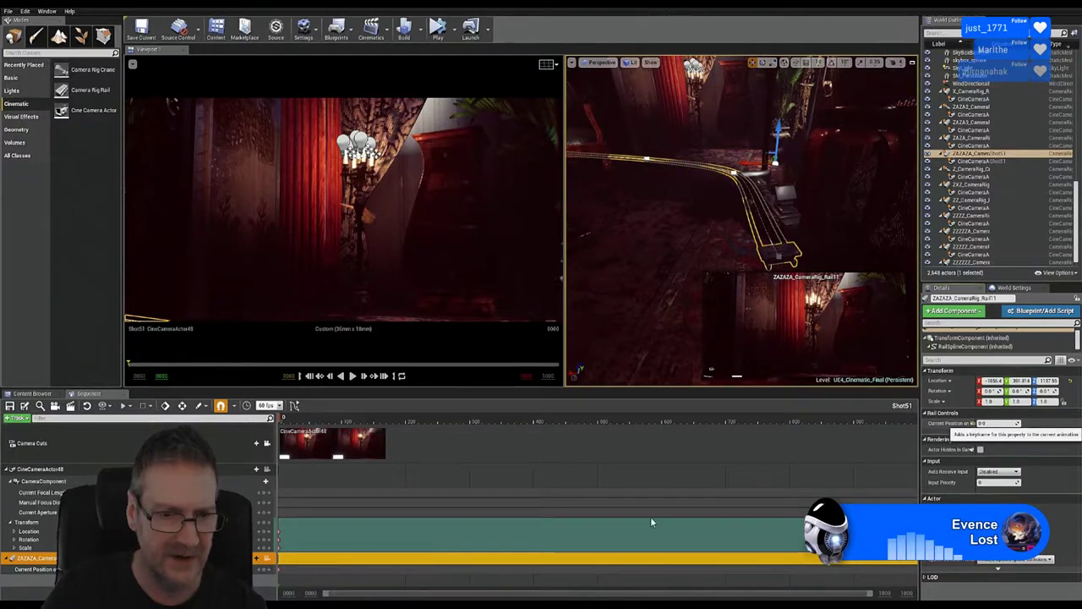
left_click(907, 420)
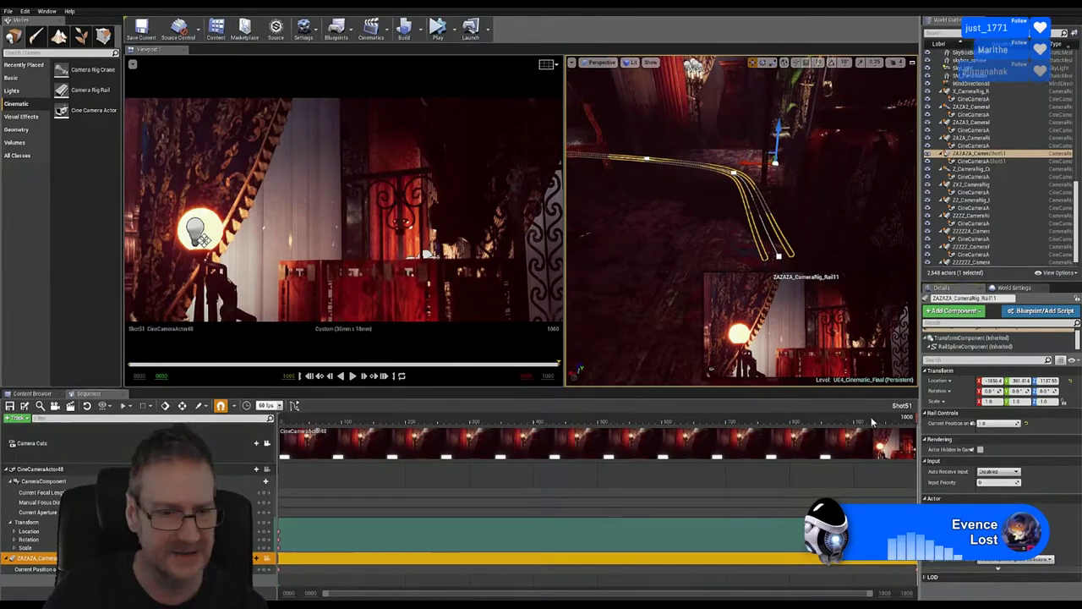
Step: Scrub the shot to around frame 210 and select the cine camera on the rail
left_click_drag(907, 421, 313, 419)
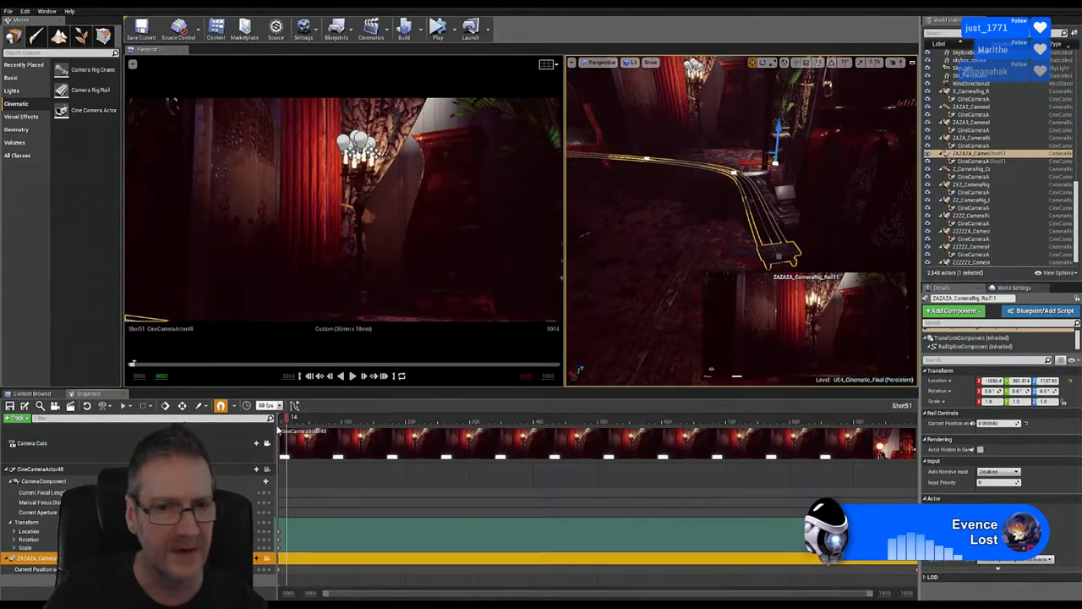
left_click(347, 433)
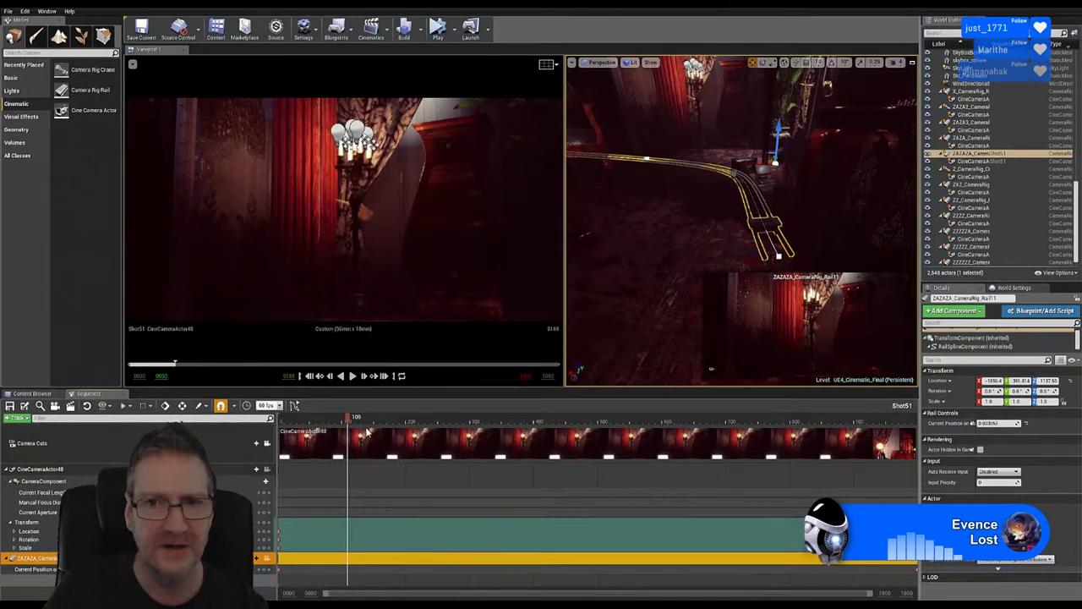
left_click_drag(366, 433, 439, 436)
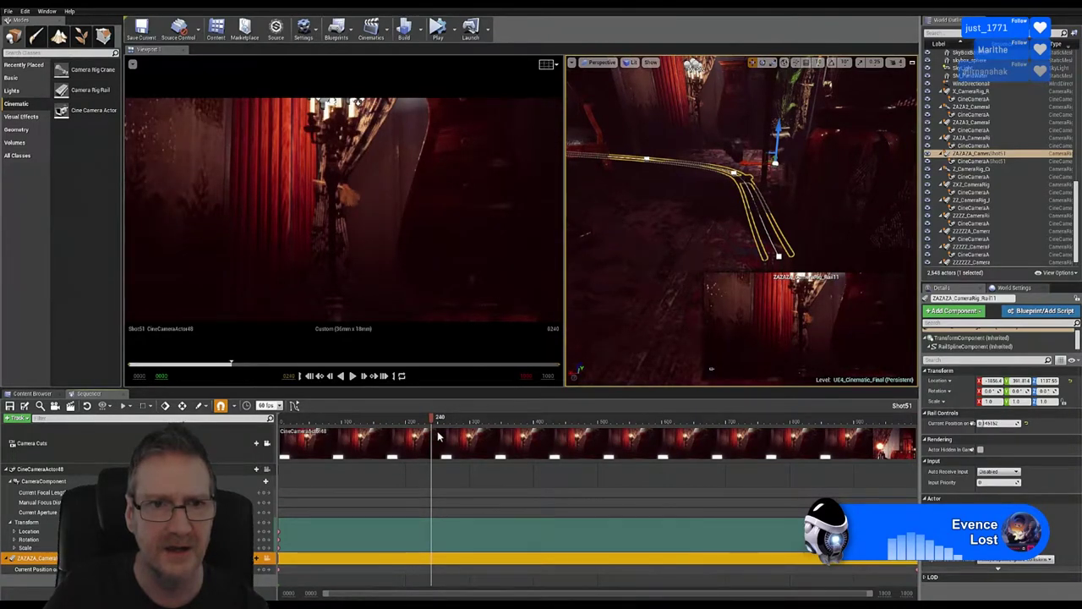
left_click_drag(433, 437, 411, 438)
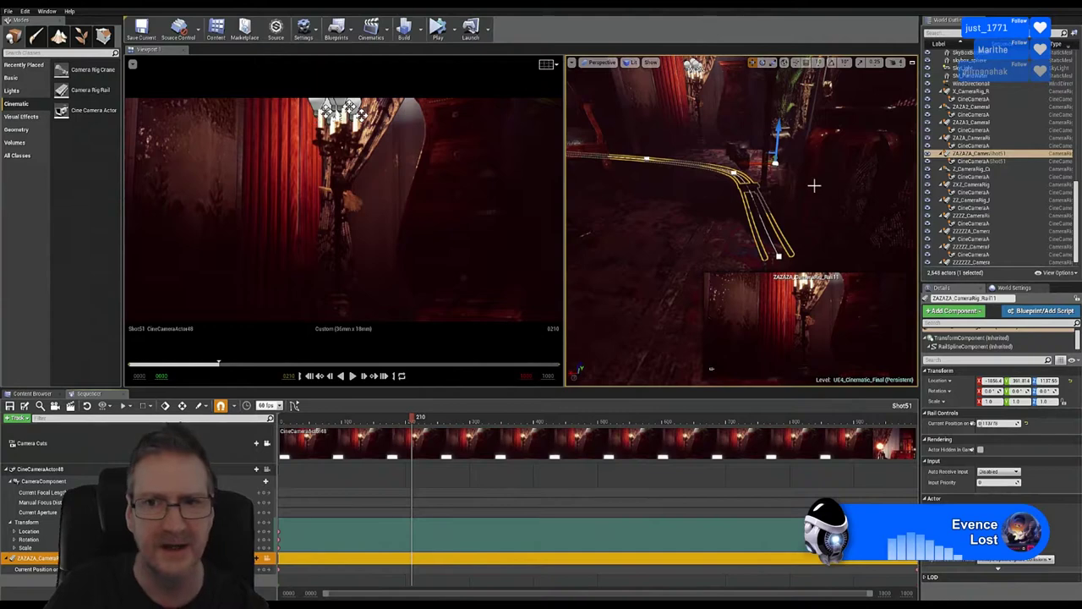
left_click(742, 157)
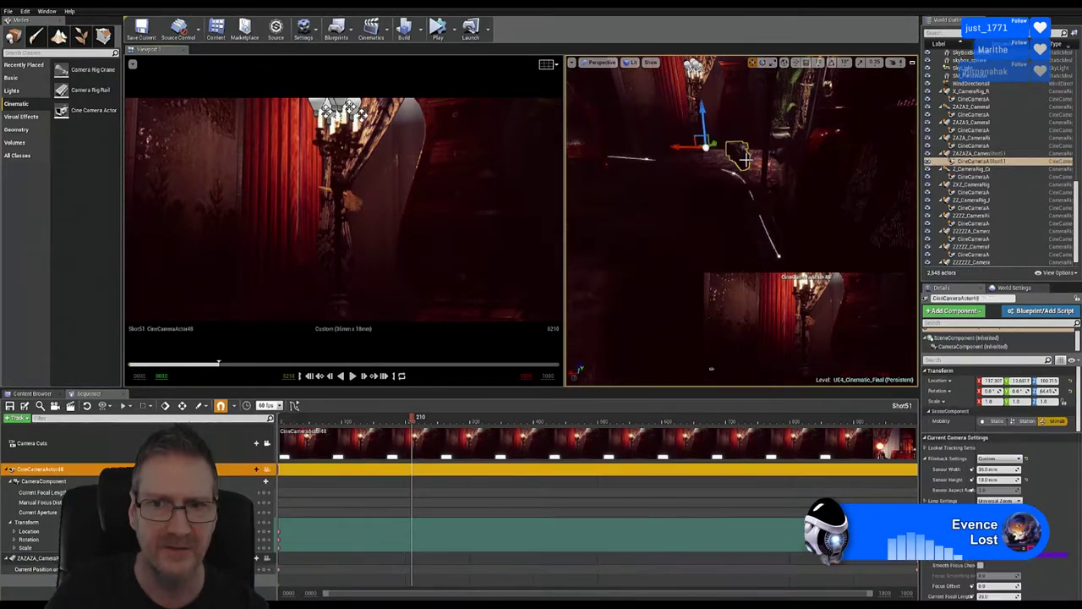
Step: Yaw the cine camera slightly and key its transform at frame 210
left_click(763, 63)
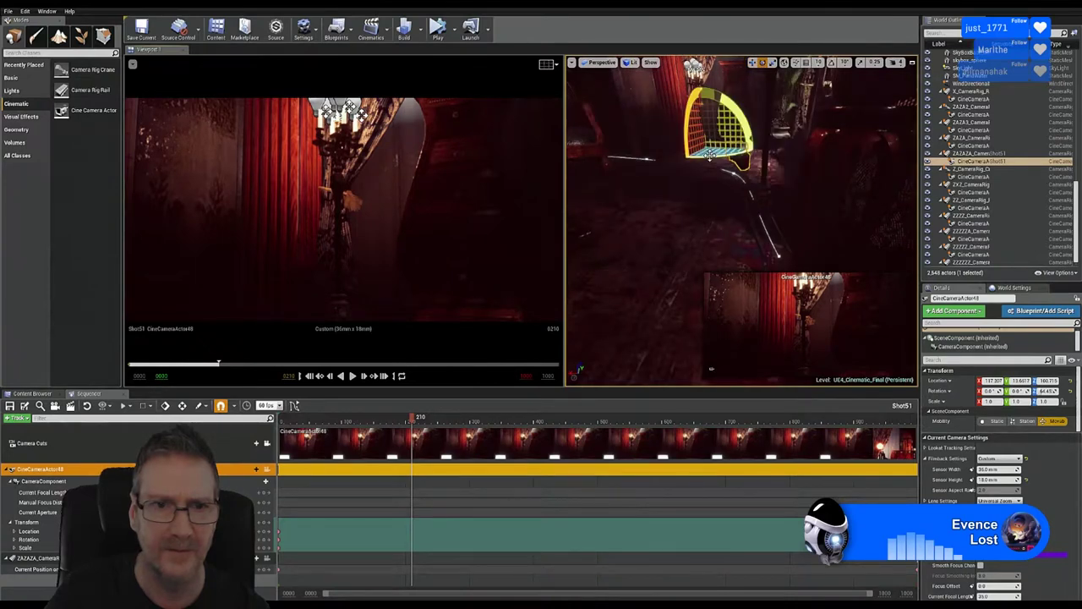
left_click_drag(711, 160, 619, 161)
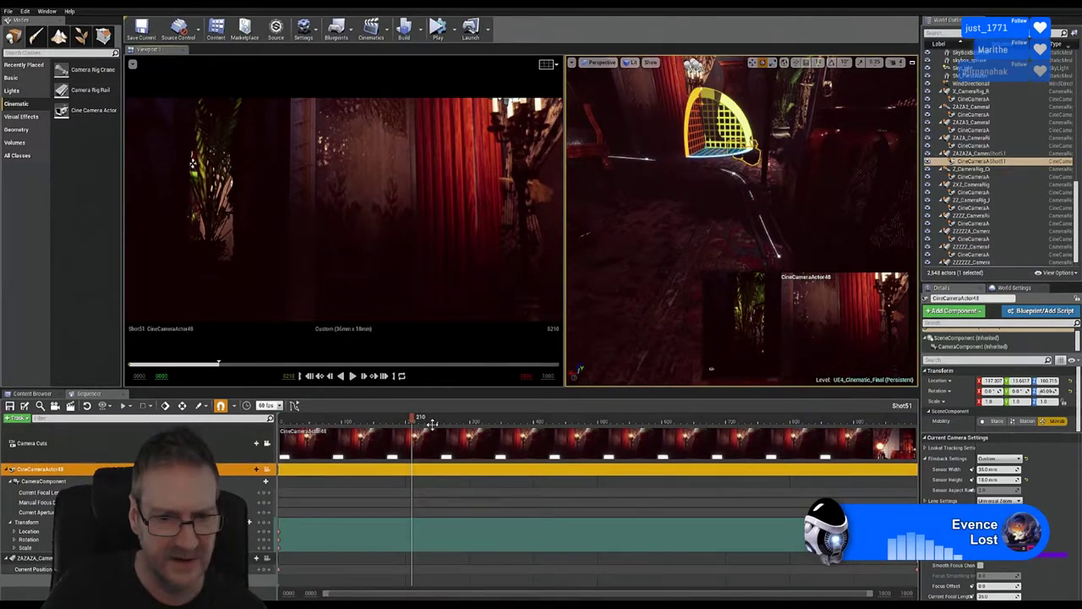
key("s")
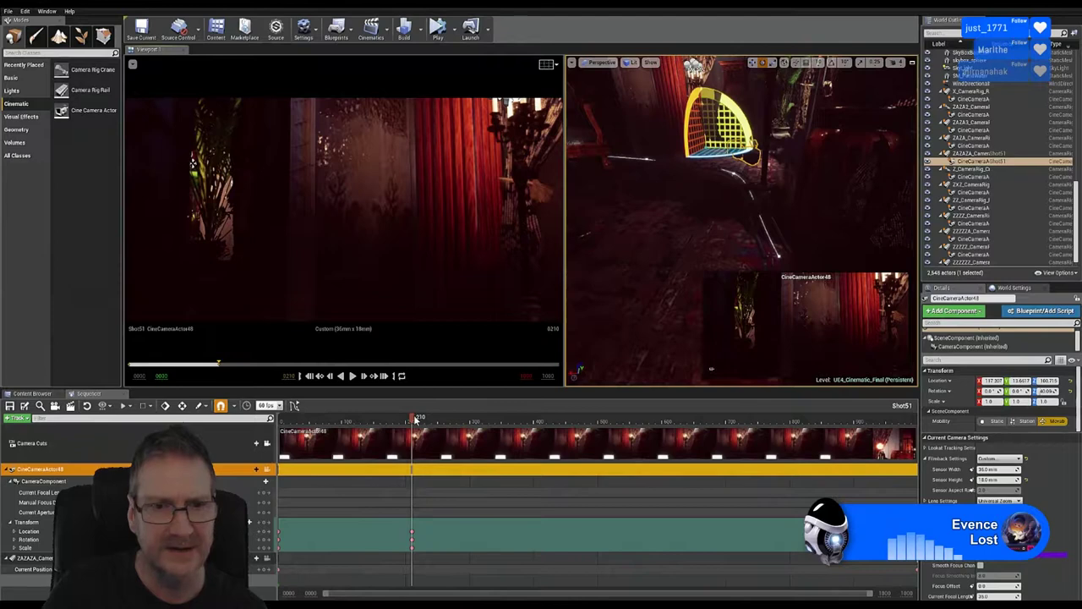
Step: Play ahead to a later frame and turn the camera further to frame the shot
key("space")
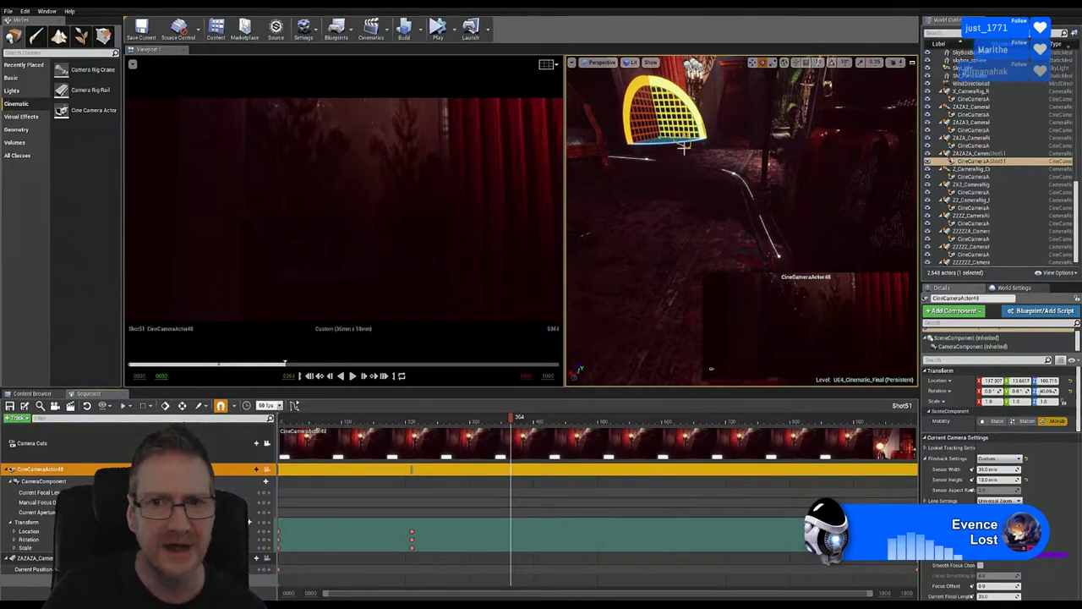
left_click_drag(657, 144, 634, 212)
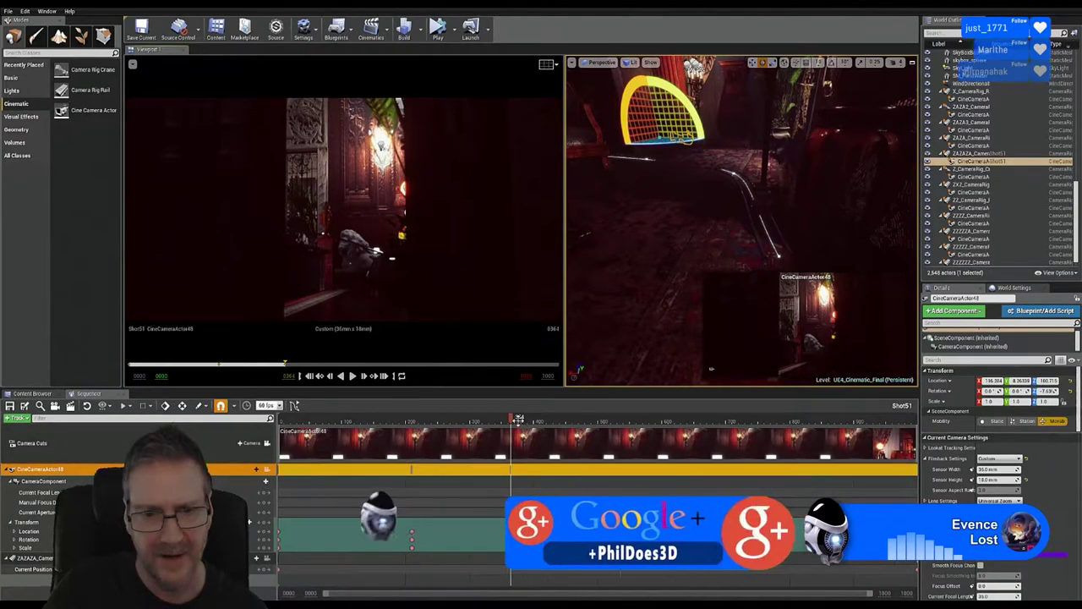
left_click_drag(518, 419, 924, 403)
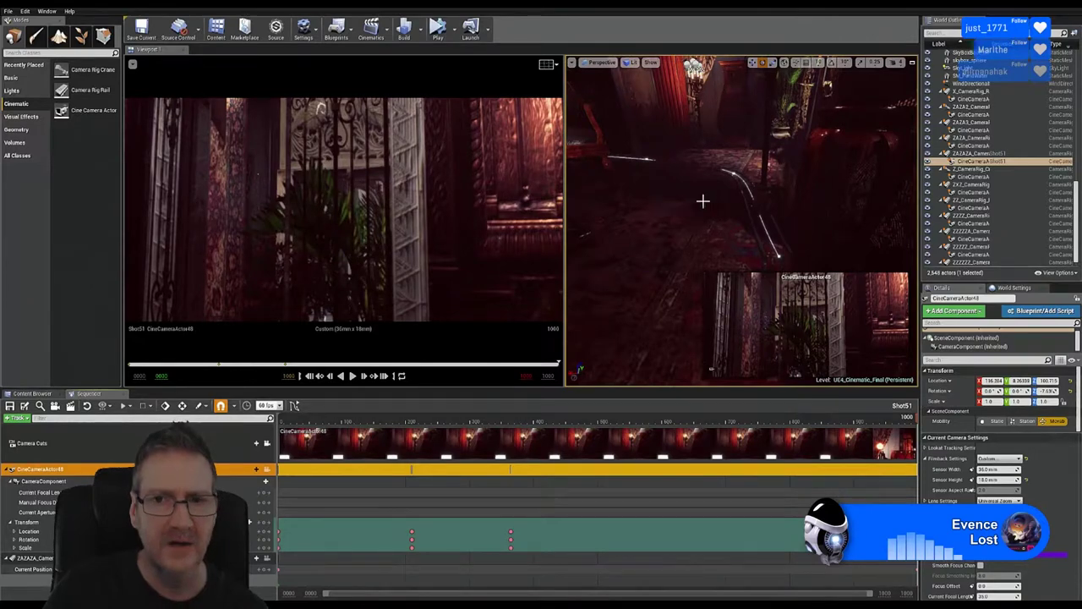
right_click_drag(710, 368, 710, 368)
left_click(754, 63)
right_click_drag(730, 146, 731, 145)
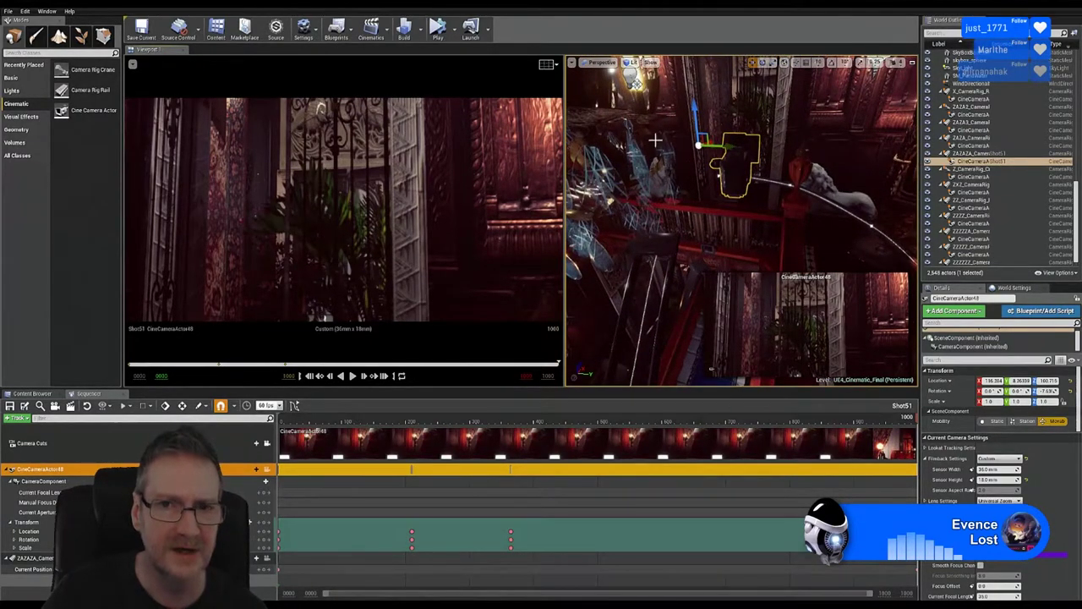
left_click(660, 254)
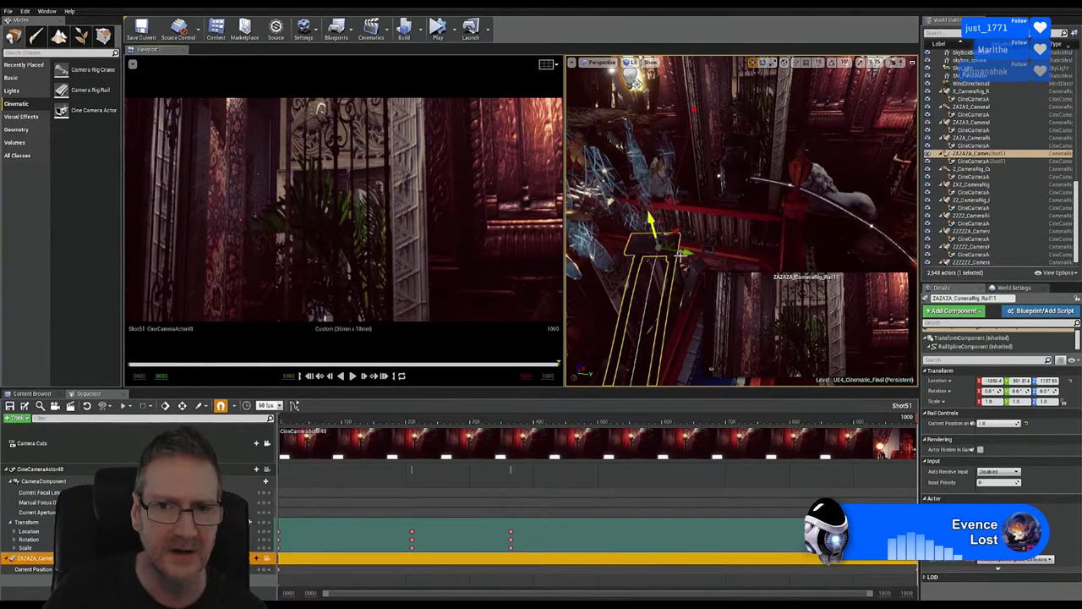
right_click_drag(343, 211, 342, 211)
right_click_drag(648, 259, 648, 259)
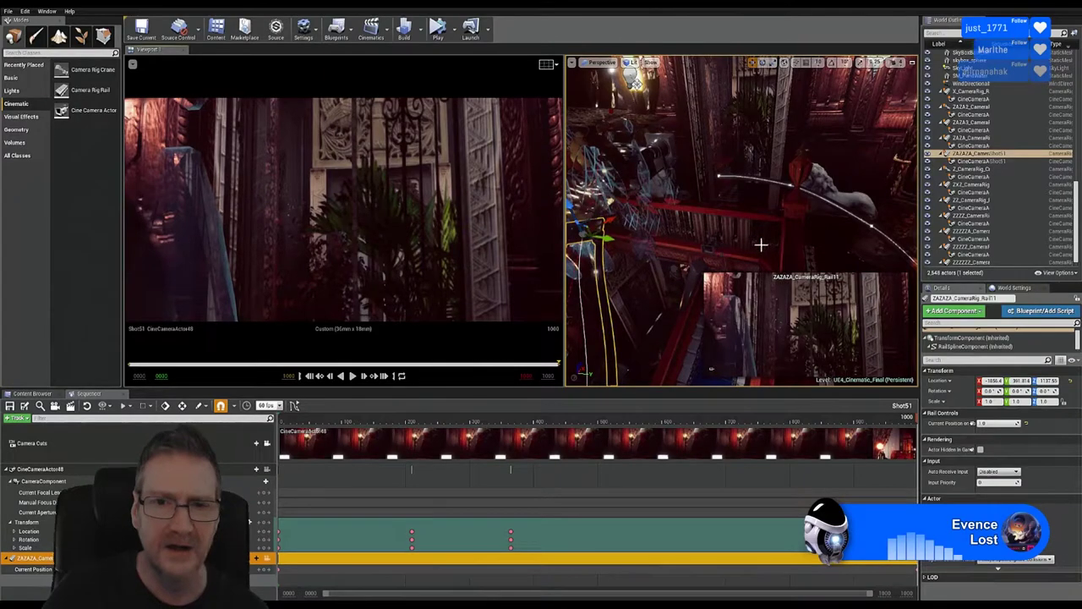
right_click_drag(710, 368, 711, 367)
right_click_drag(825, 186, 824, 186)
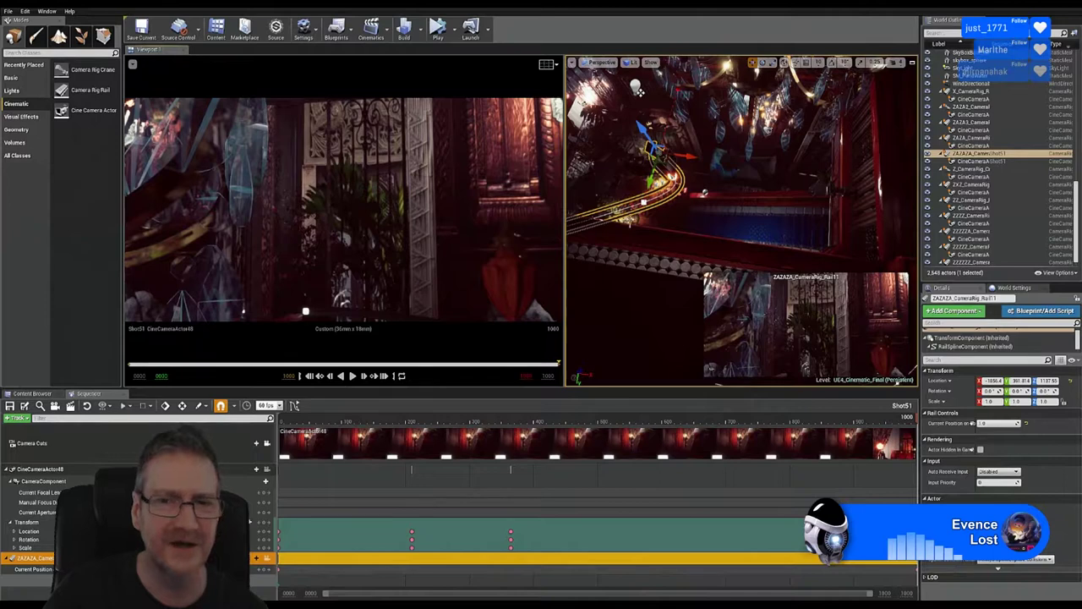
right_click_drag(742, 211, 757, 241)
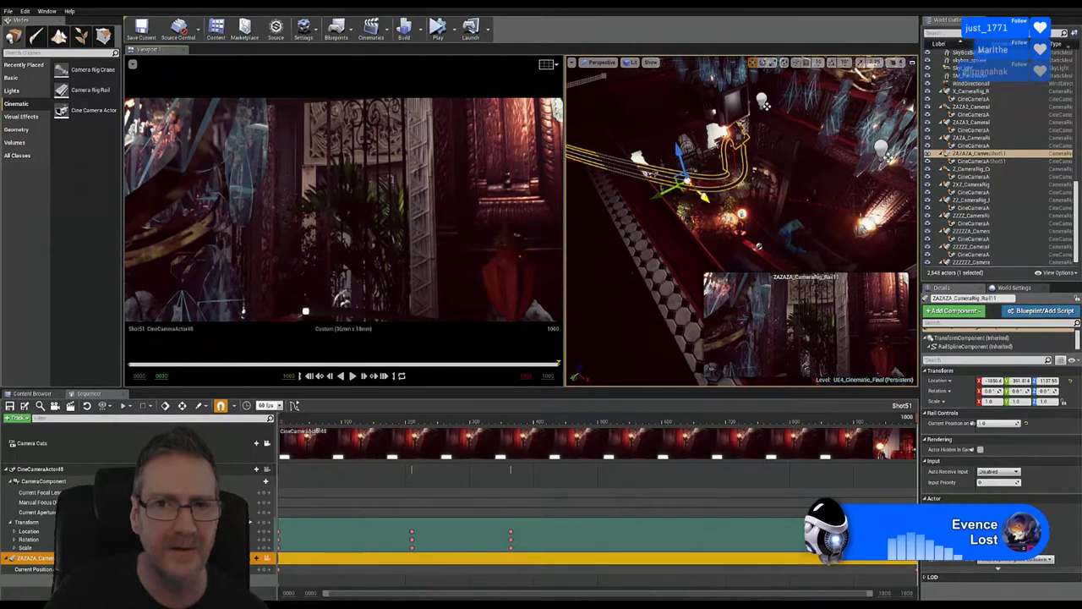
left_click_drag(685, 179, 630, 118)
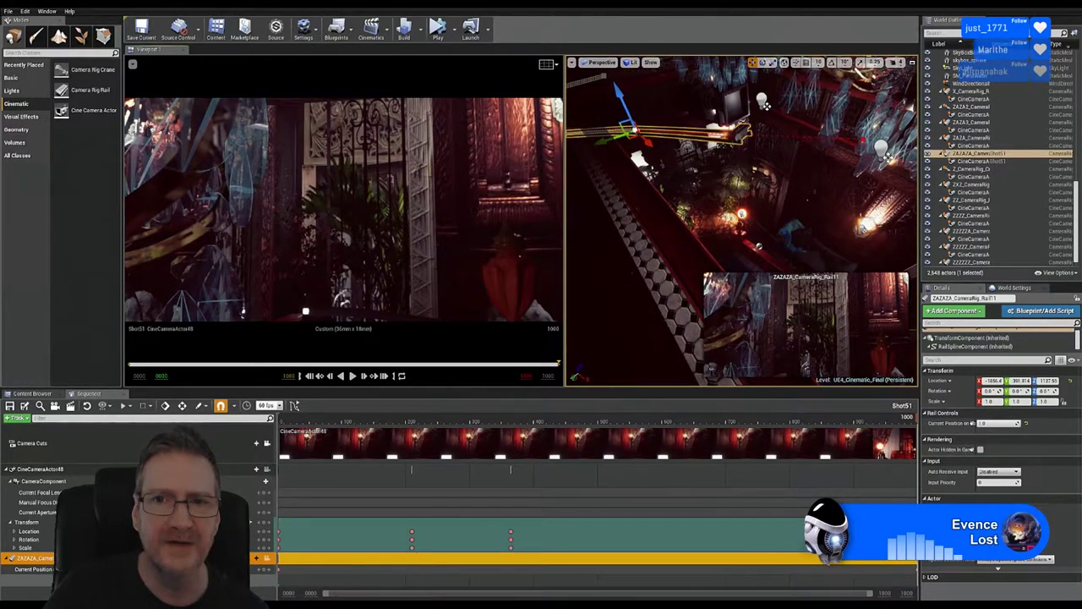
left_click(725, 135)
right_click_drag(766, 106, 704, 211)
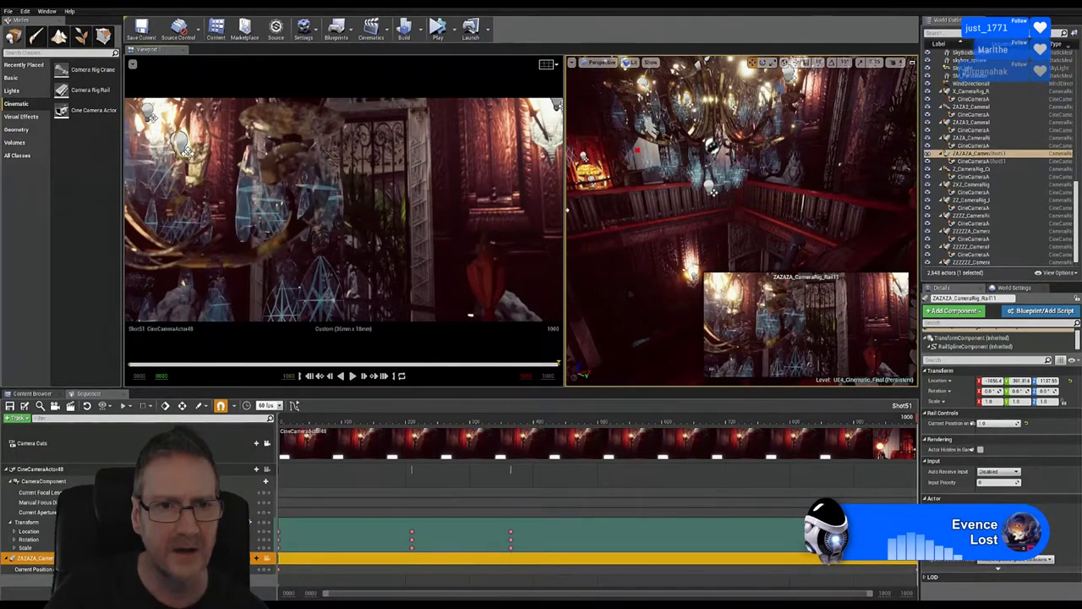
right_click_drag(712, 192, 607, 206)
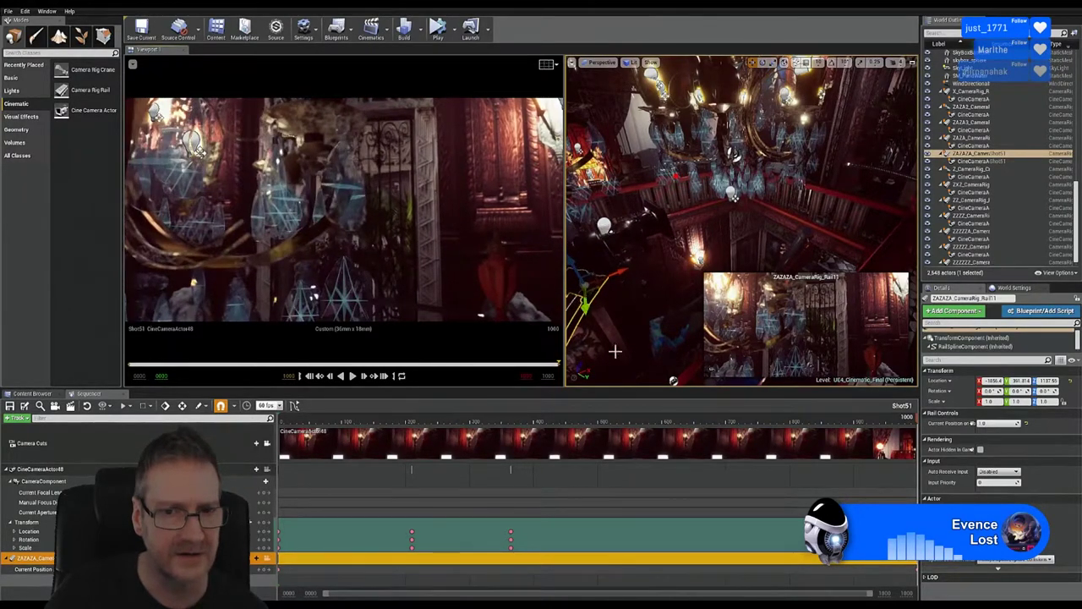
right_click_drag(736, 219, 620, 309)
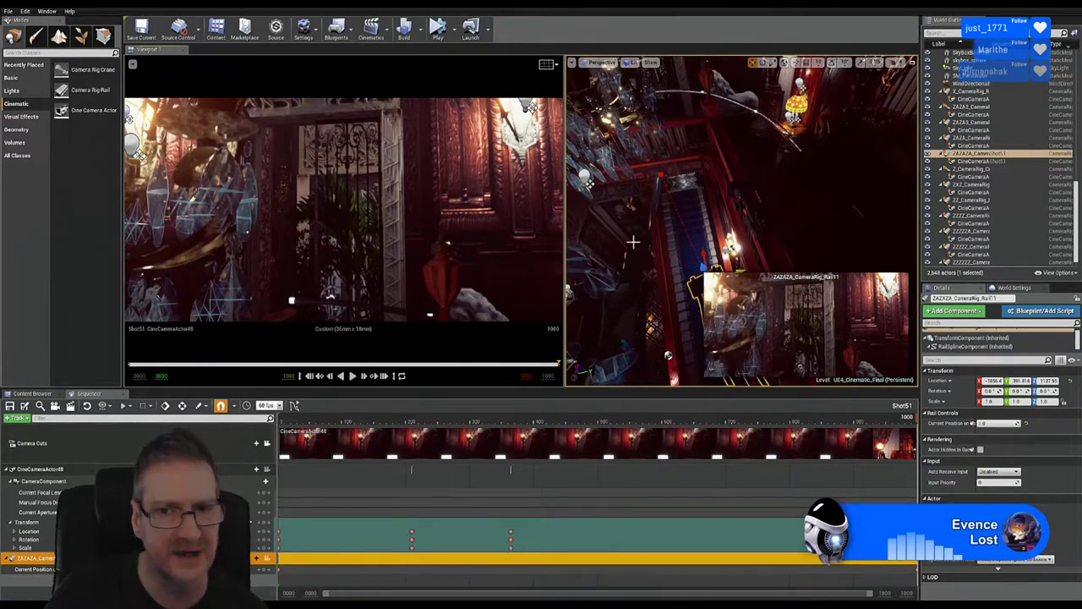
right_click_drag(590, 181, 680, 193)
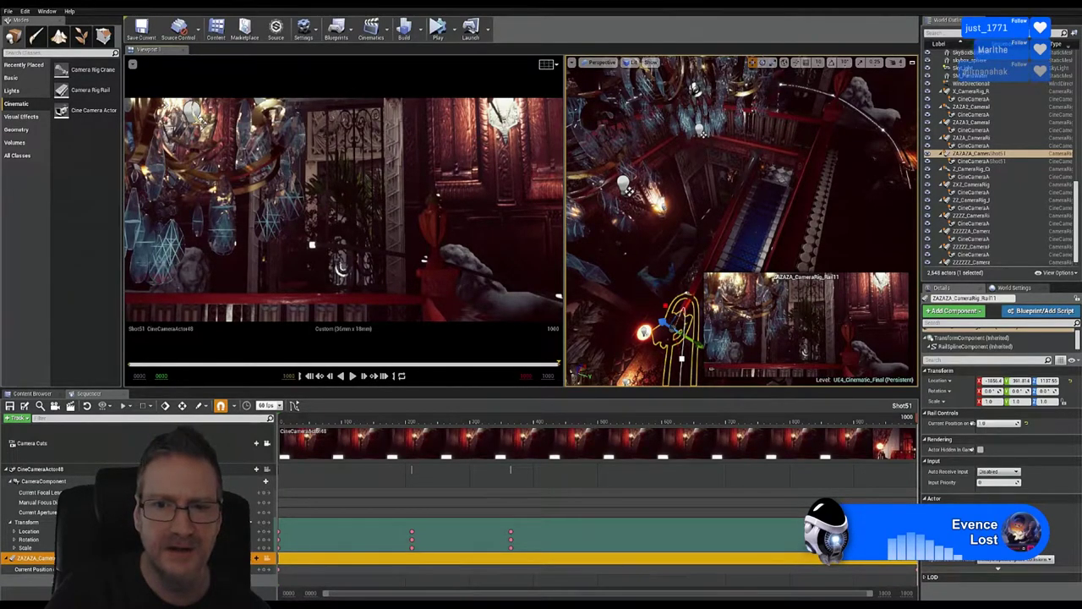
Step: Pull the rail's top spline point down to reshape the rail
right_click_drag(742, 220, 754, 210)
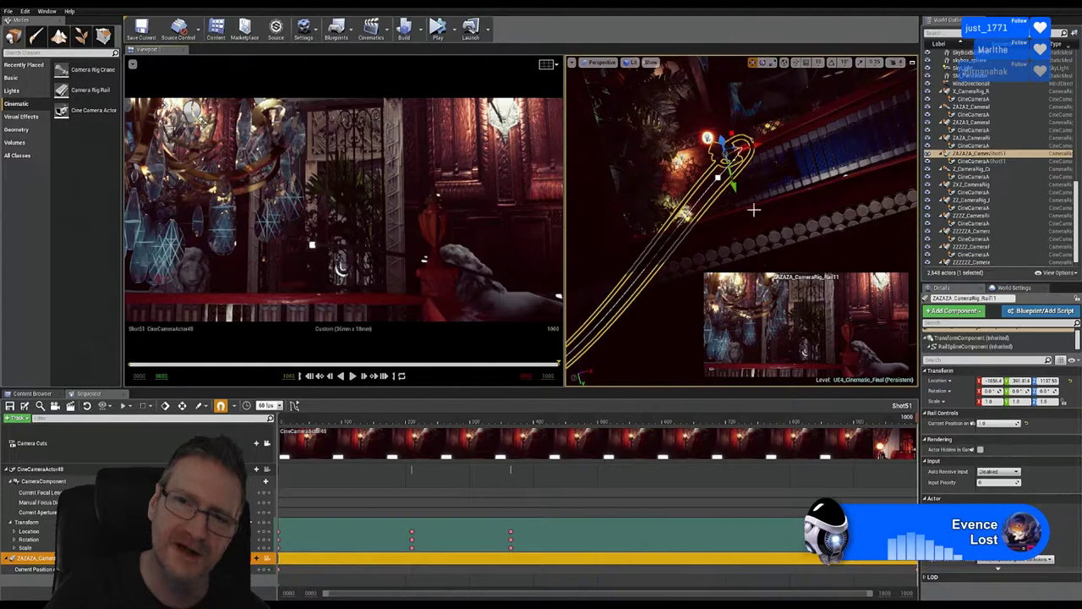
left_click(717, 178)
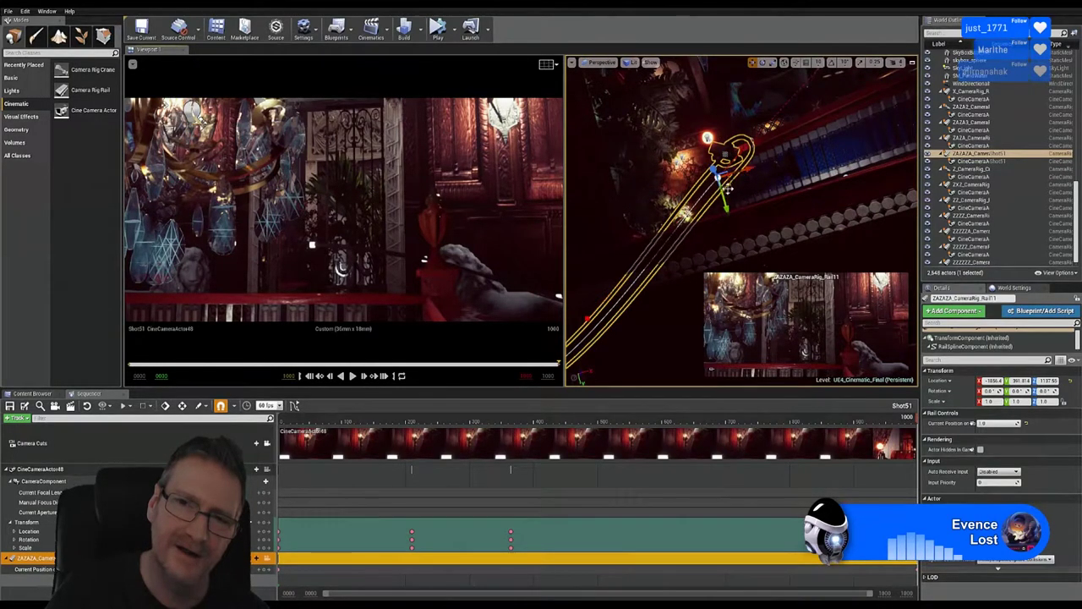
left_click_drag(717, 178, 640, 302)
right_click_drag(742, 220, 708, 229)
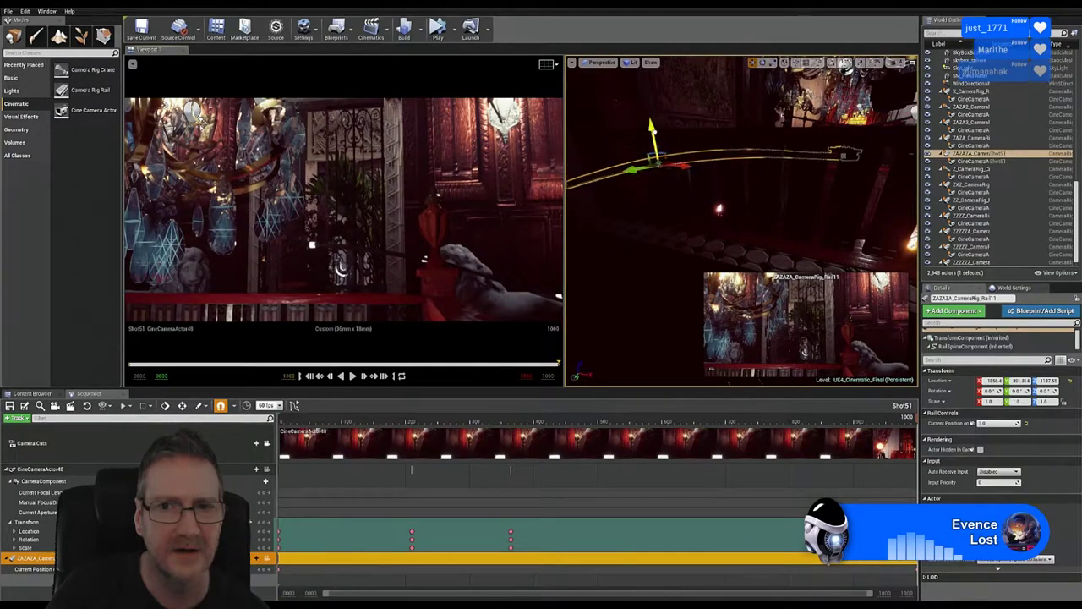
right_click_drag(707, 228, 729, 250)
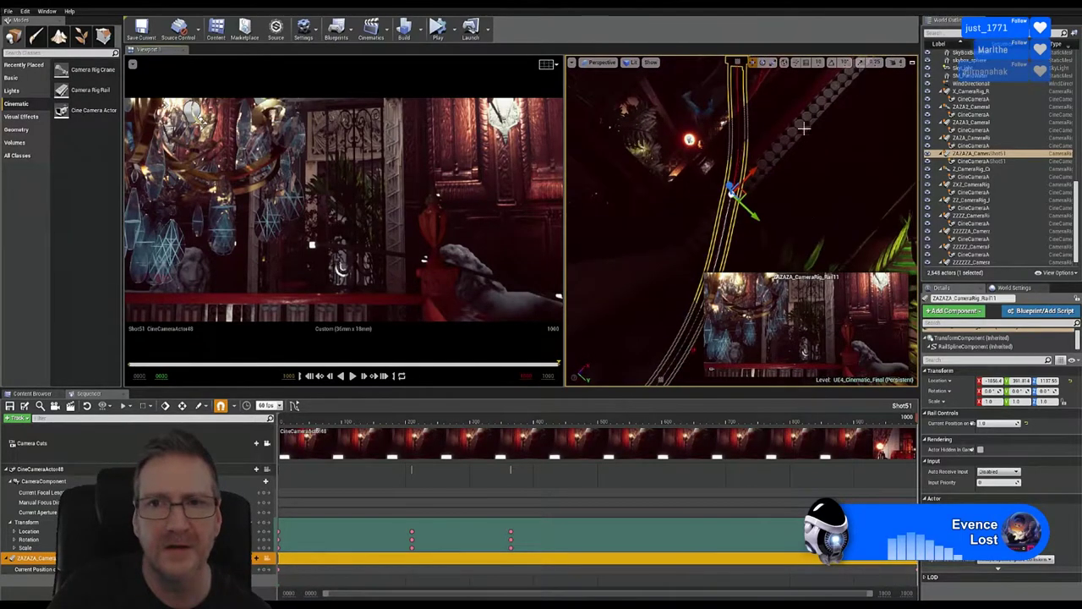
Step: Rotate the camera rail rig about -4.25 degrees
left_click(763, 63)
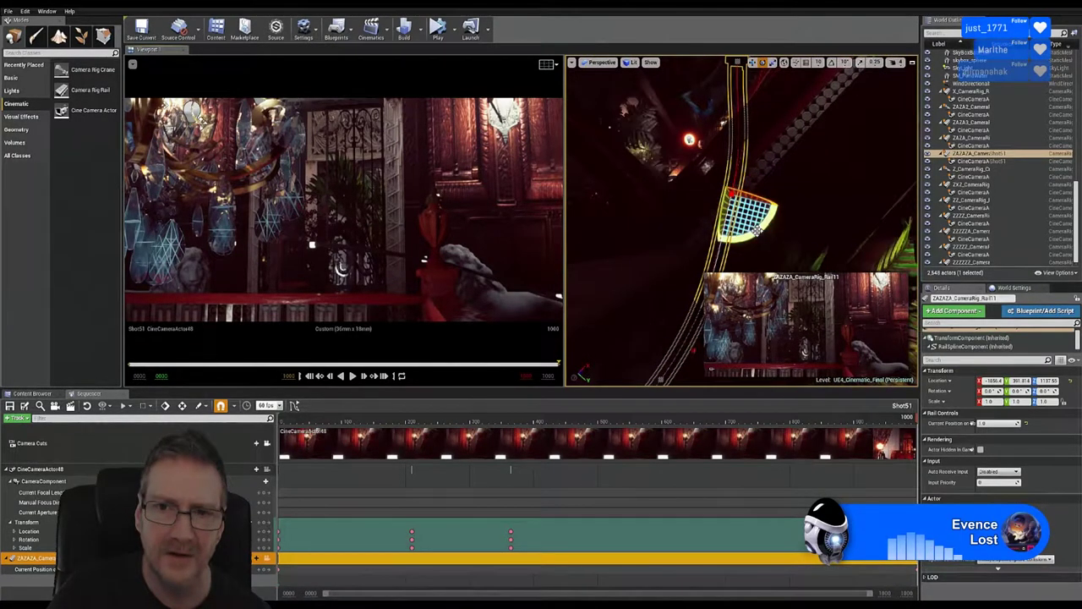
left_click_drag(758, 235, 751, 240)
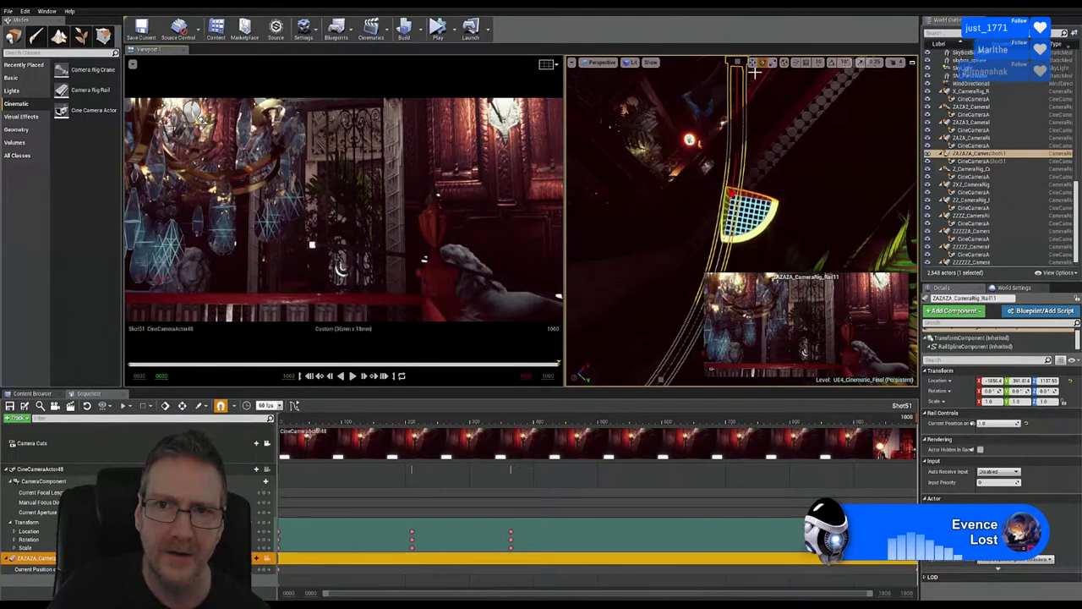
left_click(751, 63)
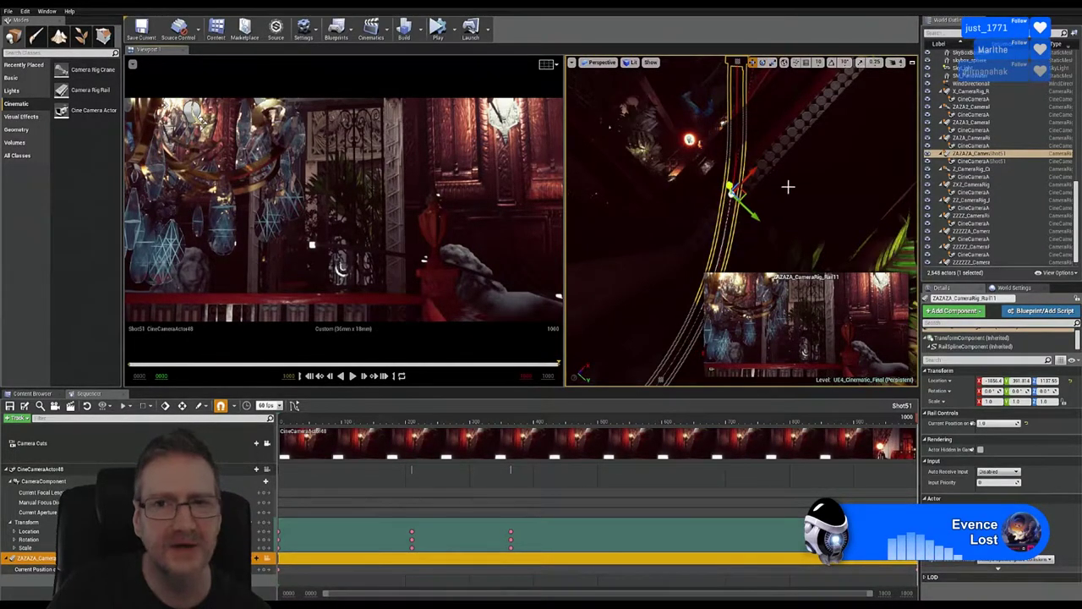
right_click_drag(788, 186, 825, 270)
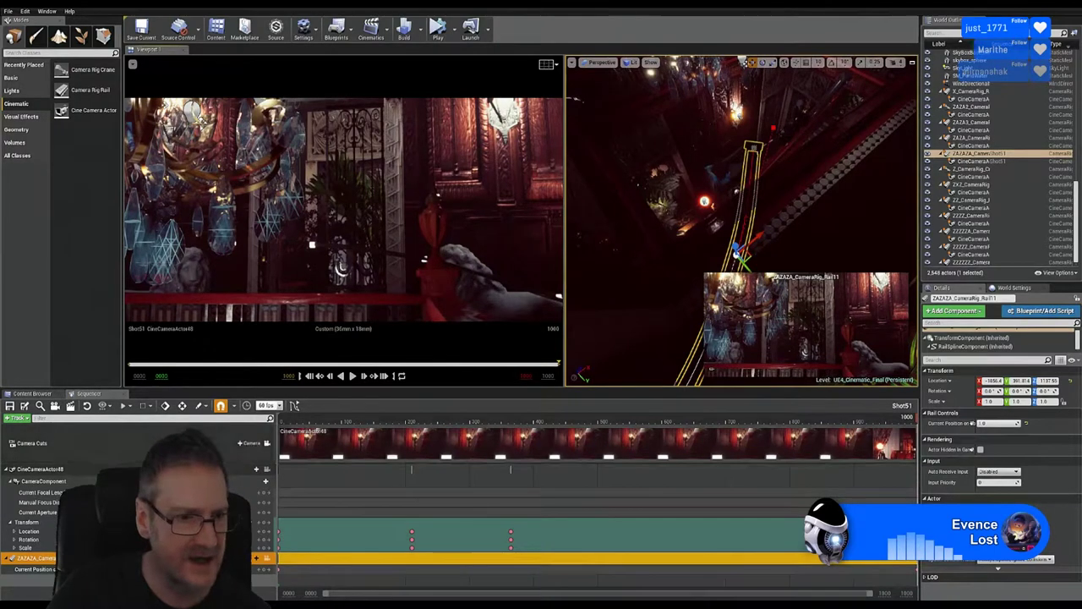
Step: Select CineCameraActor48's Transform track and scrub the timeline, ending near frame 296
left_click(42, 482)
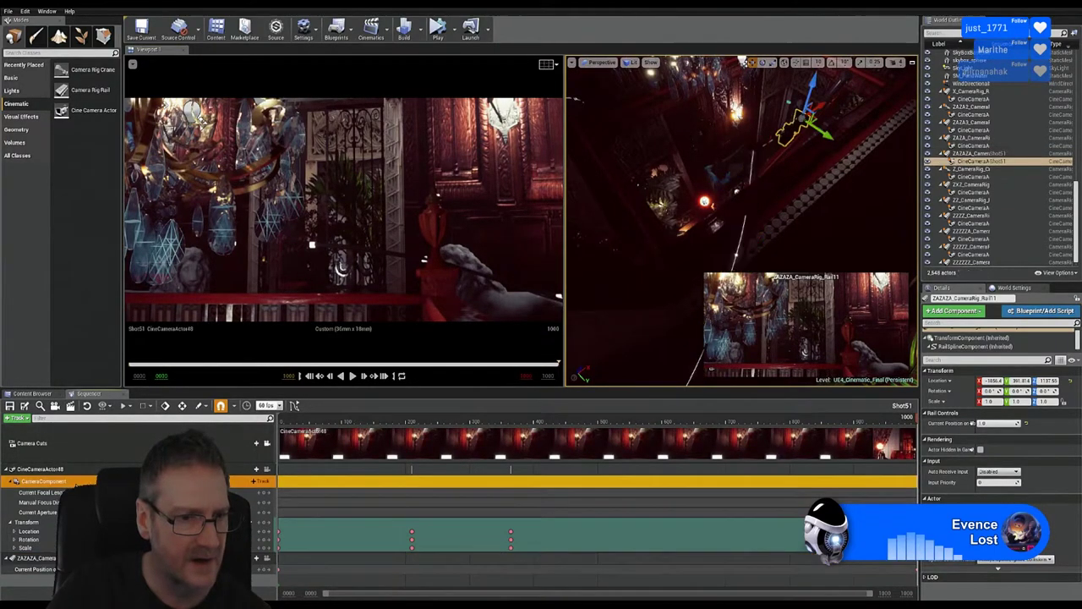
left_click(27, 522)
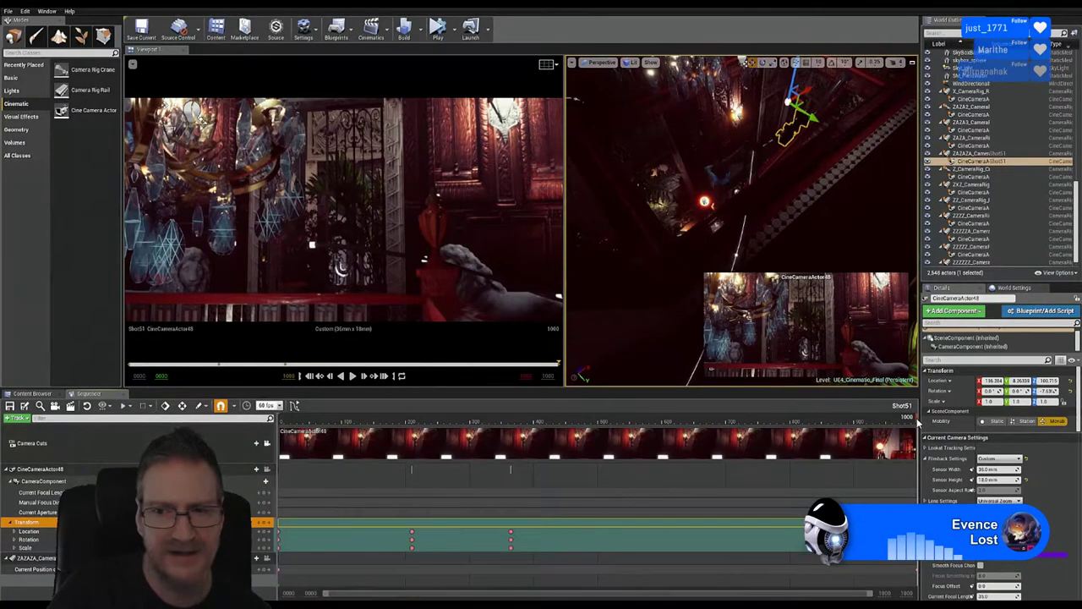
left_click_drag(909, 418, 235, 453)
left_click_drag(309, 446, 468, 419)
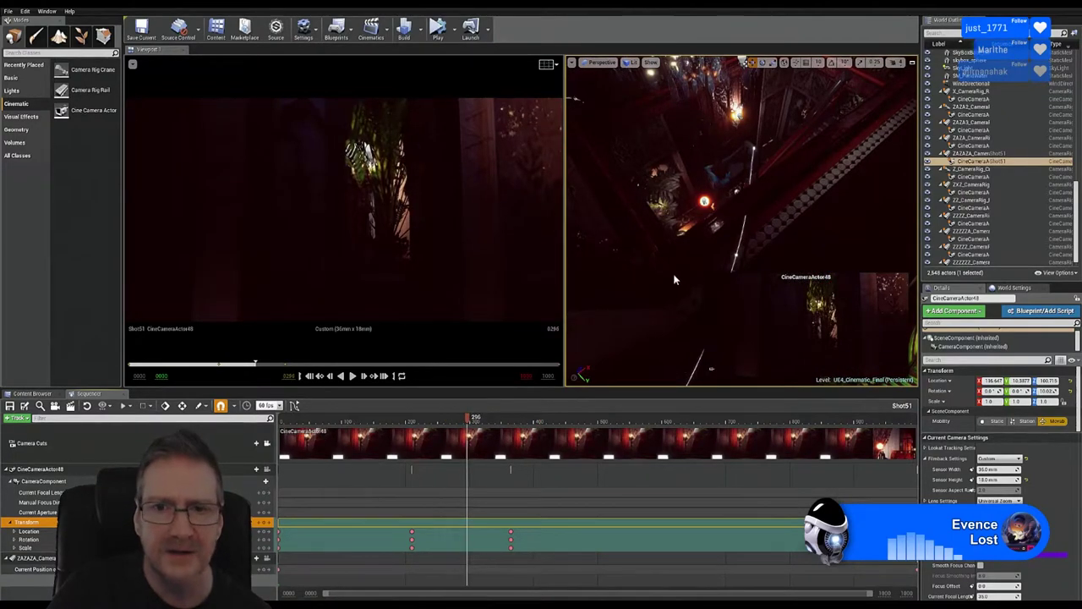
right_click_drag(711, 369, 711, 369)
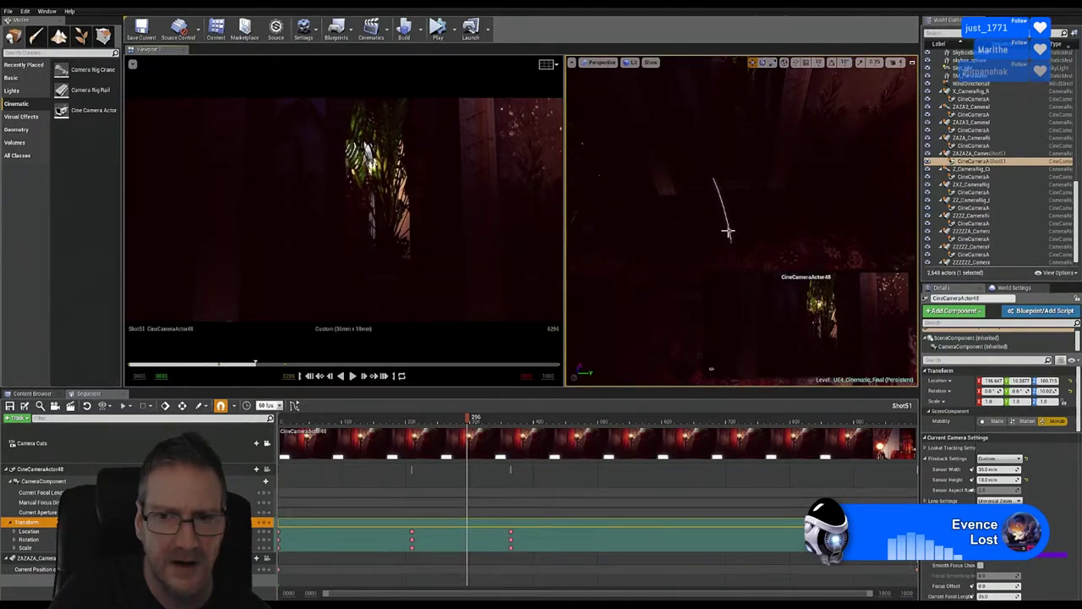
Step: Select the rail, then scrub and play the shot forward and in reverse, stopping near frame 480
left_click(727, 230)
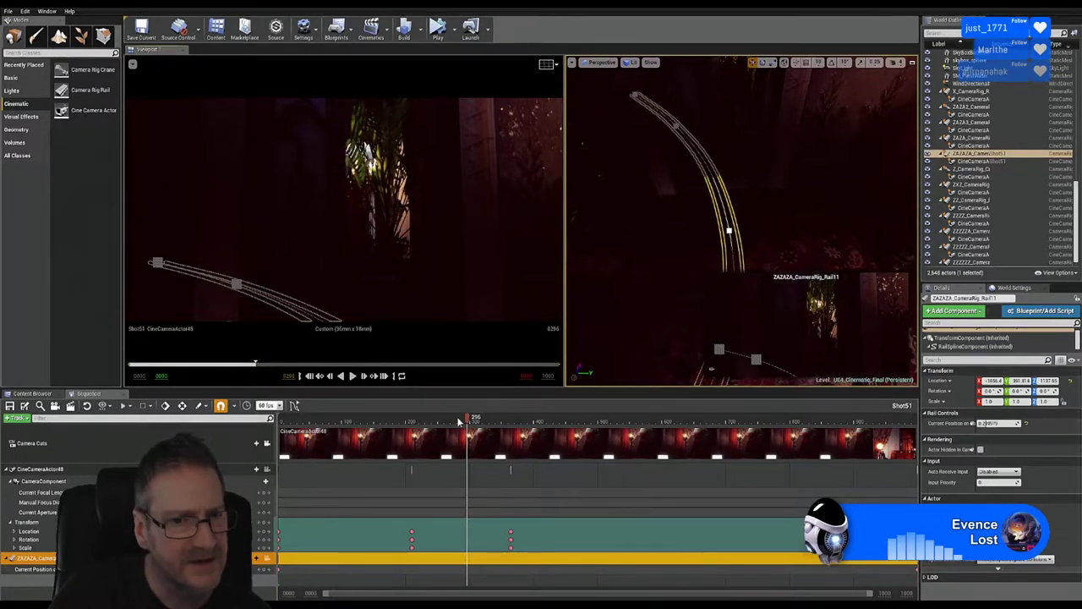
mouse_move(381, 416)
left_mouse_down()
mouse_move(359, 421)
mouse_move(401, 418)
left_mouse_up()
key("space")
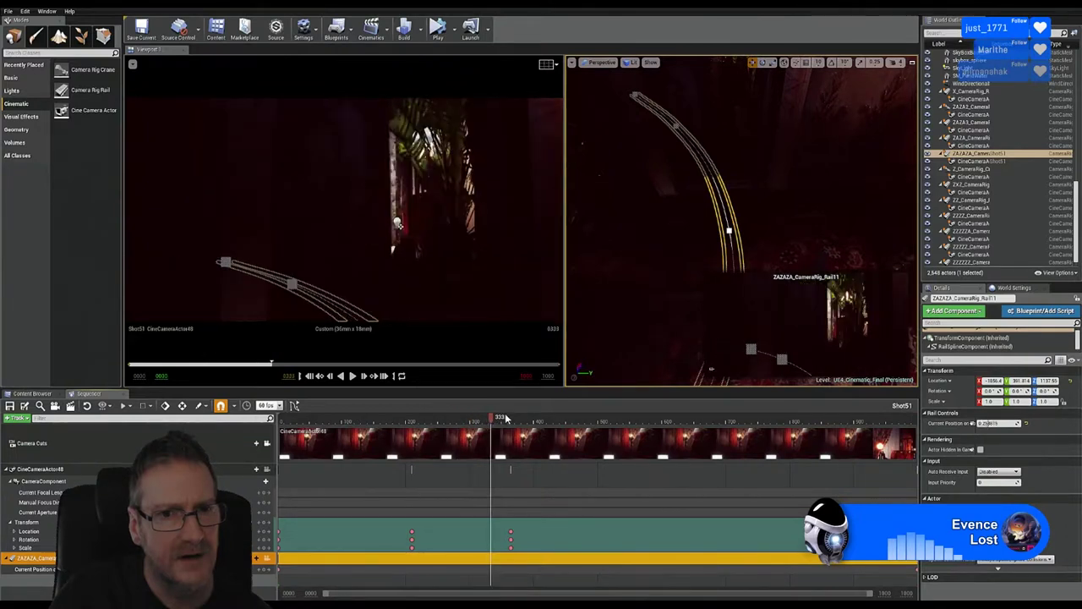
left_click_drag(514, 418, 562, 411)
key("Right")
key("Right")
key("Right")
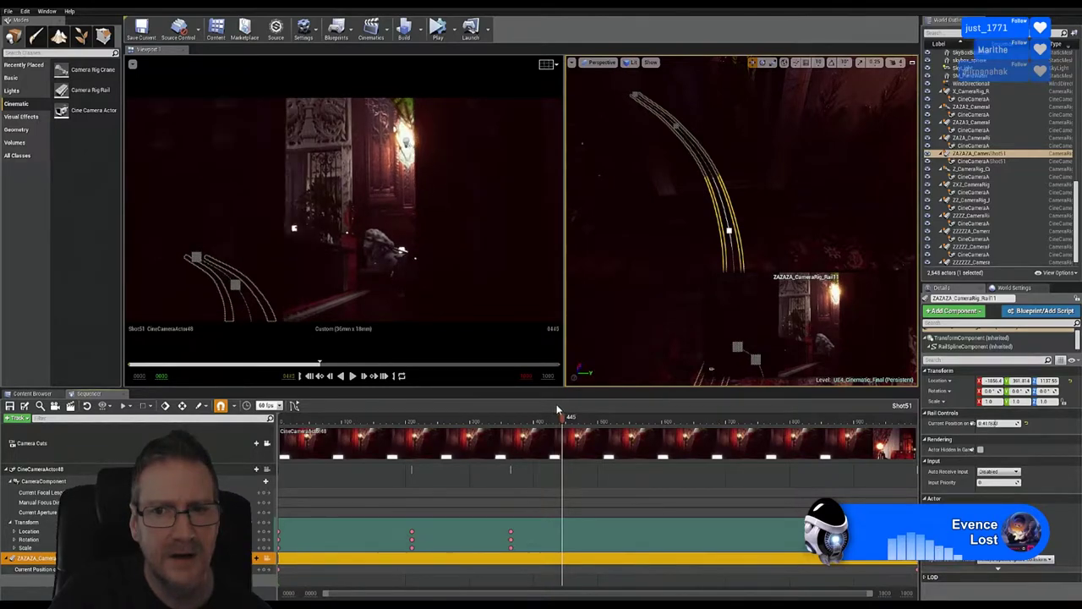
key("Left")
key("Left")
key("Left")
key("Left")
key("Left")
key("Left")
key("Left")
key("Left")
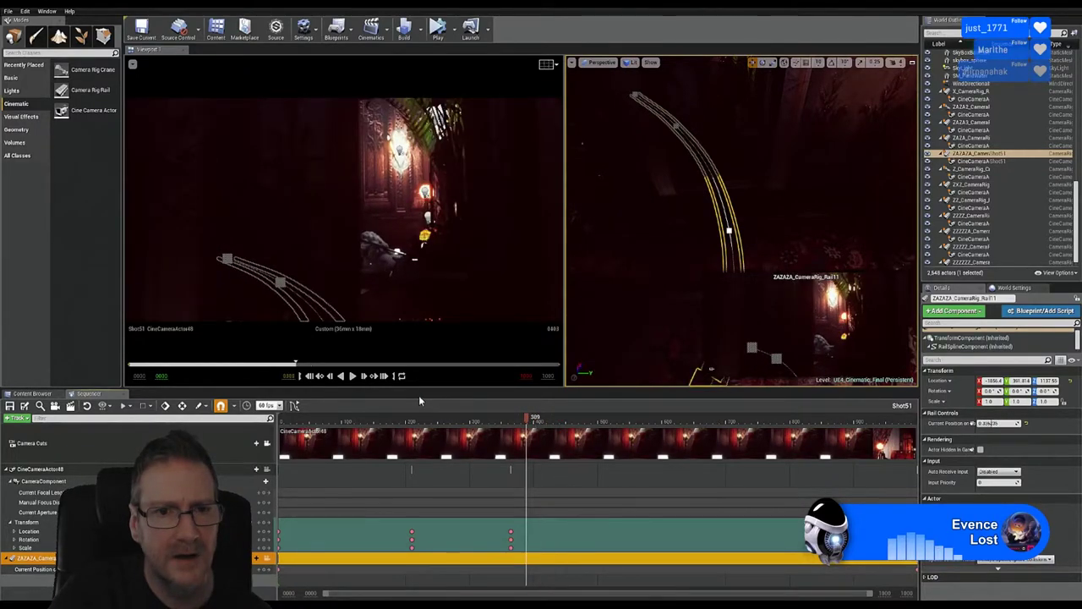
key("Left")
key("Left")
key("Left")
key("Left")
key("Left")
key("Left")
key("Left")
key("Left")
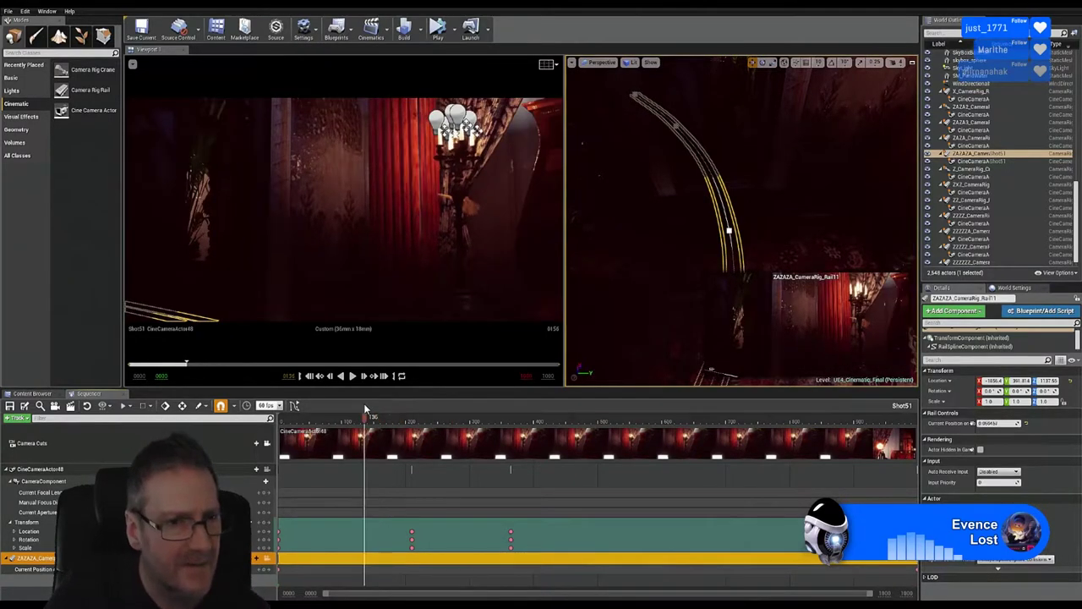
key("space")
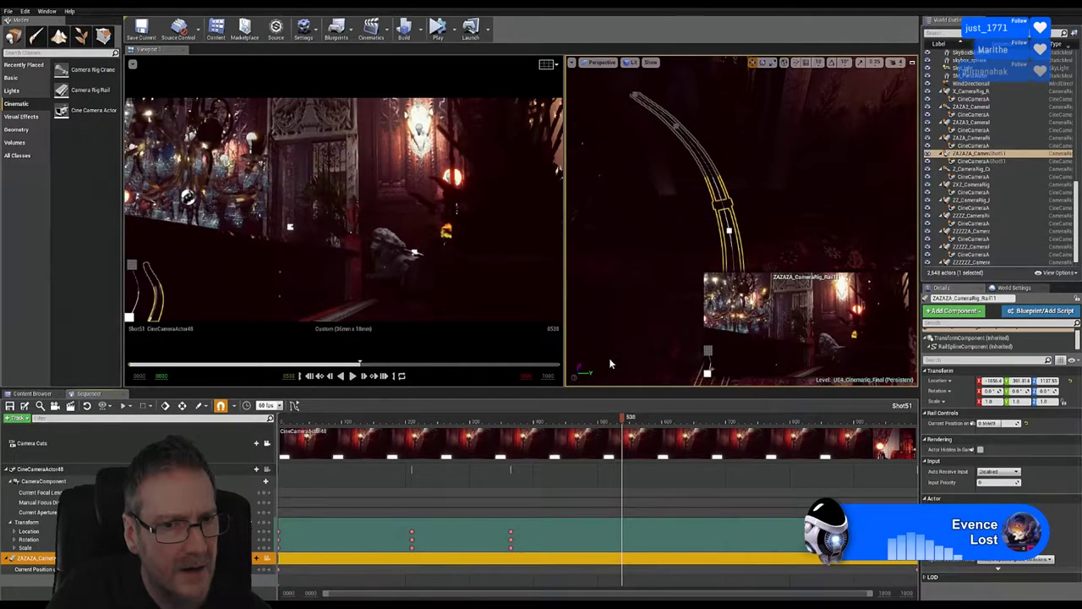
key("j")
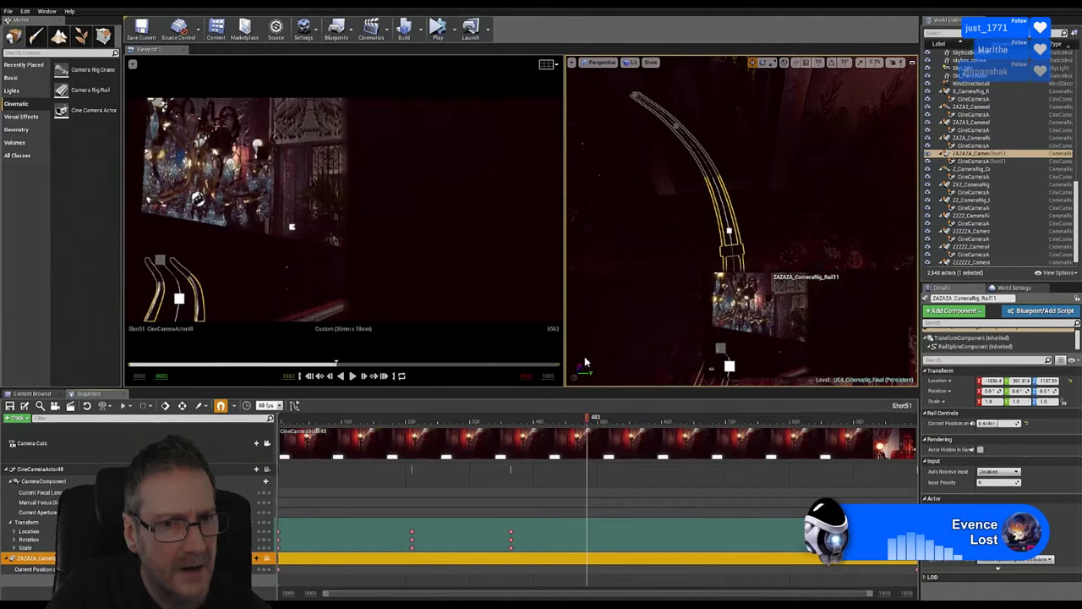
key("k")
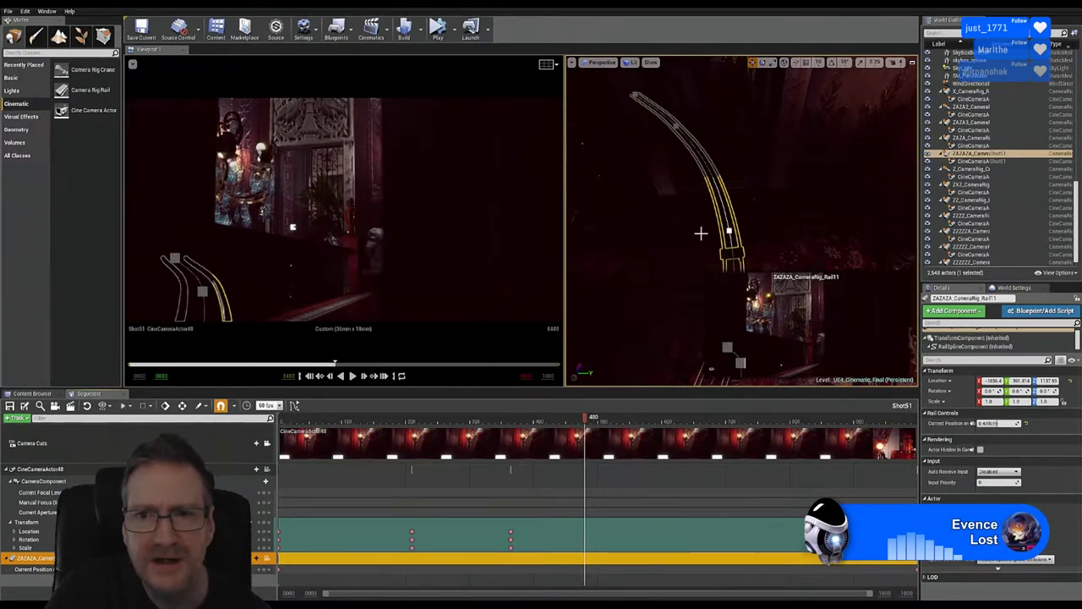
Step: Switch the perspective viewport's view mode from Lit to Unlit
left_click(630, 63)
left_click(638, 89)
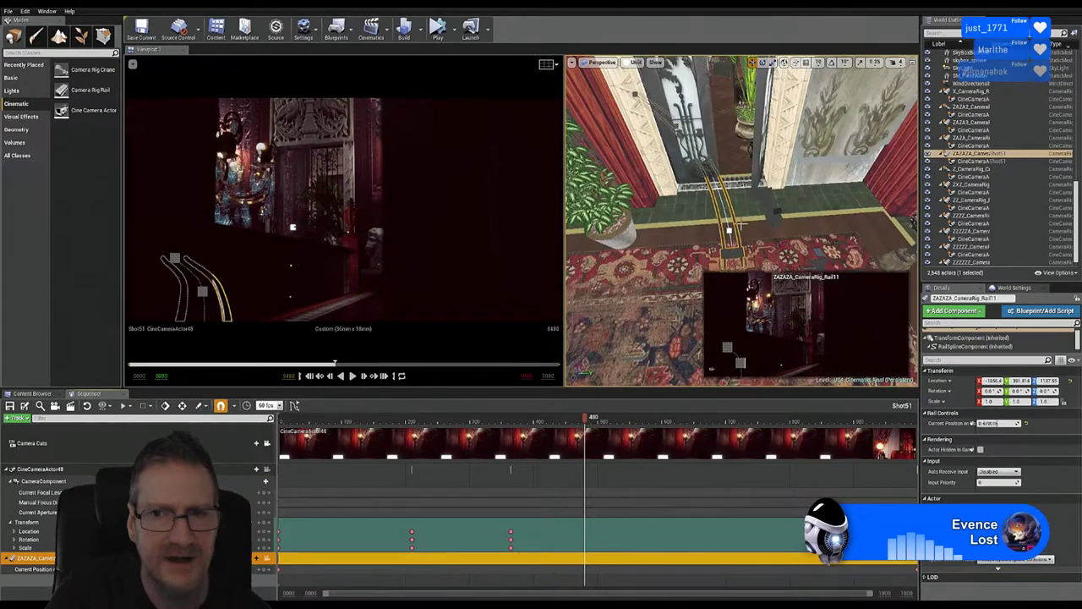
right_click_drag(788, 203, 765, 230)
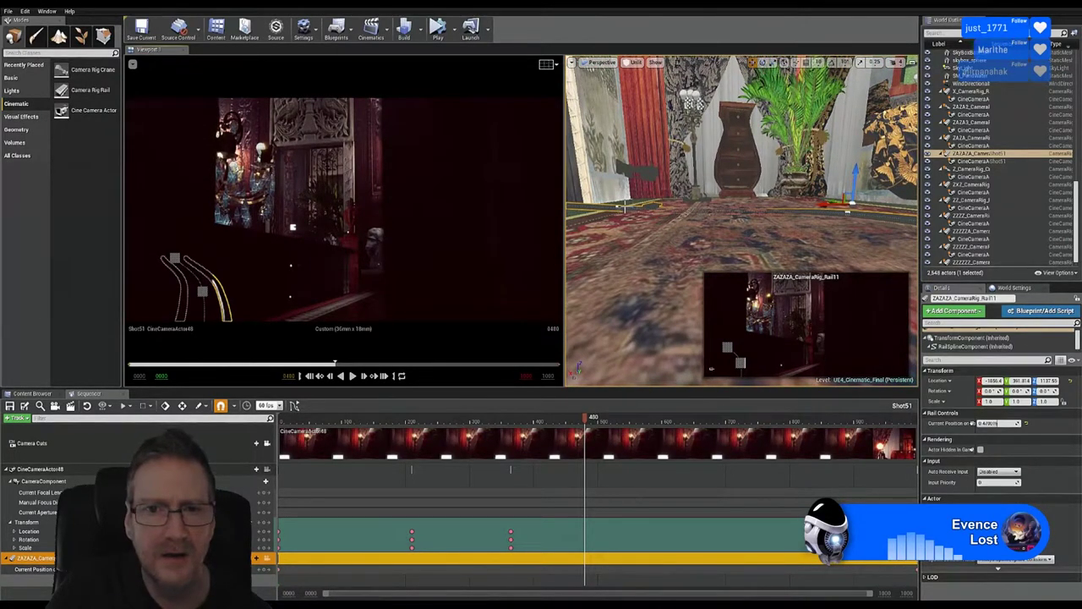
Step: Rotate the camera rail further around its left end, then return to the Move tool
left_click(618, 205)
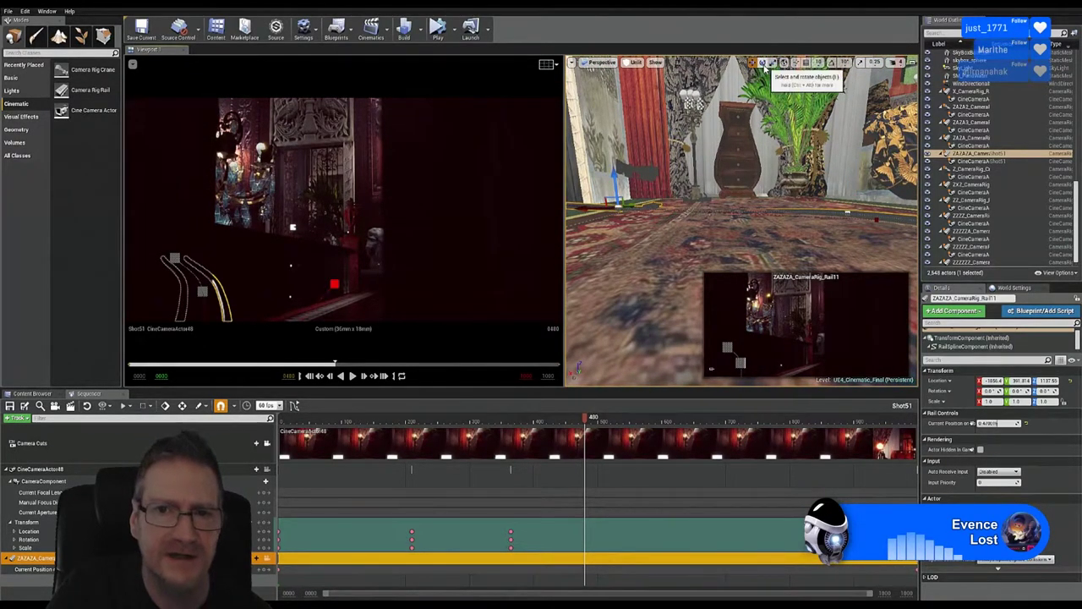
key("e")
left_click_drag(656, 184, 660, 191)
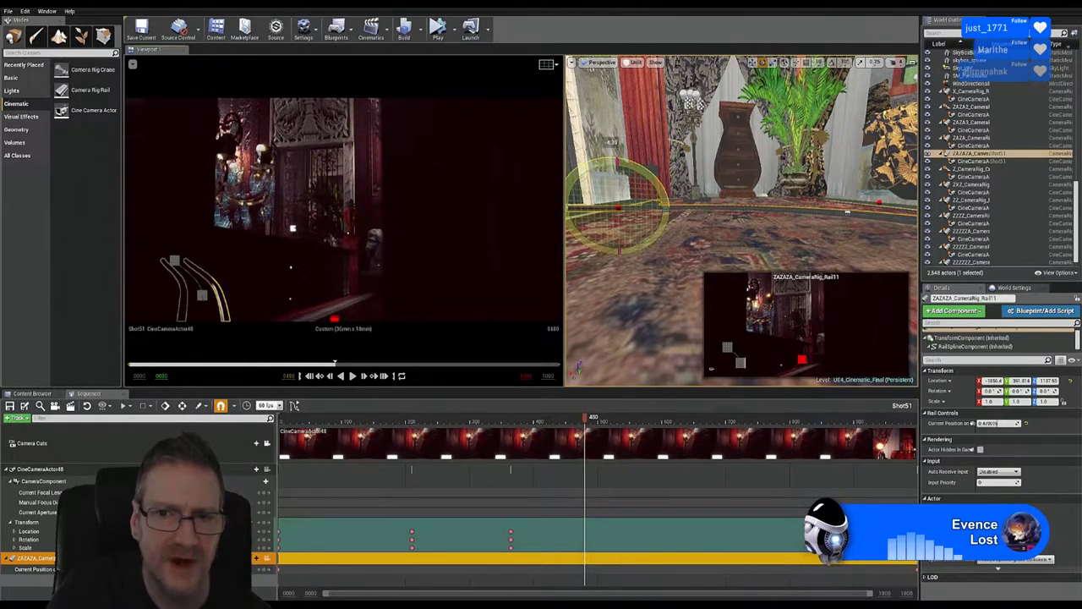
left_click_drag(757, 199, 786, 183)
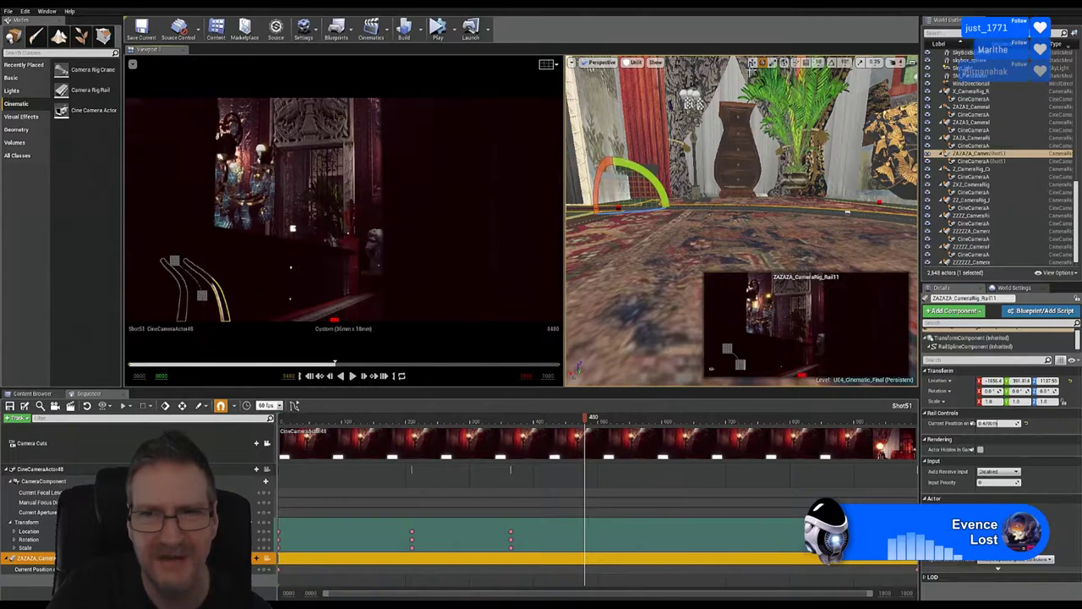
left_click(752, 63)
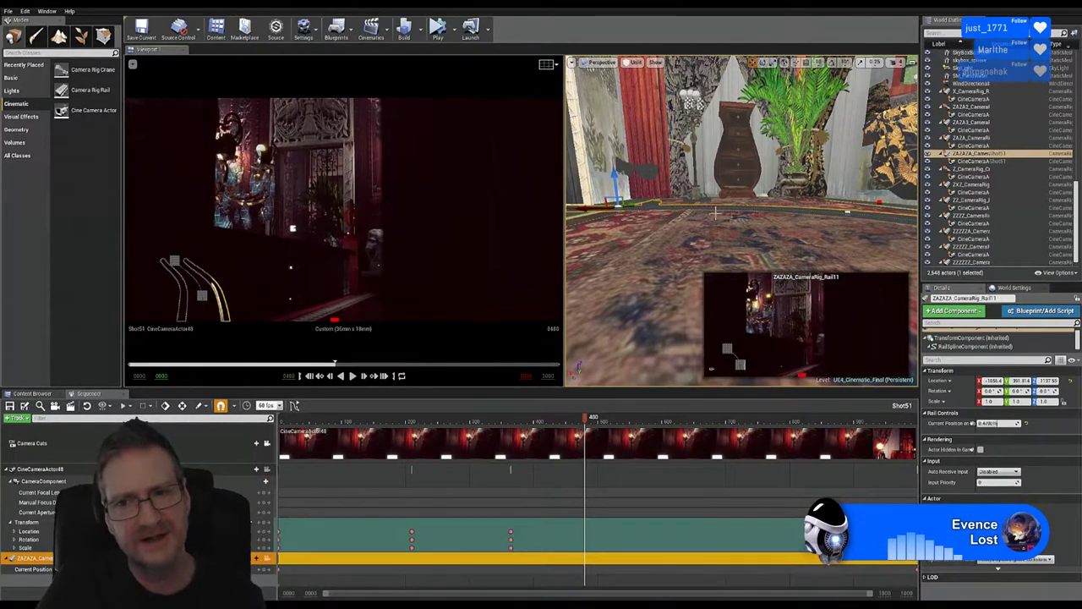
right_click_drag(742, 220, 750, 254)
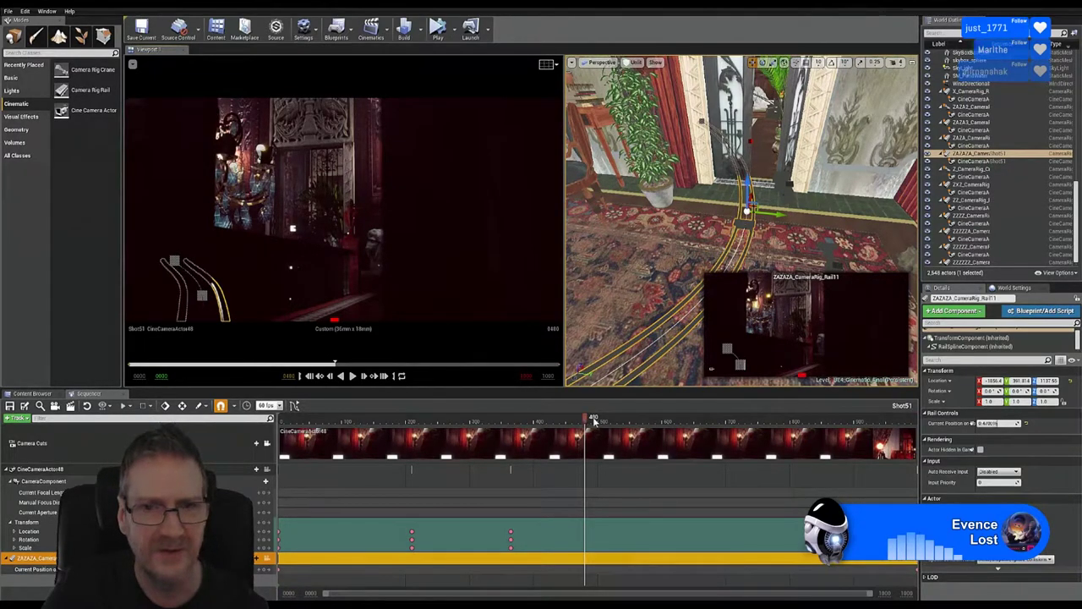
Step: Scrub the Sequencer playhead through frames 554, 541, 475 and 526 to review the camera's move
left_click_drag(595, 422, 601, 389)
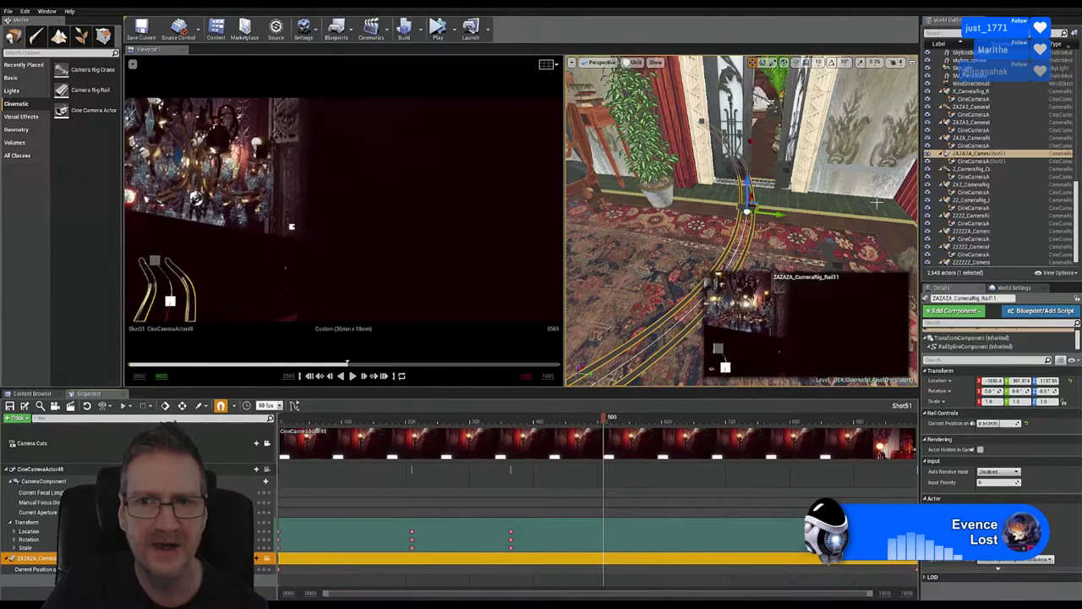
right_click_drag(741, 220, 738, 237)
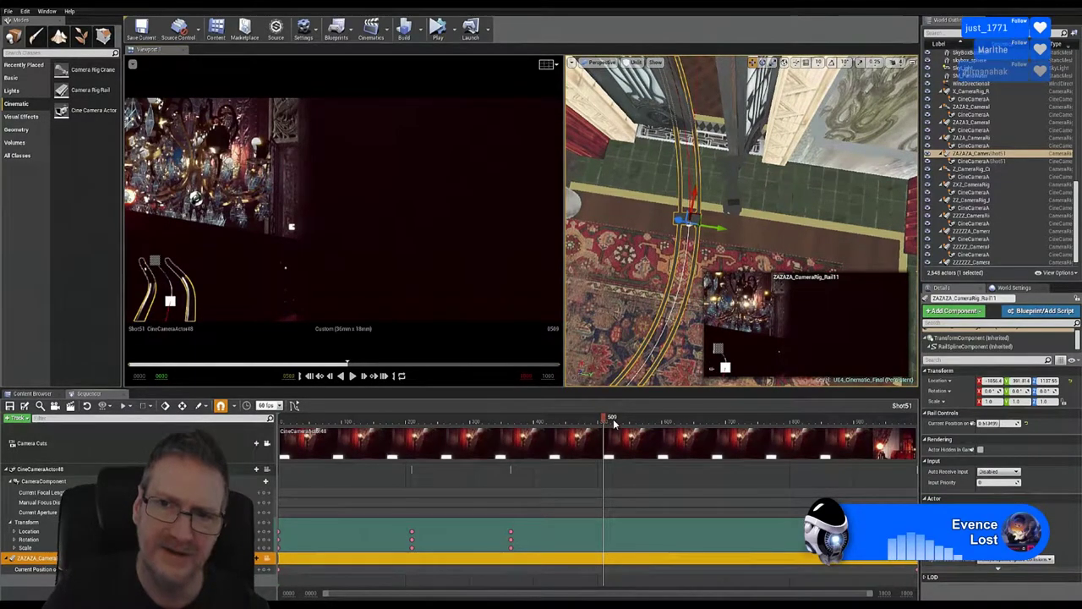
mouse_move(614, 425)
left_mouse_down()
mouse_move(628, 426)
mouse_move(604, 429)
left_mouse_up()
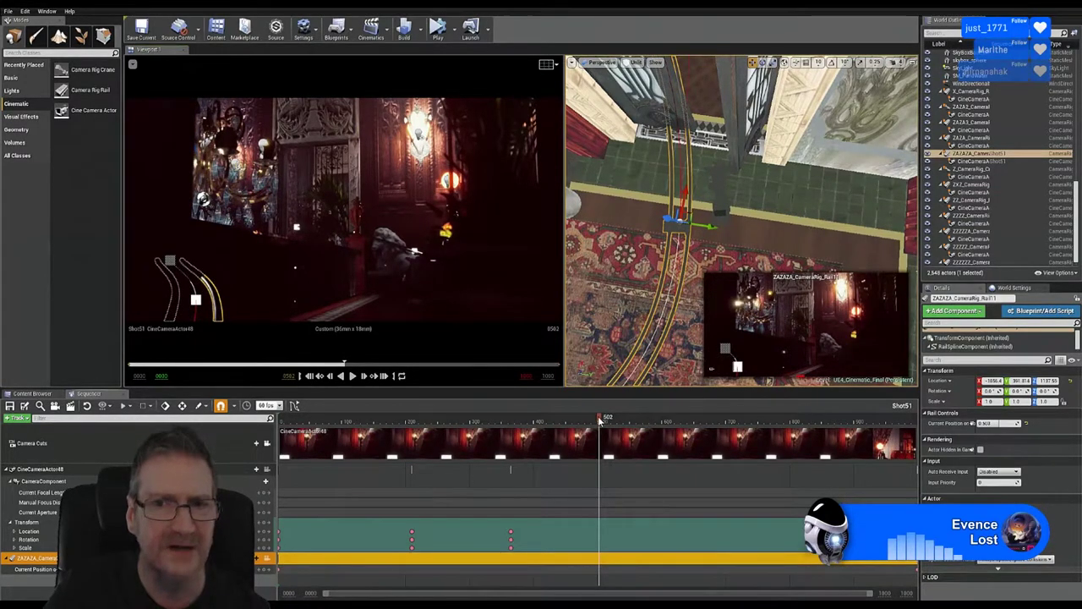
left_click_drag(598, 416, 933, 436)
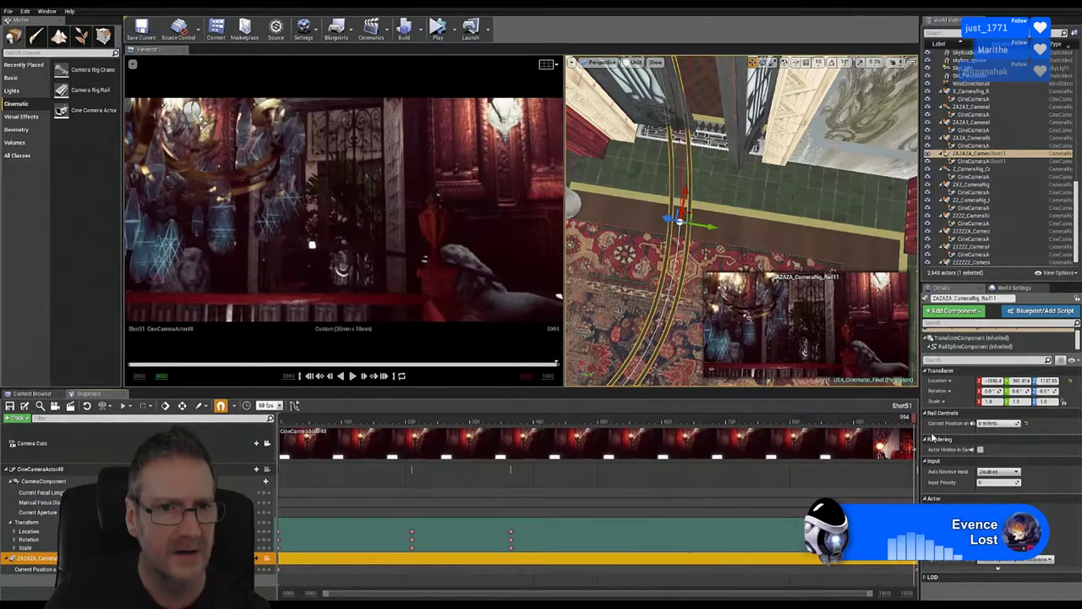
left_click_drag(817, 433, 271, 429)
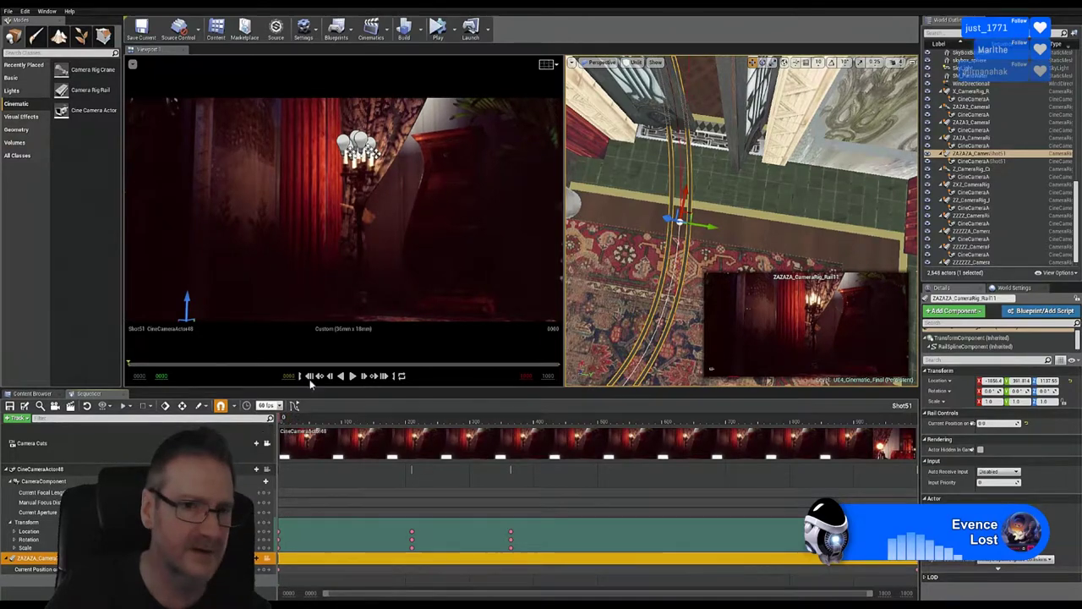
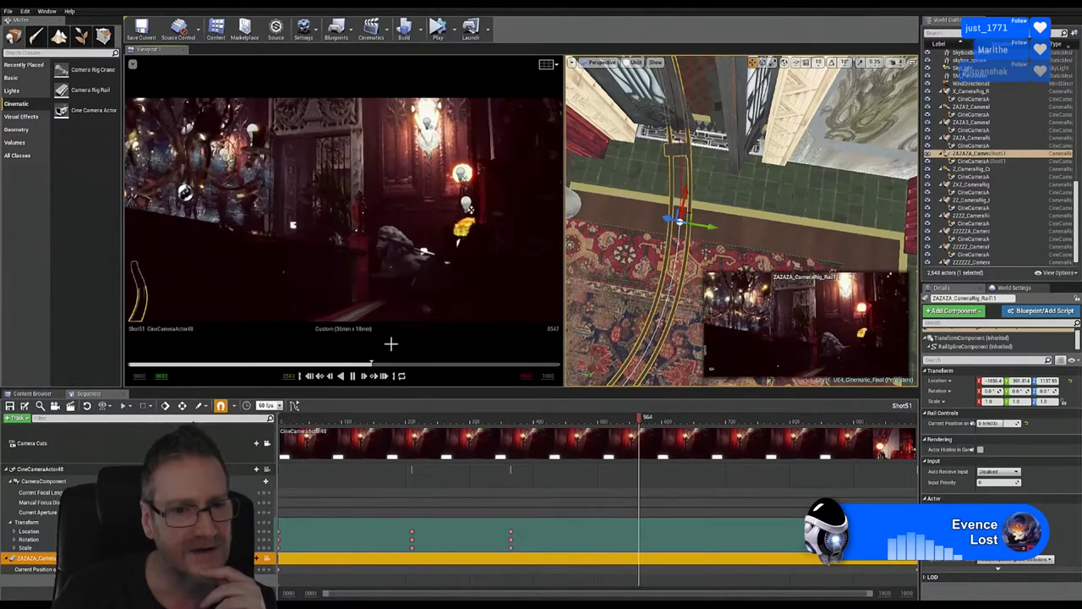
Step: Pause Shot51 playback, save the UE4_Cinematic_Final level, and return to the first frame
left_click(354, 377)
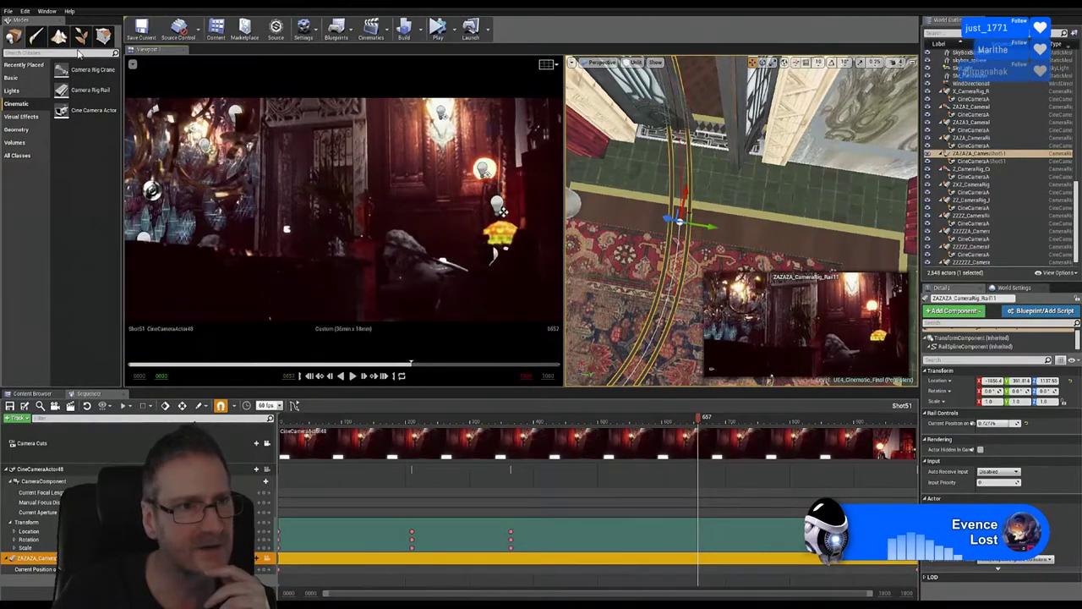
left_click(9, 12)
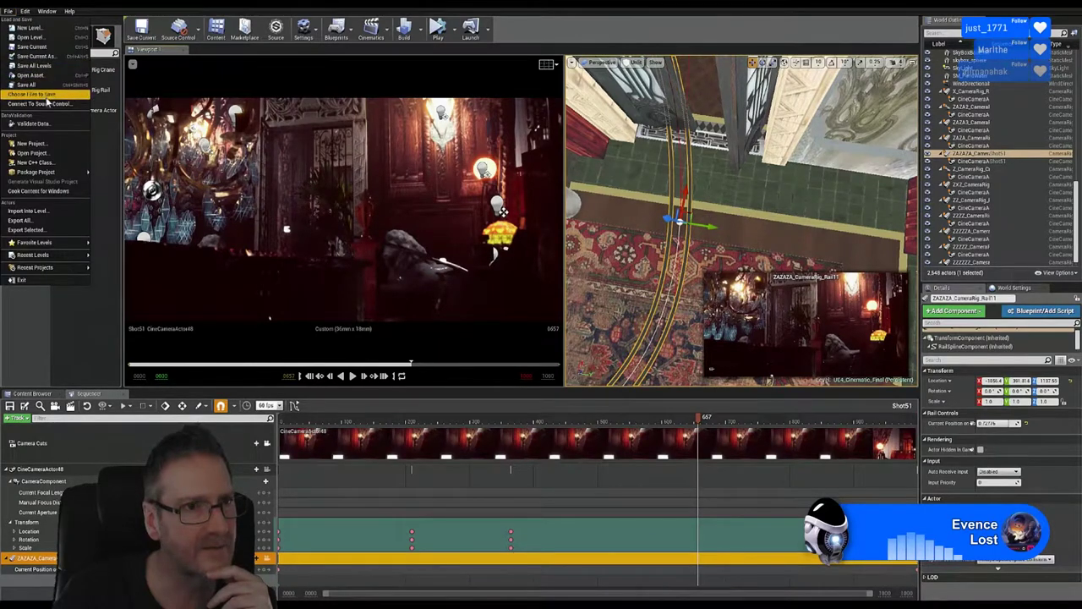
left_click(37, 89)
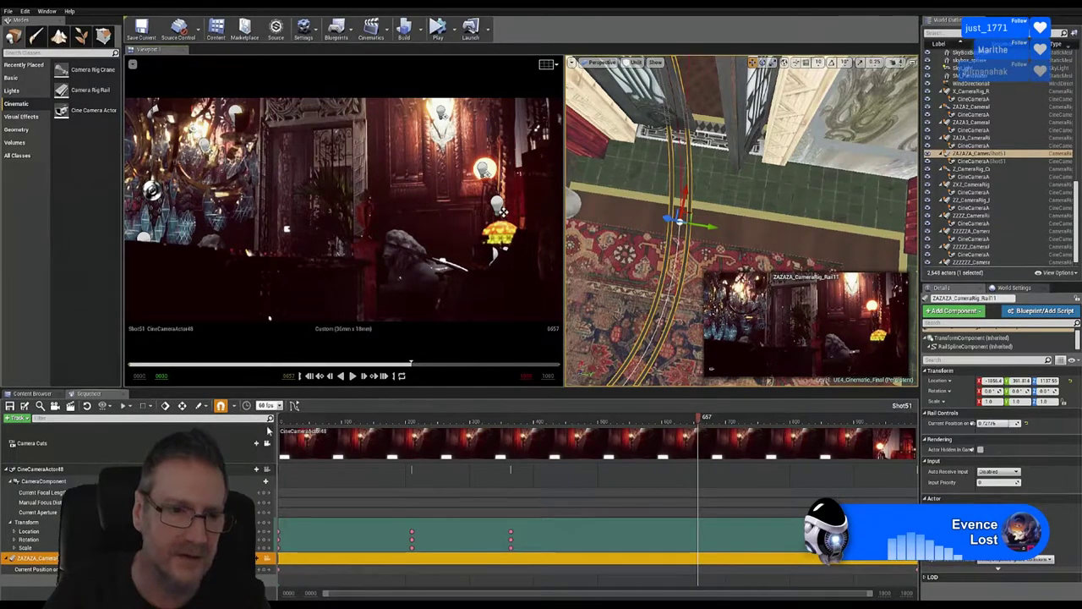
key("Up")
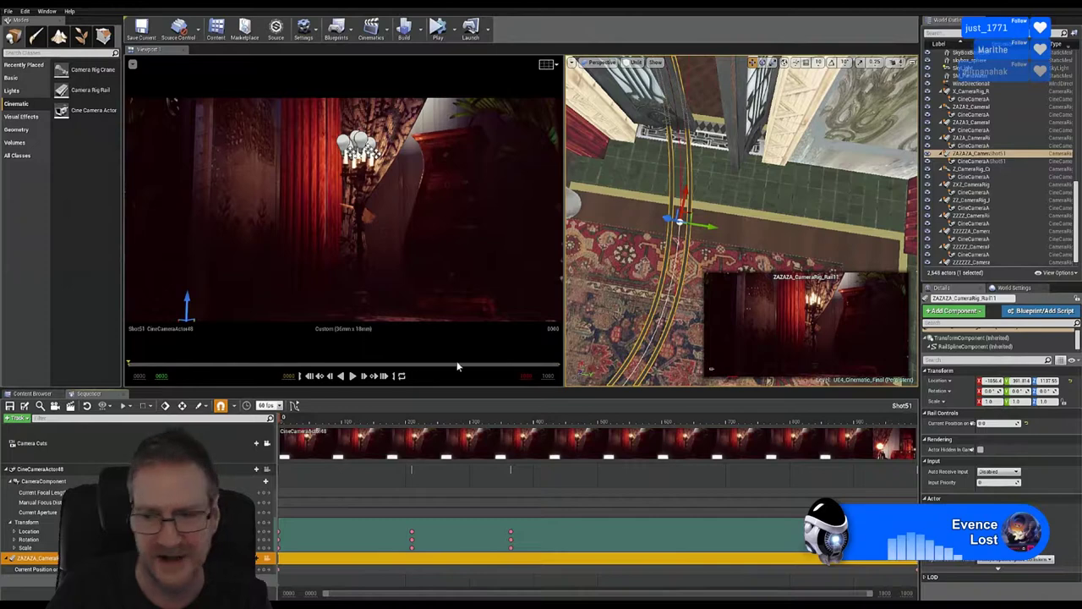
Step: Select the CineCameraActor48 track in Sequencer
left_click(76, 471)
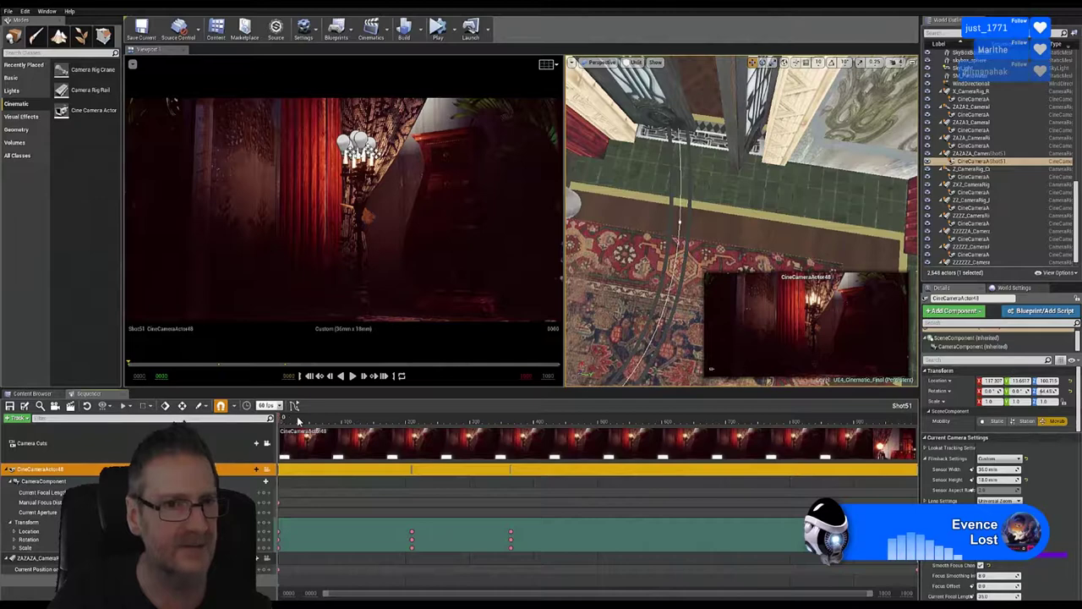
Step: Play the shot, stop near frame 323, then step and scrub ahead to about frame 380
key("space")
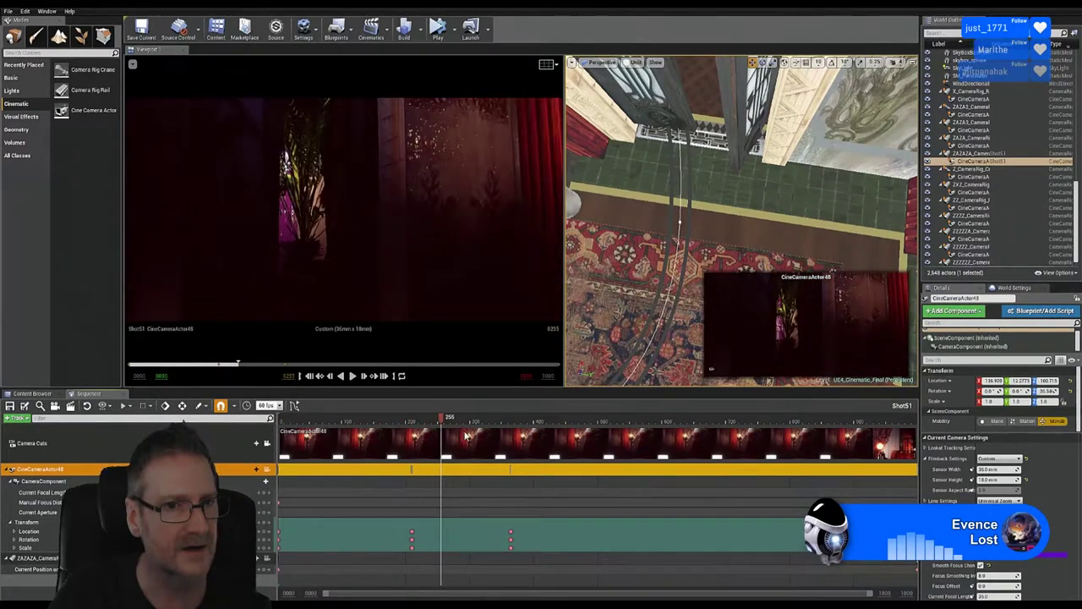
key("space")
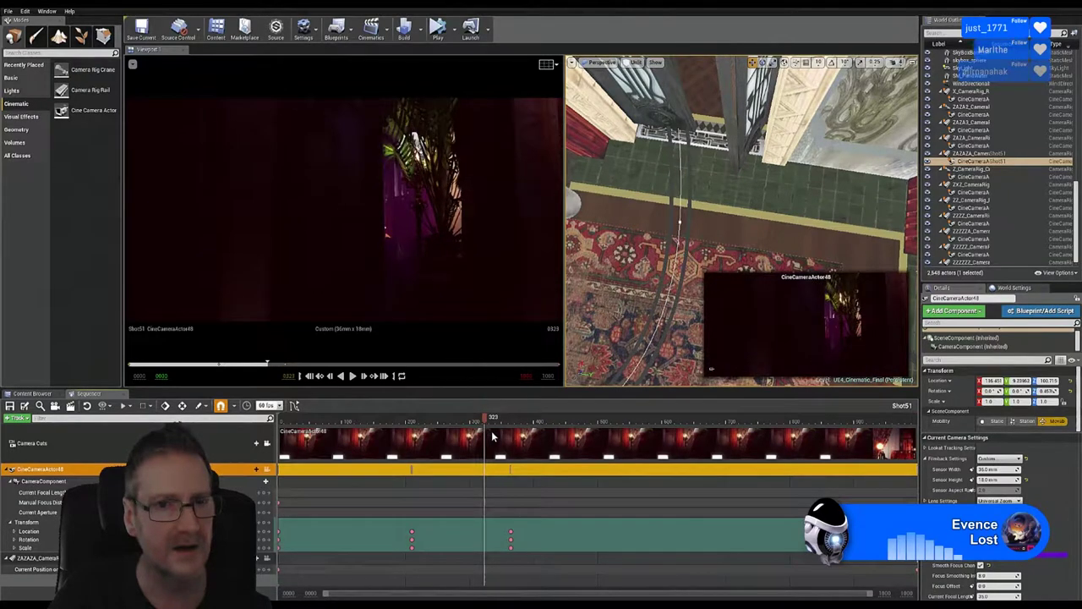
key("Right")
key("Right")
key("Right")
key("Right")
key("Right")
key("Right")
key("Right")
key("Right")
key("Right")
key("Right")
key("Right")
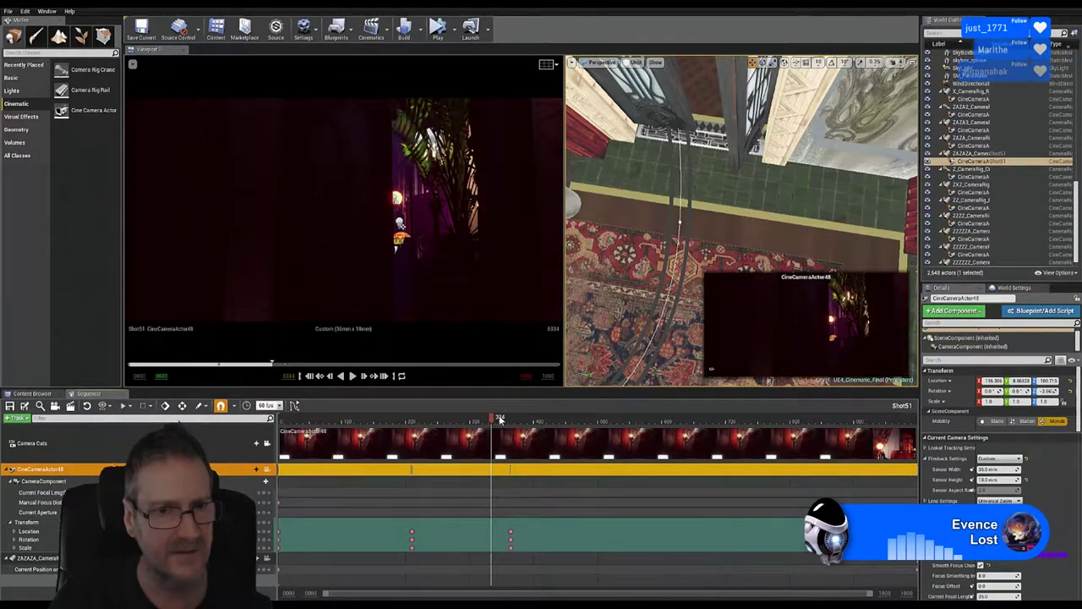
left_click_drag(501, 421, 620, 417)
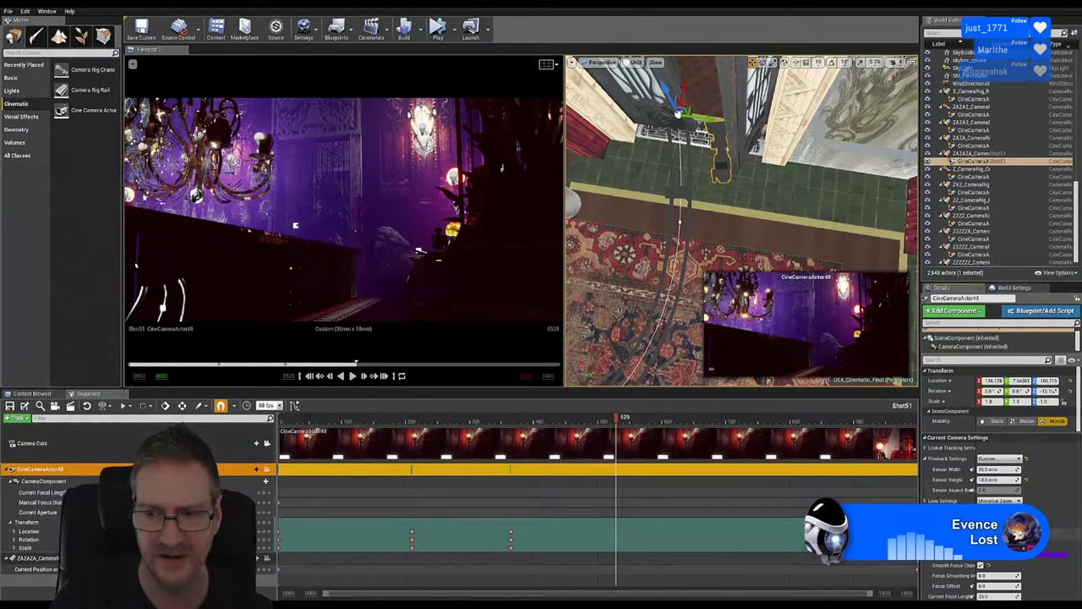
Step: Key the camera at the playhead, then scrub through frames 604 and 719 to about 1015
key("Return")
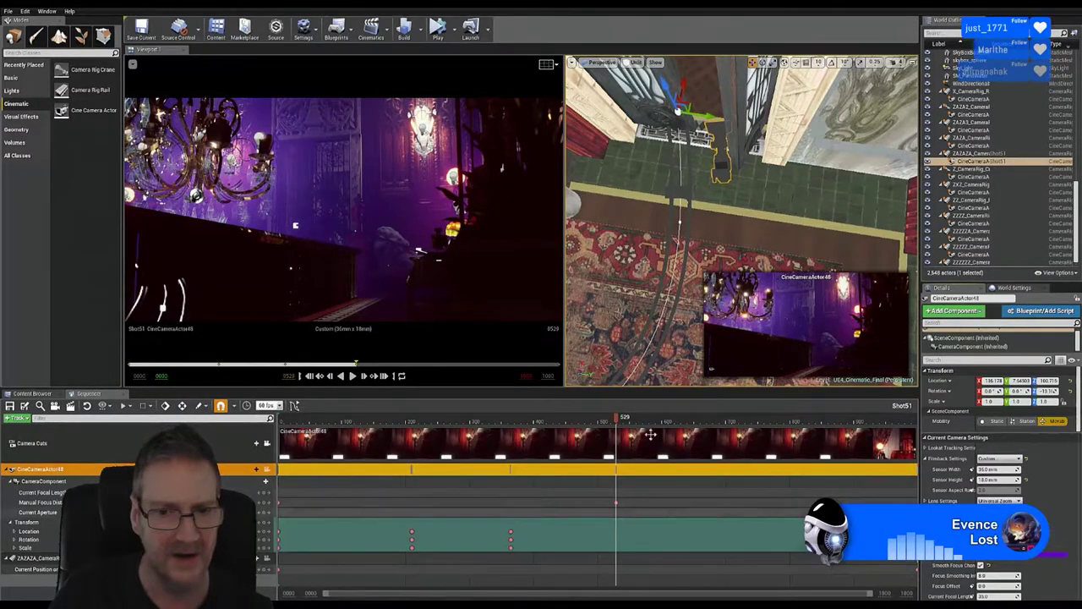
left_click_drag(632, 420, 743, 428)
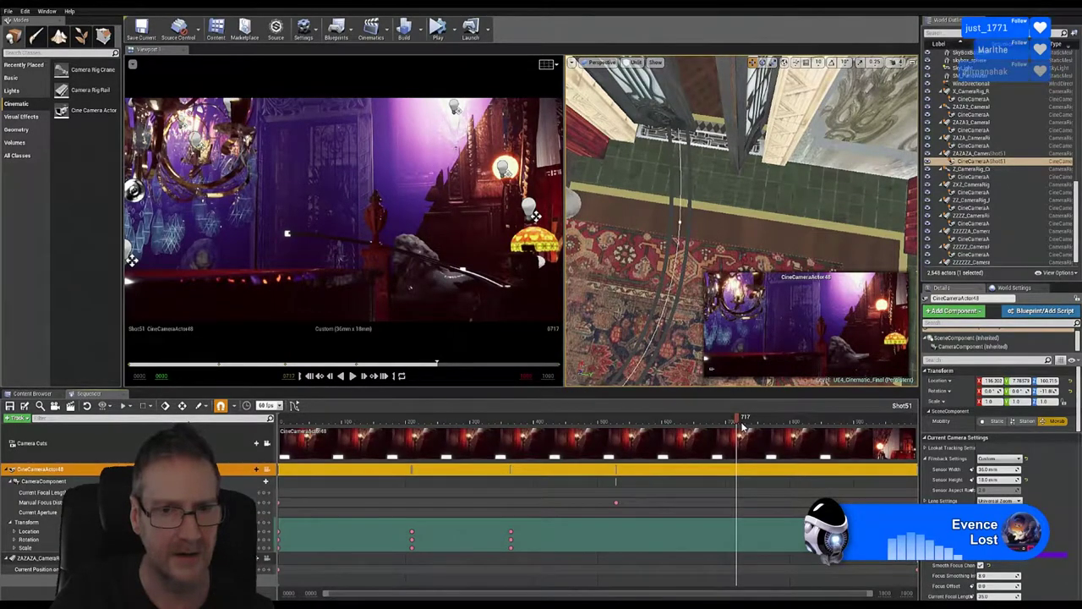
mouse_move(742, 428)
left_mouse_down()
mouse_move(906, 412)
mouse_move(742, 414)
mouse_move(682, 431)
mouse_move(734, 429)
left_mouse_up()
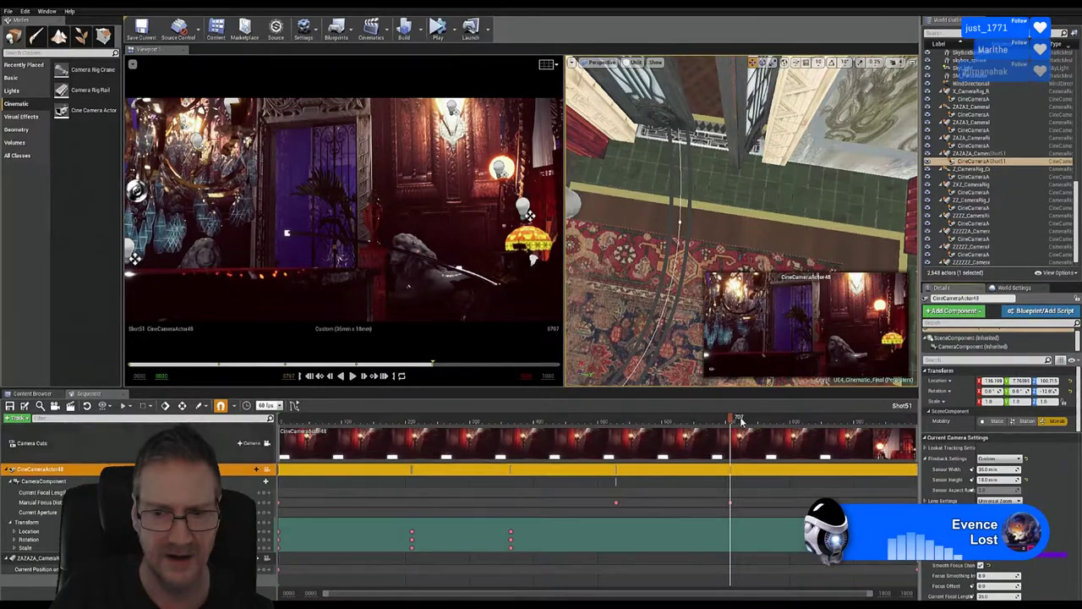
left_click_drag(754, 418, 928, 429)
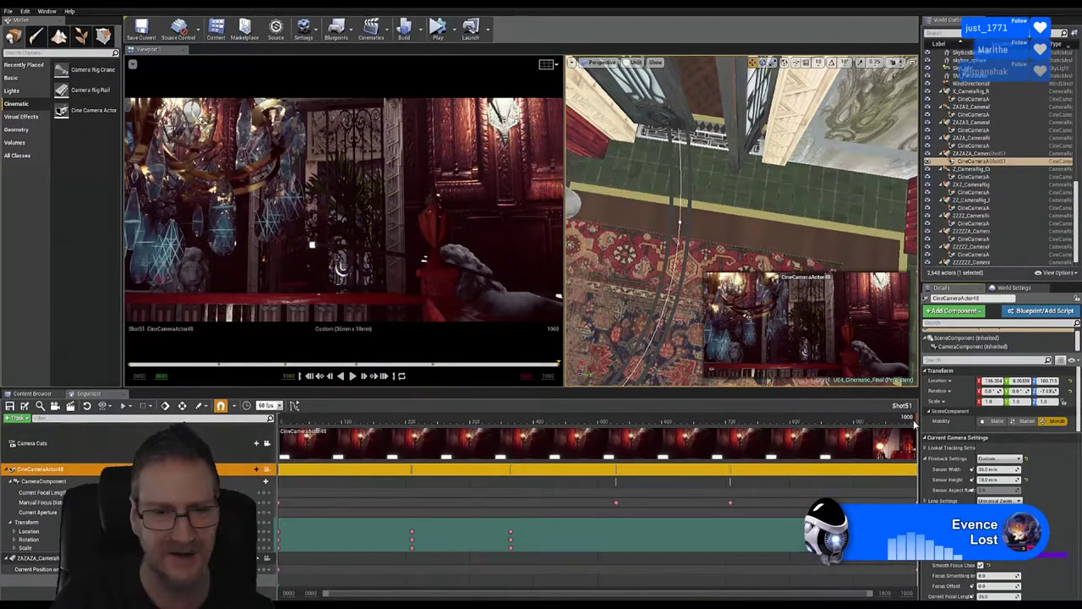
left_click(321, 419)
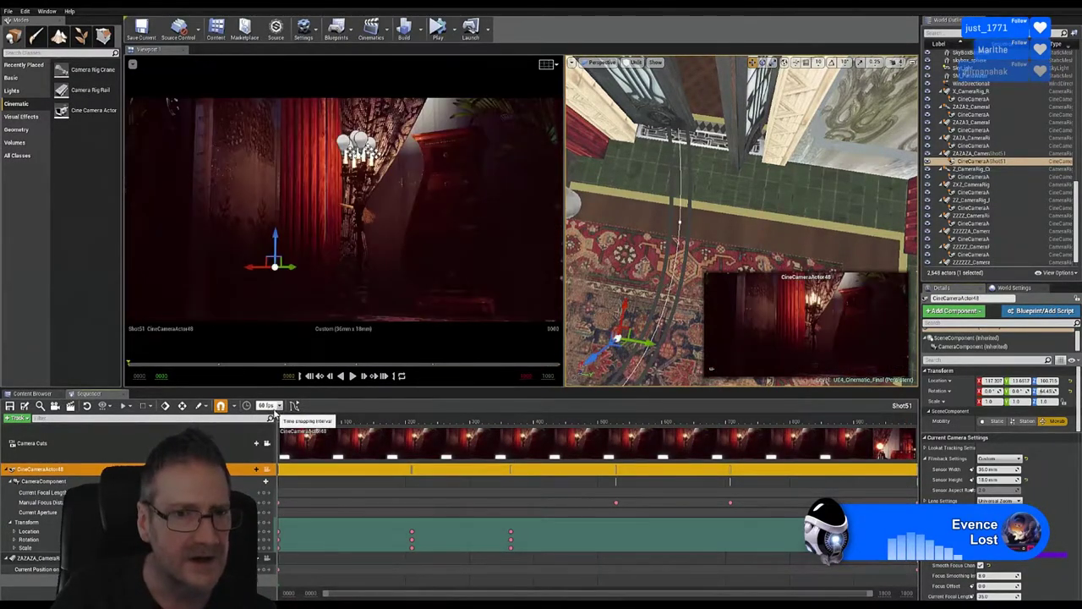
left_click(283, 273)
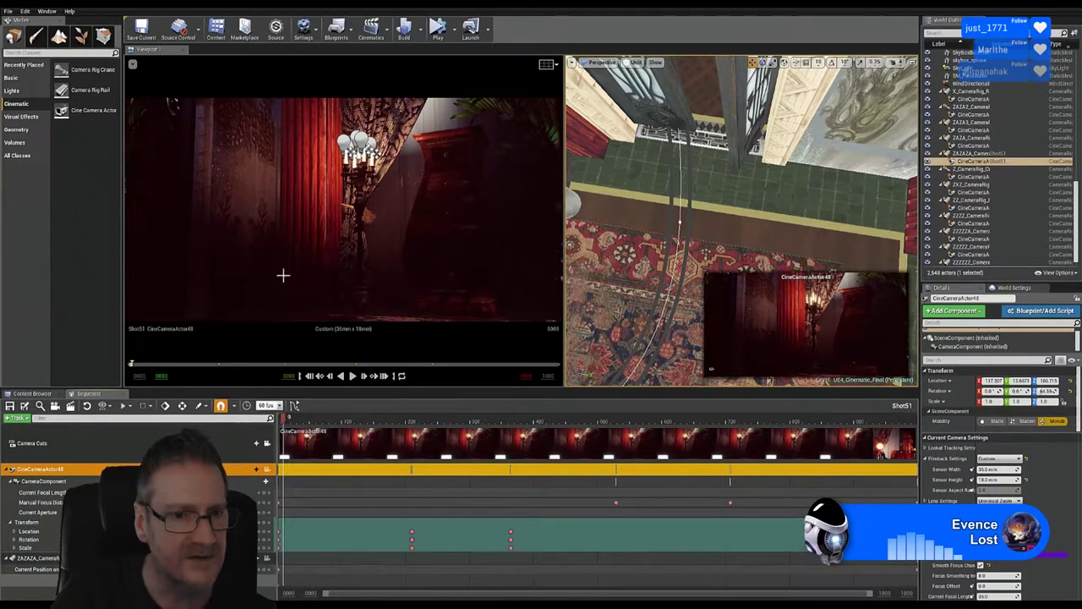
left_click(286, 420)
left_click_drag(293, 420, 556, 454)
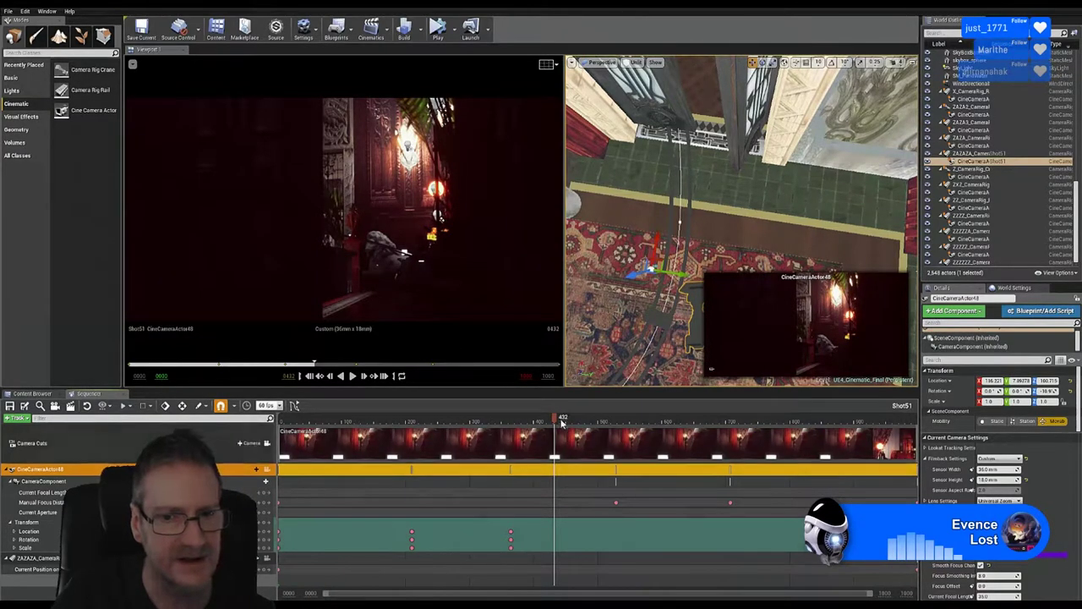
left_click_drag(557, 421, 620, 420)
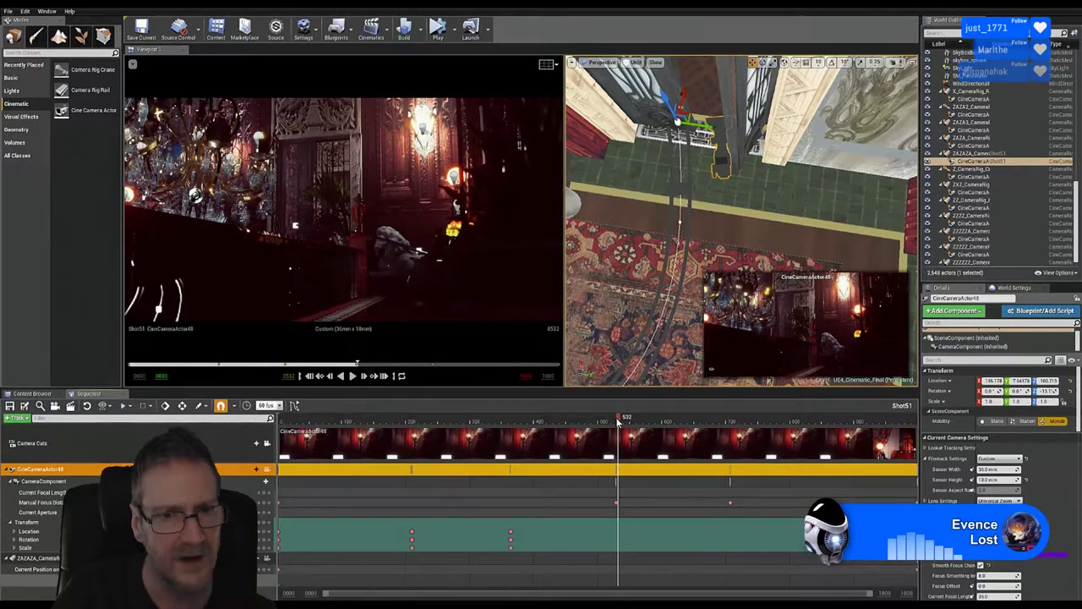
left_click_drag(630, 421, 937, 446)
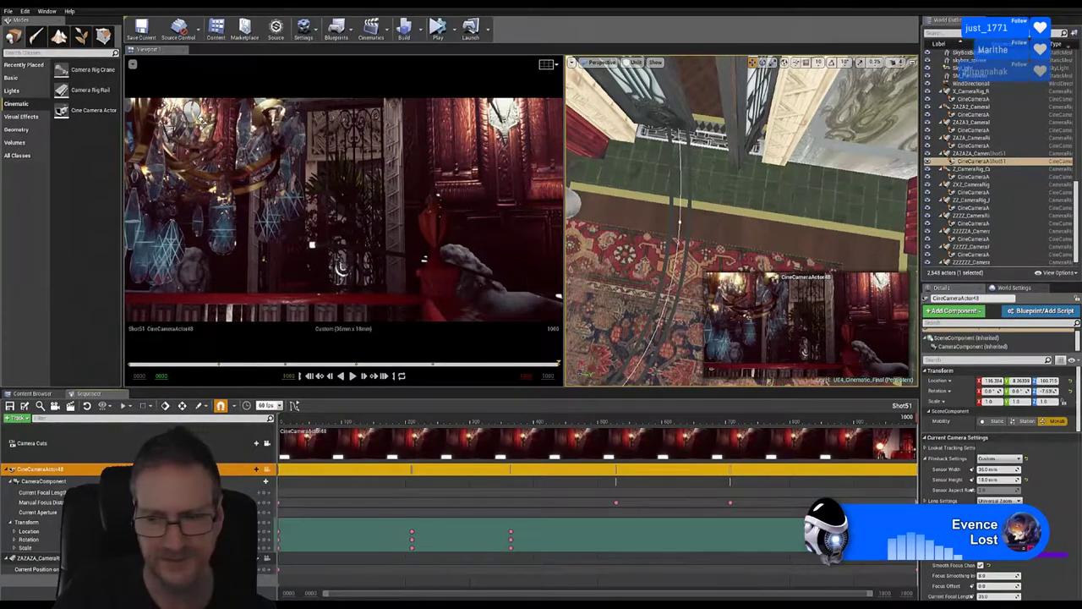
Step: Start playback of the Shot51 camera animation
left_click(354, 377)
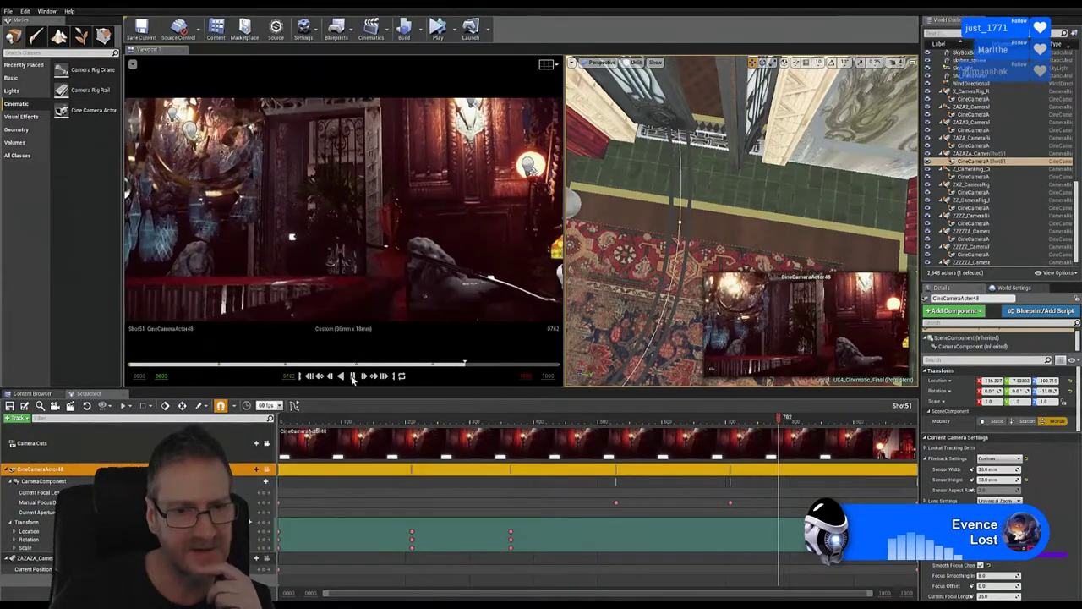
Step: Pause at frame 803, save UE4_Cinematic_Final, and keep the viewport in Lit mode
left_click(352, 375)
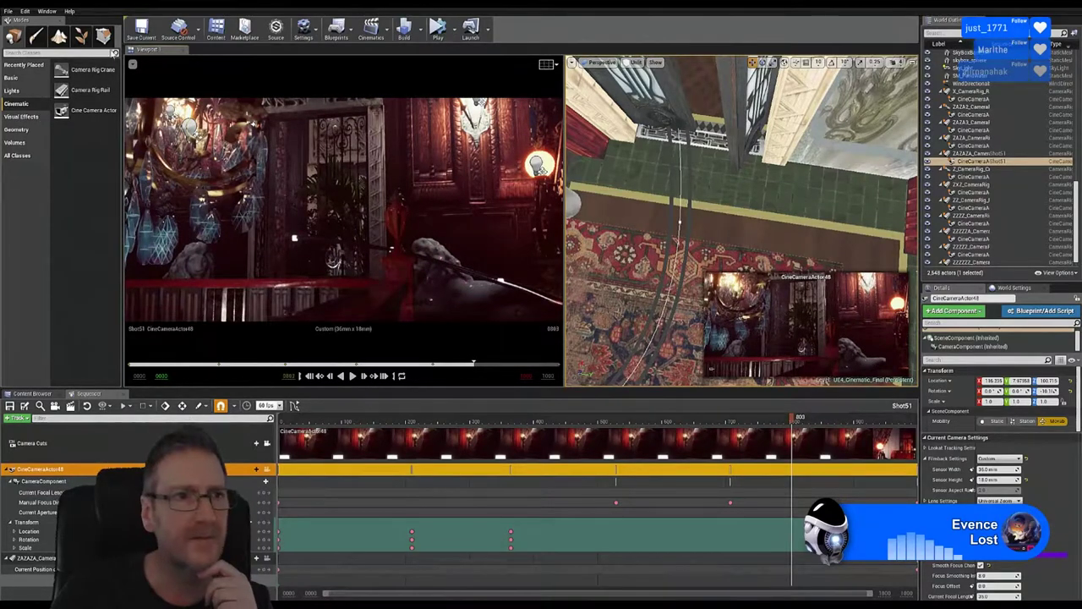
left_click(8, 11)
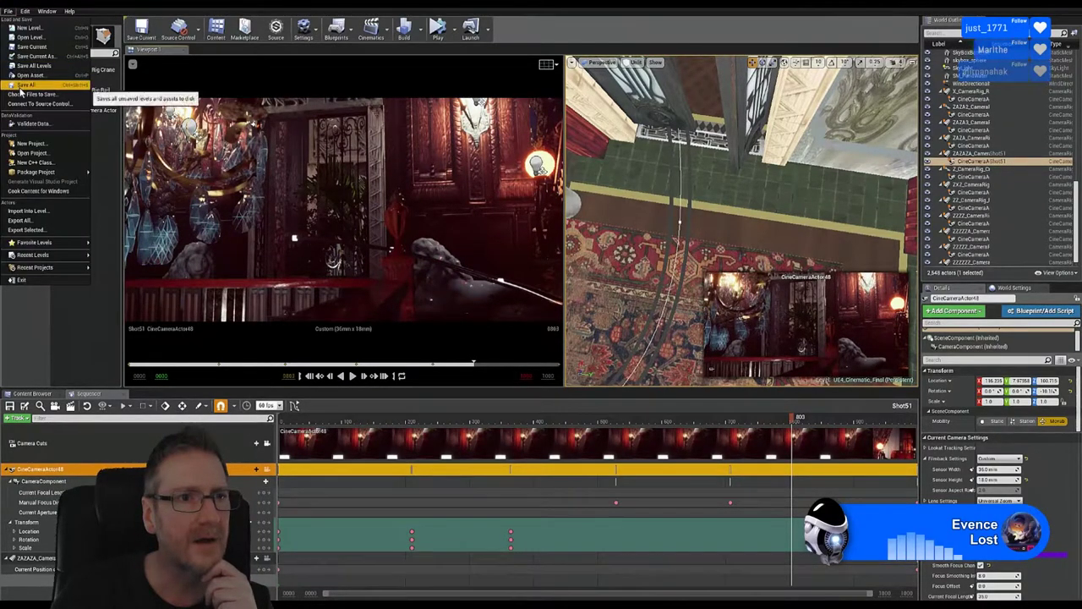
left_click(22, 92)
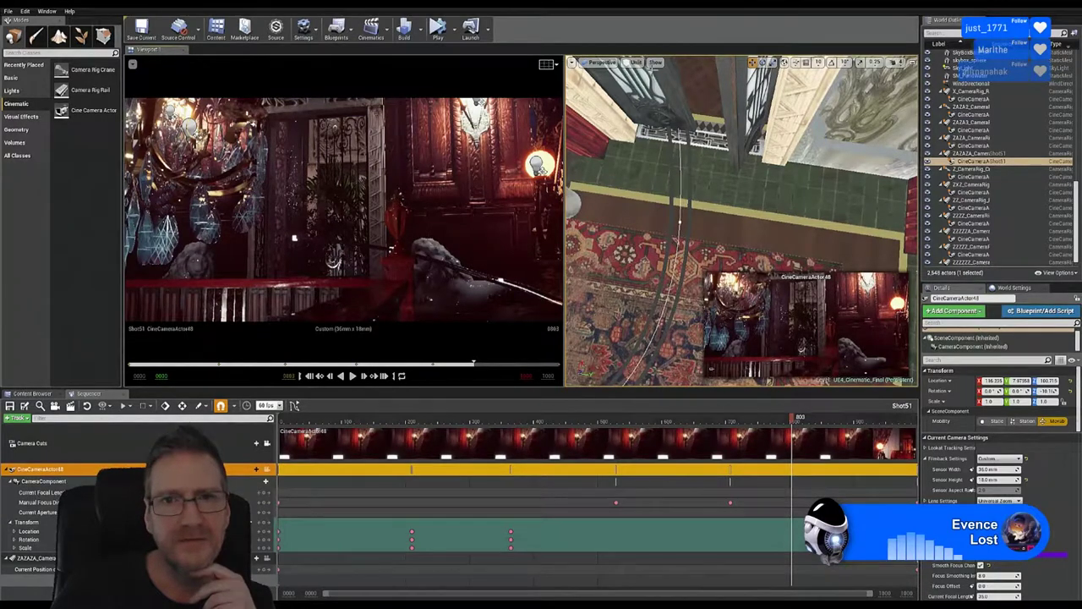
left_click(635, 62)
left_click(644, 87)
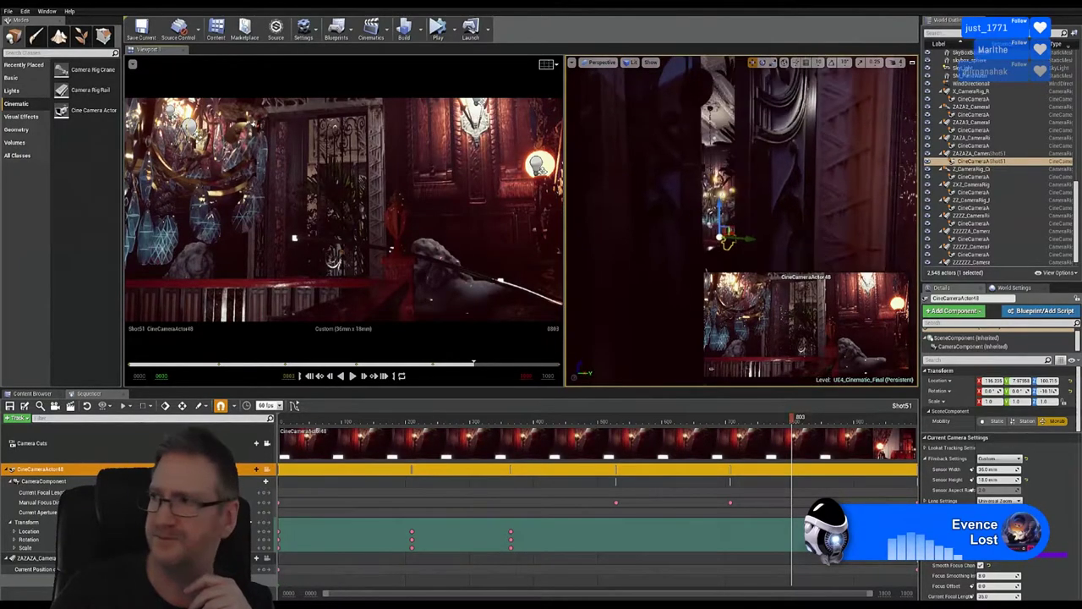
Step: Fly the editor view around the room's ceiling, then save UE4_Cinematic_Final again
right_click_drag(743, 220, 725, 204)
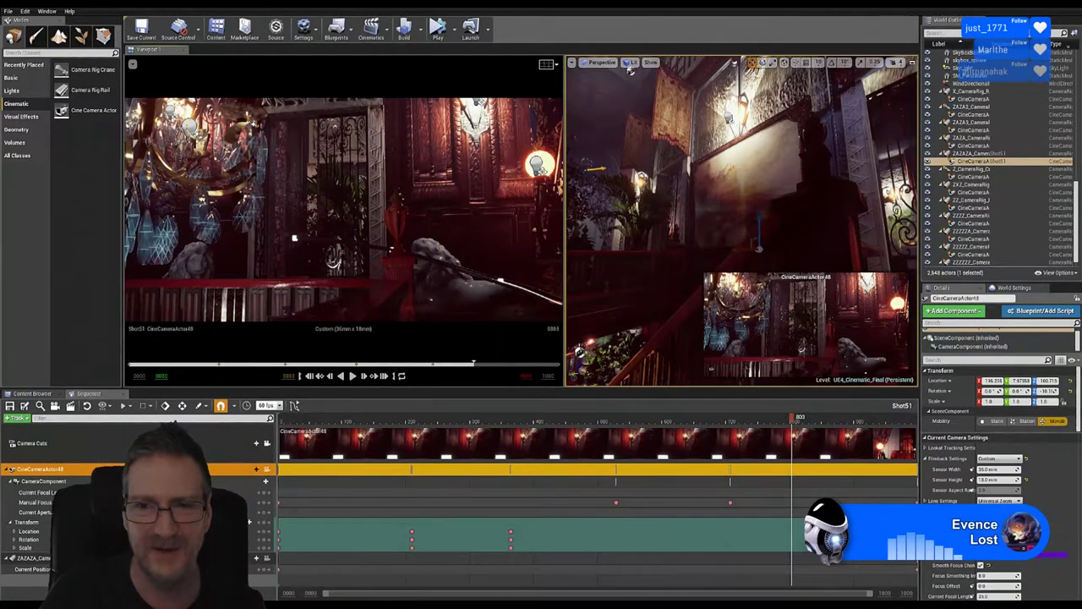
mouse_move(630, 71)
right_mouse_down()
mouse_move(569, 264)
mouse_move(601, 233)
mouse_move(664, 98)
mouse_move(619, 203)
right_mouse_up()
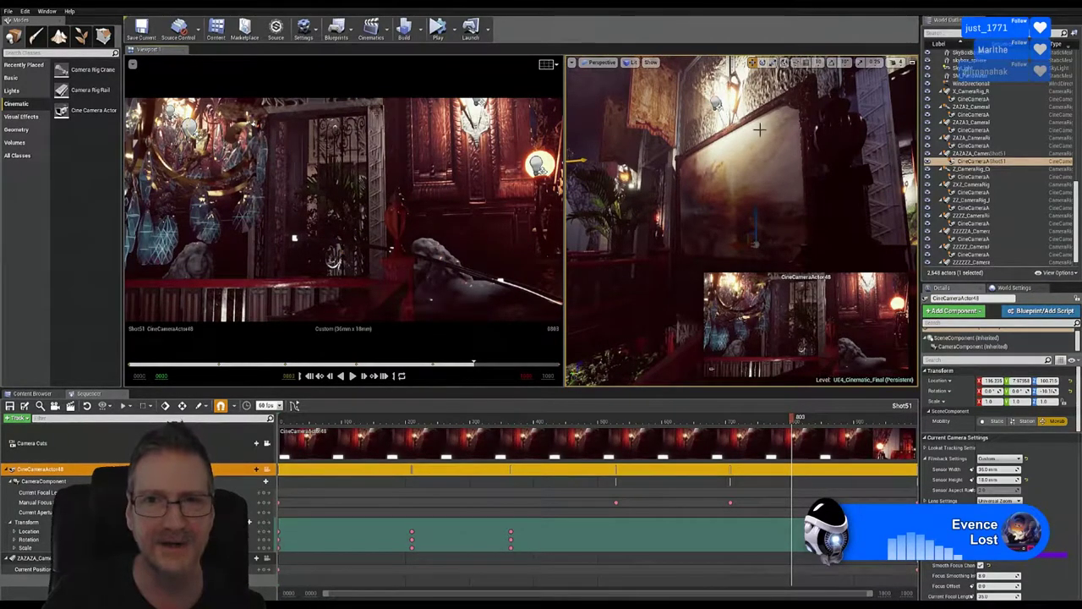
left_click(9, 11)
left_click(25, 92)
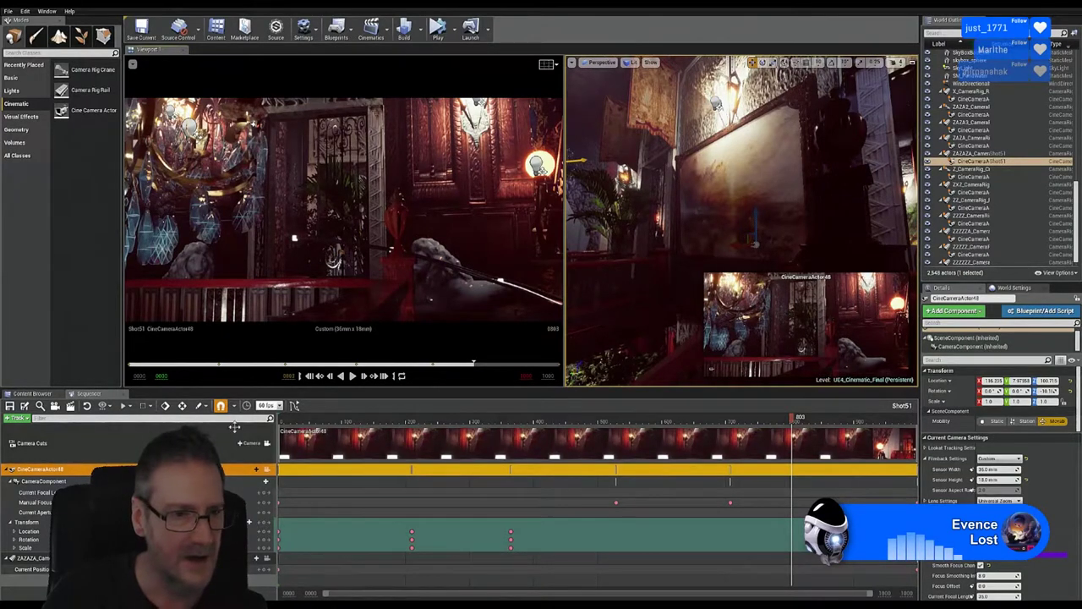
Step: Duplicate the Empty_Shot sequence in Content/Cinematics and name the copy Shot52
left_click(32, 394)
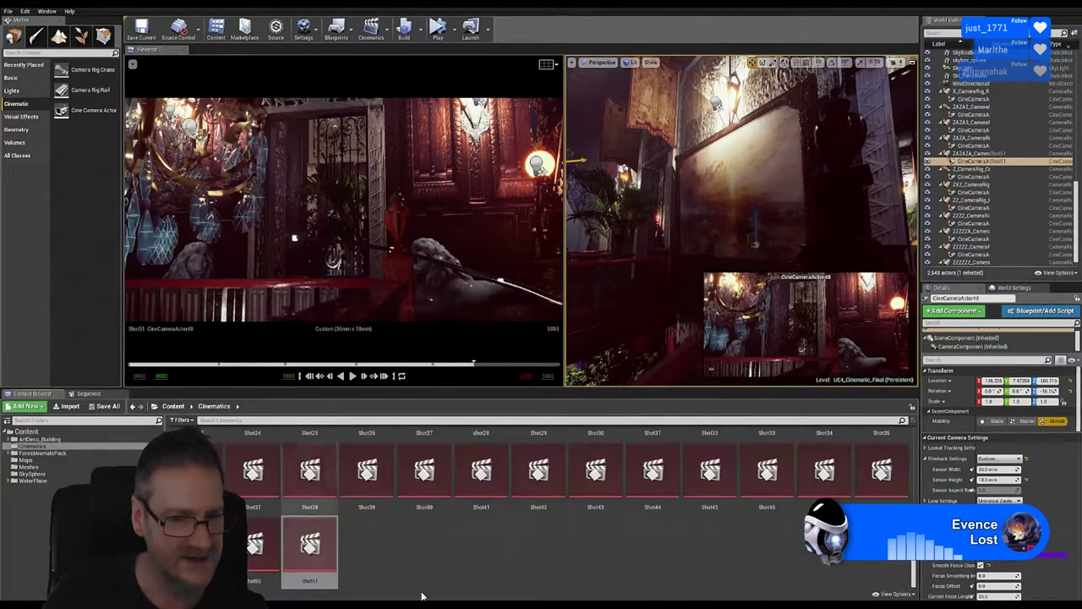
scroll(431, 562, "up", 1)
scroll(431, 550, "up", 5)
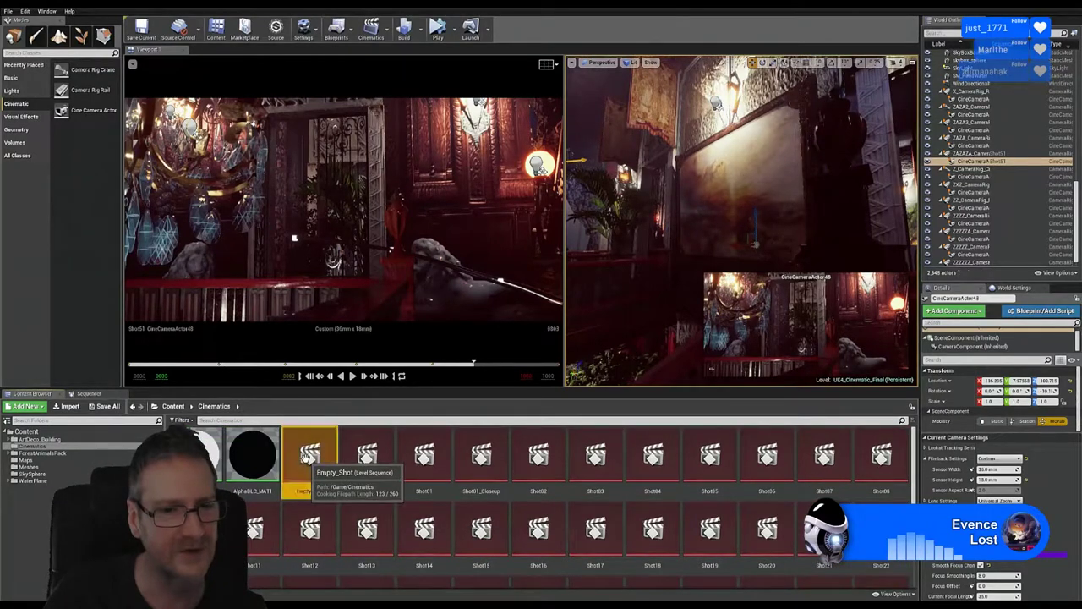
right_click(309, 457)
left_click(355, 326)
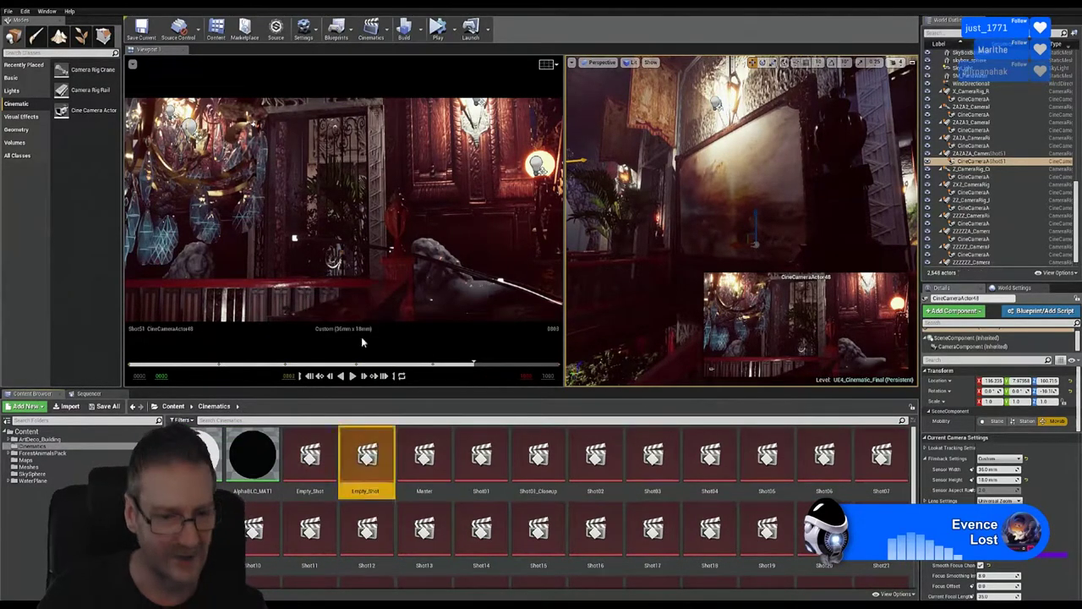
type("Sho")
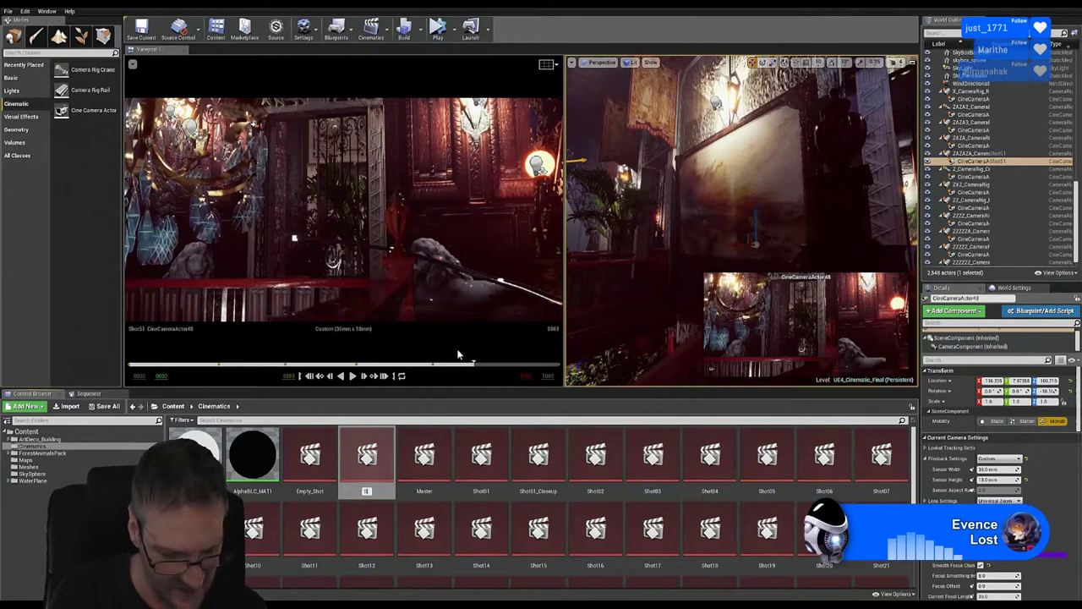
type("t47")
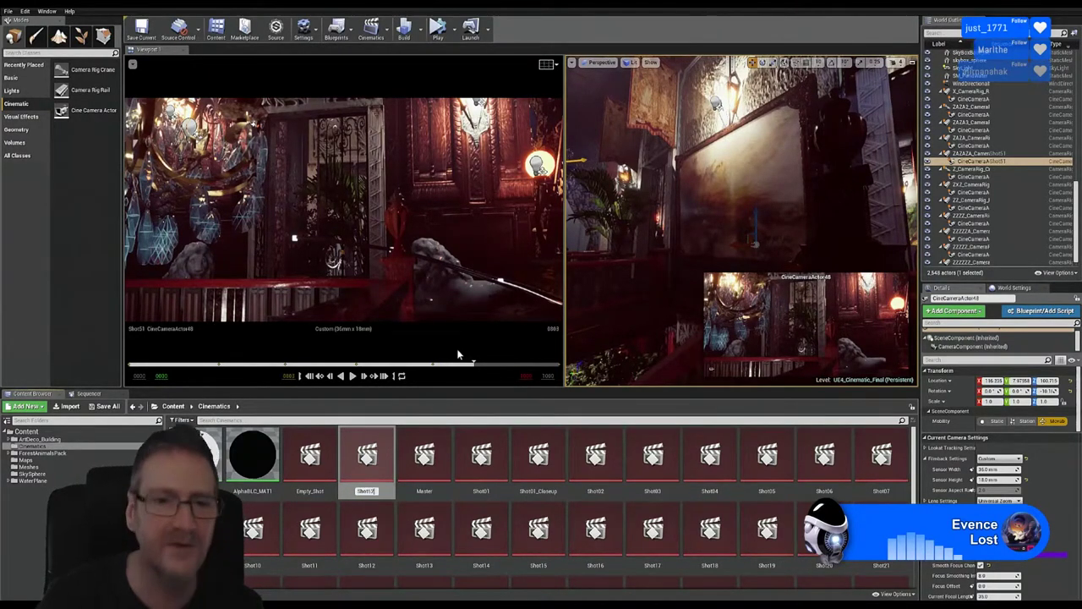
key("Return")
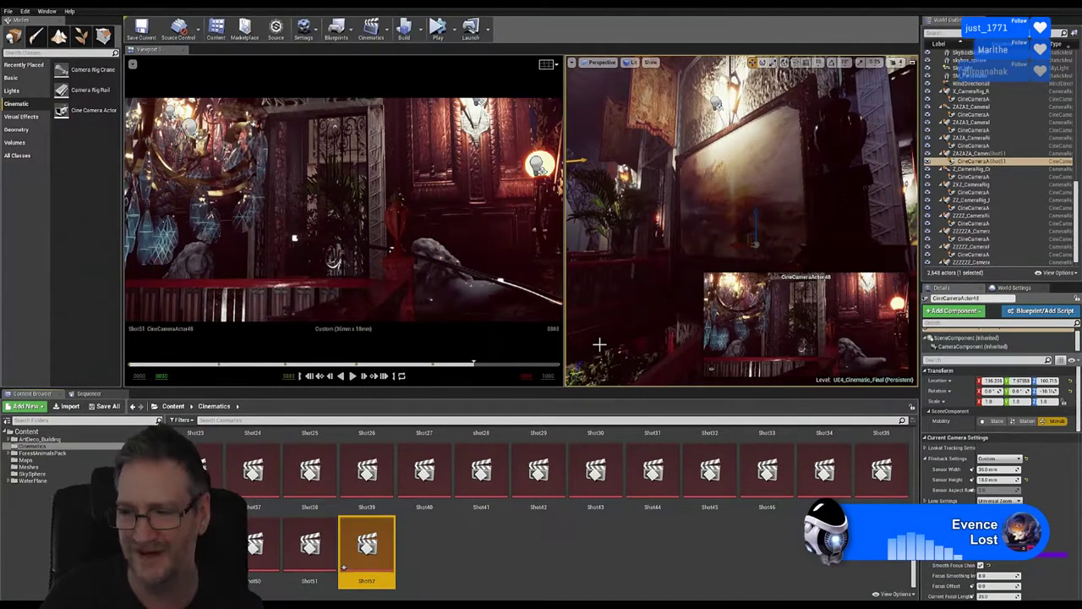
Step: Open Shot52 in Sequencer and deselect CineCameraActor48
double_click(368, 541)
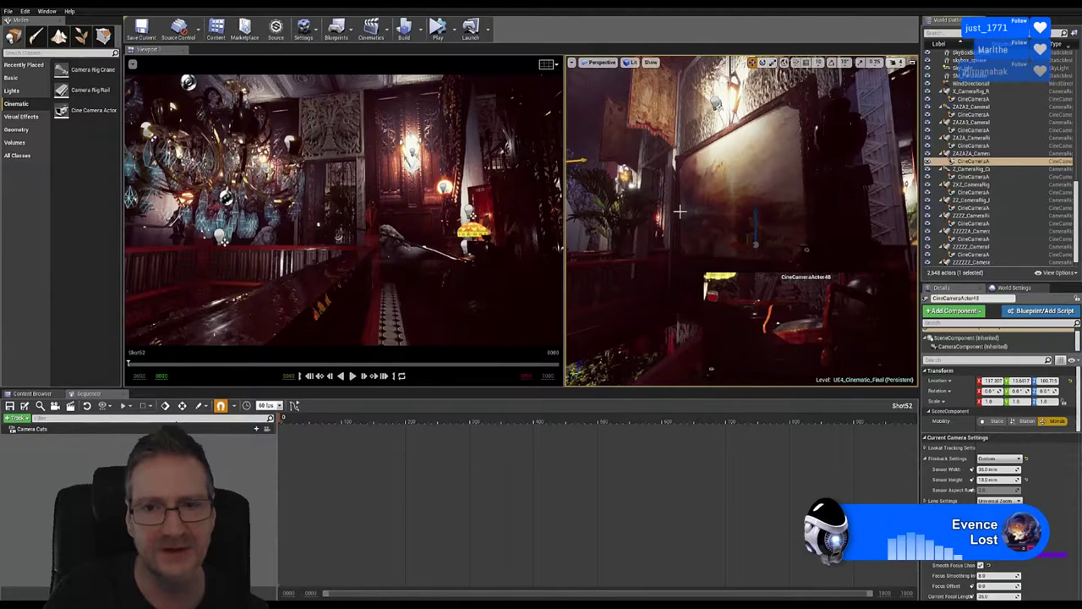
right_click_drag(680, 211, 691, 215)
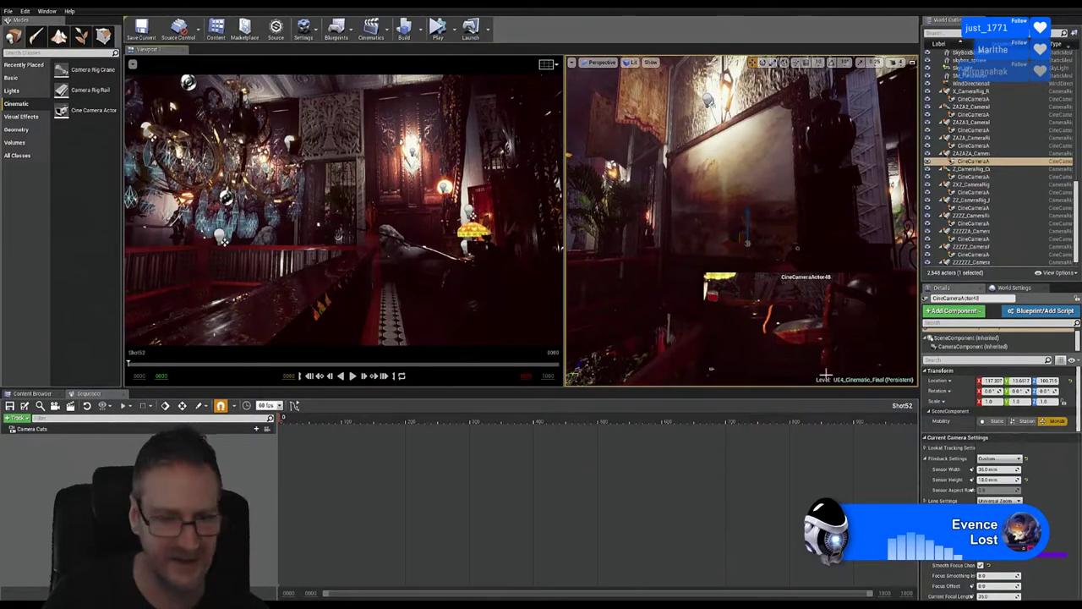
key("Escape")
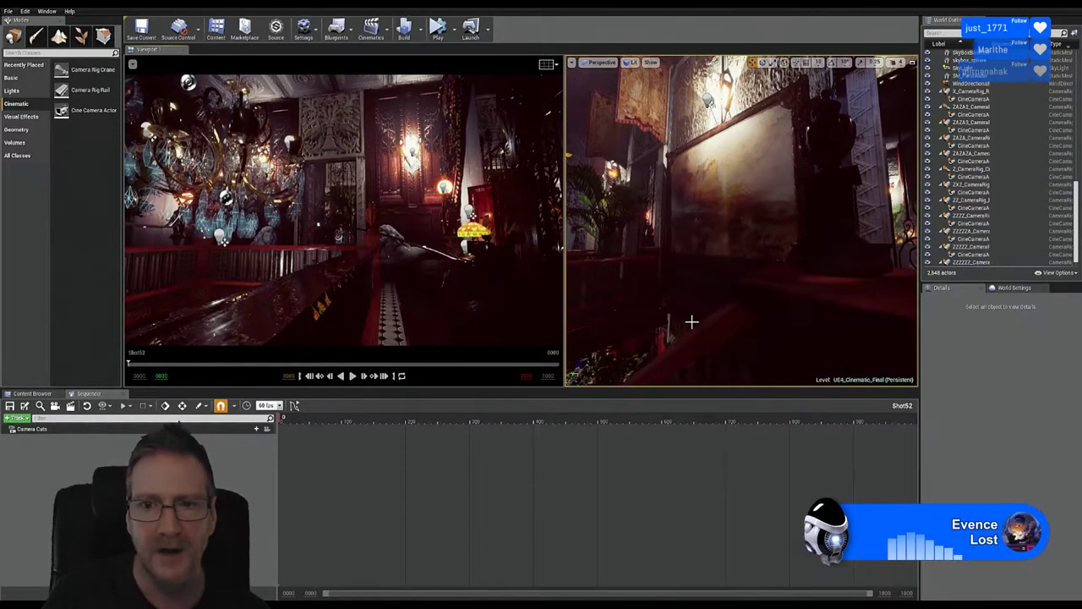
Step: Fly the viewport past the wall and newel post toward the staircase and checkered floor
right_click_drag(692, 215, 755, 302)
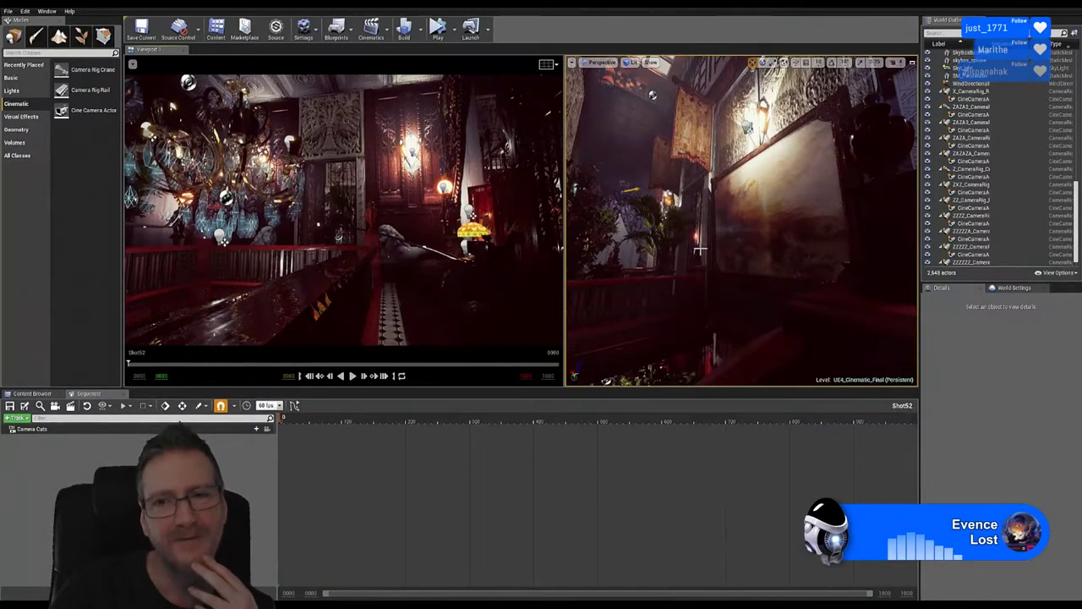
right_click_drag(652, 95, 751, 135)
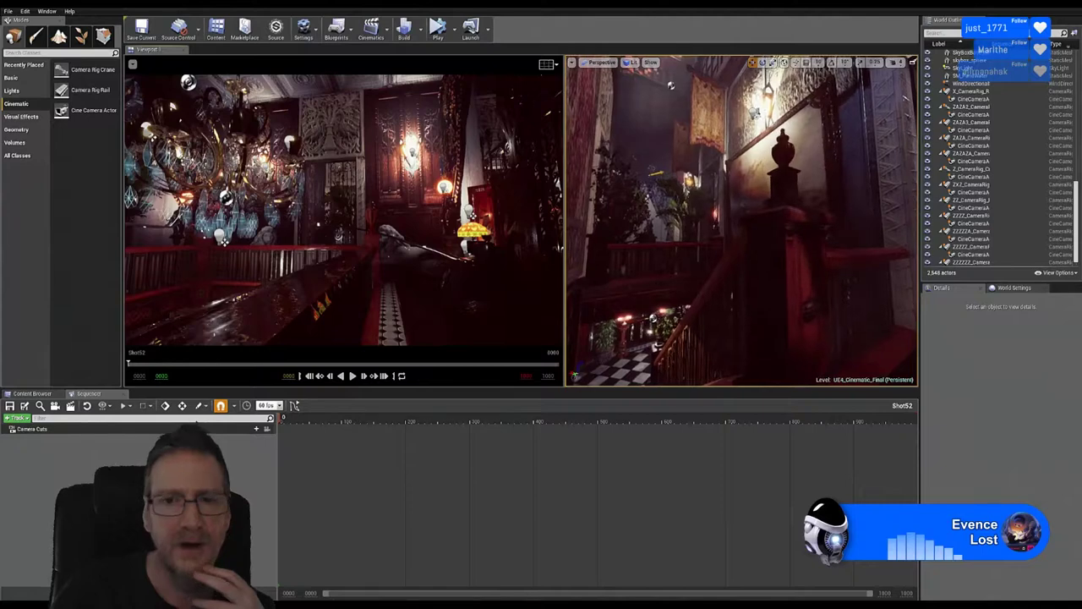
right_click_drag(709, 250, 657, 189)
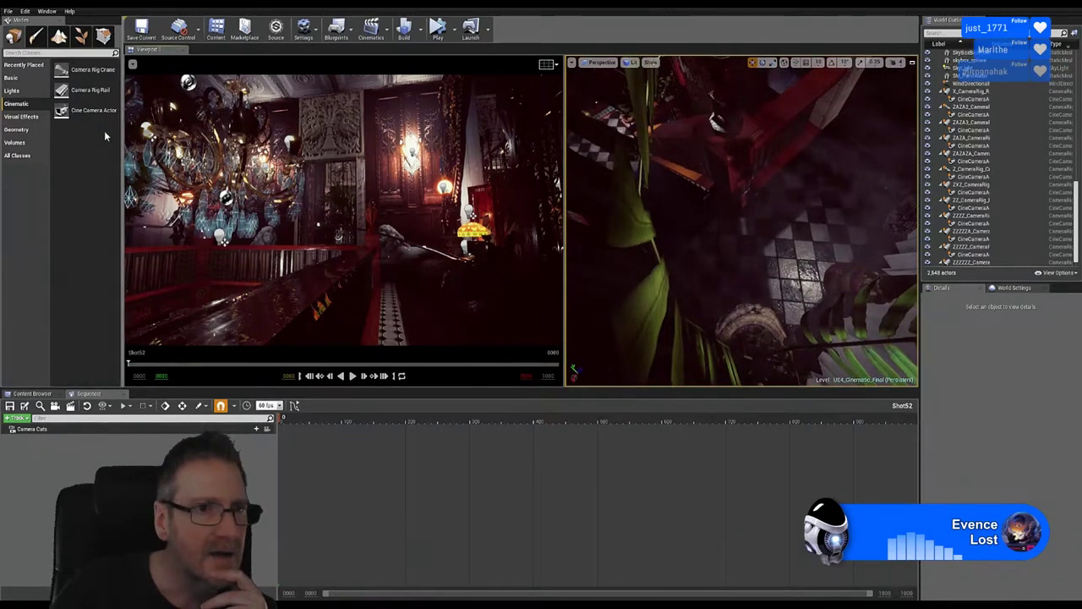
Step: Drop a Cine Camera Actor (CineCameraActor53) into the room, raise it slightly and turn it 81°
left_click_drag(101, 111, 732, 286)
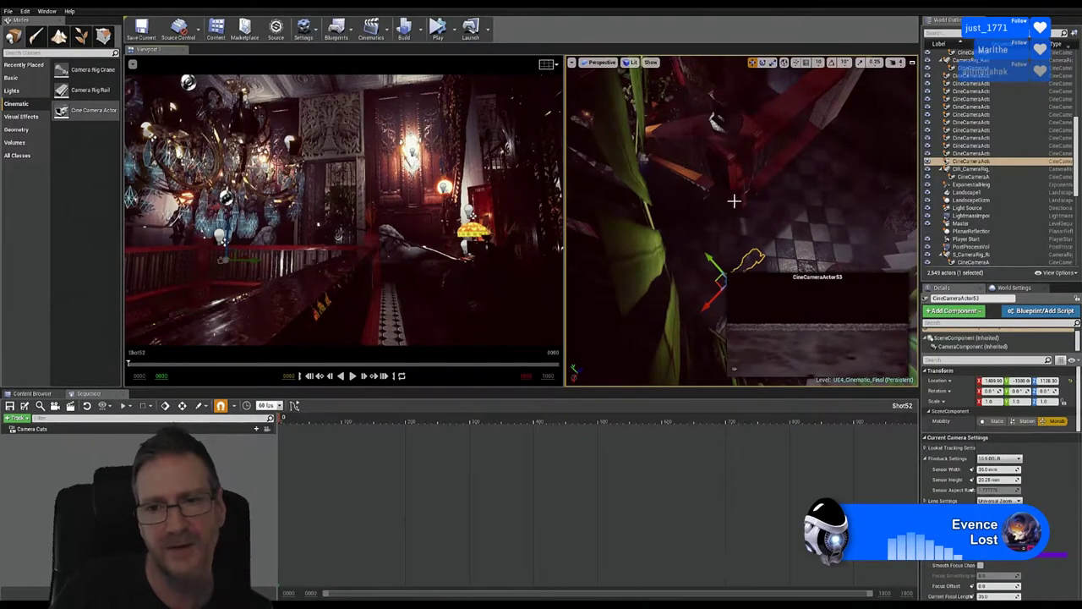
left_click_drag(734, 369, 734, 369, "alt")
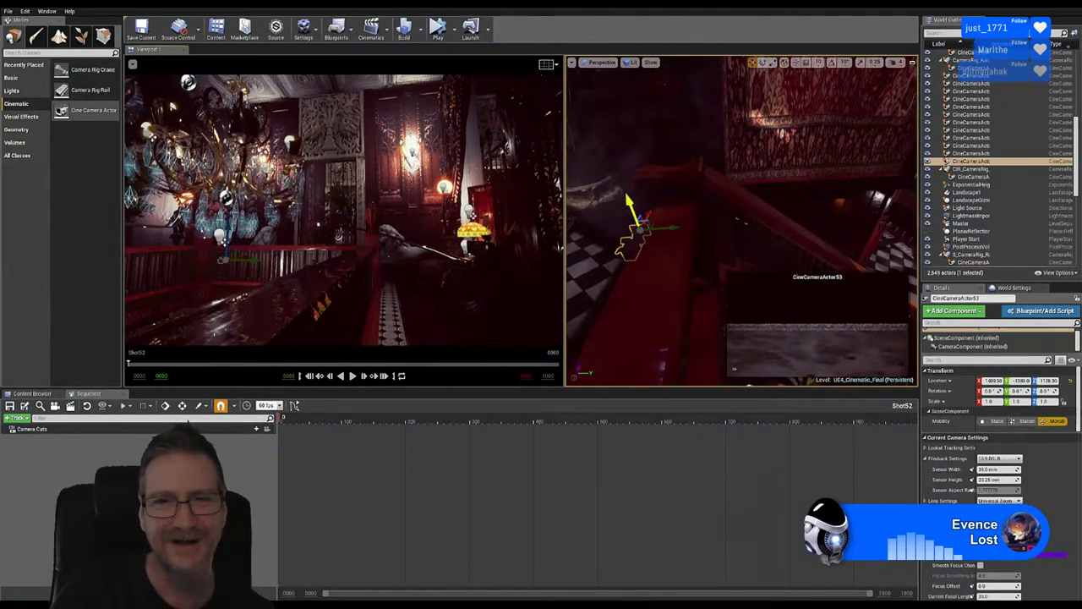
left_click_drag(632, 184, 629, 92)
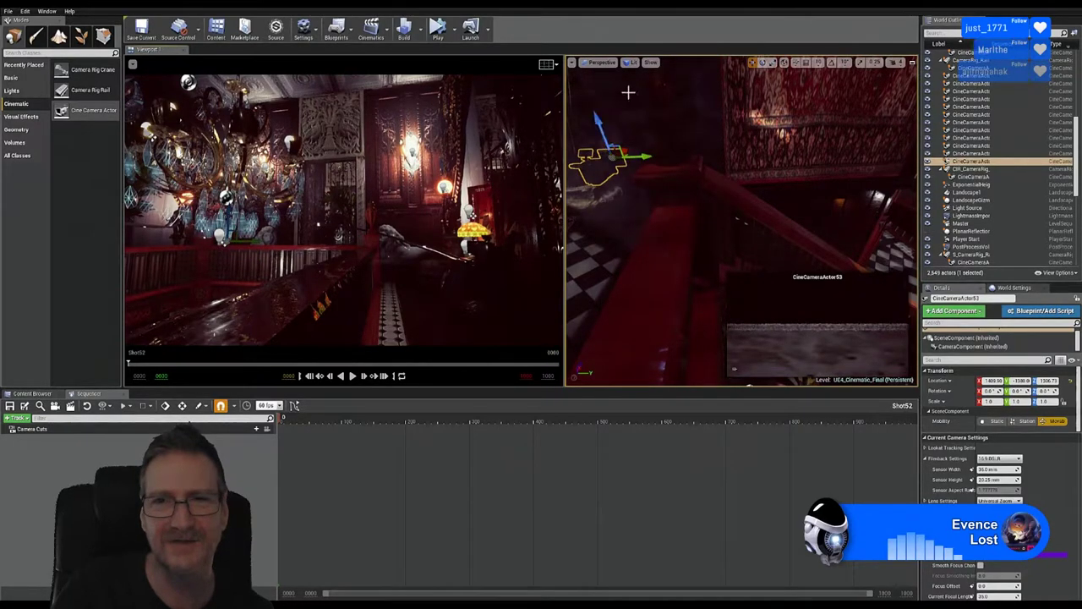
left_click(764, 64)
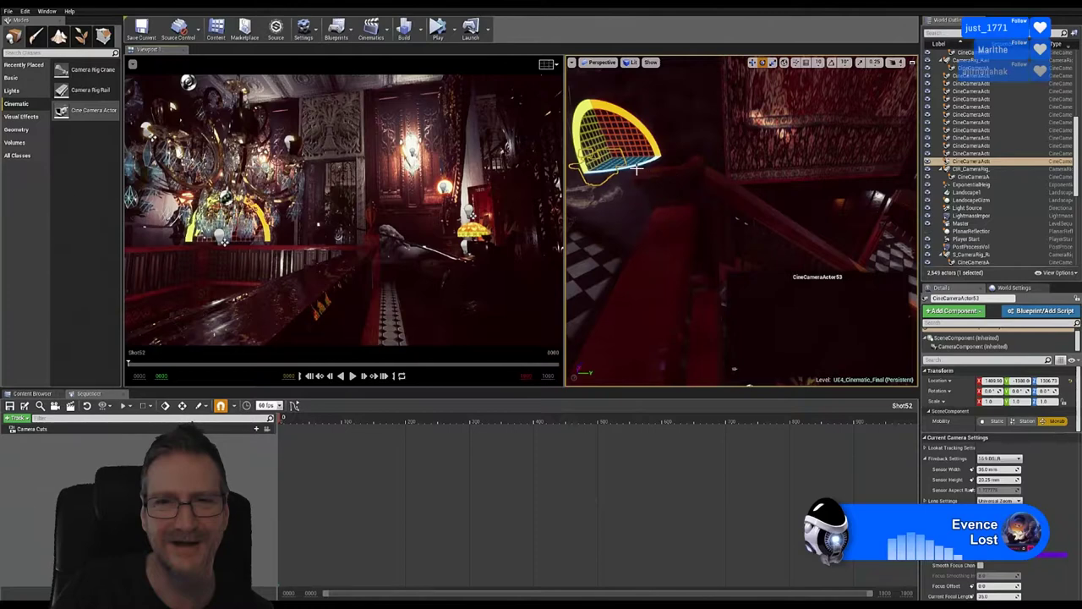
left_click_drag(634, 166, 644, 229)
right_click_drag(644, 229, 651, 183)
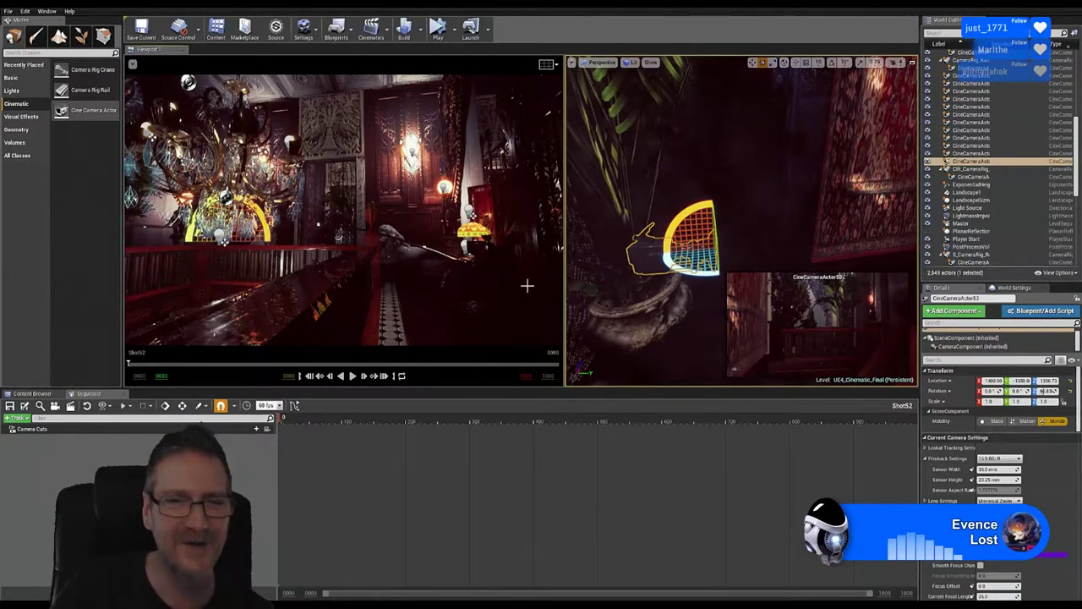
Step: Add CineCameraActor53 as a Shot52 track and lock the viewport to it on Camera Cuts
left_click(21, 419)
mouse_move(80, 428)
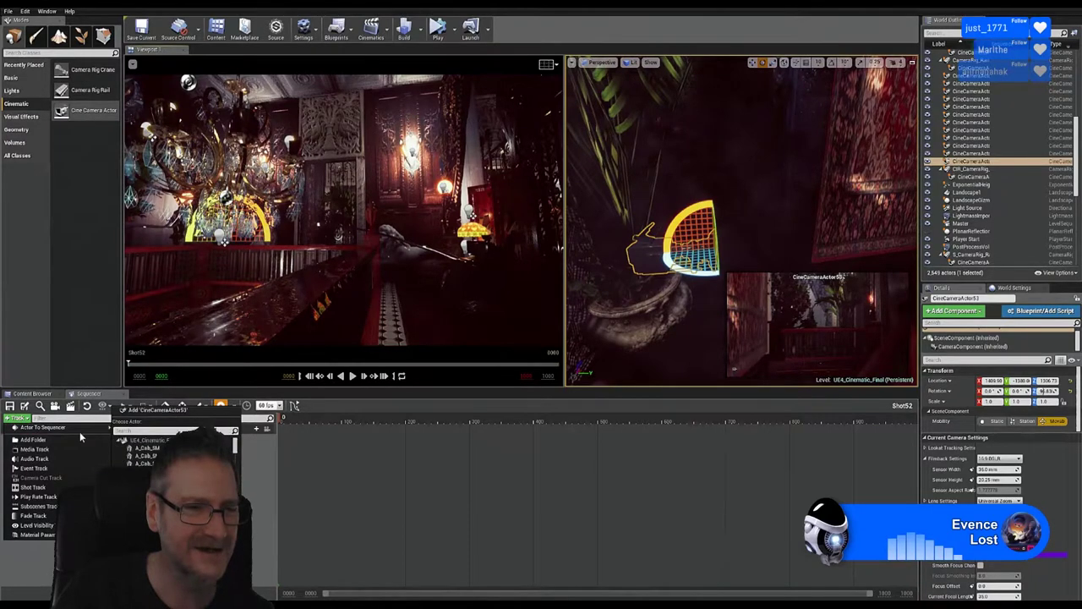
left_click(157, 409)
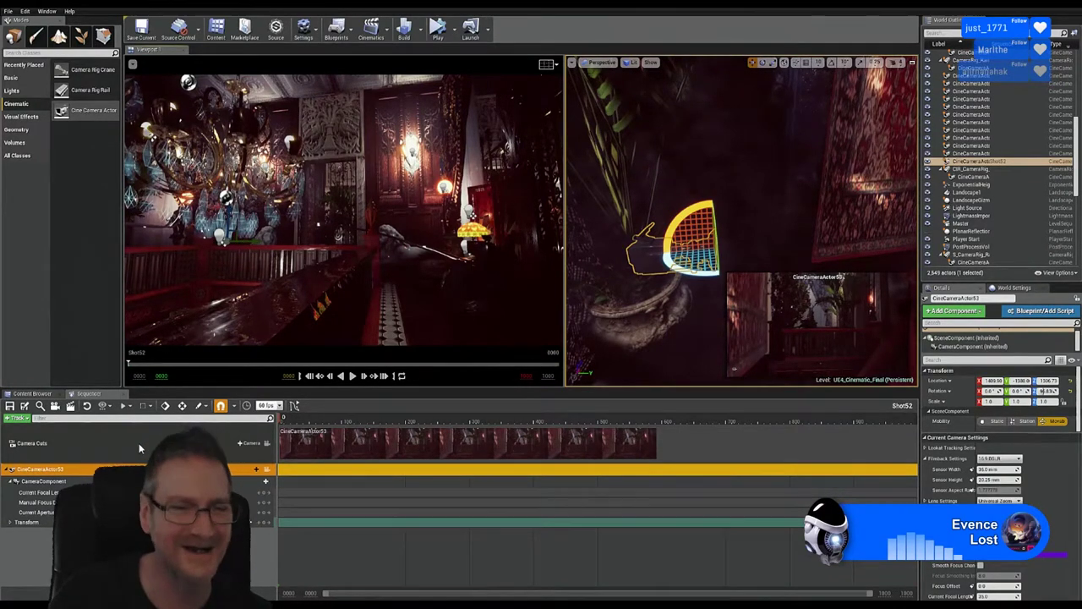
left_click(138, 443)
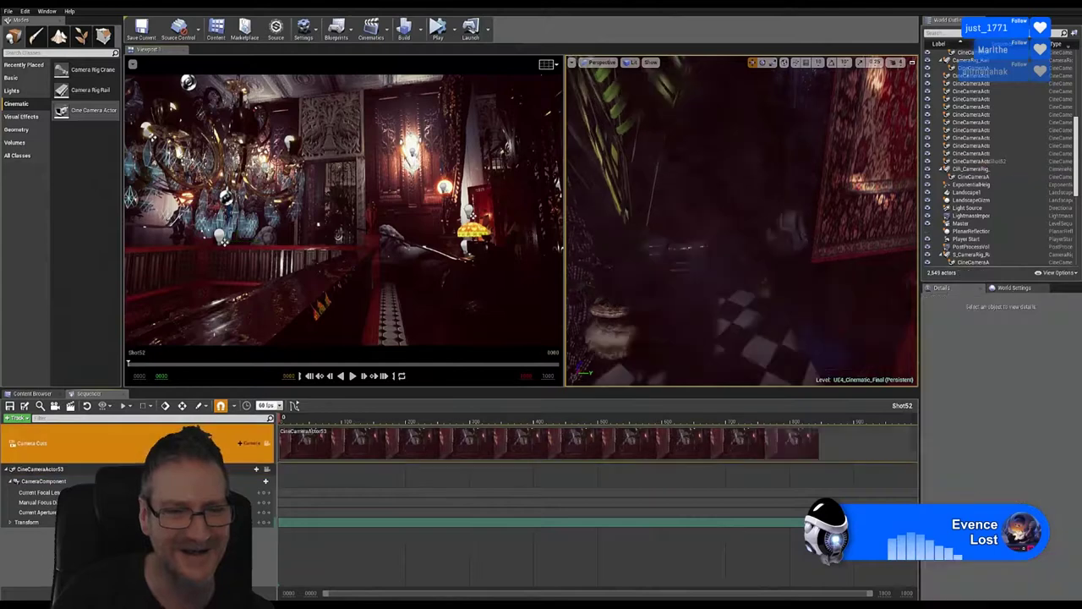
left_click(266, 446)
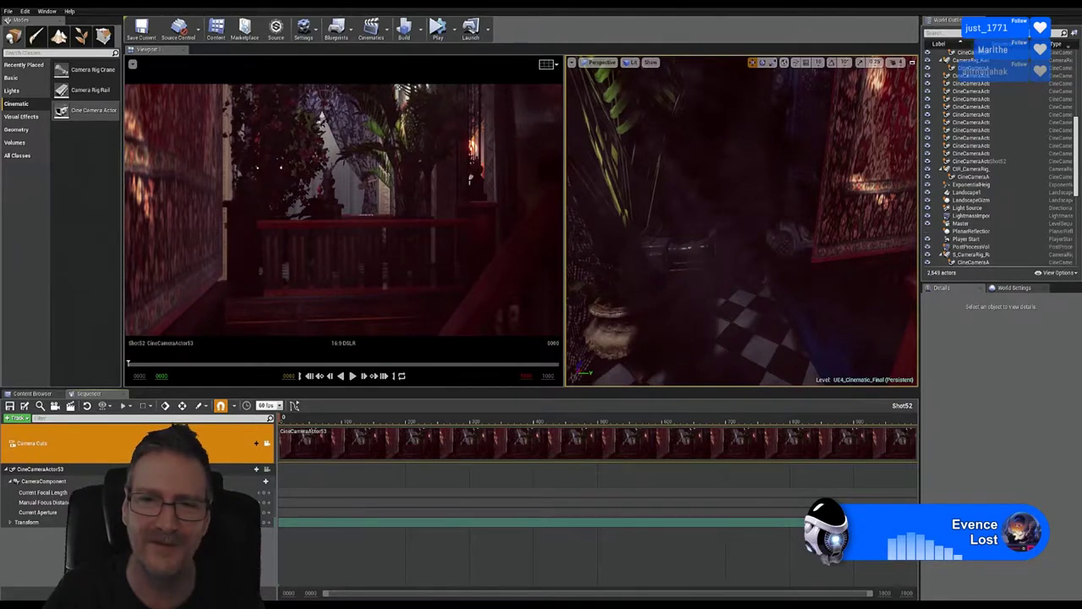
Step: Select CineCameraActor53 and nudge it slightly along the gizmo's green axis
left_click(695, 251)
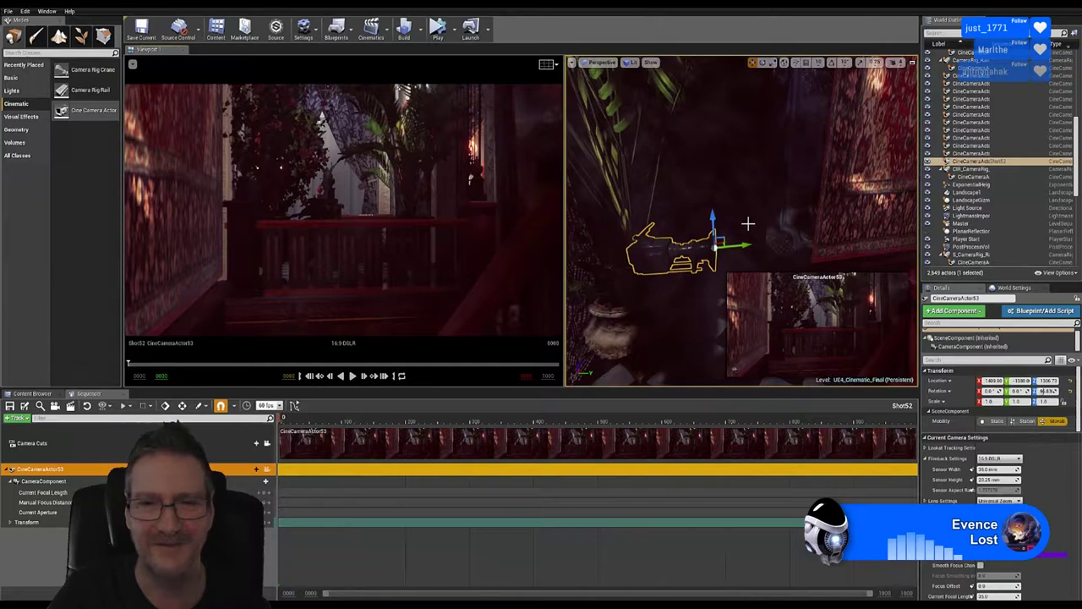
right_click_drag(736, 242, 724, 215)
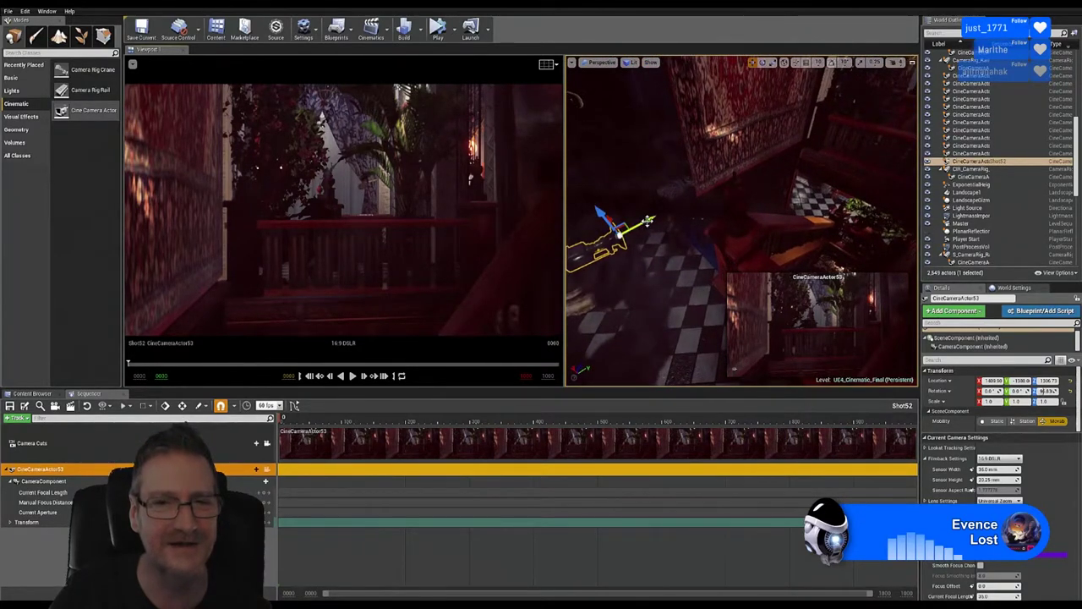
left_click_drag(648, 221, 625, 242)
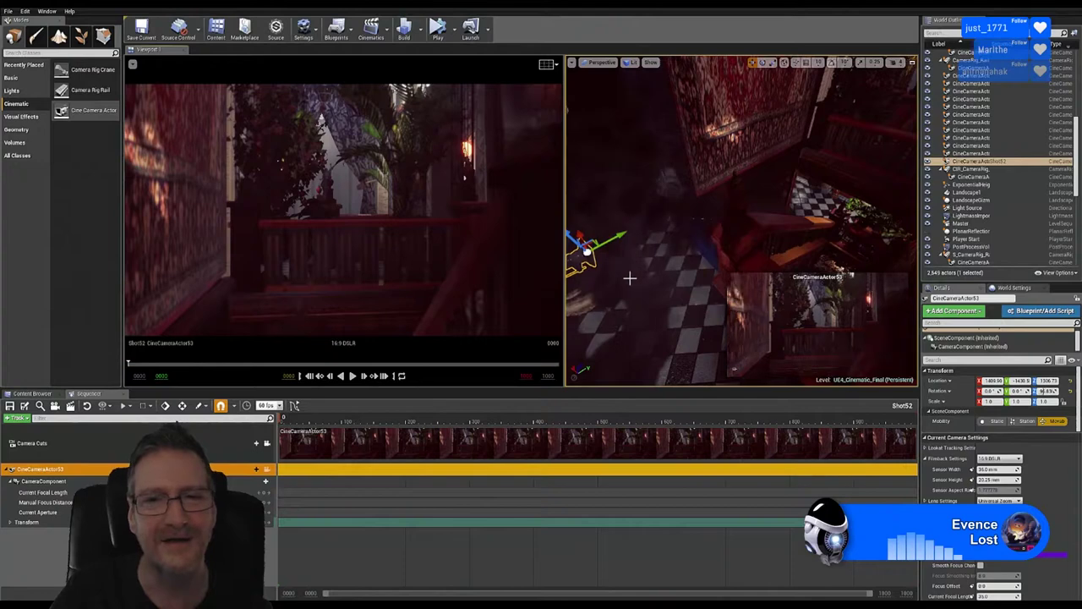
mouse_move(666, 267)
right_mouse_down()
mouse_move(605, 269)
mouse_move(643, 255)
mouse_move(669, 266)
right_mouse_up()
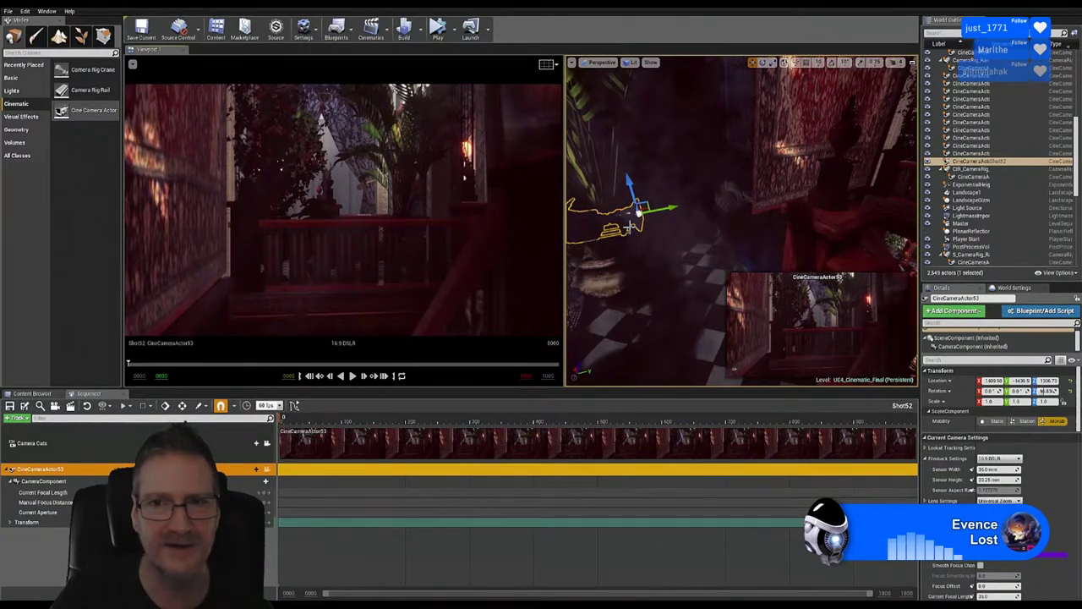
Step: Rotate CineCameraActor53 so the view tilts up toward the ornate ceiling and banners
left_click(762, 63)
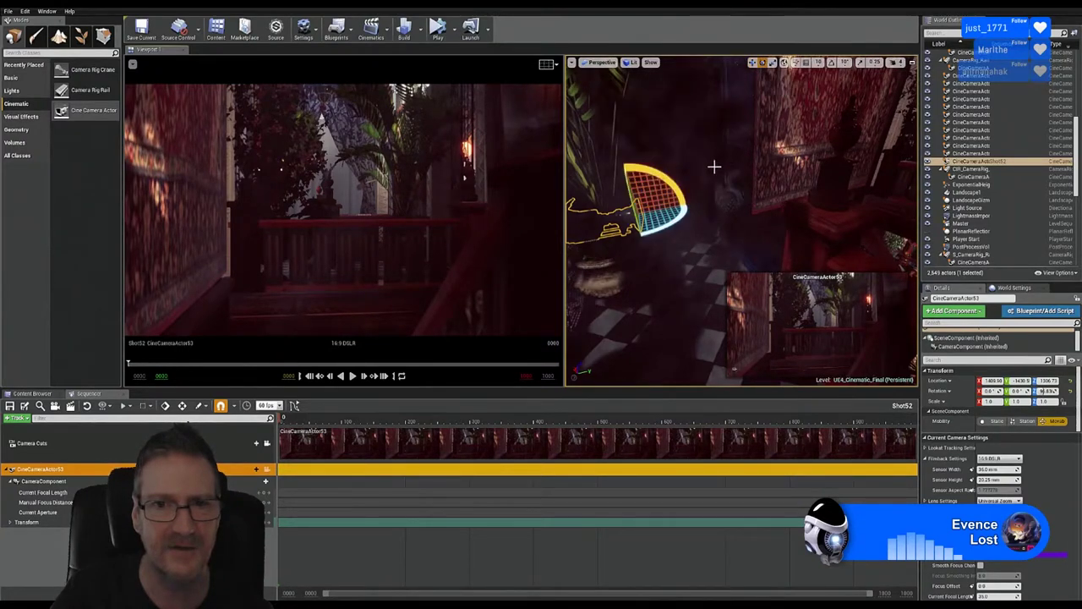
left_click_drag(659, 179, 592, 164)
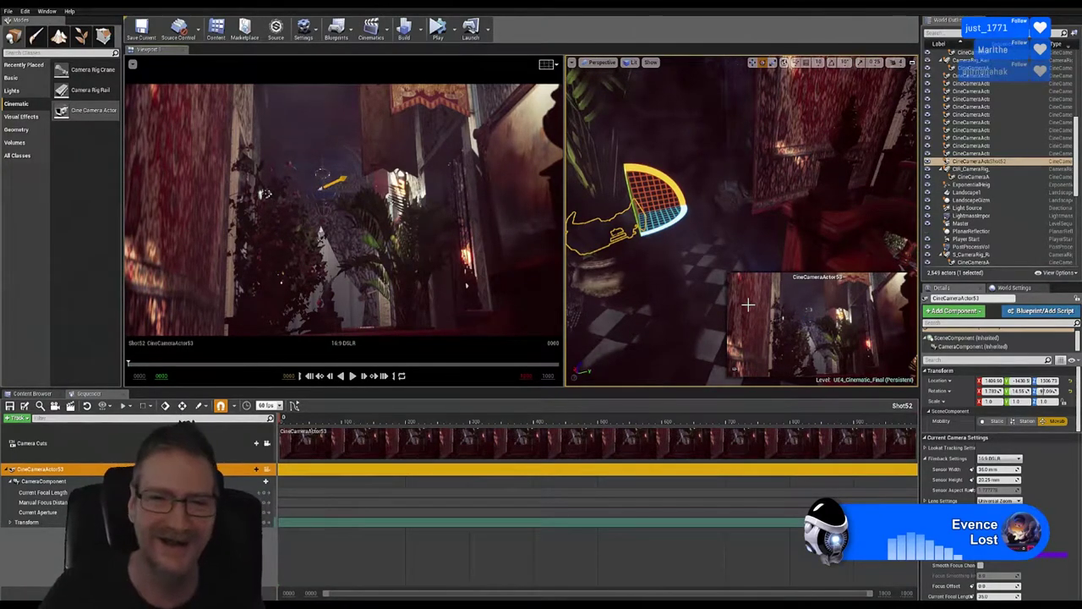
Step: Slide CineCameraActor53 slightly to the left and down
left_click(751, 64)
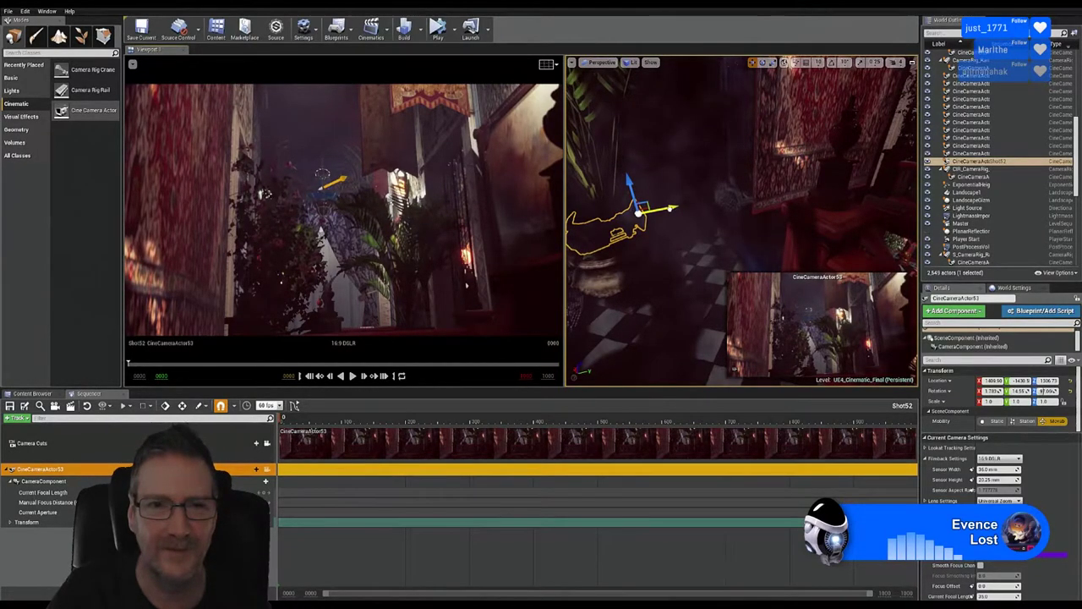
left_click_drag(668, 208, 651, 211)
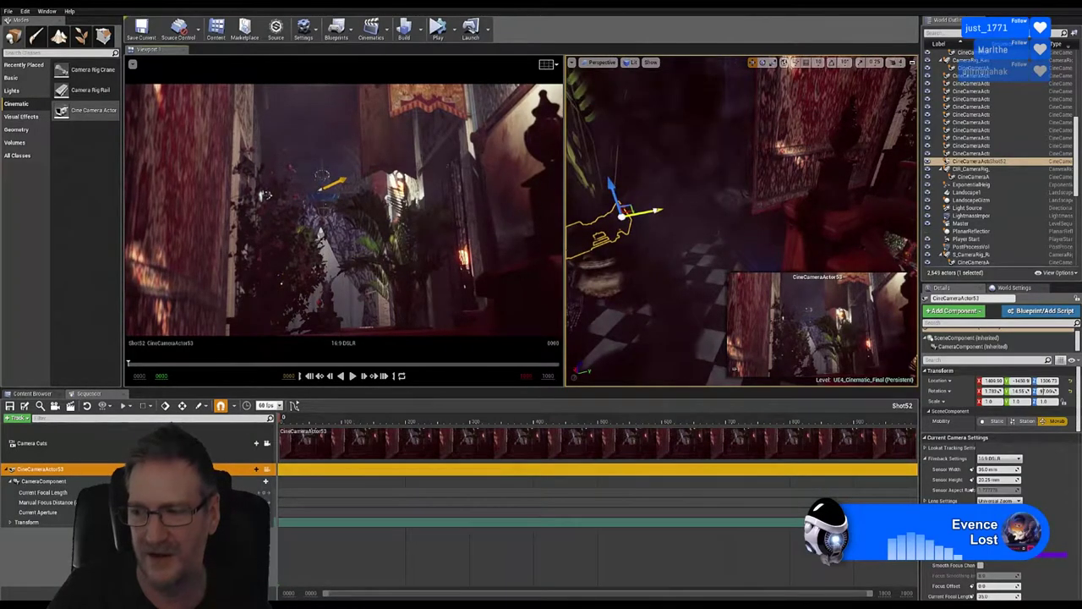
left_click_drag(623, 212, 619, 215)
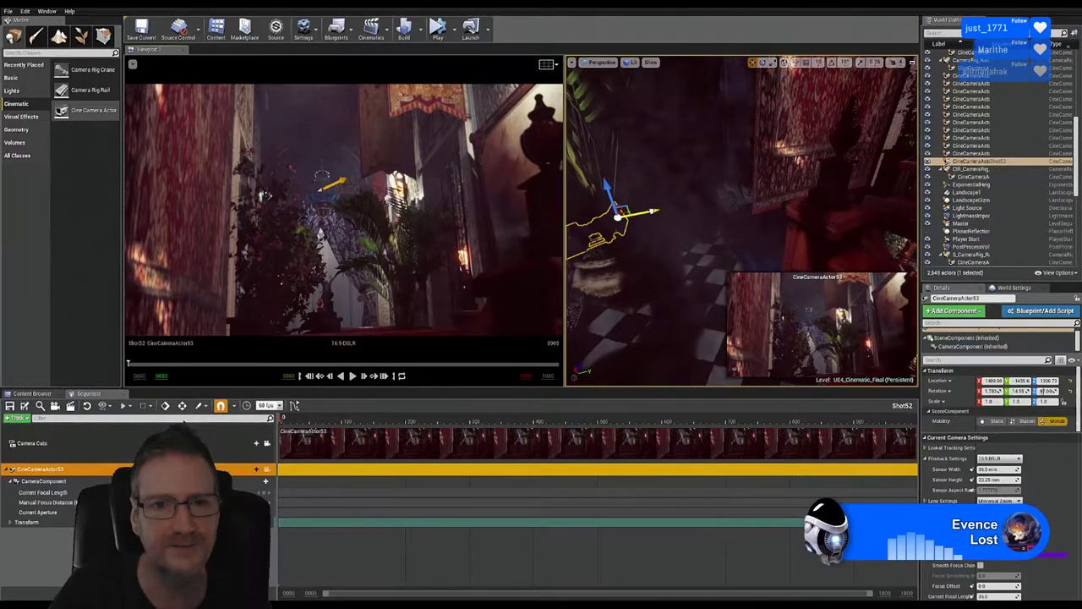
mouse_move(620, 214)
left_mouse_down()
mouse_move(596, 219)
mouse_move(634, 208)
left_mouse_up()
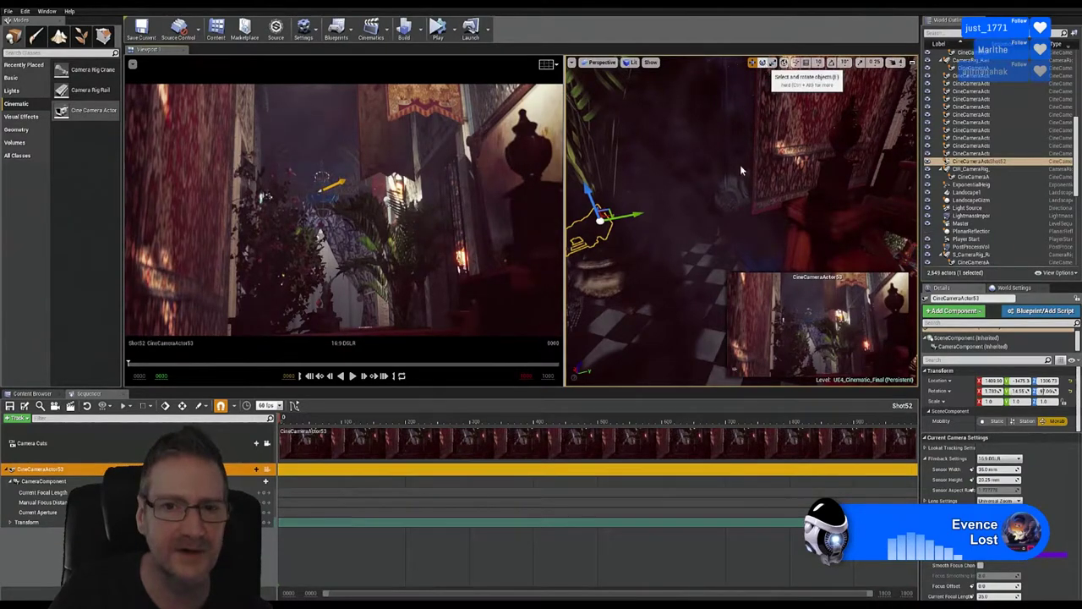
Step: Turn the camera around its vertical axis and tilt its pitch
key("e")
left_click_drag(631, 235, 668, 239)
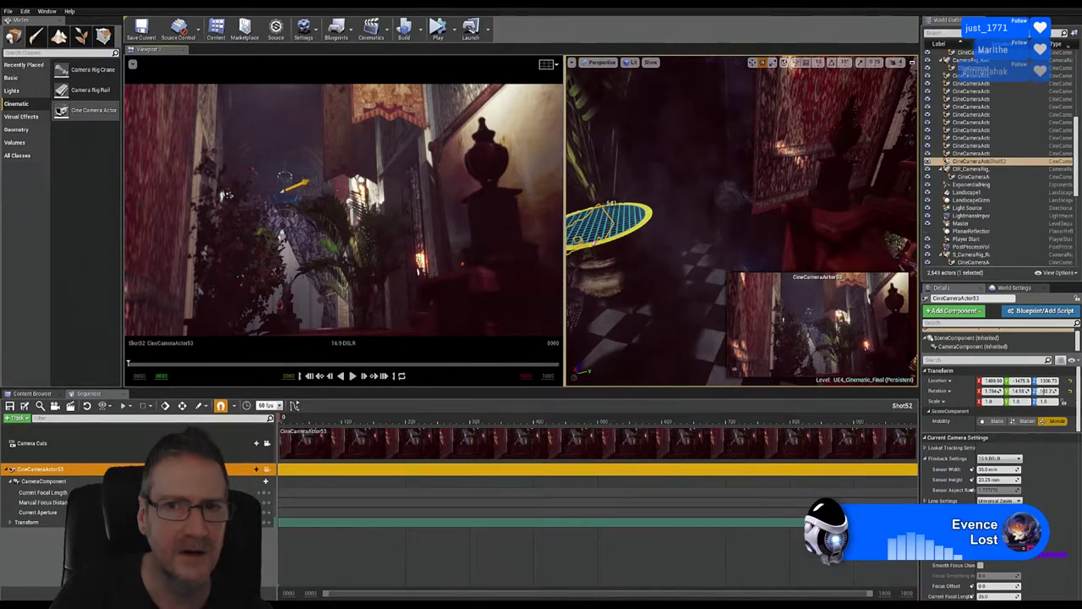
left_click_drag(643, 169, 741, 119)
Step: Move the camera up, right and toward the banister, then slide it along Y
key("w")
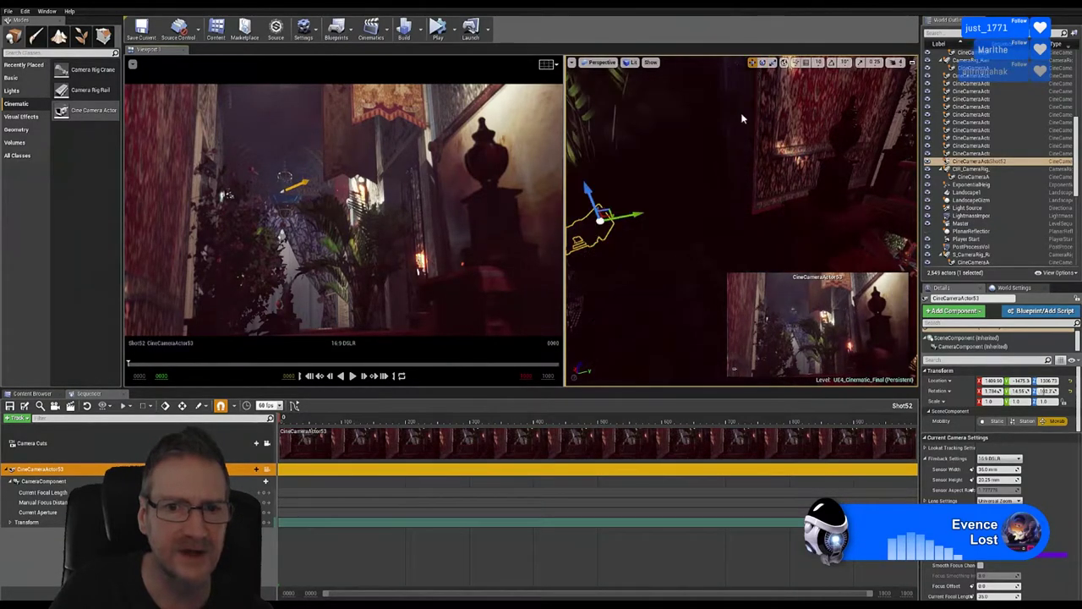
right_click_drag(742, 119, 721, 167)
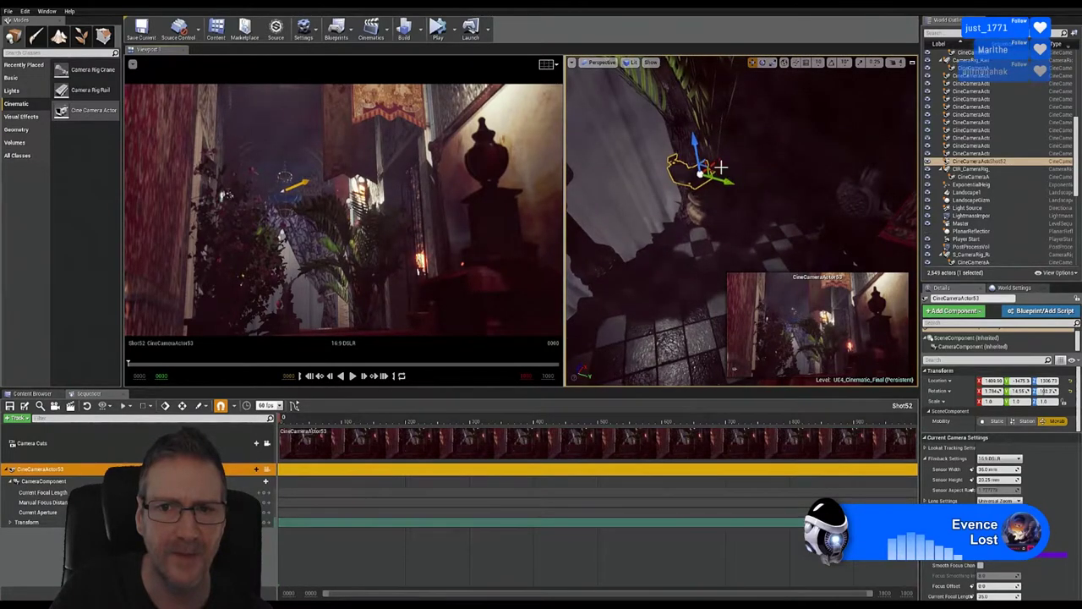
left_click_drag(715, 160, 738, 150)
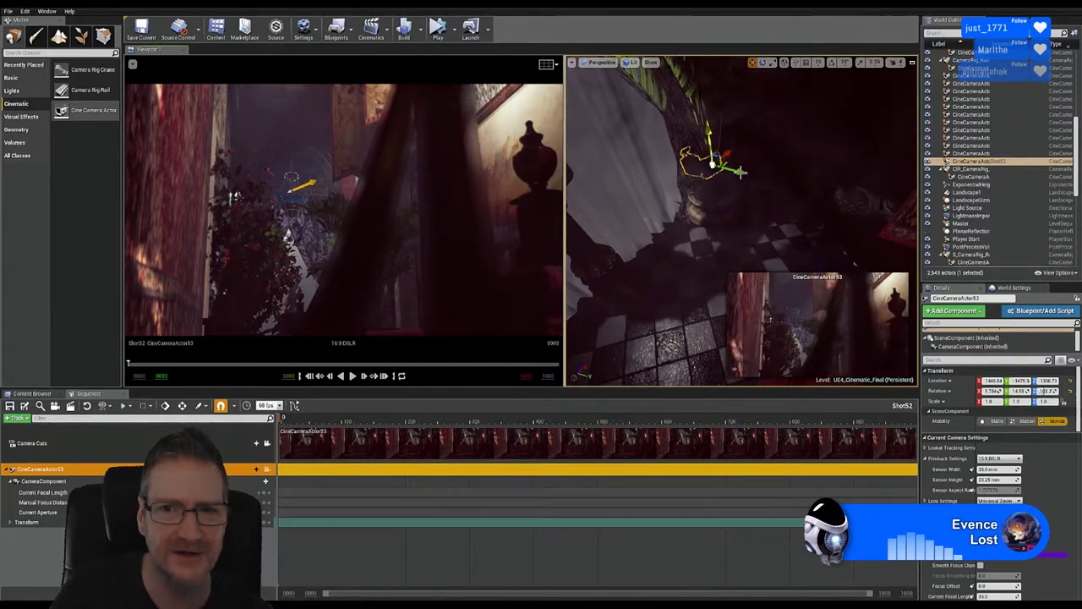
mouse_move(717, 161)
left_mouse_down()
mouse_move(731, 157)
mouse_move(707, 167)
left_mouse_up()
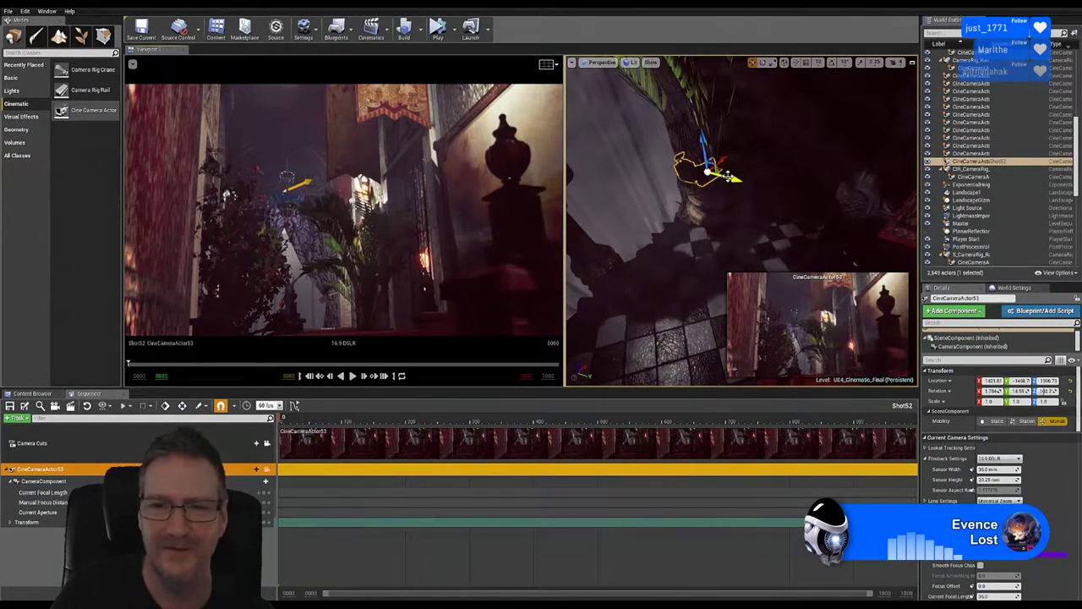
left_click_drag(732, 178, 744, 180)
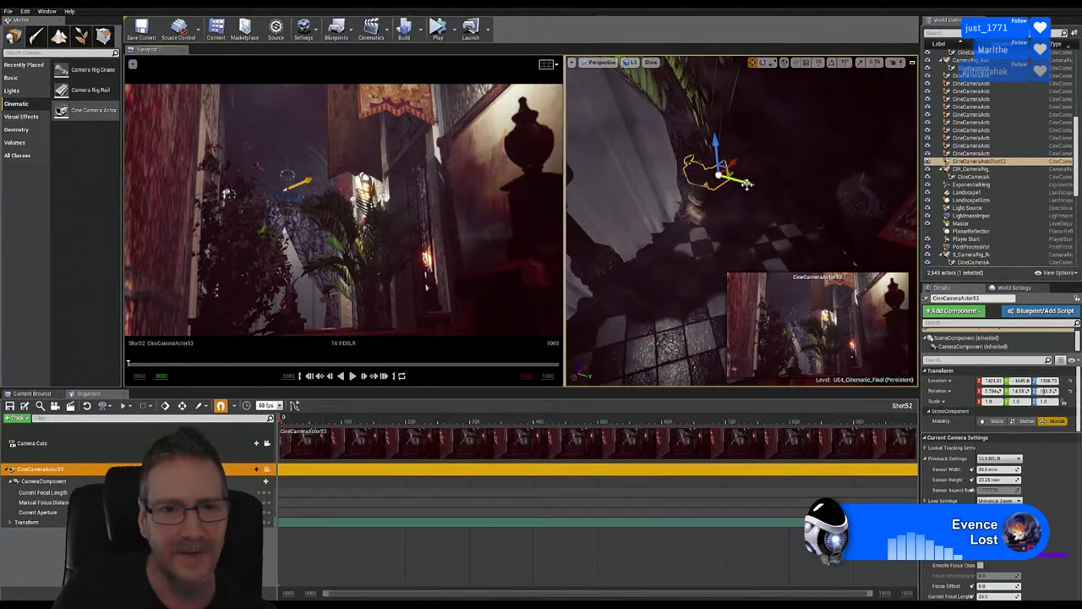
mouse_move(747, 183)
left_mouse_down()
mouse_move(763, 187)
mouse_move(753, 191)
left_mouse_up()
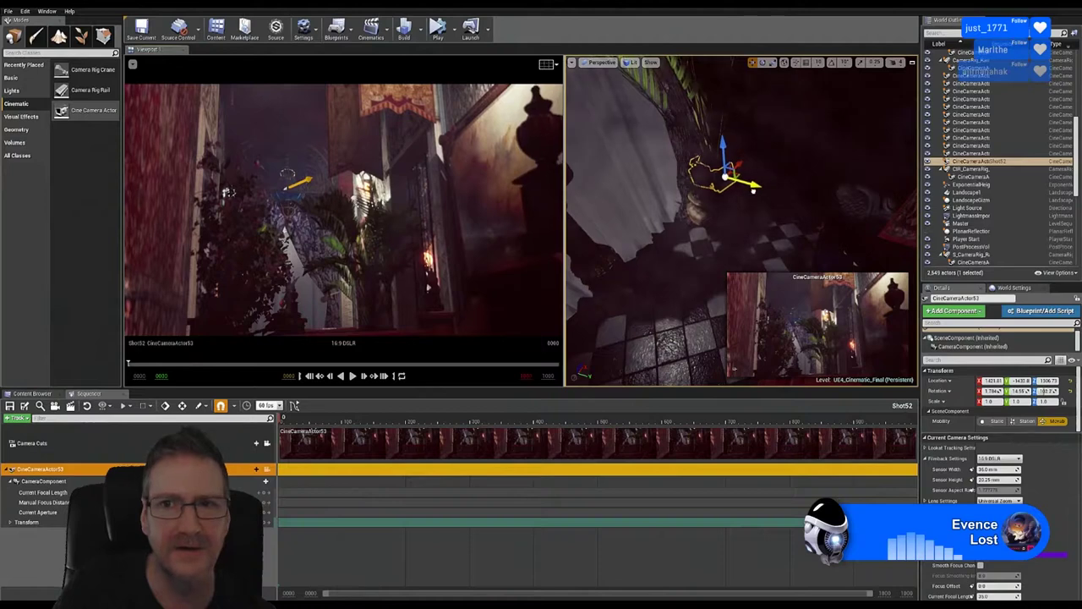
Step: Turn CineCameraActor53 slightly around its vertical axis to re-centre the newel post
left_click(763, 63)
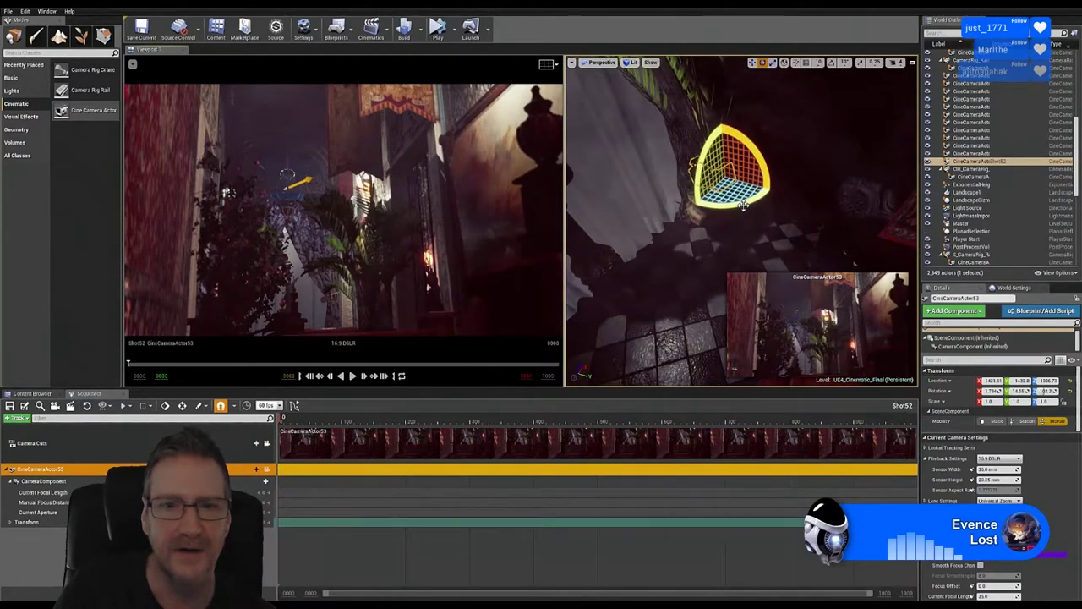
mouse_move(744, 204)
left_mouse_down()
mouse_move(697, 211)
mouse_move(725, 211)
left_mouse_up()
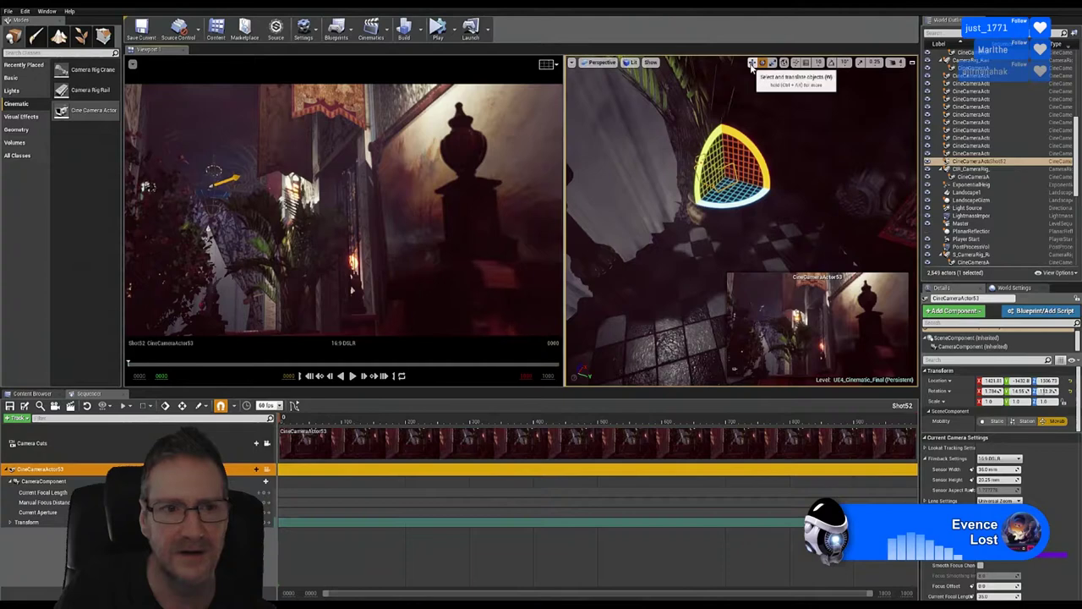
Step: Reposition CineCameraActor53 and lower it on Z to frame the red staircase railing
left_click(753, 64)
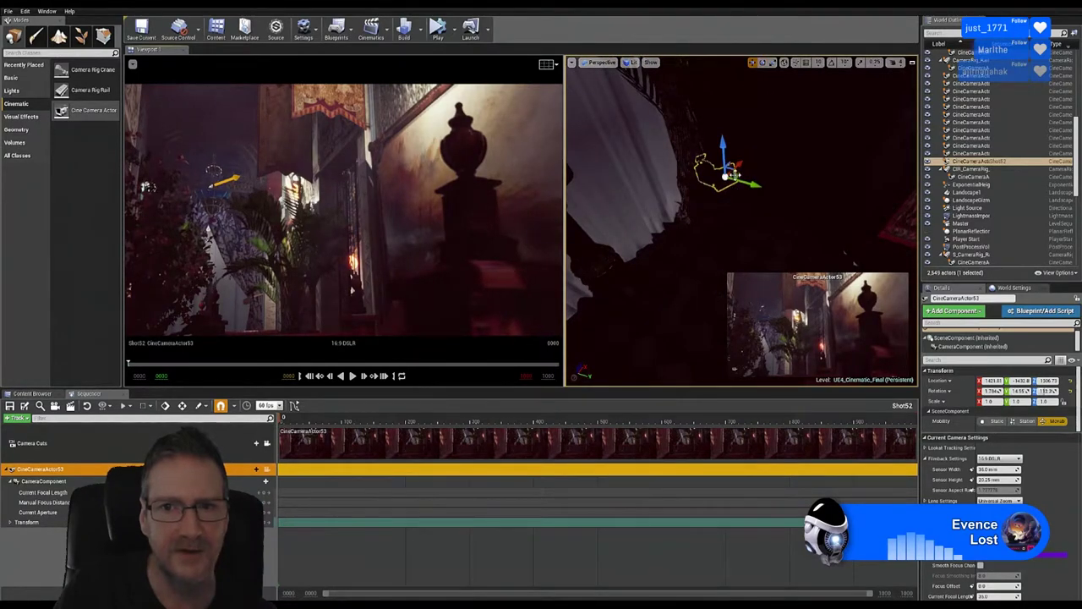
left_click_drag(723, 169, 760, 152)
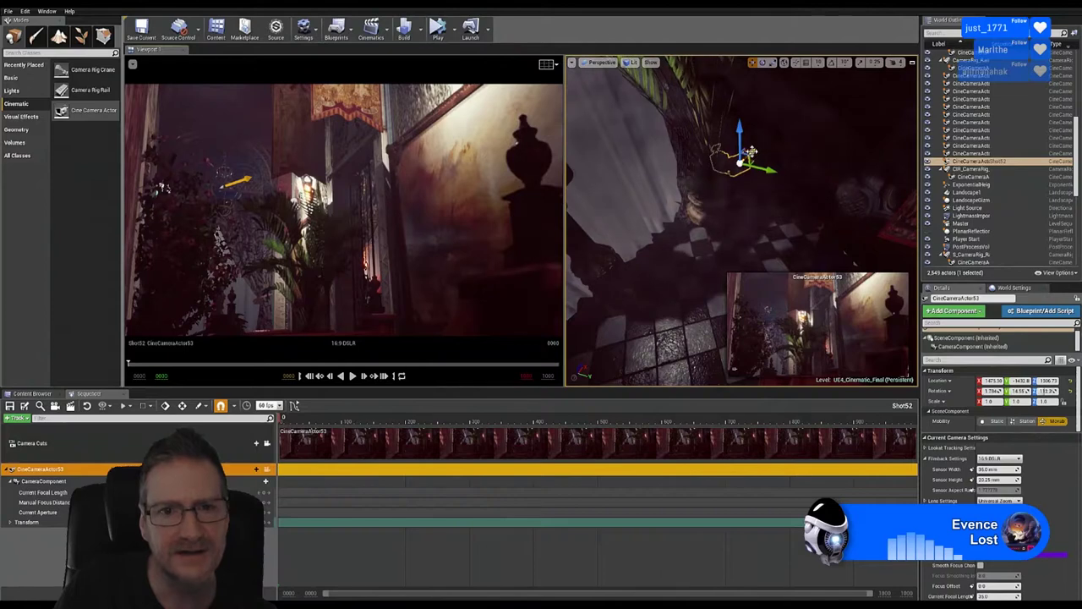
left_click_drag(750, 153, 754, 151)
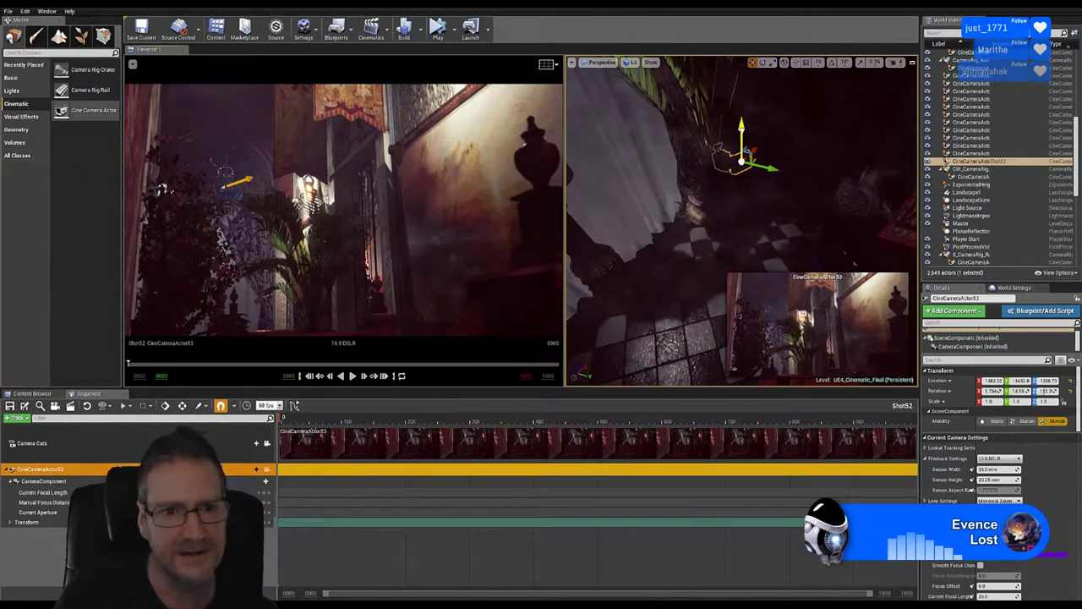
left_click_drag(740, 127, 743, 152)
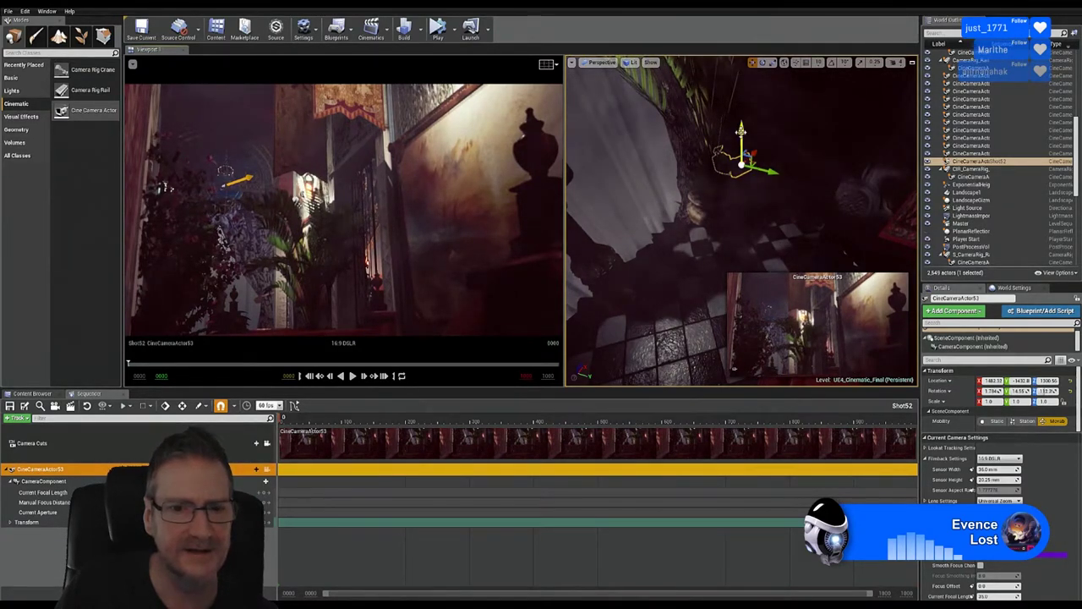
left_click_drag(741, 131, 742, 199)
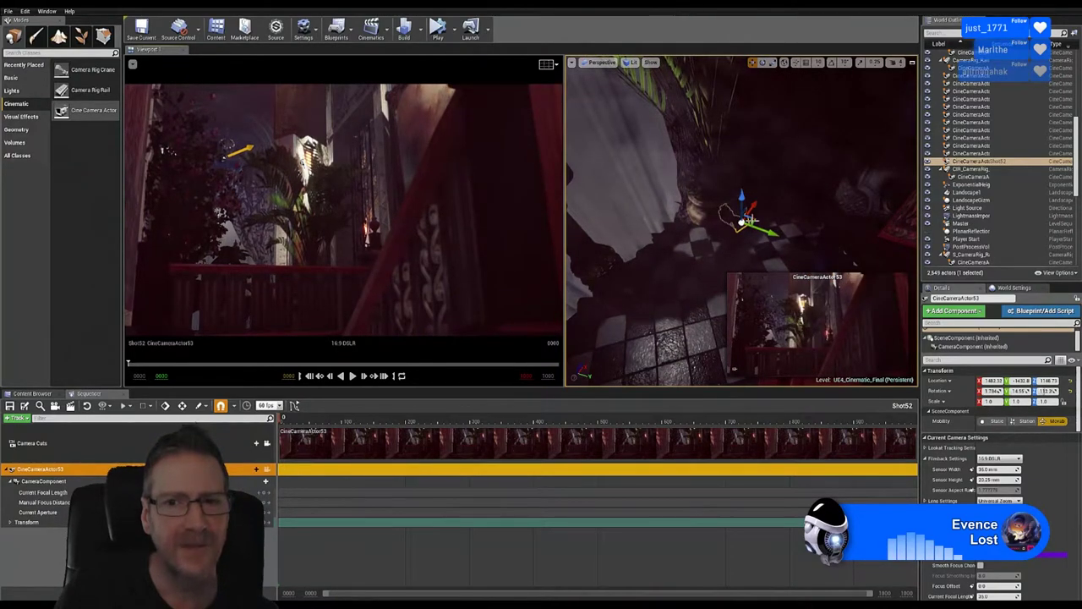
Step: Fine-tune the camera's height and sideways position to frame the newel post against the painted wall
left_click_drag(741, 207, 753, 187)
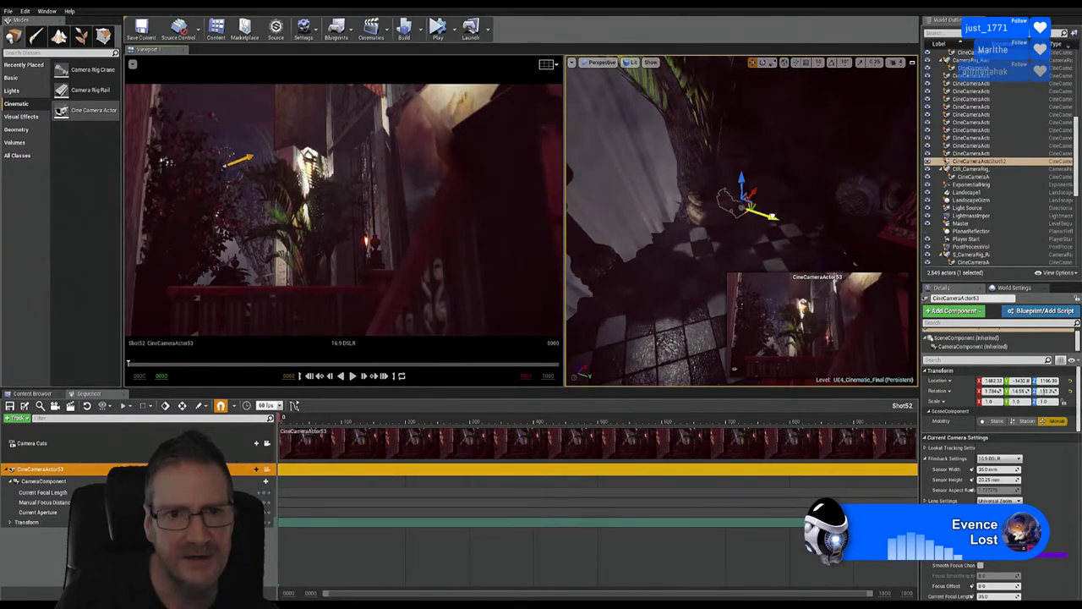
left_click_drag(770, 216, 775, 219)
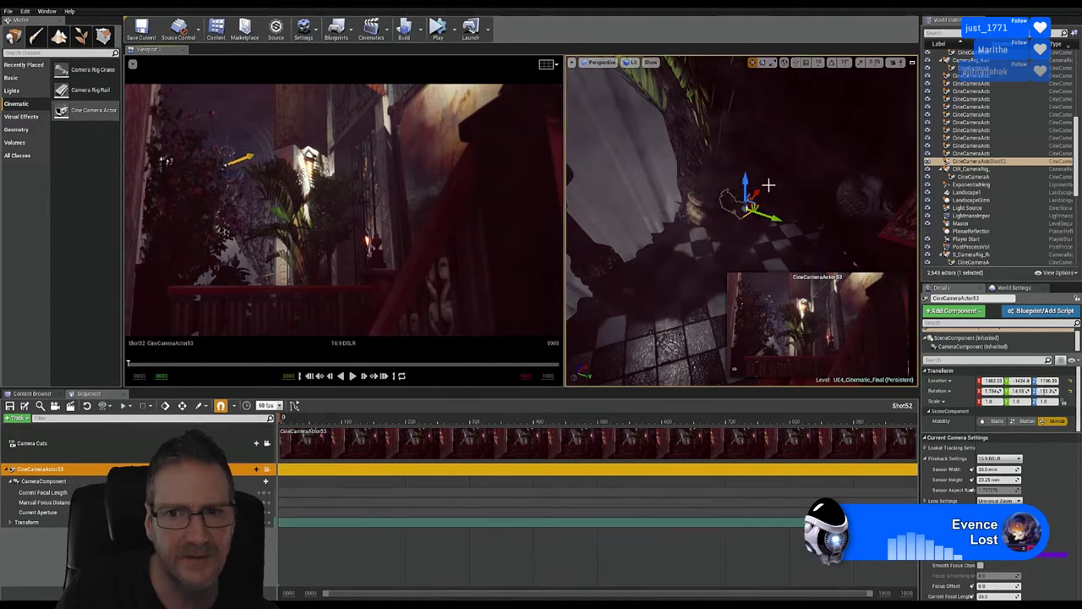
left_click_drag(746, 182, 746, 138)
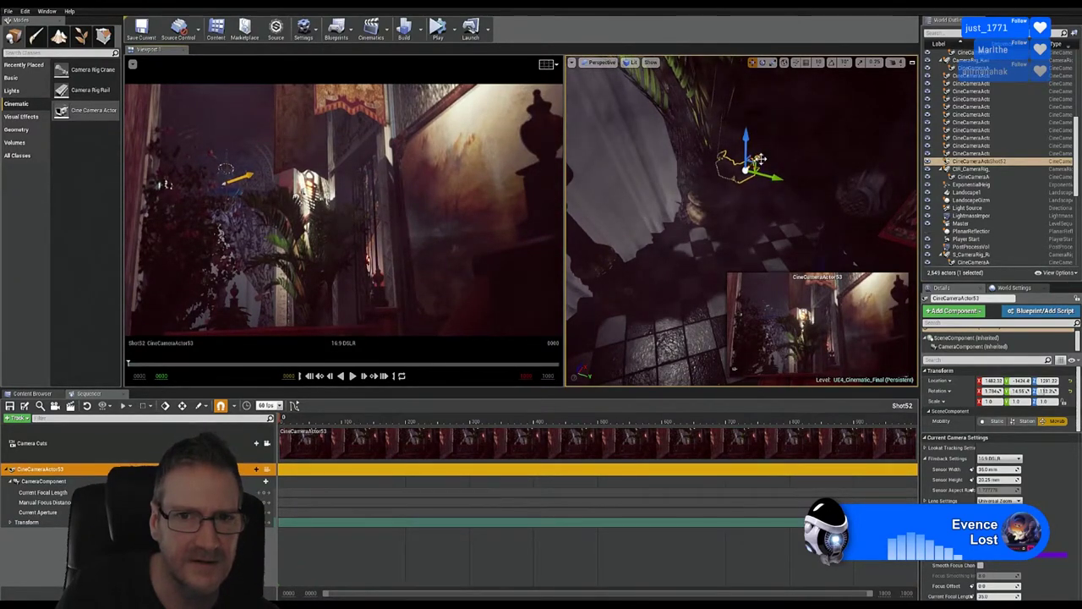
left_click_drag(758, 160, 774, 173)
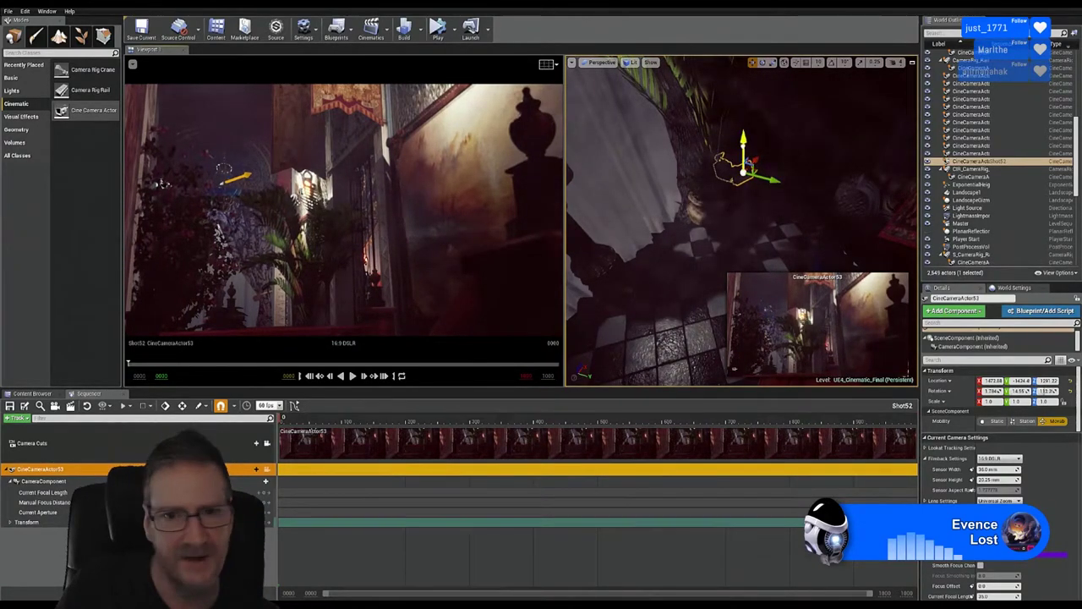
left_click_drag(742, 142, 775, 225)
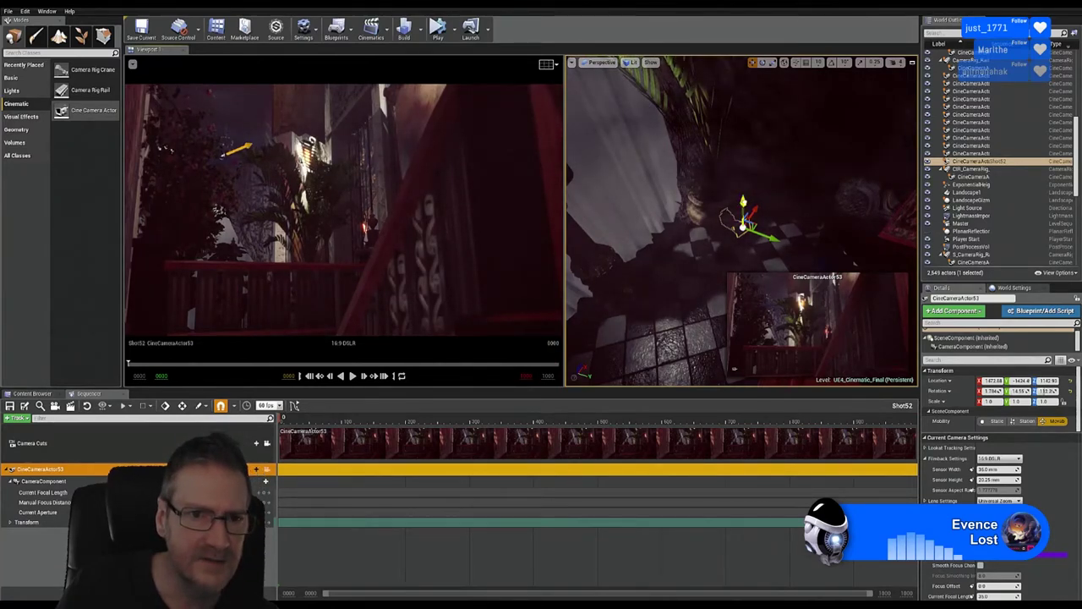
left_click_drag(743, 203, 768, 168)
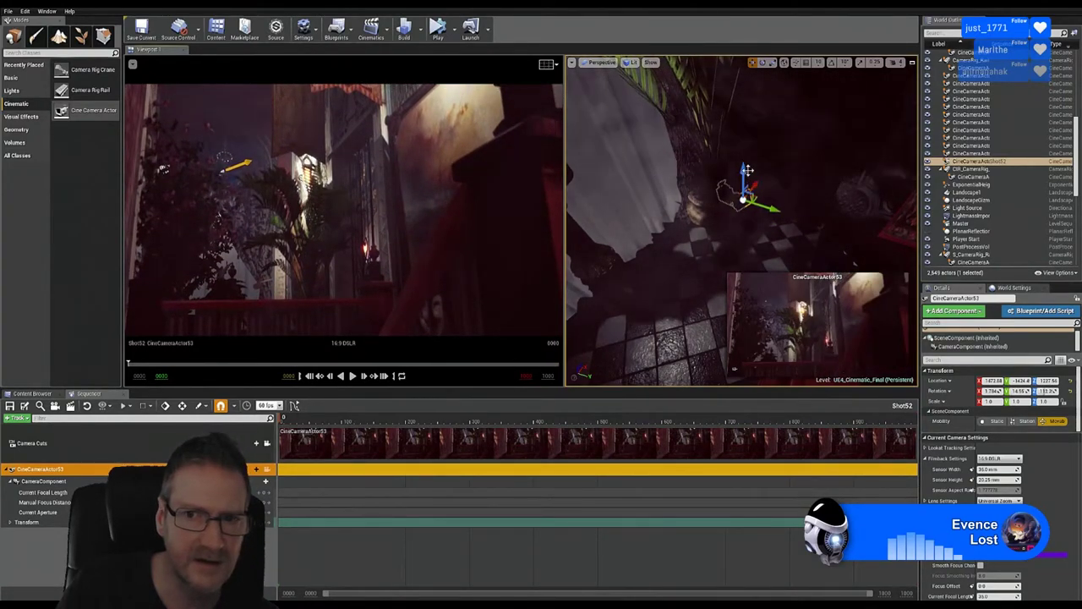
left_click_drag(748, 170, 778, 168)
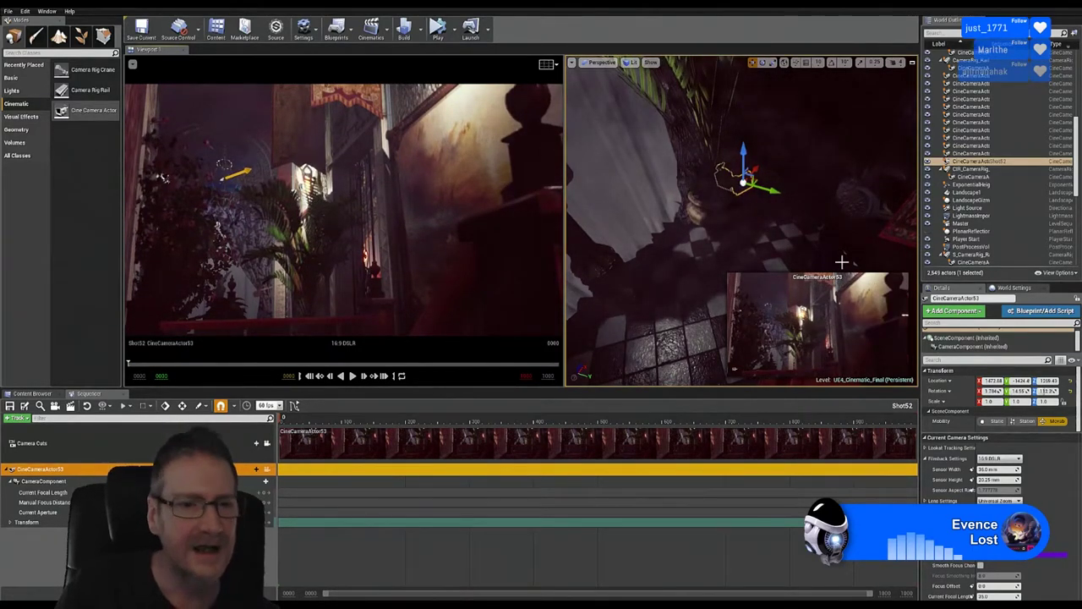
Step: At frame 1000 on the Transform track, raise CineCameraActor53 and rotate it toward the banners
left_click(54, 523)
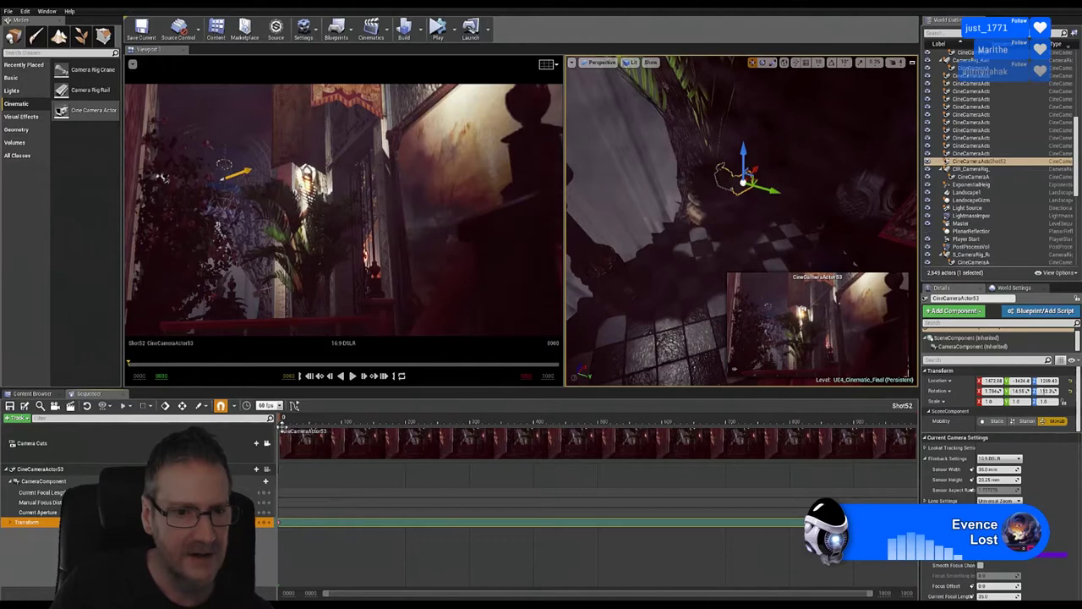
left_click_drag(285, 420, 927, 420)
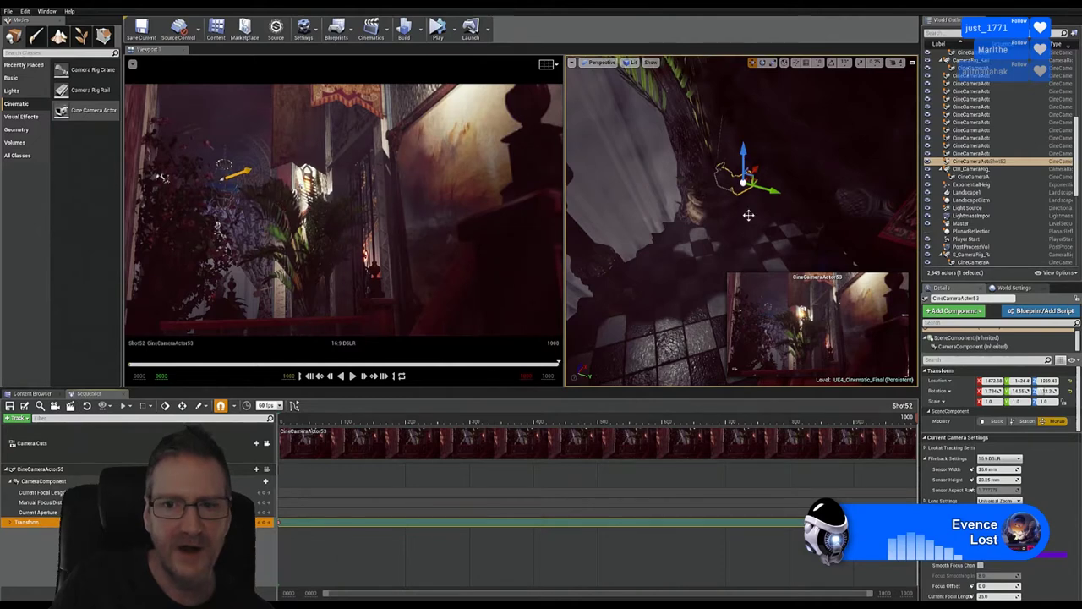
right_click_drag(747, 213, 717, 247)
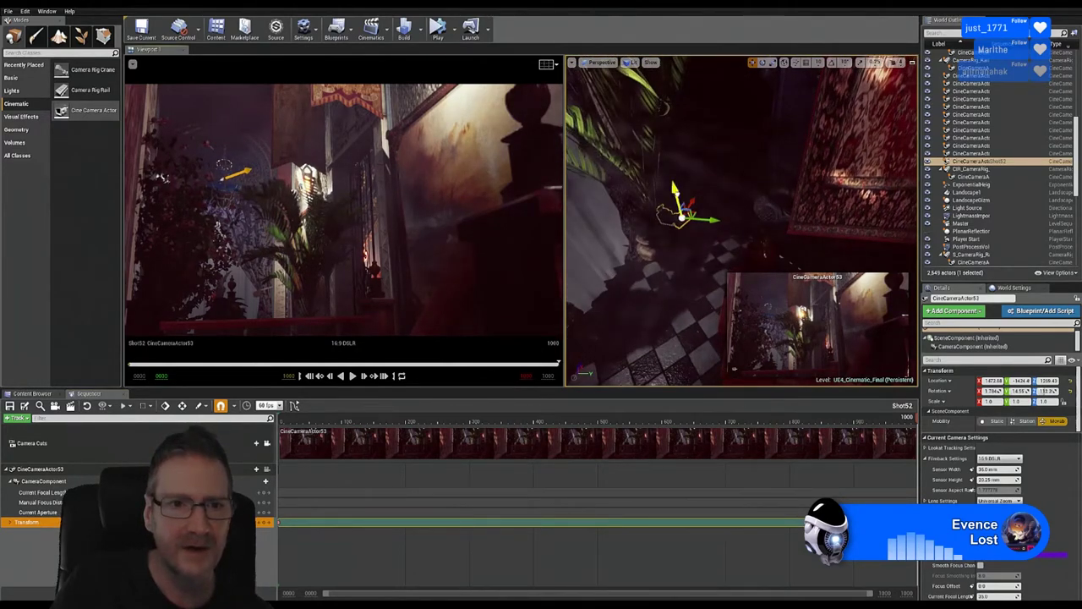
left_click_drag(674, 188, 690, 116)
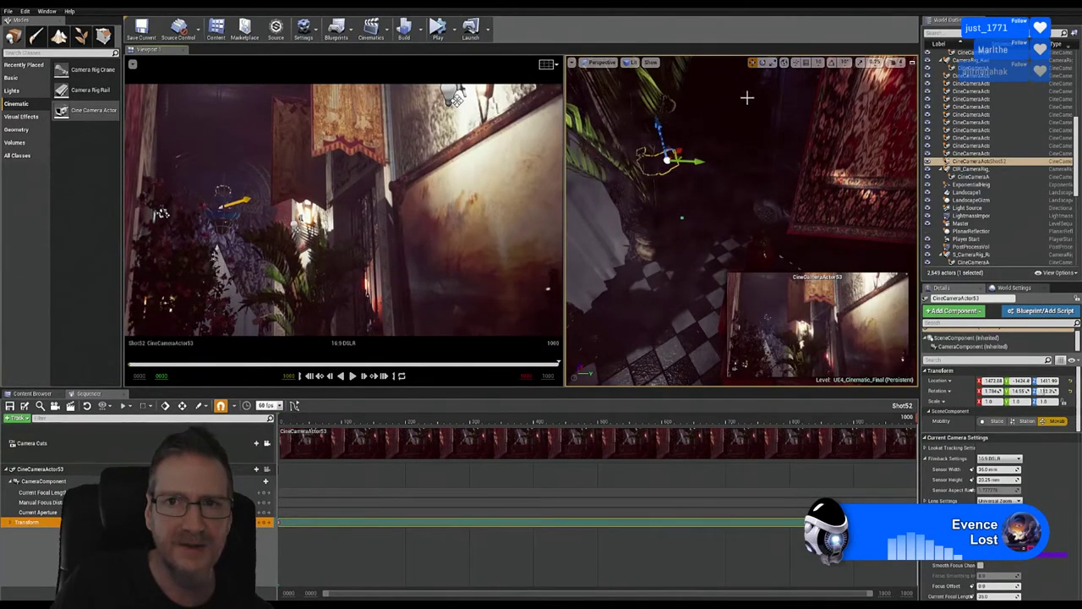
left_click(763, 62)
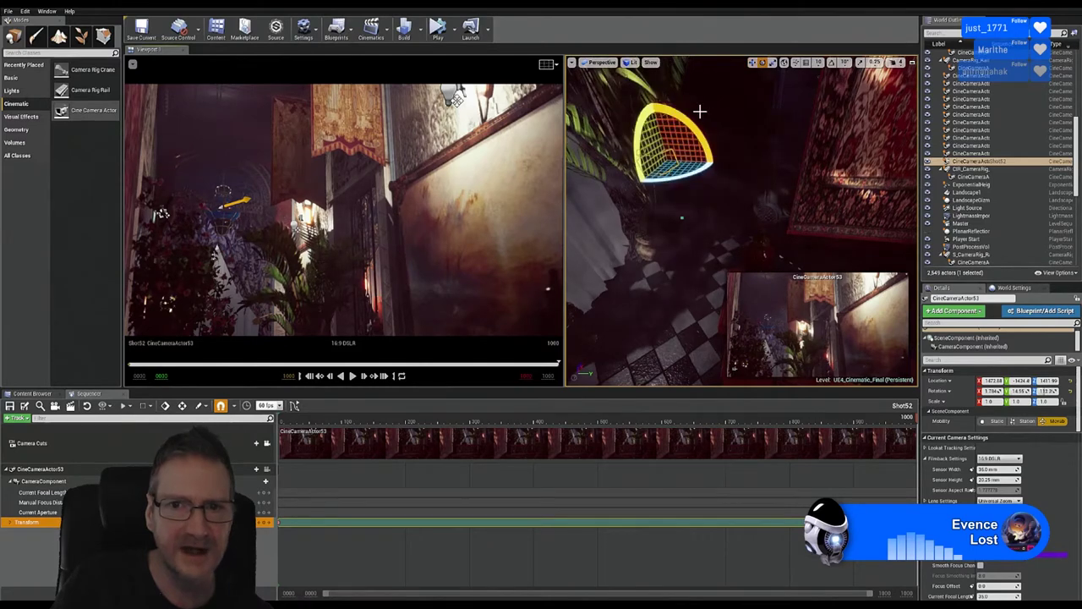
left_click_drag(700, 111, 645, 145)
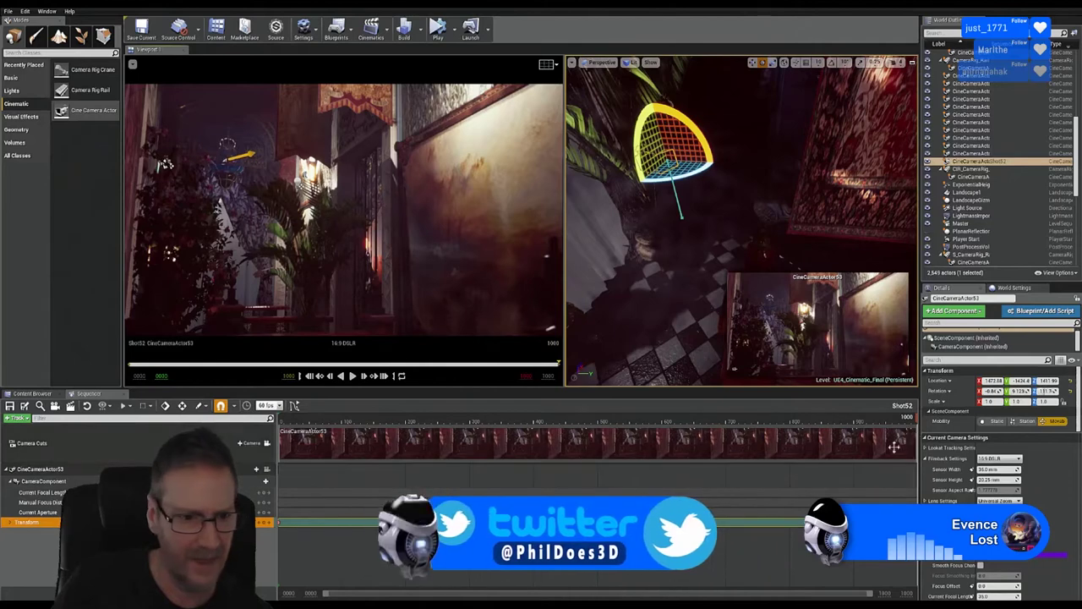
Step: Expand Transform into Location, Rotation and Scale, then scrub through frames 603, 130 and the start
left_click(10, 523)
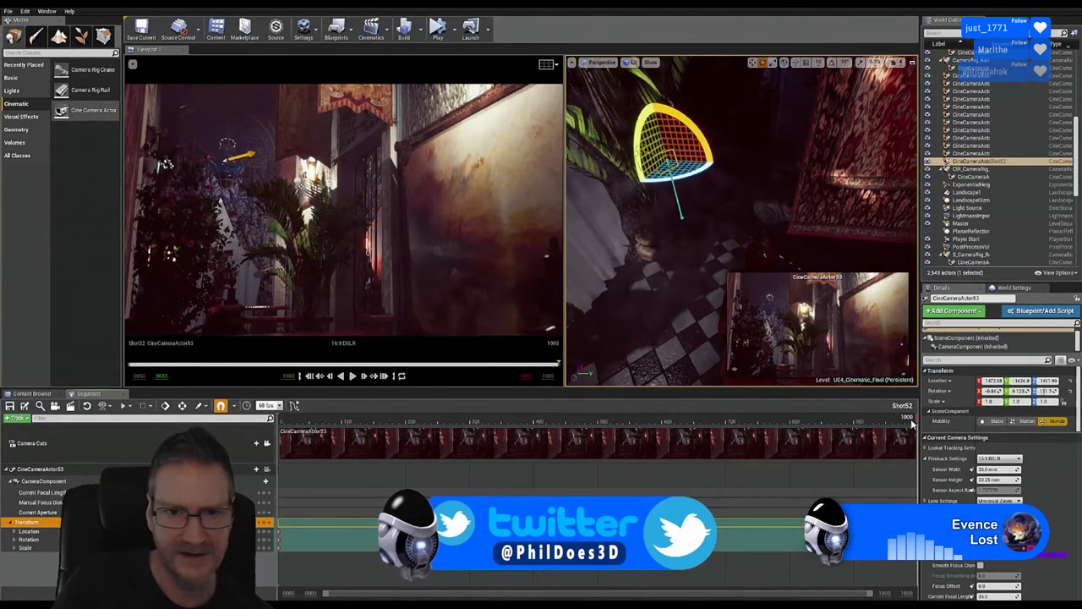
left_click(721, 419)
left_click_drag(606, 419, 366, 420)
left_click_drag(287, 440, 250, 443)
left_click_drag(365, 444, 687, 453)
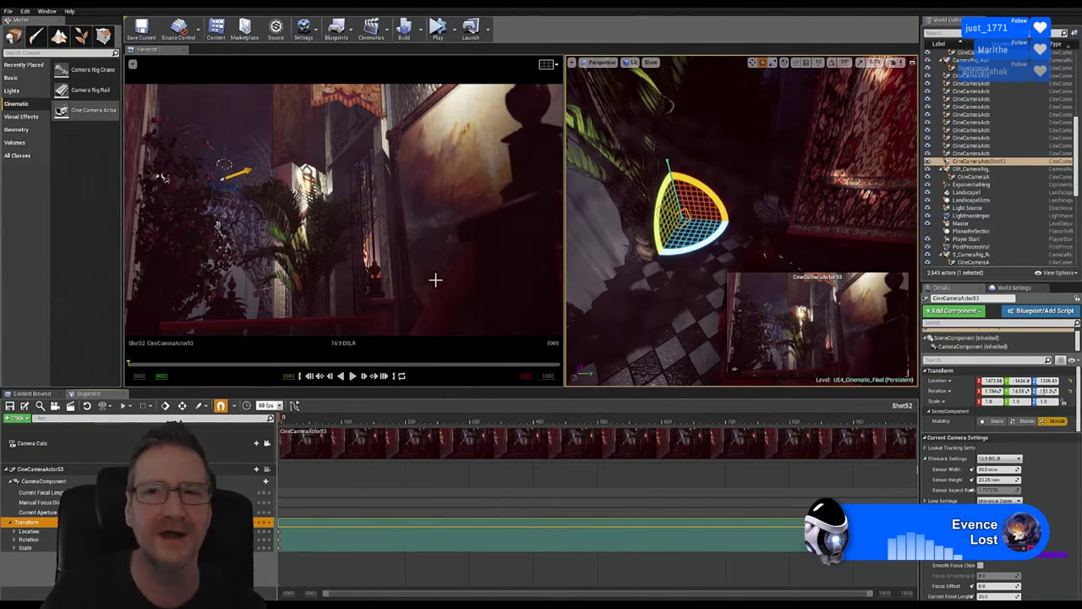
Step: Return the viewport to the translate tool and Save All to write the UE4_Cinematic_Final map
left_click(753, 64)
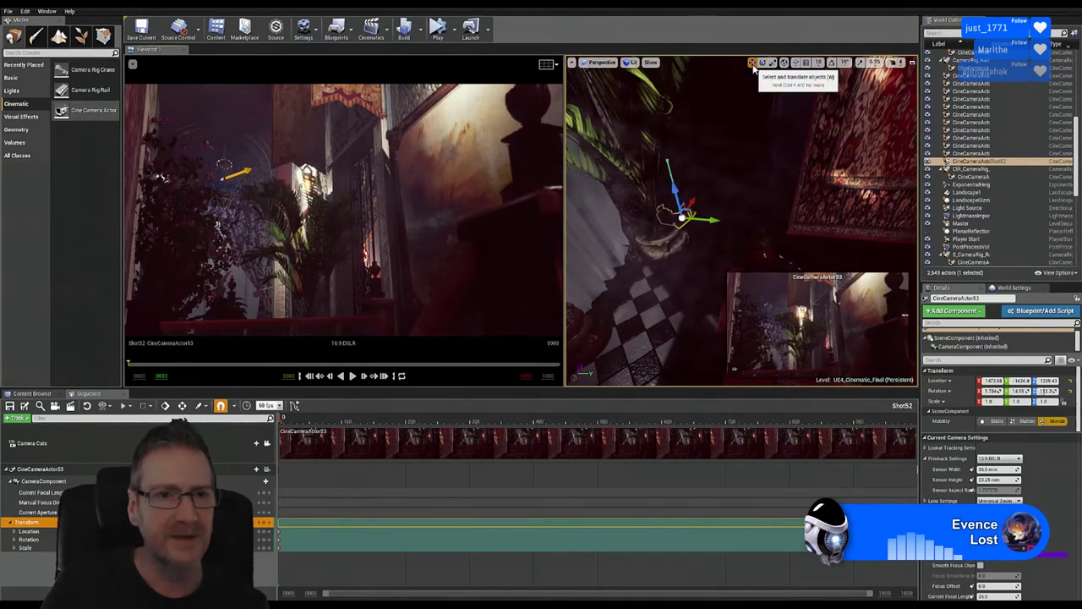
left_click(8, 11)
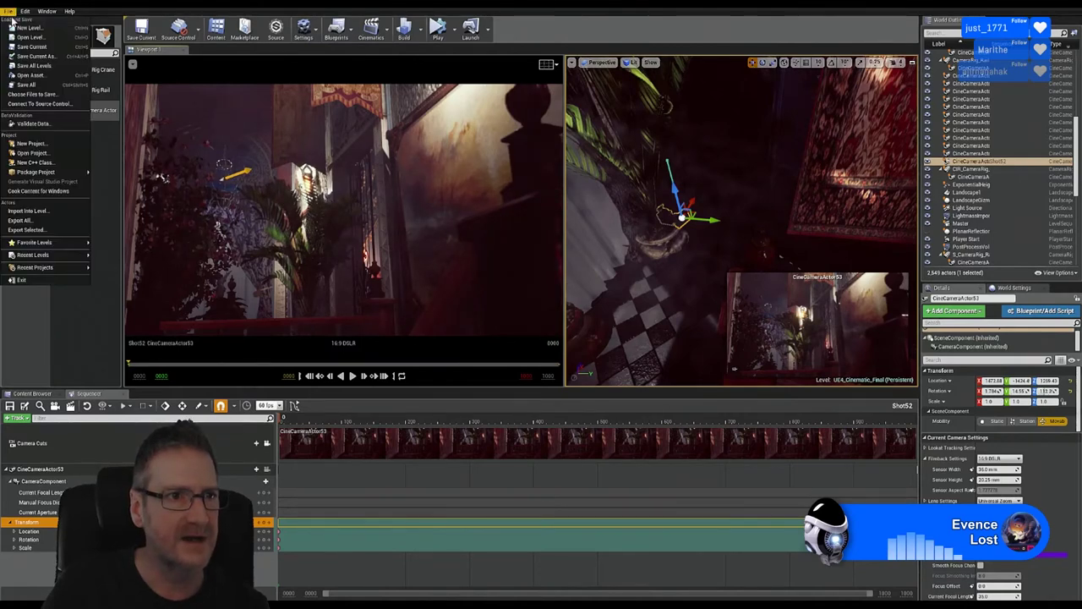
left_click(26, 84)
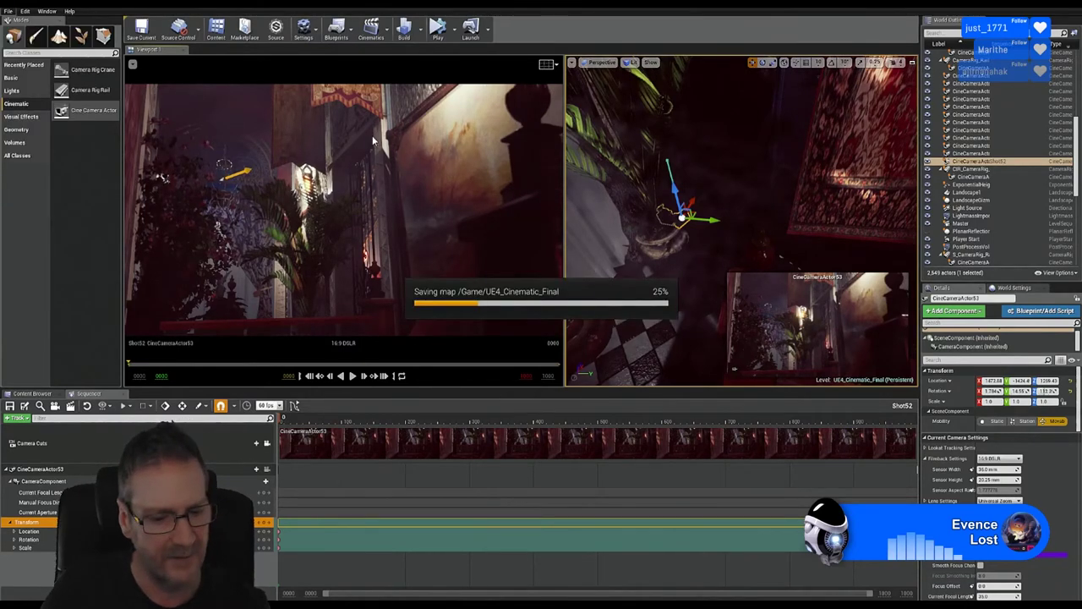